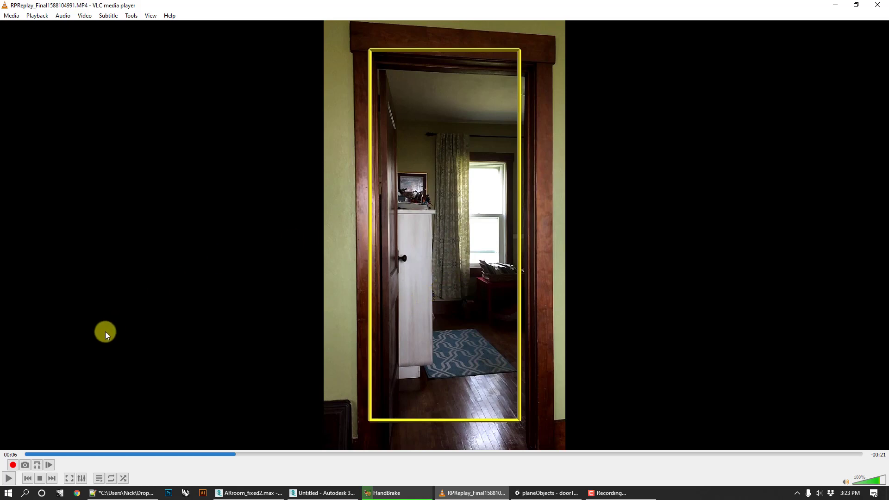
Play the AR doorway recording to about 00:25, pause it, and switch to the Unity project with the doorTest2 scene
left_click(9, 479)
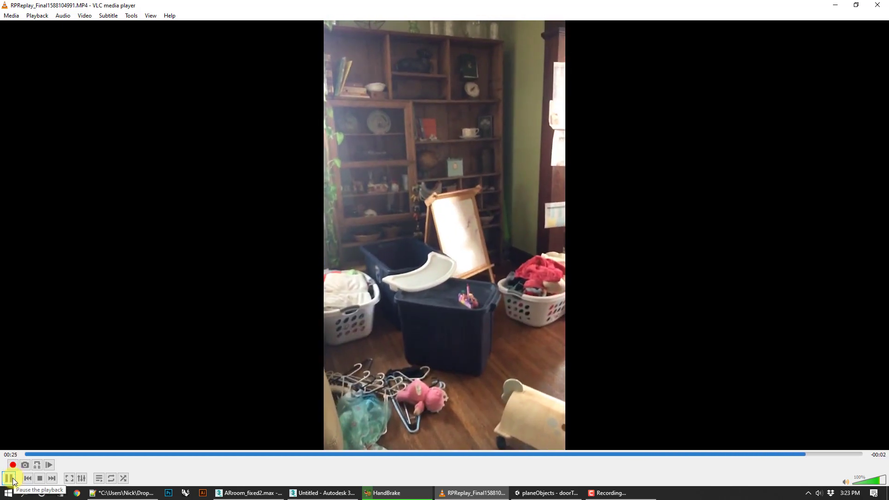
left_click(9, 478)
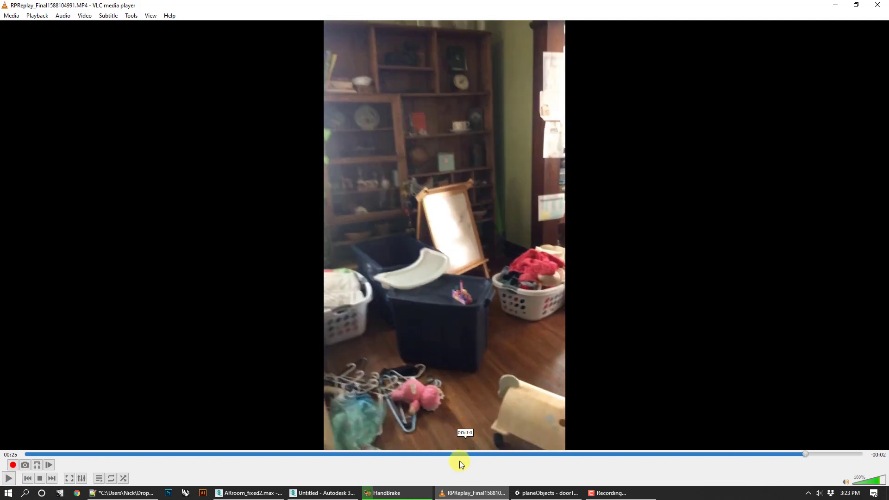
left_click(545, 492)
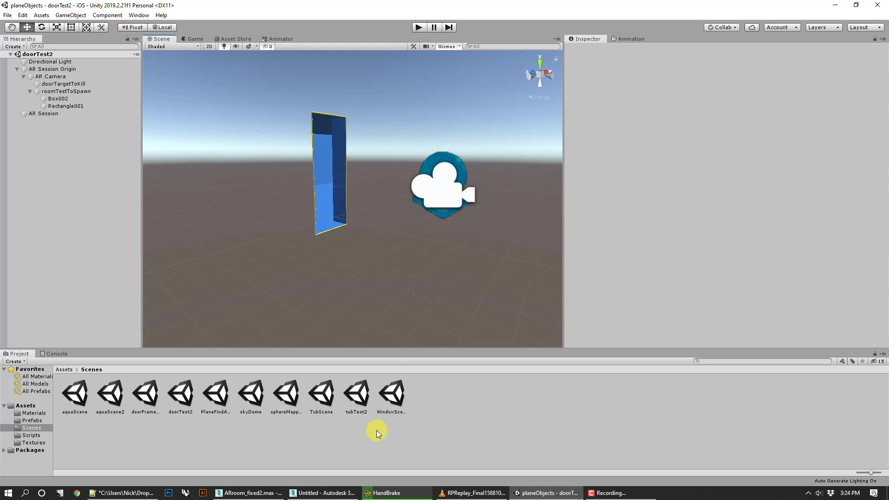
Switch to the untitled 3ds Max scene and start the Box primitive tool
left_click(324, 494)
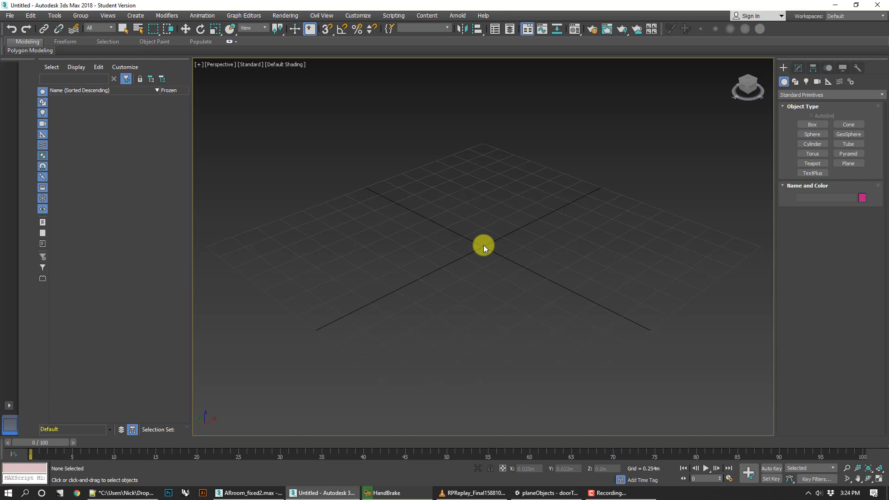
middle_click_drag(484, 246, 479, 247)
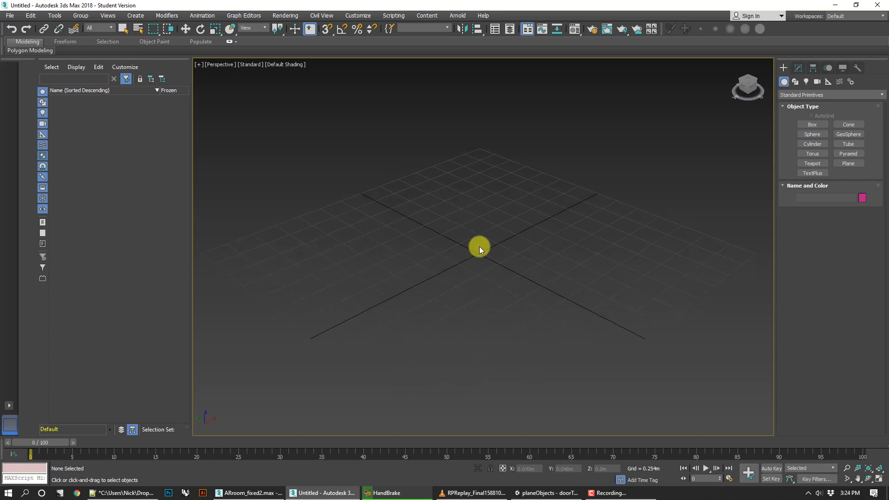
left_click(811, 124)
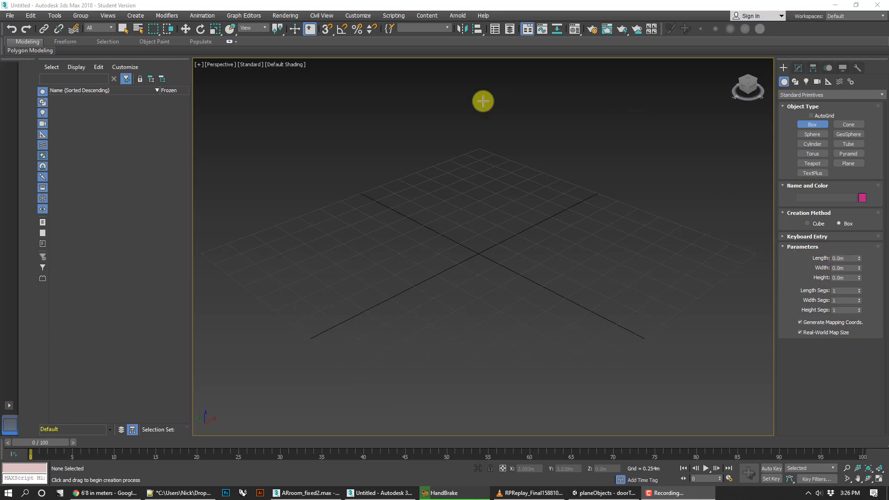
Check the display unit scale in Units Setup and leave without changes
left_click(357, 16)
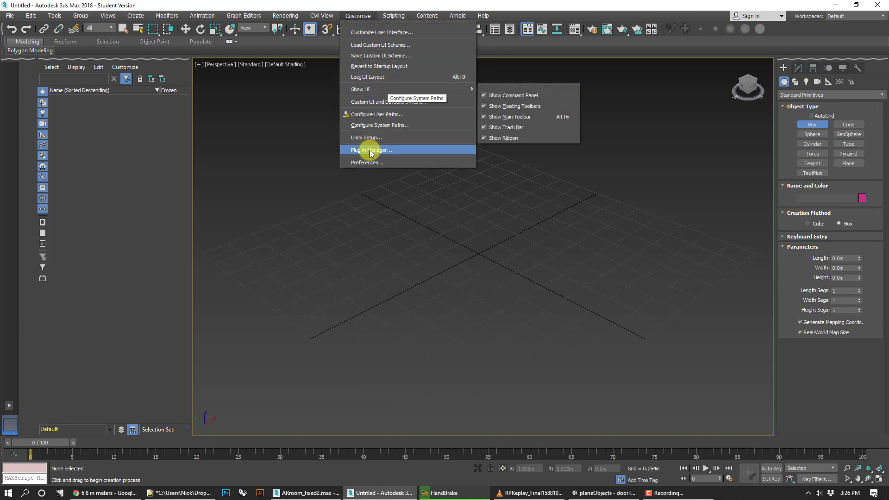
left_click(368, 138)
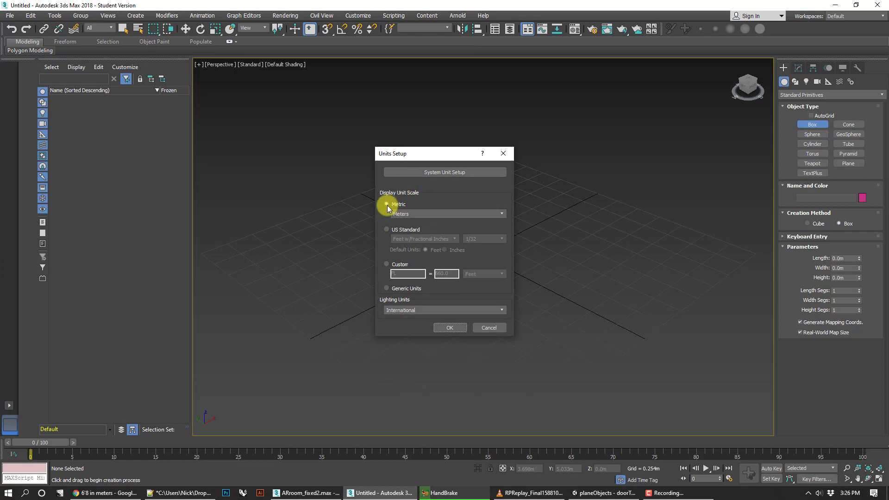
left_click_drag(417, 158, 414, 152)
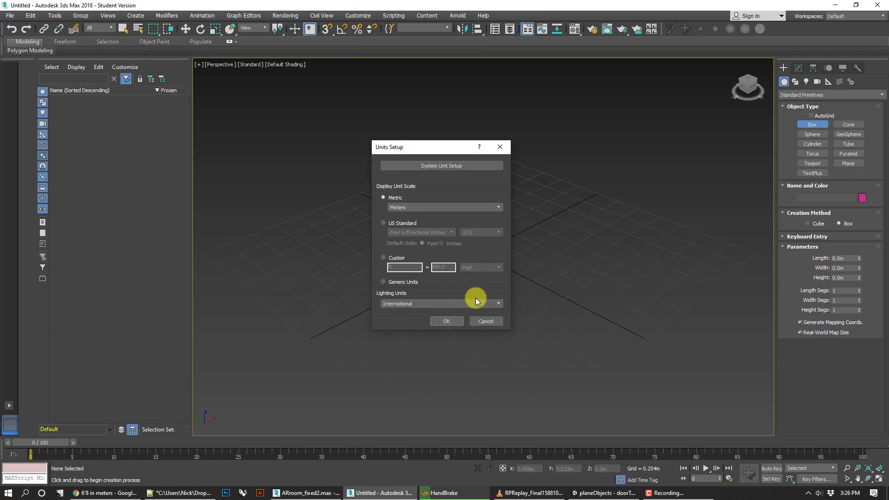
left_click(488, 321)
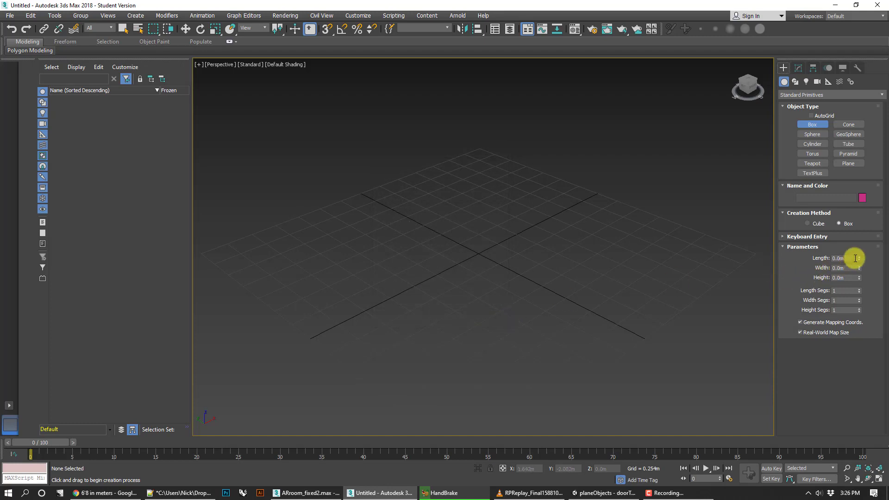
Create a door-sized box at the origin with length 0.2 m, width 0.813 m and height 2.032 m
left_click(815, 236)
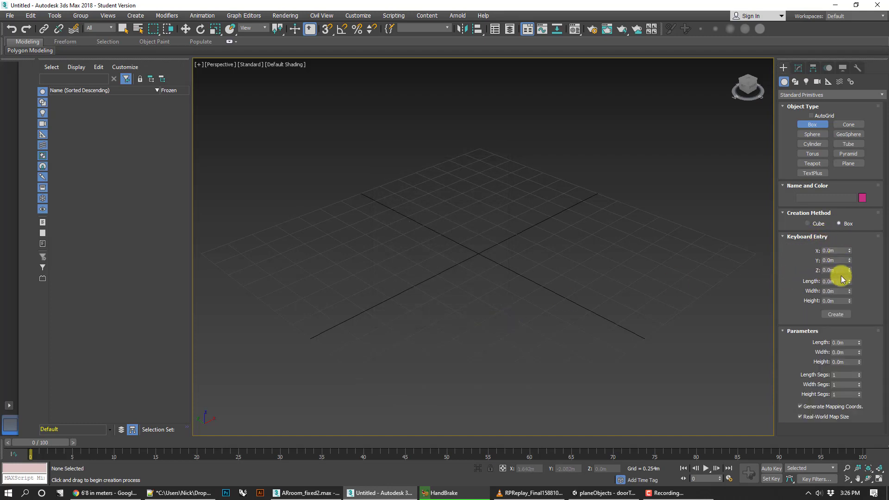
left_click(836, 301)
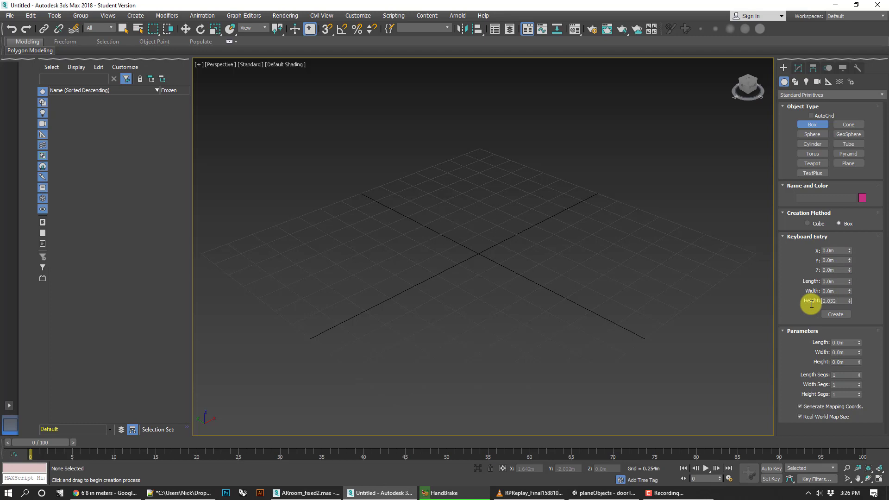
left_click(831, 292)
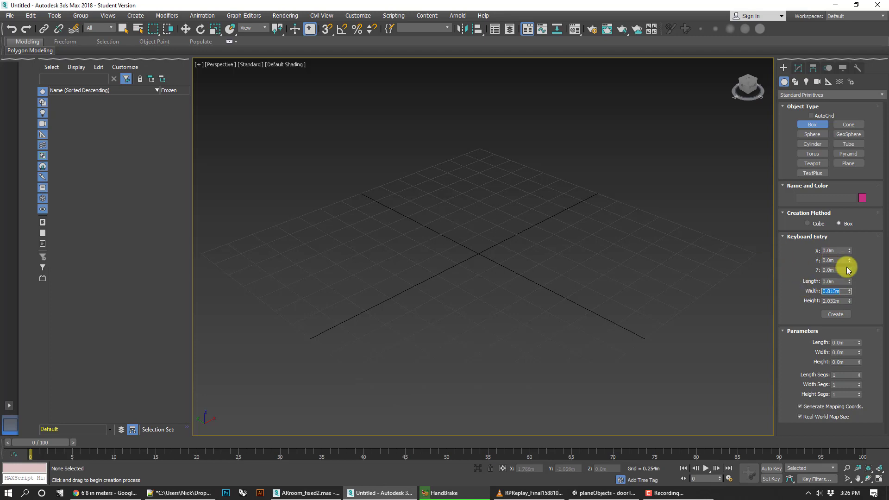
left_click(837, 317)
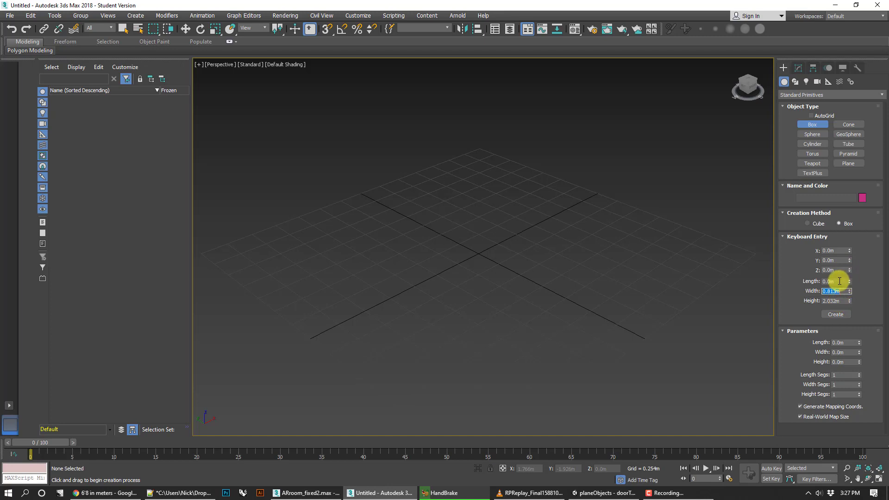
left_click(829, 281)
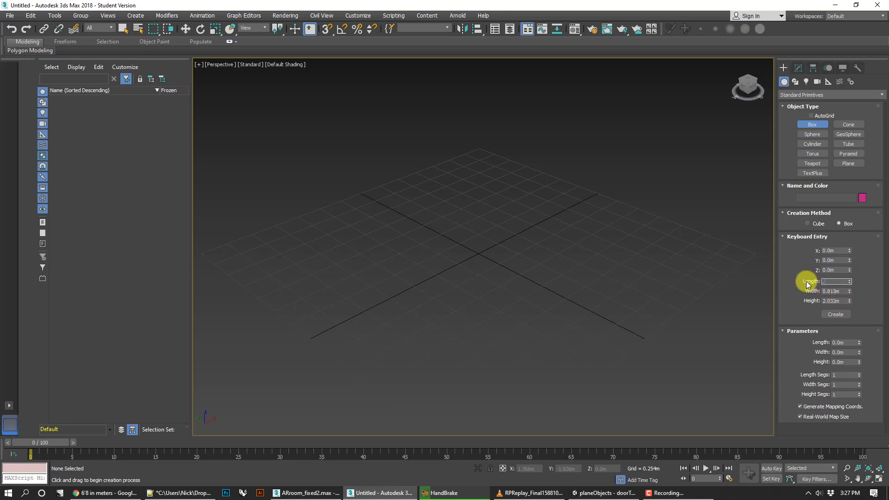
left_click(834, 315)
scroll(557, 334, "down", 5)
middle_click_drag(581, 278, 536, 264)
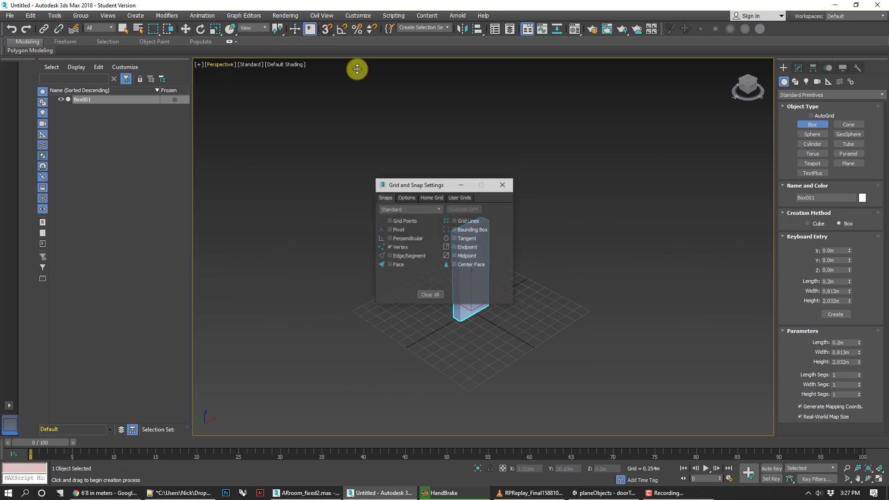
Enable vertex snapping and draw a room box from the door box's rear base corner, about 4.09 m long, 4.84 m wide and 2.54 m high
right_click(326, 29)
left_click(503, 184)
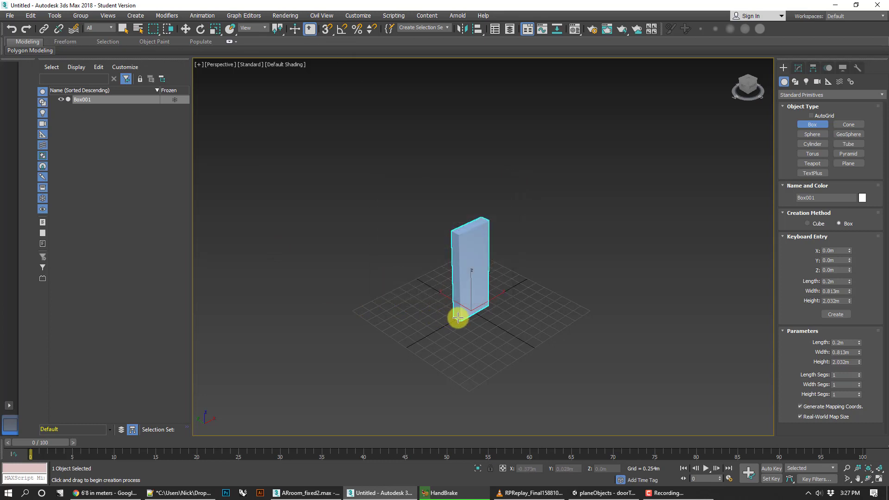
left_click(326, 29)
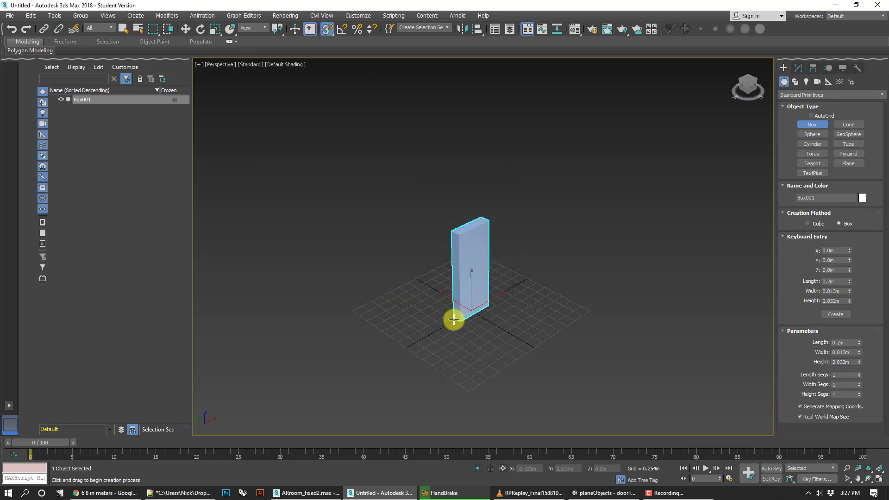
left_click(813, 124)
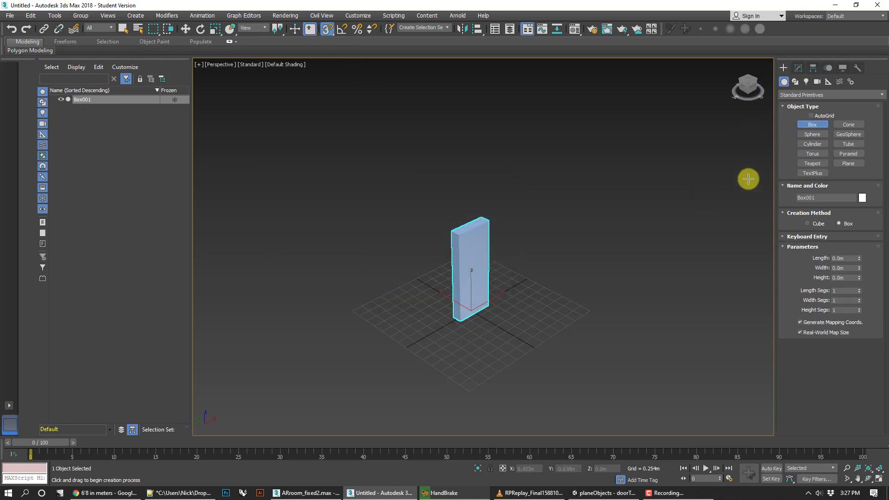
left_click_drag(456, 315, 481, 185)
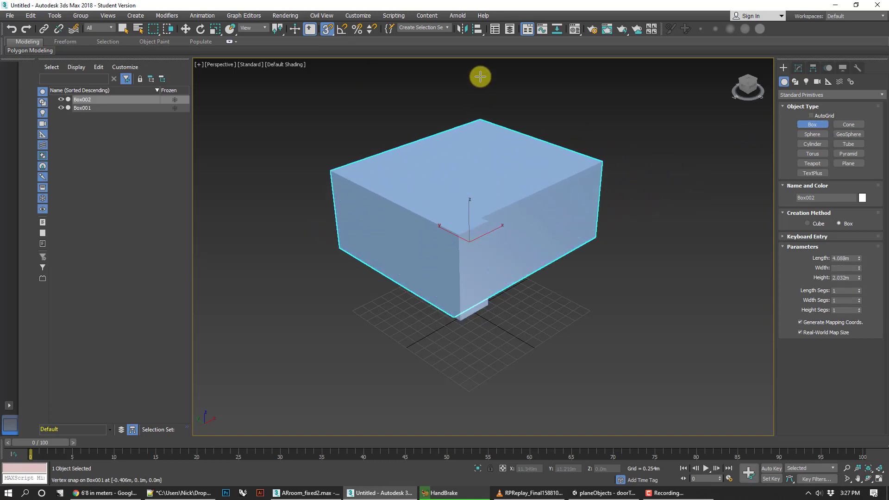
left_click(480, 69)
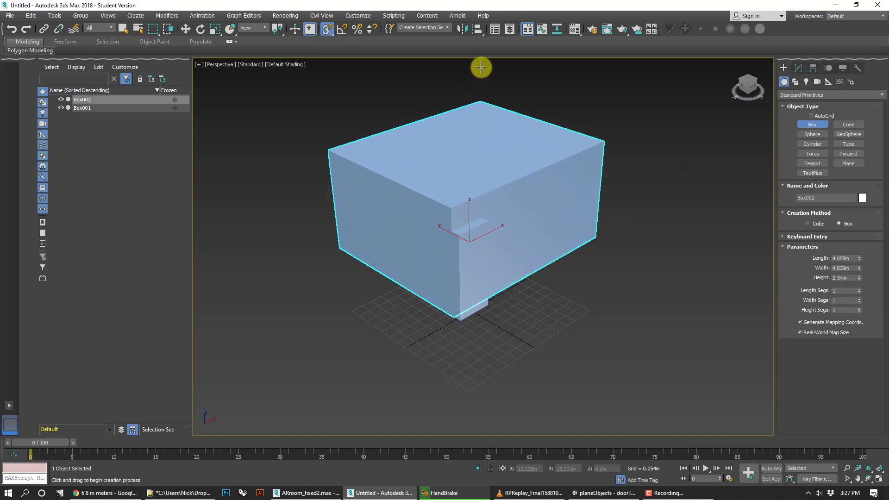
Move the room box along X to about 0.457 m so the door sits within its front wall, and color it blue
left_click(185, 29)
left_click_drag(491, 234, 447, 253)
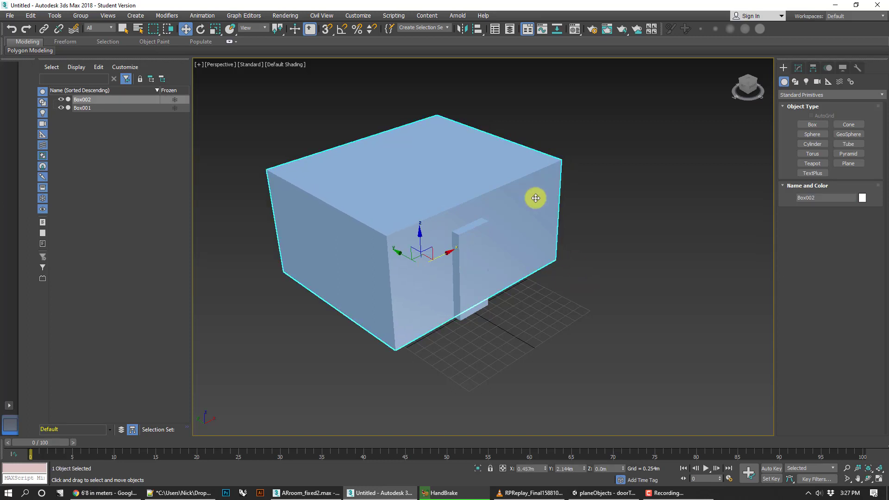
left_click(862, 198)
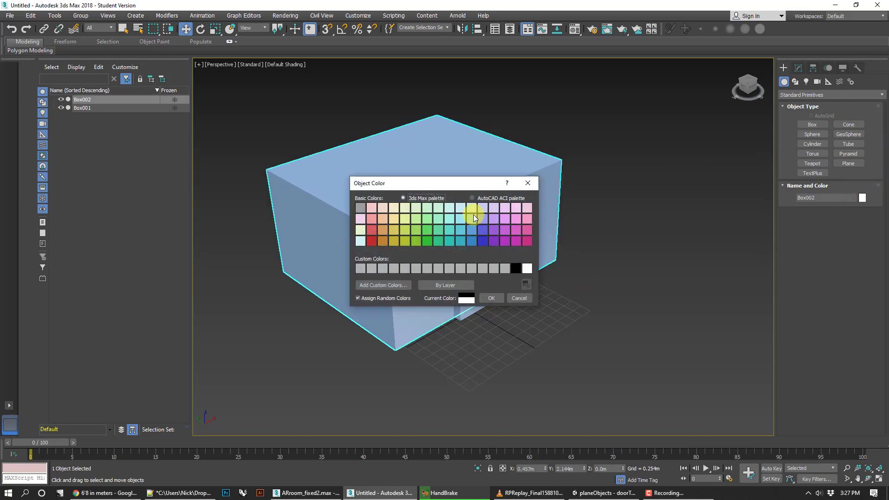
left_click(472, 242)
left_click(486, 297)
left_click(595, 297)
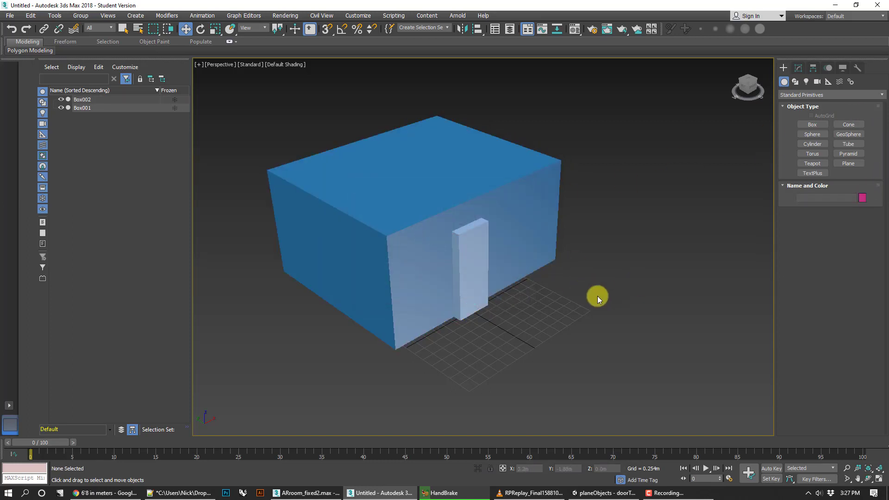
scroll(583, 278, "up", 2)
scroll(509, 261, "down", 2)
left_click(475, 248)
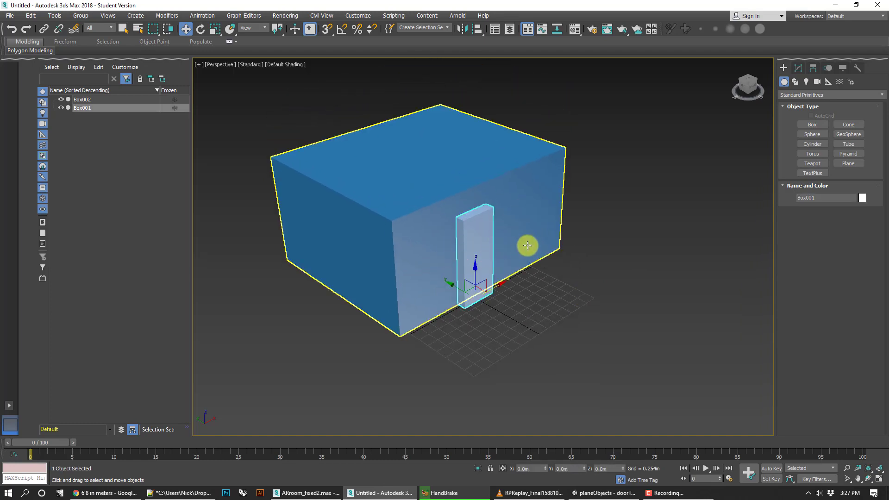
left_click(543, 218)
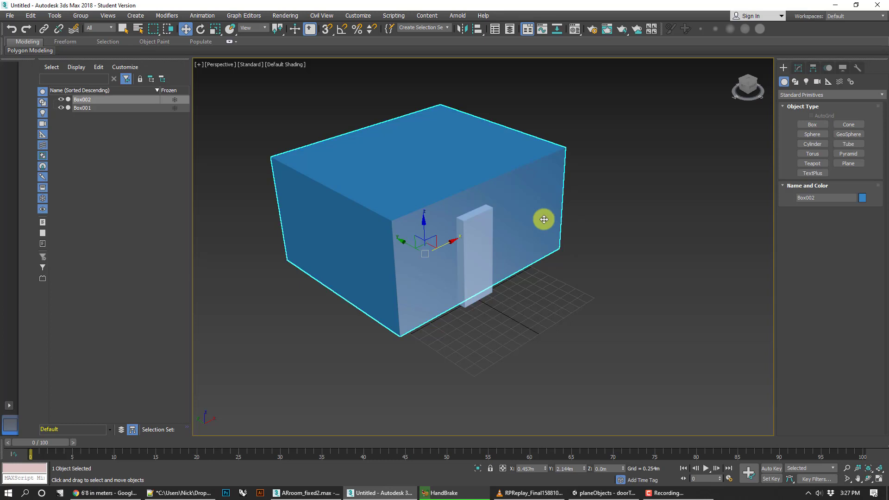
left_click(675, 196)
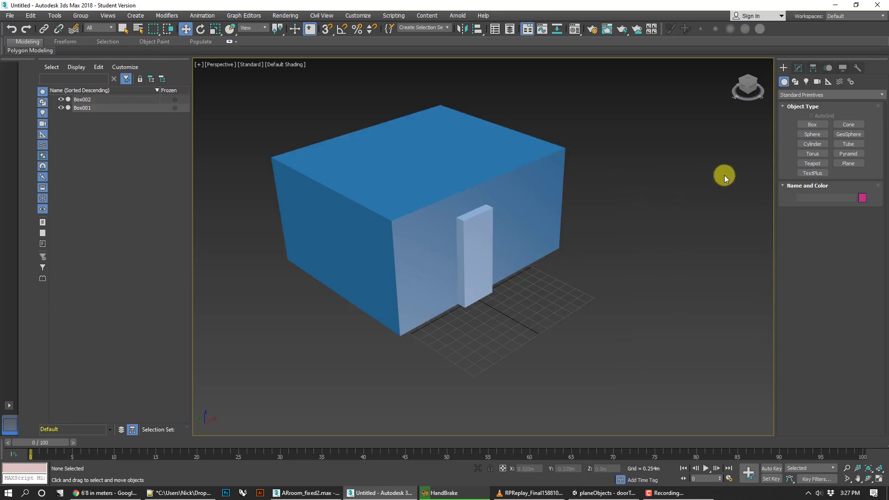
Draw a 2.032 m by 0.813 m rectangle spline in the Front view, snapped to opposite corners of the door box
left_click(799, 81)
left_click(848, 132)
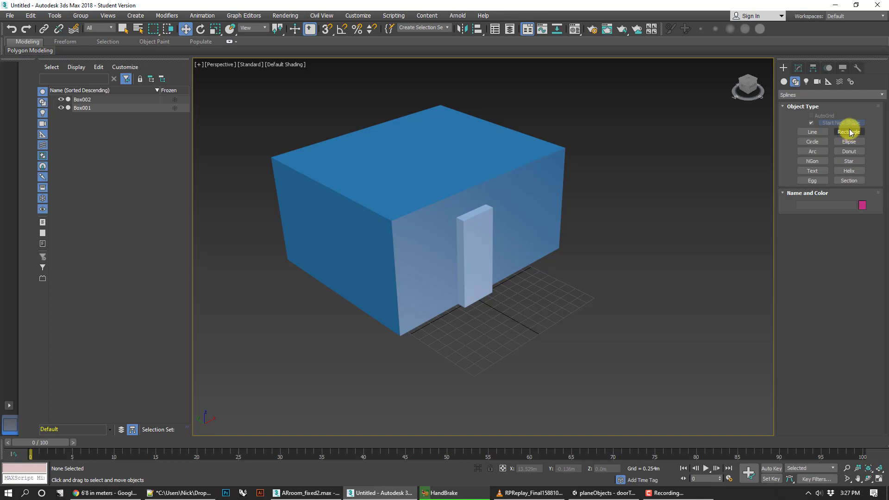
left_click(849, 132)
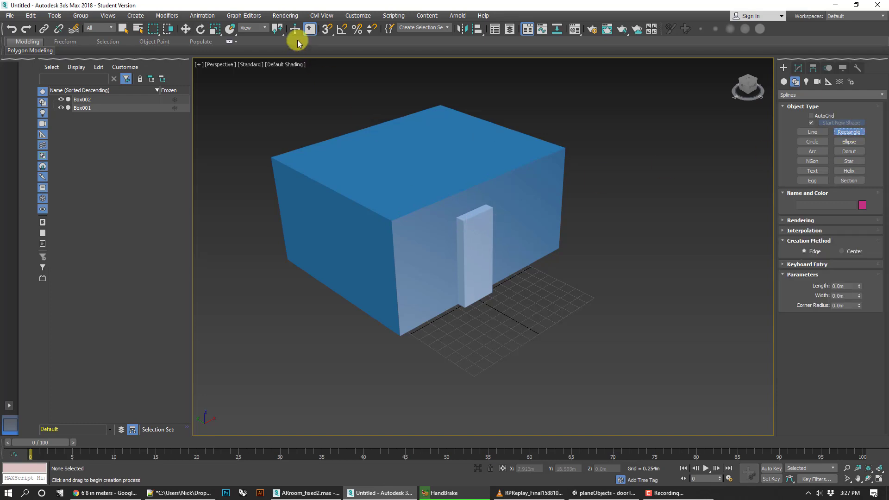
left_click(326, 29)
left_click_drag(464, 220, 502, 293)
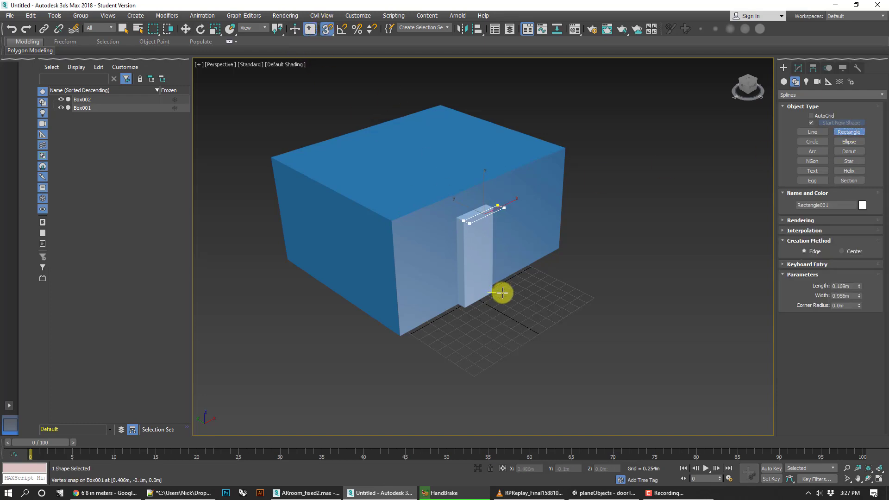
right_click(502, 292)
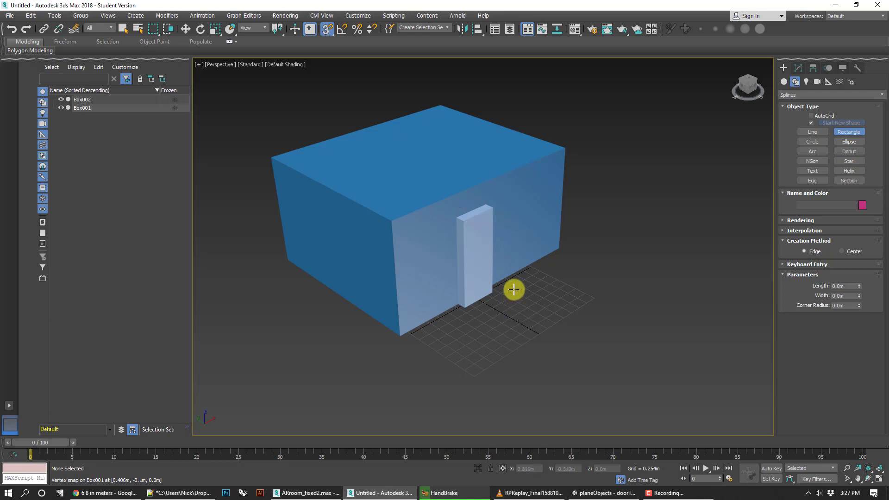
key("f")
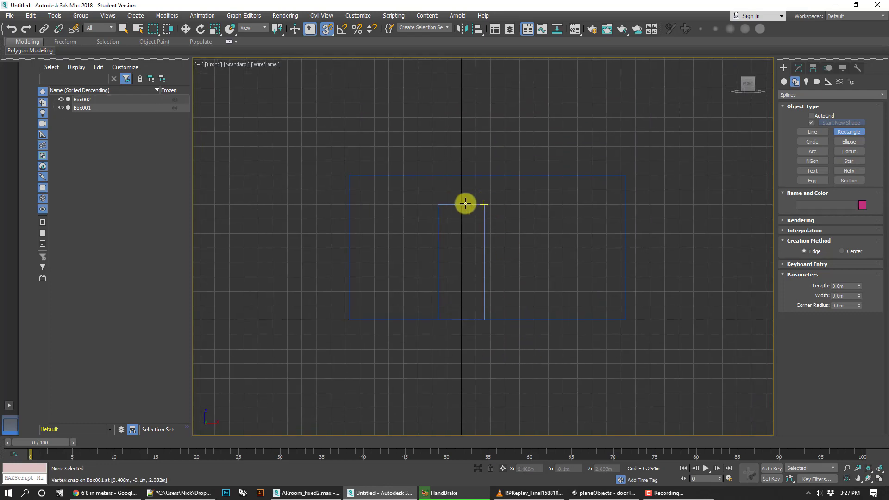
left_click_drag(439, 204, 484, 320)
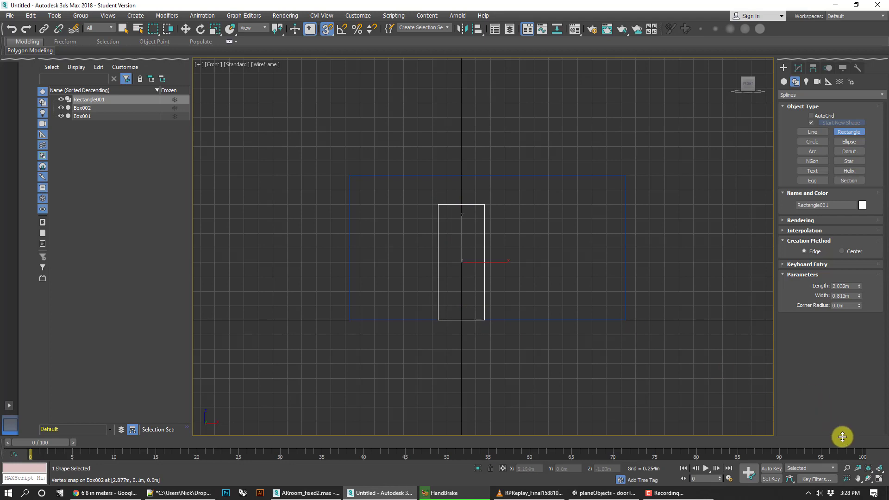
Apply a Lattice modifier to the door rectangle in the Perspective view, using struts only from edges with a 0.01 m radius
left_click(868, 479)
key("p")
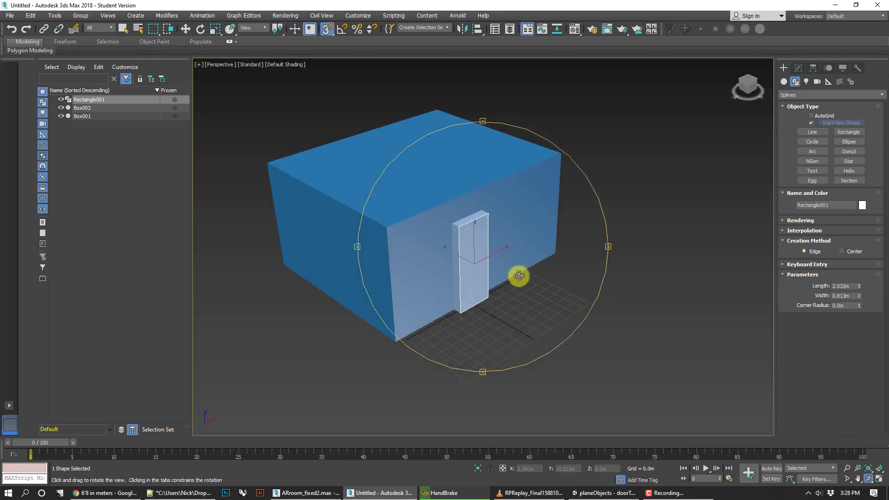
key("w")
left_click(801, 68)
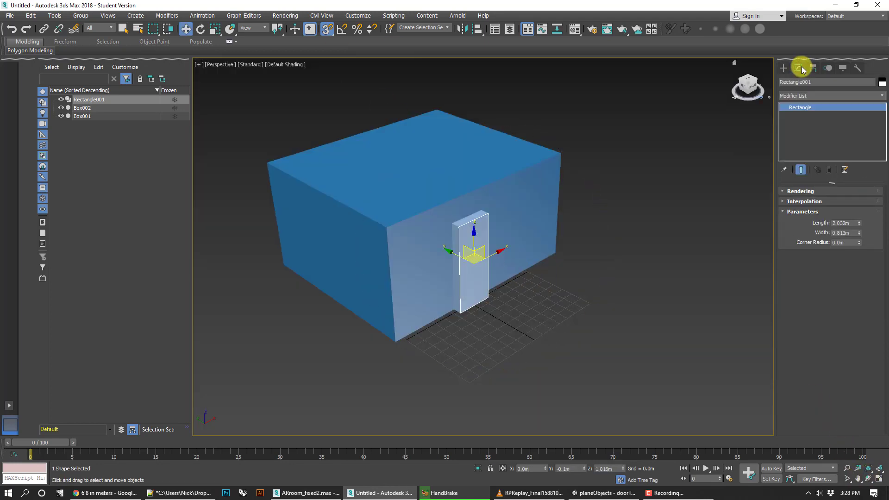
left_click(882, 96)
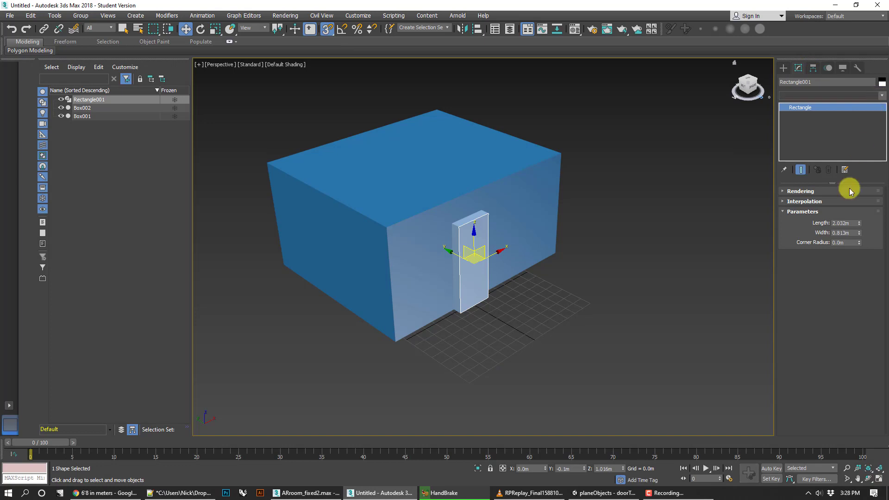
scroll(812, 407, "down", 8)
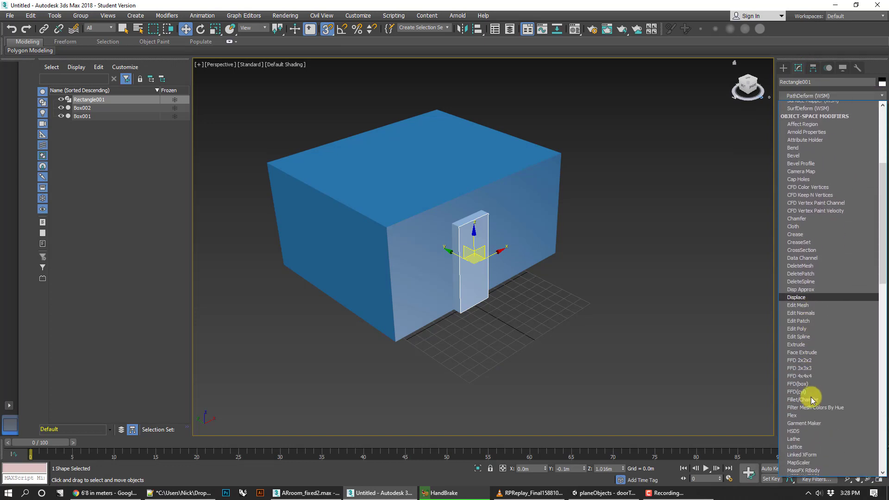
scroll(815, 421, "down", 2)
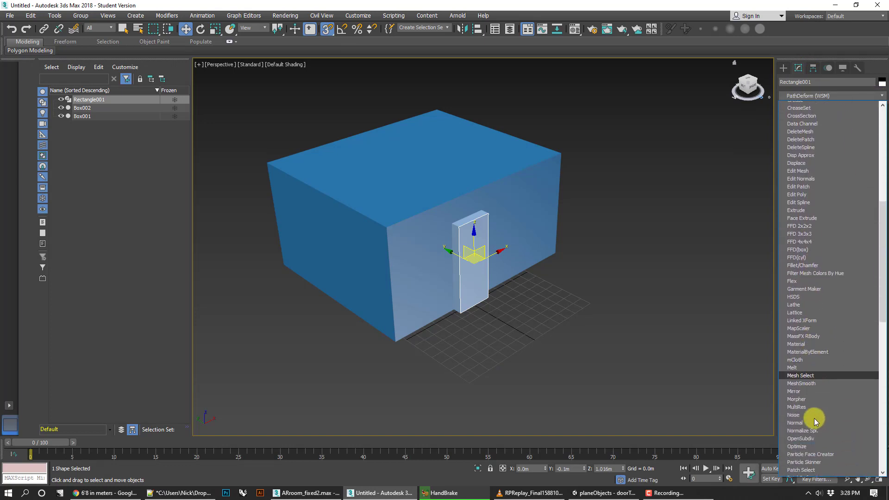
left_click(810, 311)
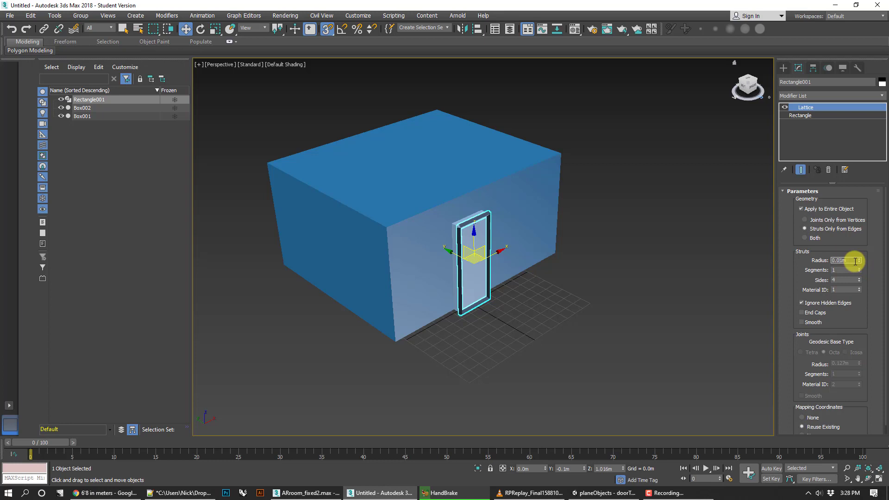
left_click(644, 250)
scroll(480, 262, "up", 8)
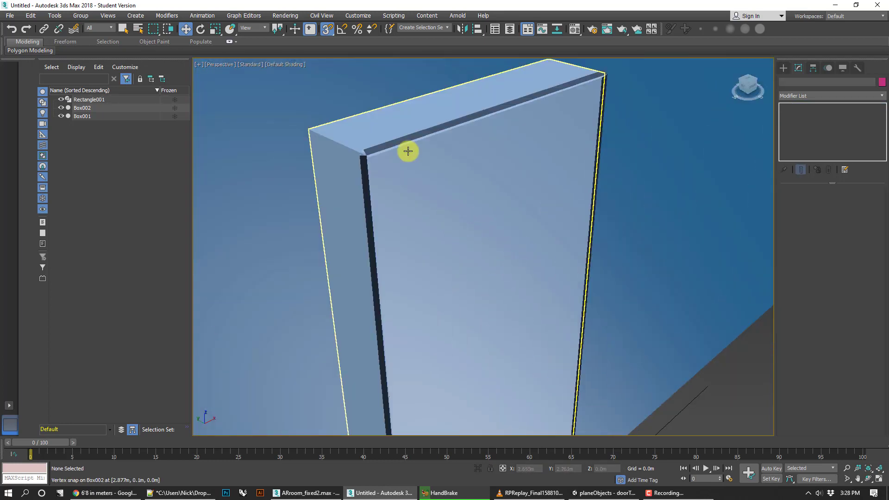
left_click(471, 115)
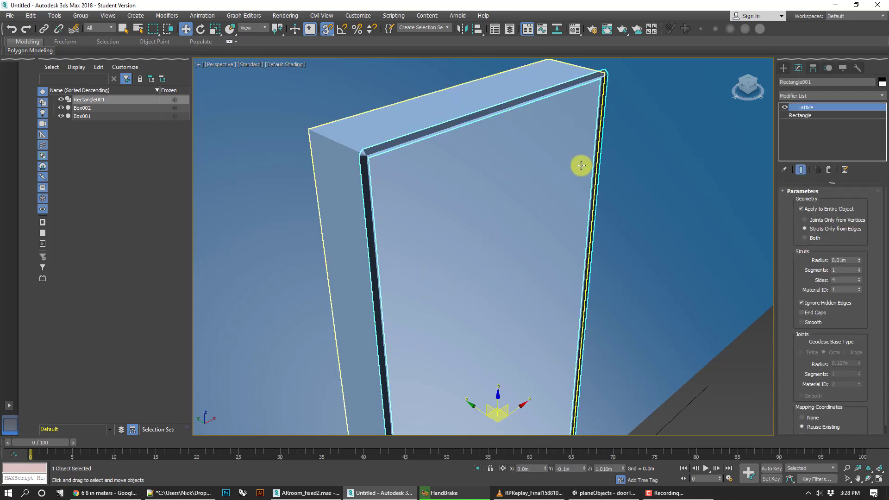
scroll(582, 165, "down", 5)
middle_click_drag(710, 287, 560, 288)
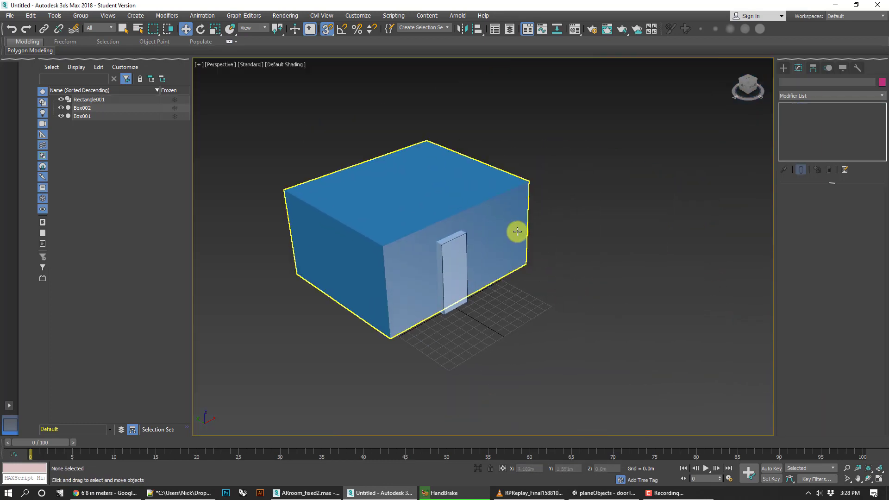
Draw a second box exactly over the room box, snapped to its corners, about 4.09 m long, 4.84 m wide and 2.54 m high
left_click(782, 68)
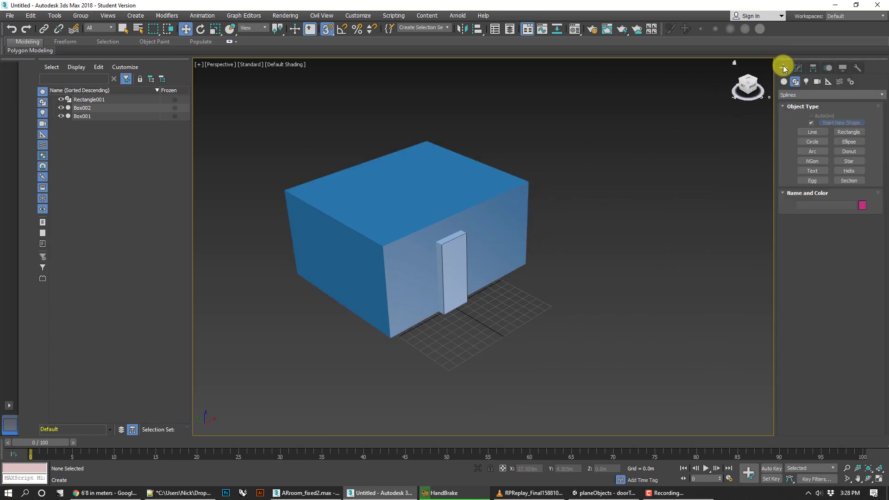
left_click(784, 82)
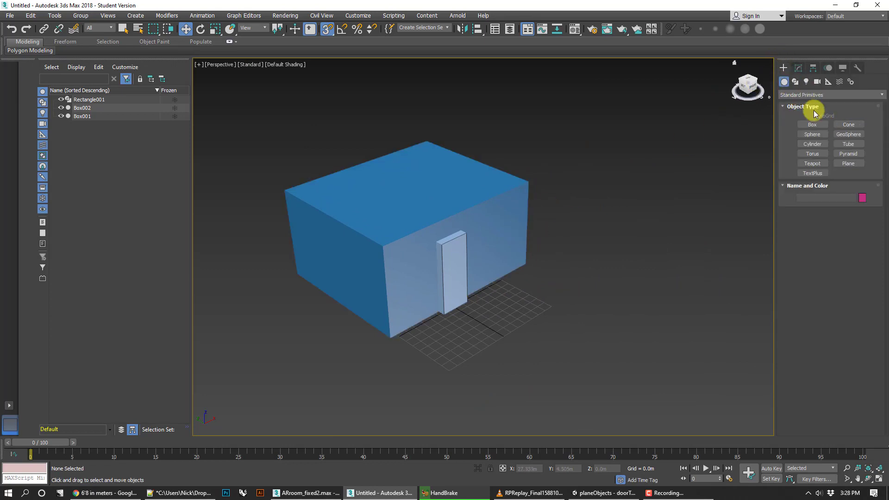
left_click(815, 125)
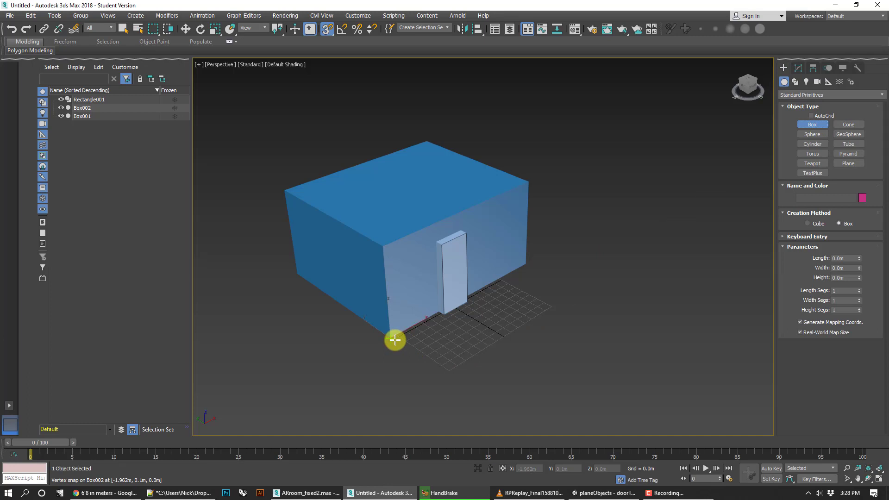
left_click_drag(394, 339, 432, 210)
left_click(432, 136)
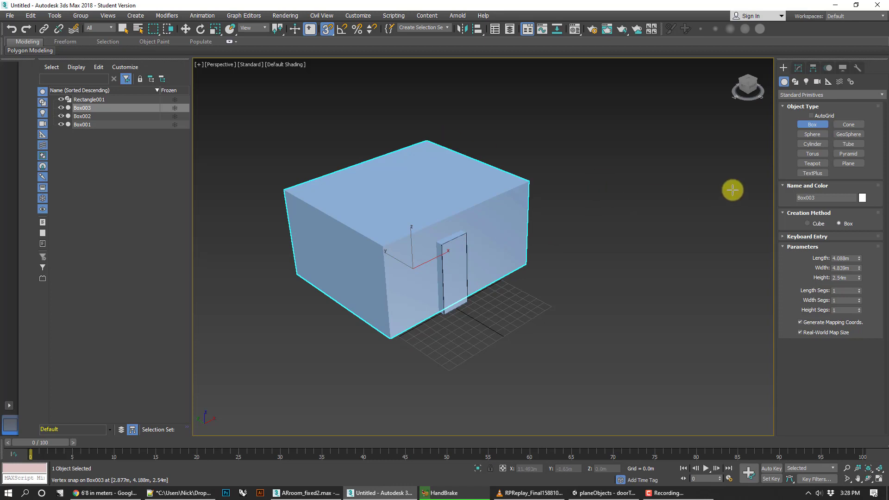
Add an Edit Mesh modifier to the new outer box and select its front wall polygon
left_click(799, 68)
left_click(880, 97)
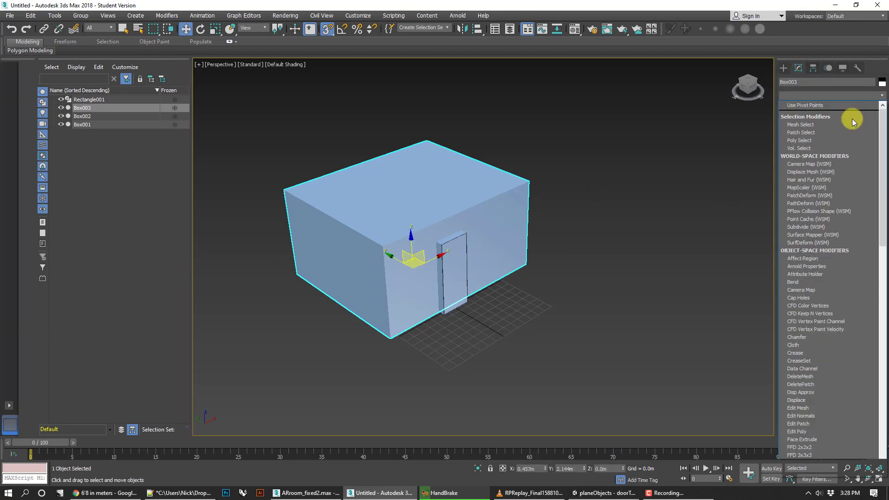
scroll(813, 390, "down", 1)
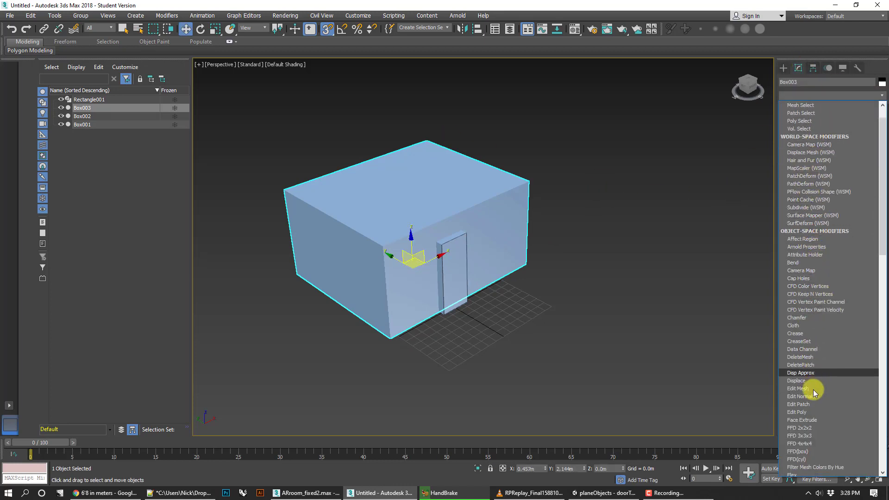
left_click(811, 389)
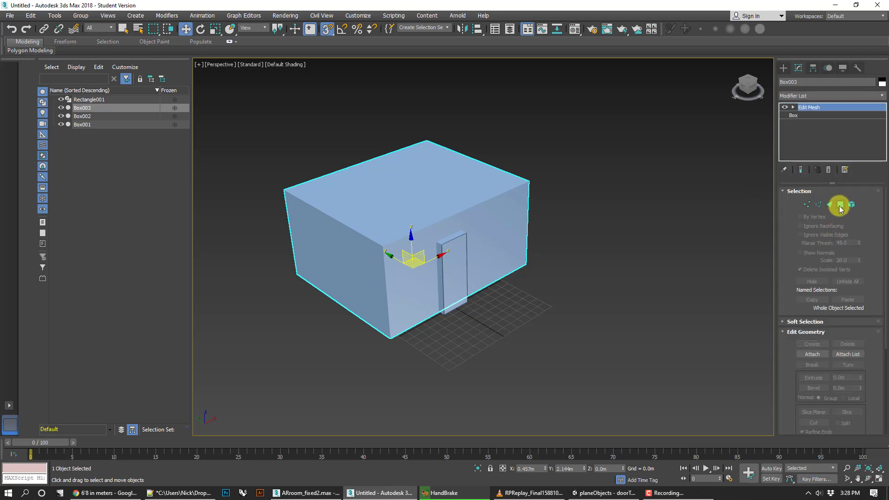
left_click(839, 205)
left_click(405, 282)
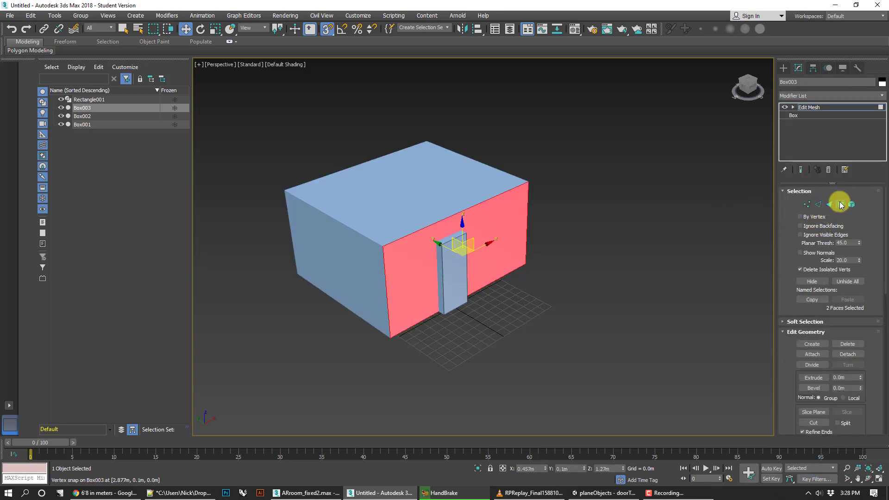
Check the axis constraint setting in the snap options and try to snap the front wall polygon out to the door's front base corner
scroll(424, 338, "up", 5)
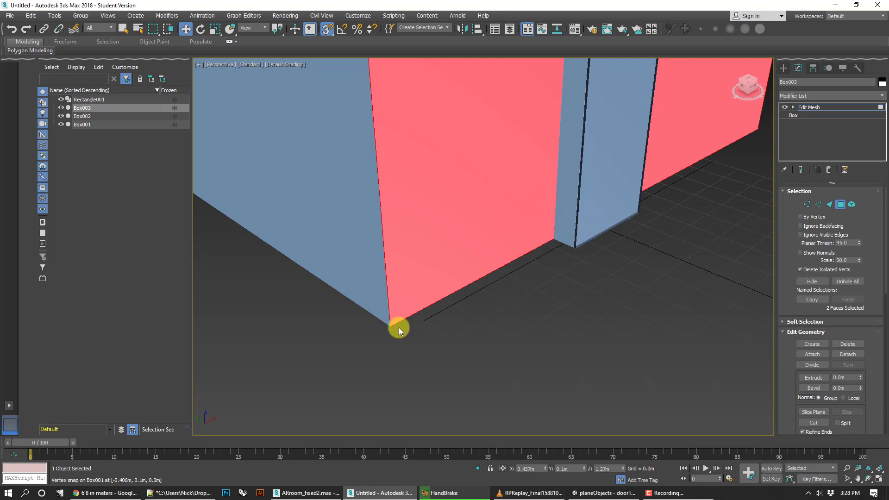
right_click(327, 29)
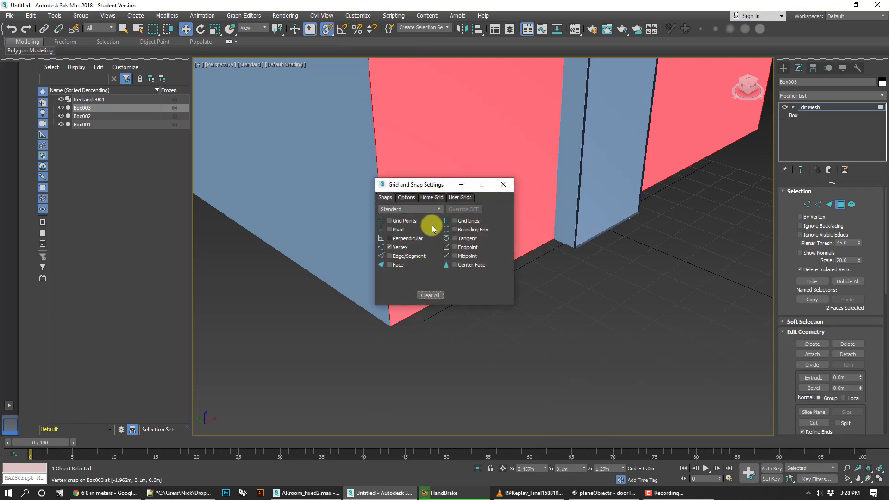
left_click(406, 197)
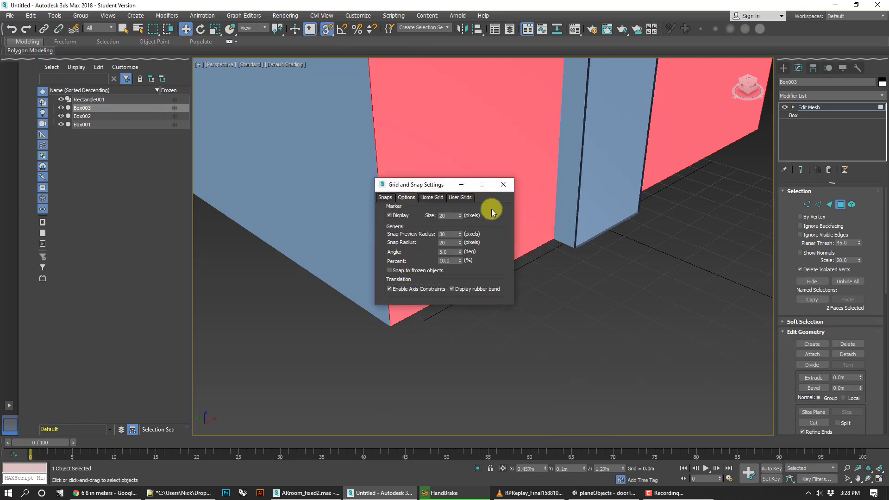
left_click_drag(390, 325, 578, 250)
key("ctrl+z")
Move the outer box's front wall polygon outward along Y, snapping it to the base corner of the door rectangle
scroll(570, 312, "down", 5)
middle_click_drag(534, 240, 484, 254)
scroll(483, 253, "up", 2)
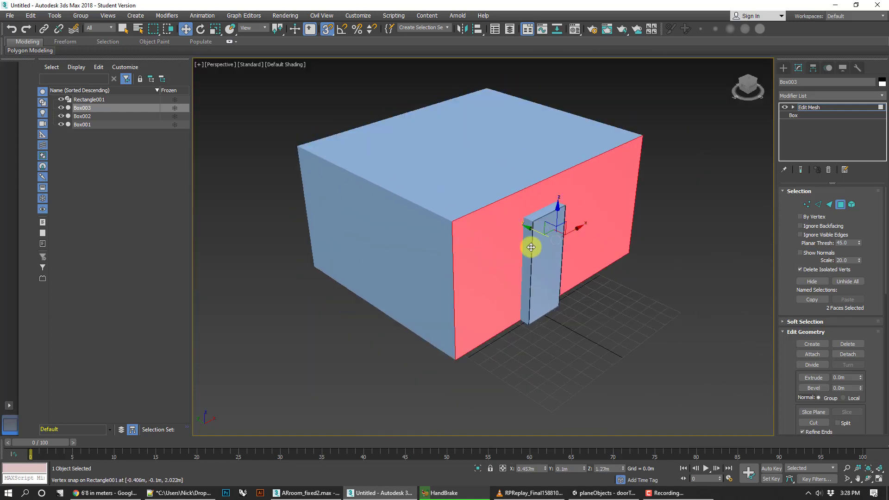
left_click_drag(531, 247, 530, 323)
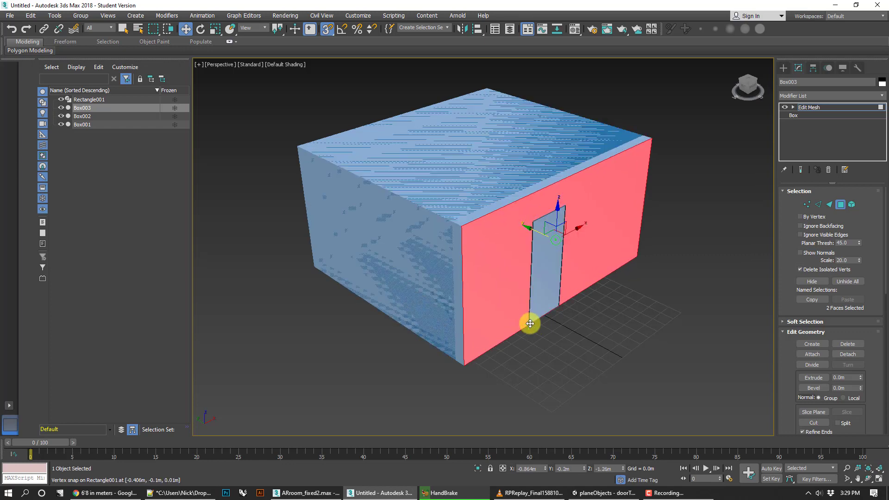
left_click(557, 362)
Move both side wall polygons of the outer box outward along X, the second by about 0.38 m with snapping off
left_click(407, 281)
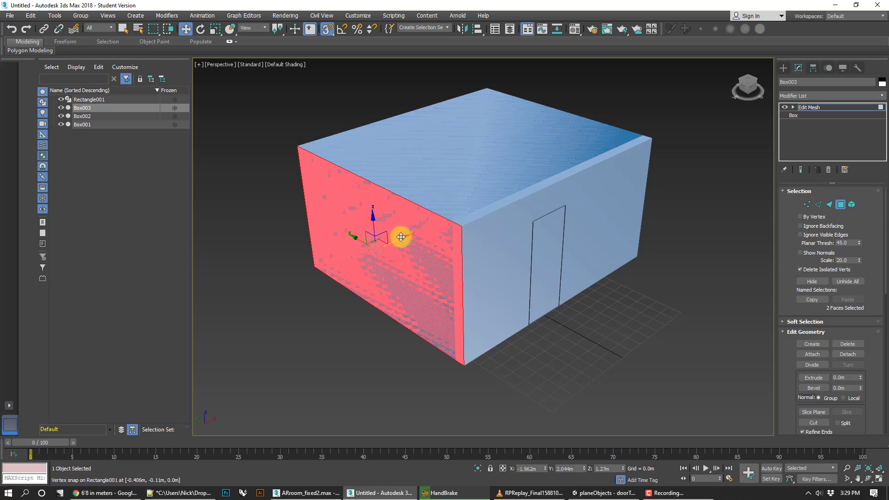
left_click_drag(395, 241, 383, 249)
middle_click_drag(490, 255, 333, 298)
left_click(869, 479)
left_click_drag(505, 233, 419, 202)
scroll(419, 202, "down", 5)
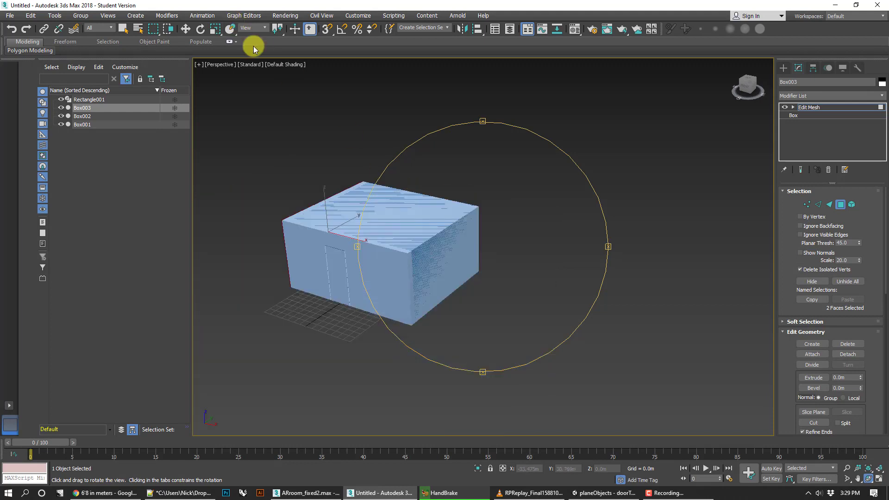
left_click(185, 28)
left_click(447, 263)
left_click_drag(467, 270, 477, 272)
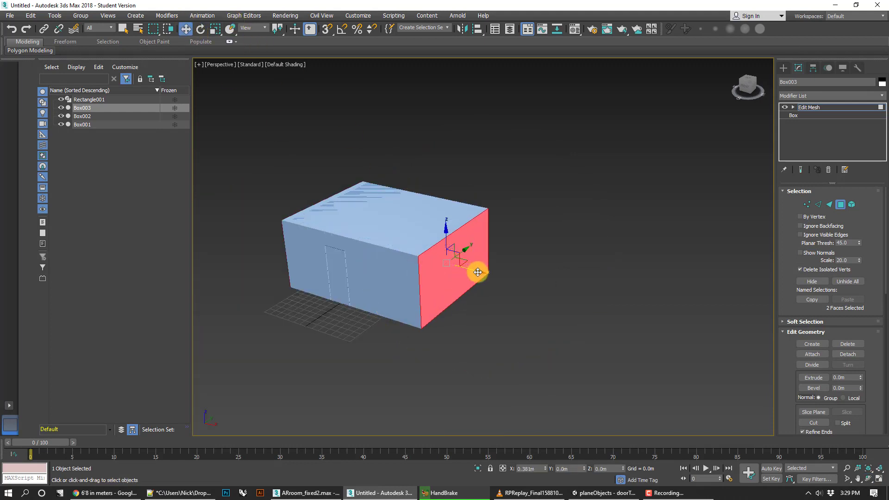
Raise the outer box's roof polygon about 0.2 m and move its back wall polygon outward along Y to about 4.885 m
left_click(410, 219)
left_click_drag(384, 189, 385, 184)
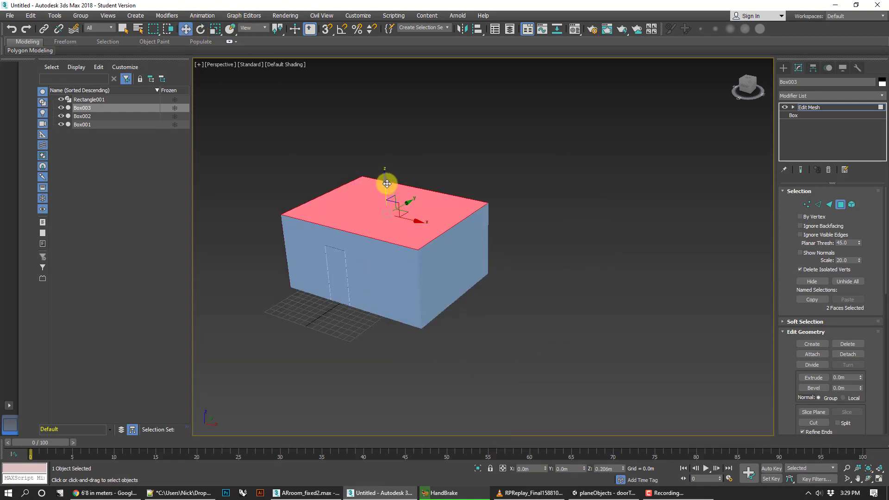
left_click(576, 195)
left_click(870, 478)
left_click_drag(664, 292, 445, 200)
left_click(185, 28)
left_click(433, 256)
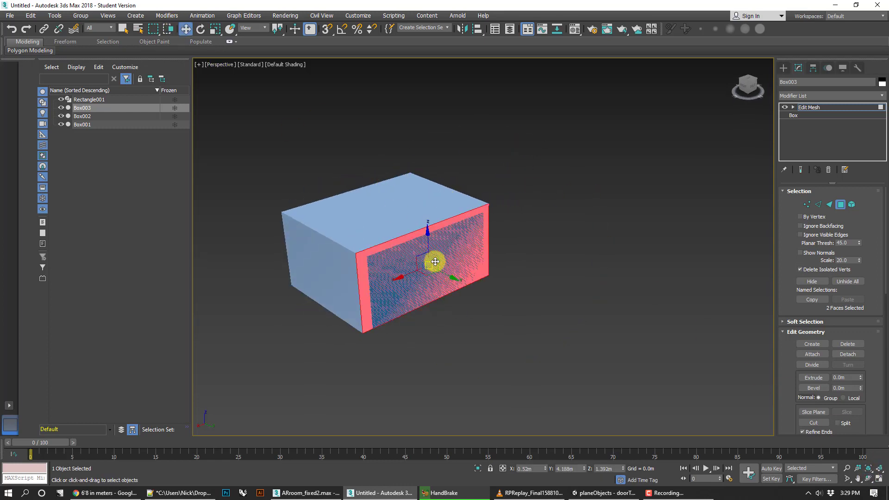
left_click_drag(451, 278, 465, 282)
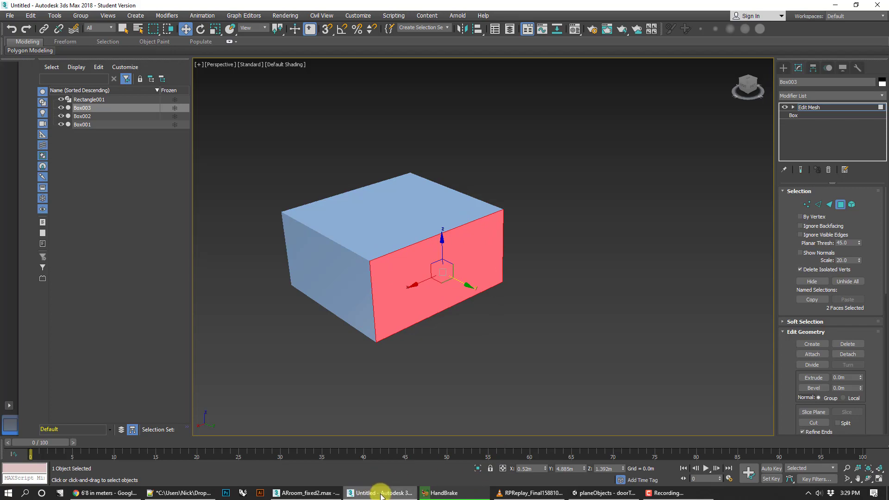
Switch to Unity and examine the occluding outer shell around the doorway in the doorTest2 scene
left_click(593, 495)
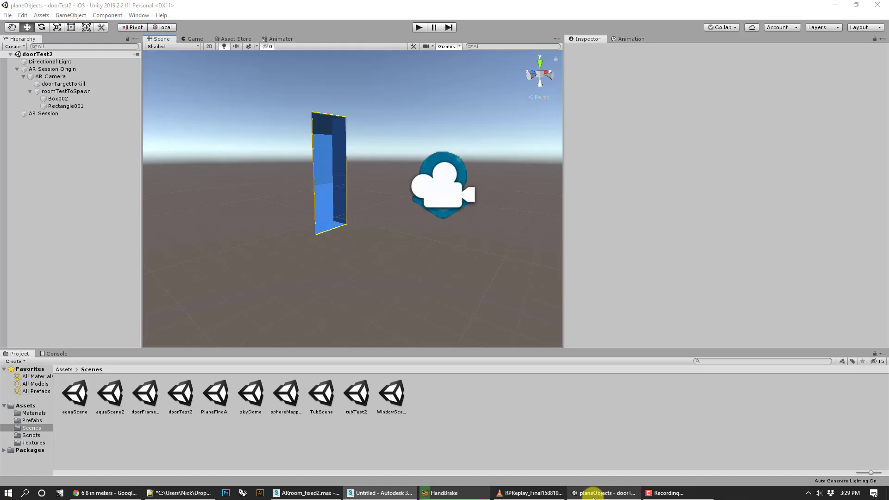
mouse_move(363, 252)
middle_mouse_down()
mouse_move(312, 244)
mouse_move(362, 245)
middle_mouse_up()
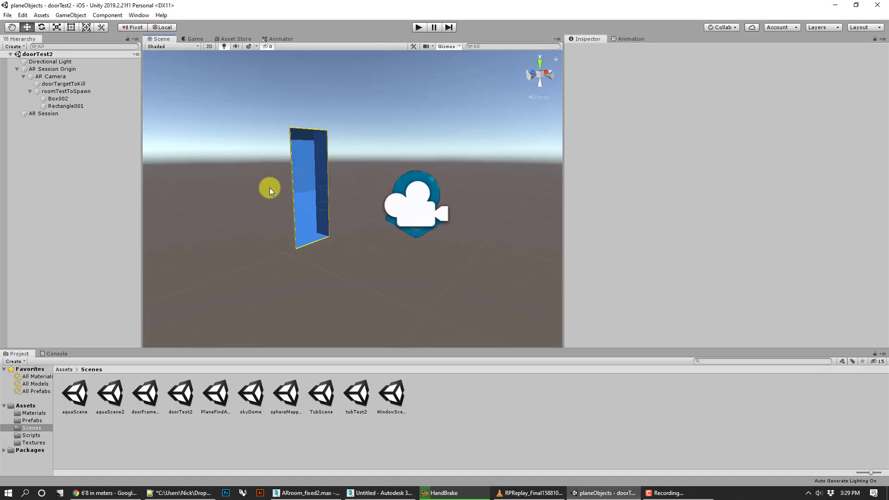
left_click(269, 187)
mouse_move(301, 263)
middle_mouse_down()
mouse_move(353, 264)
mouse_move(313, 266)
middle_mouse_up()
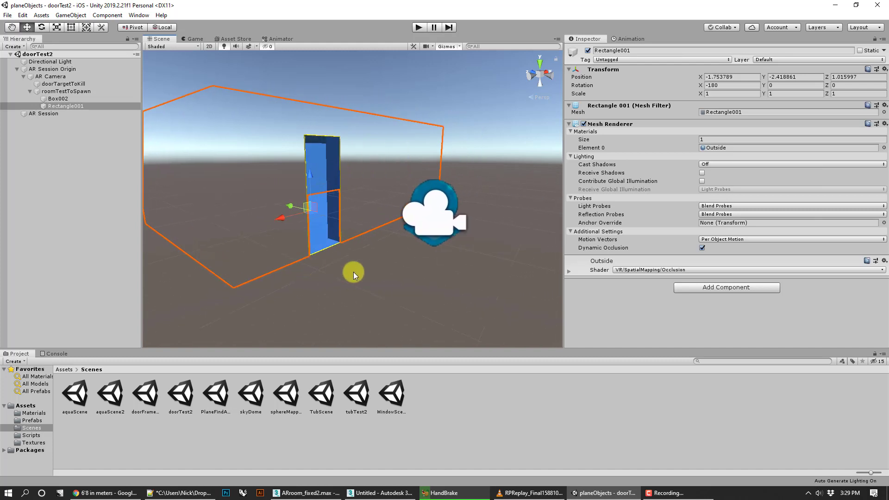
left_click(353, 271)
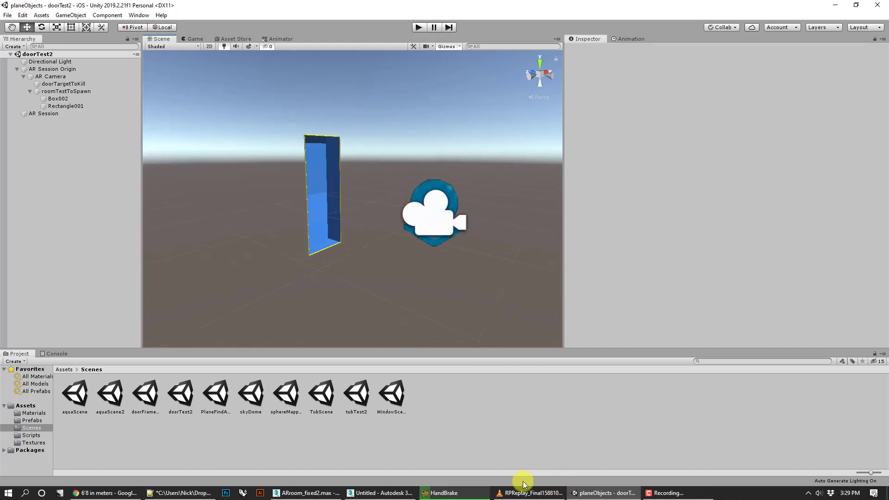
Switch to 3ds Max, leave polygon editing on the outer box Box003, and hide that box
left_click(379, 493)
left_click(538, 400)
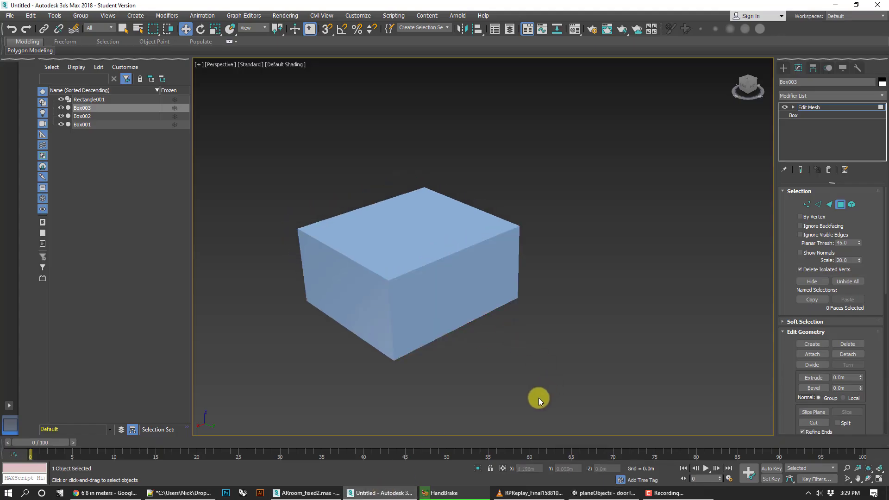
left_click(840, 204)
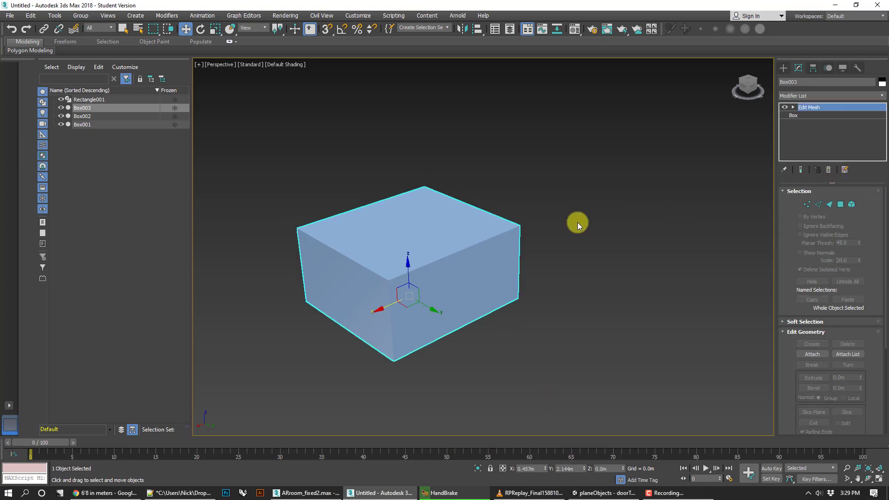
left_click(843, 68)
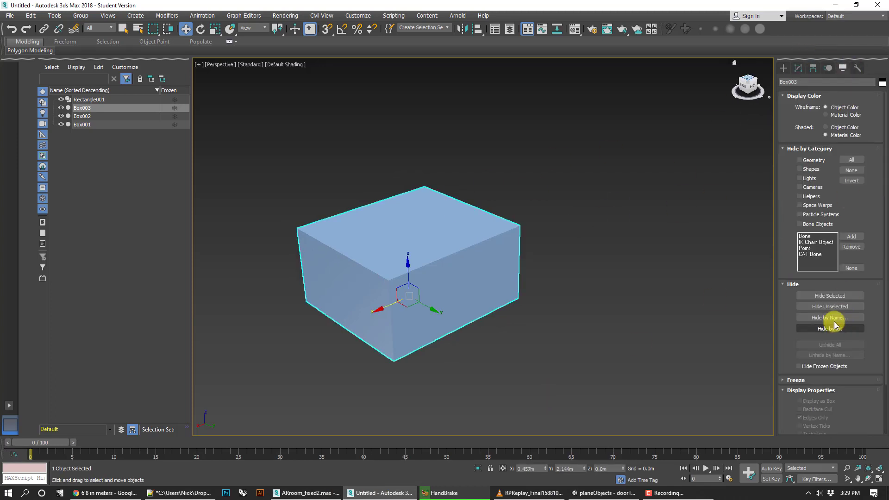
left_click(833, 296)
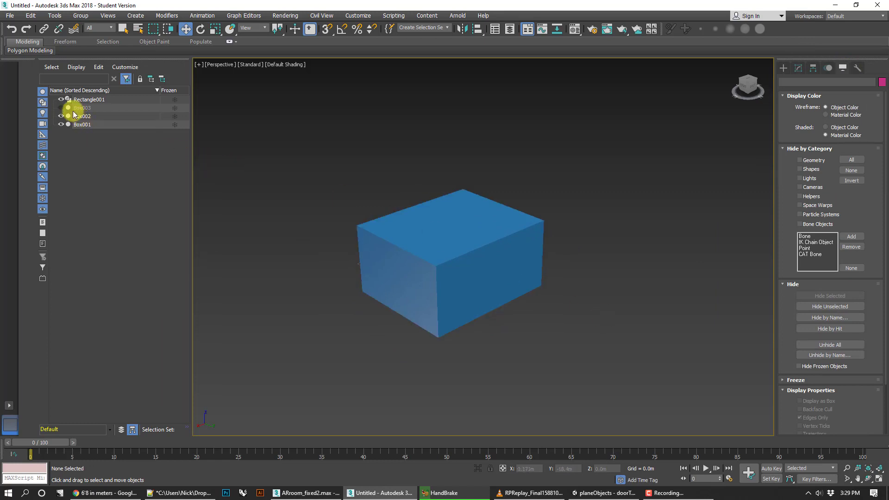
Identify the room and door boxes and examine them from the side where the door meets the front wall
left_click(96, 116)
left_click(96, 125)
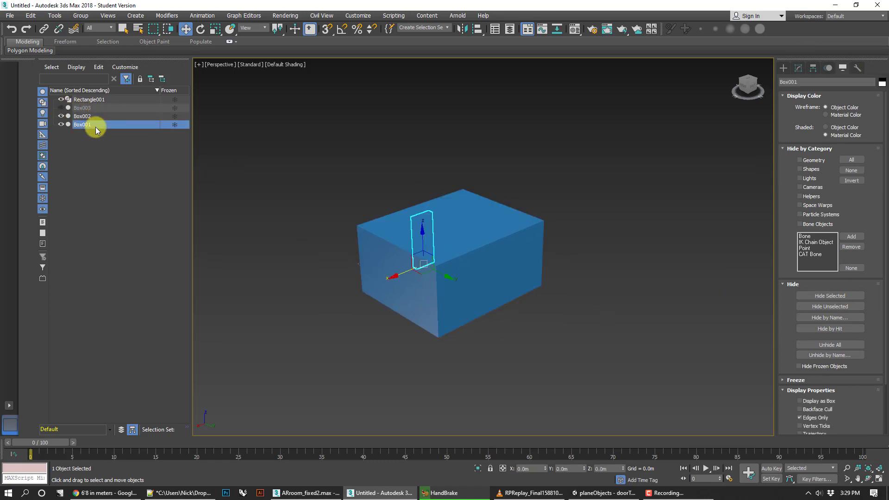
left_click(868, 478)
left_click_drag(442, 278, 540, 287)
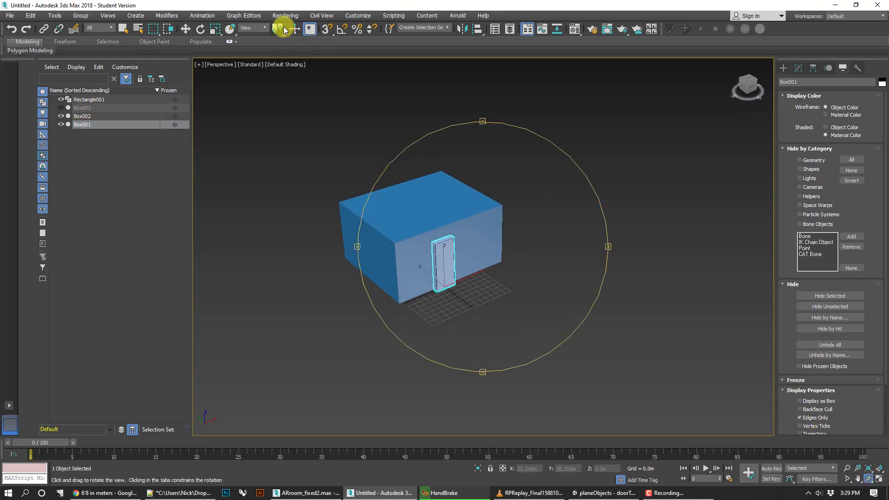
left_click(189, 29)
left_click(488, 135)
scroll(506, 163, "up", 5)
scroll(560, 131, "down", 3)
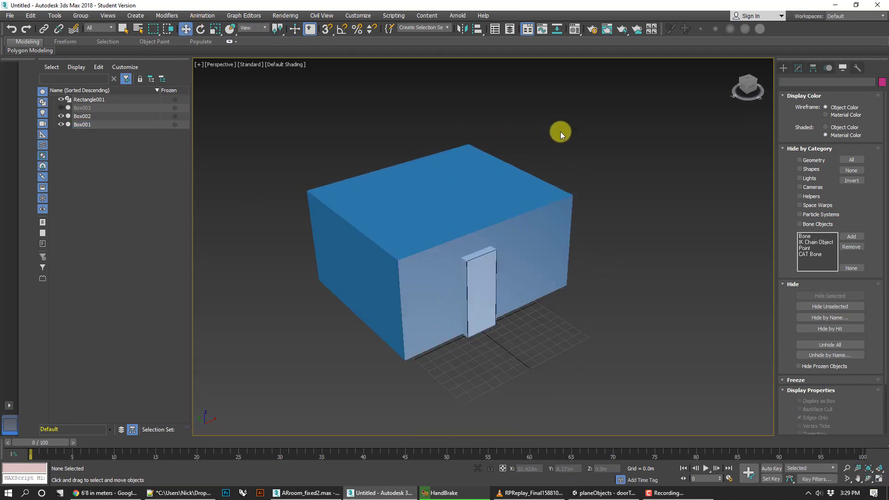
Create a Boolean compound object from room box Box002 and add door box Box001 as a Union operand
left_click(516, 223)
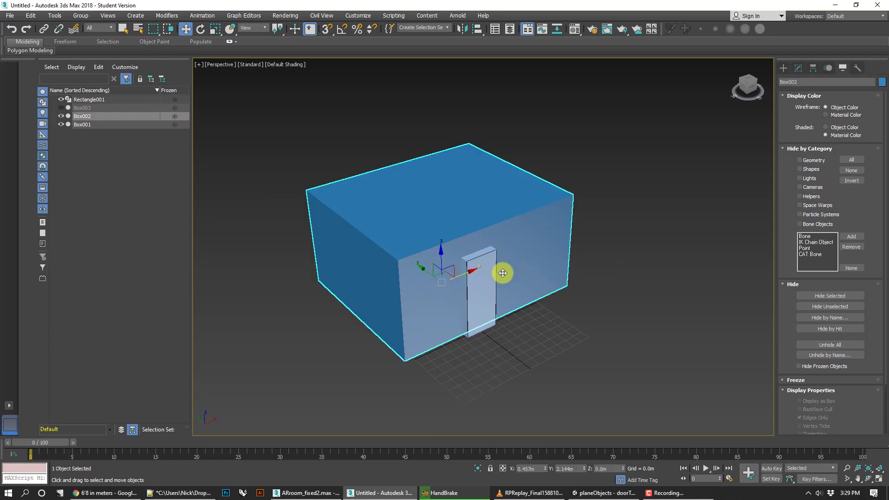
scroll(491, 280, "up", 3)
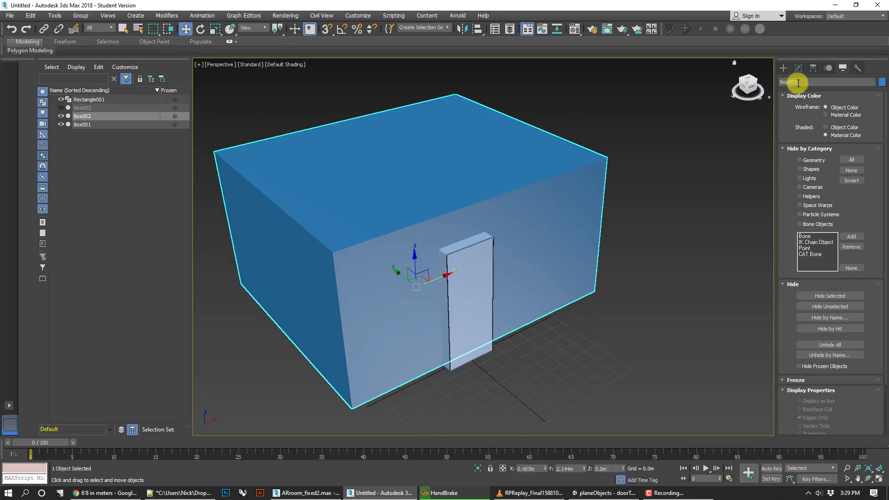
left_click(783, 67)
left_click(808, 95)
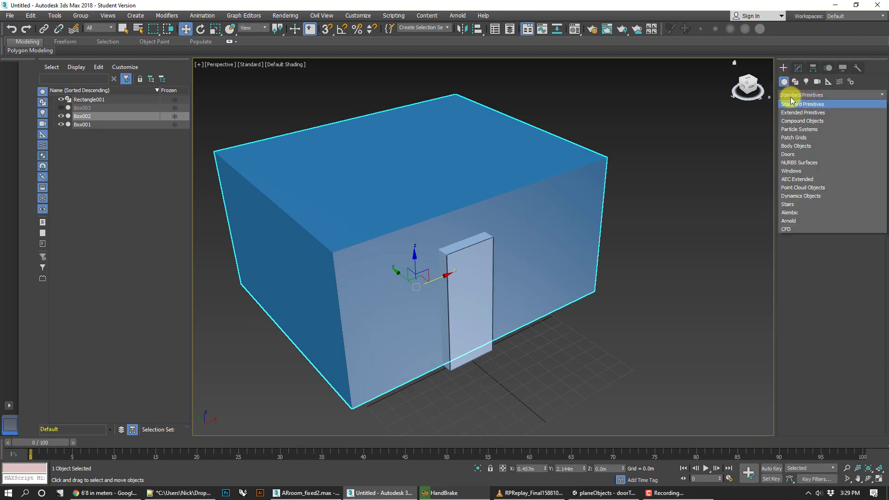
left_click(796, 122)
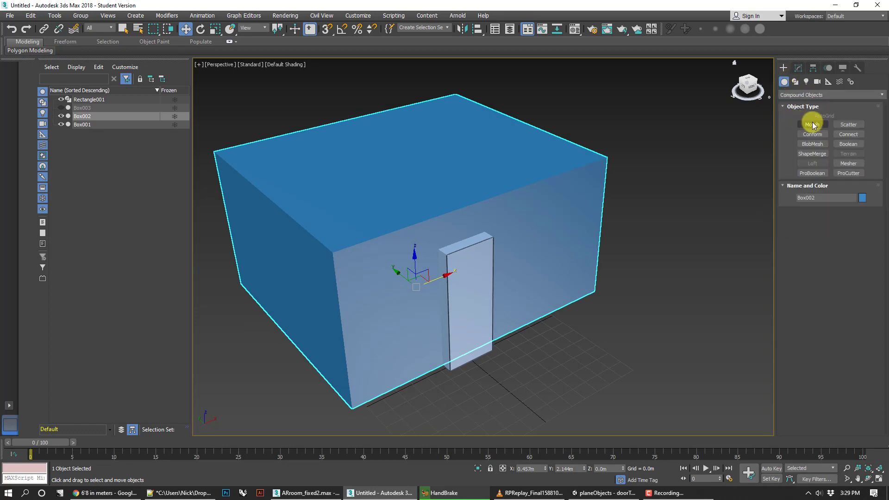
left_click(848, 143)
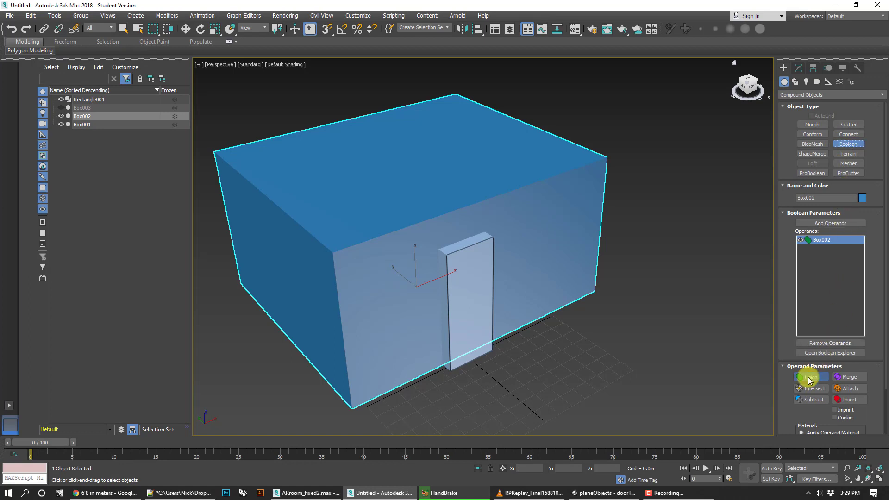
left_click(810, 223)
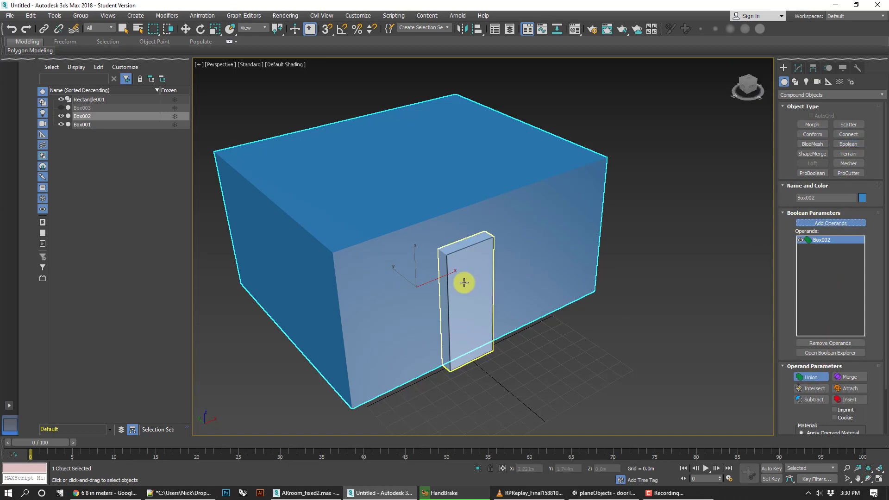
left_click(464, 283)
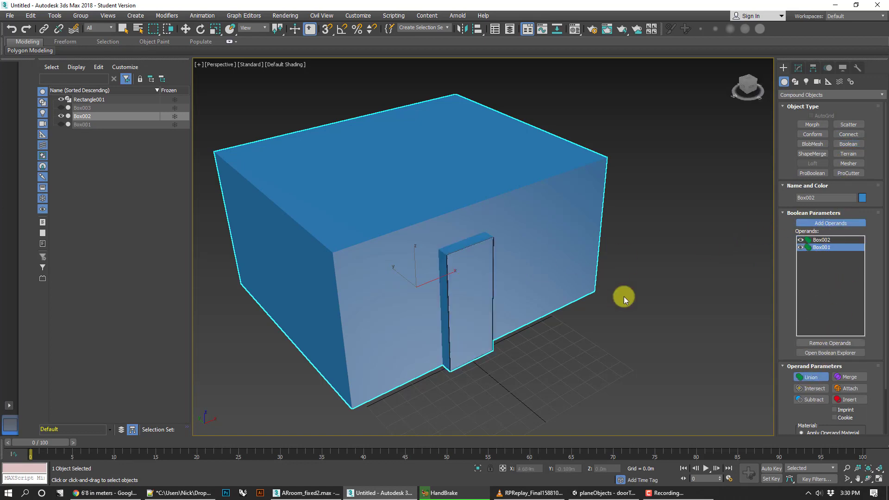
middle_click_drag(623, 296, 550, 240)
left_click(186, 29)
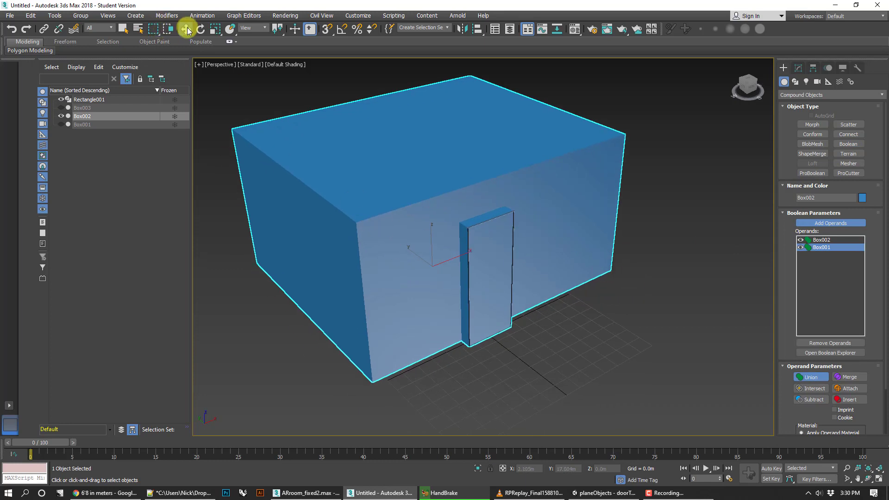
left_click_drag(430, 177, 557, 242)
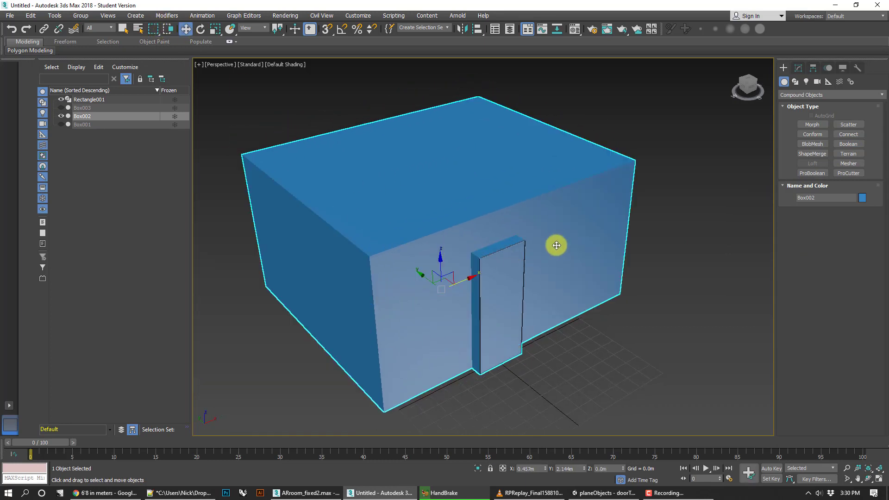
Convert the Boolean room object Box002 to an Editable Mesh
right_click(517, 208)
mouse_move(574, 304)
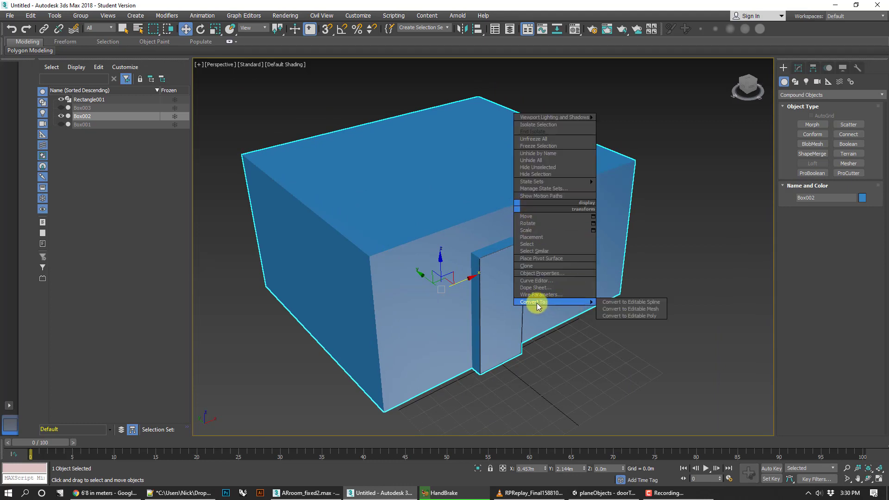
left_click(617, 310)
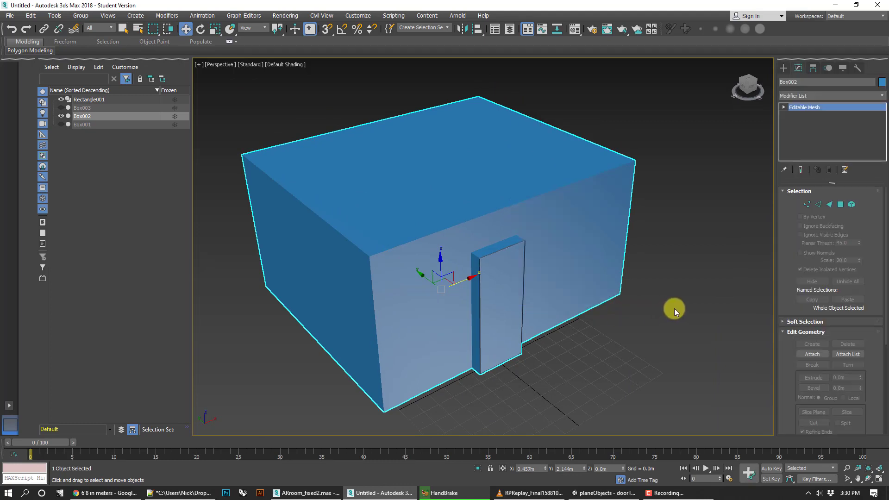
left_click(880, 94)
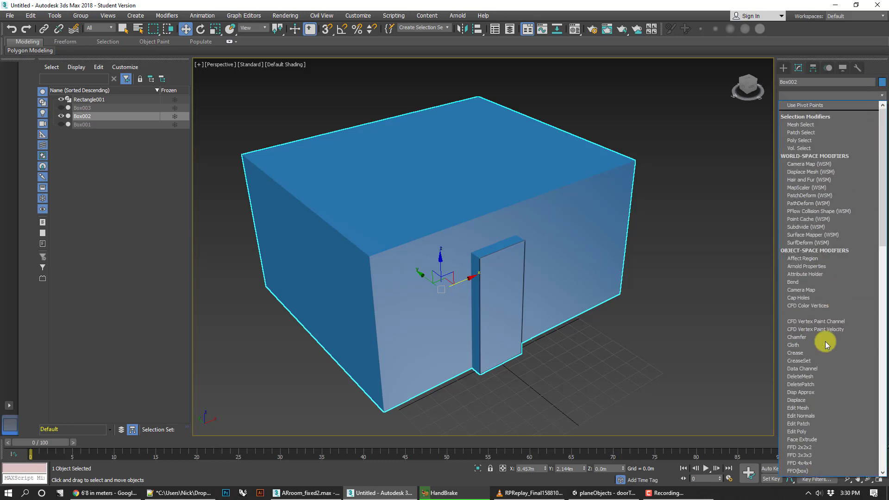
scroll(818, 371, "down", 3)
scroll(818, 371, "down", 4)
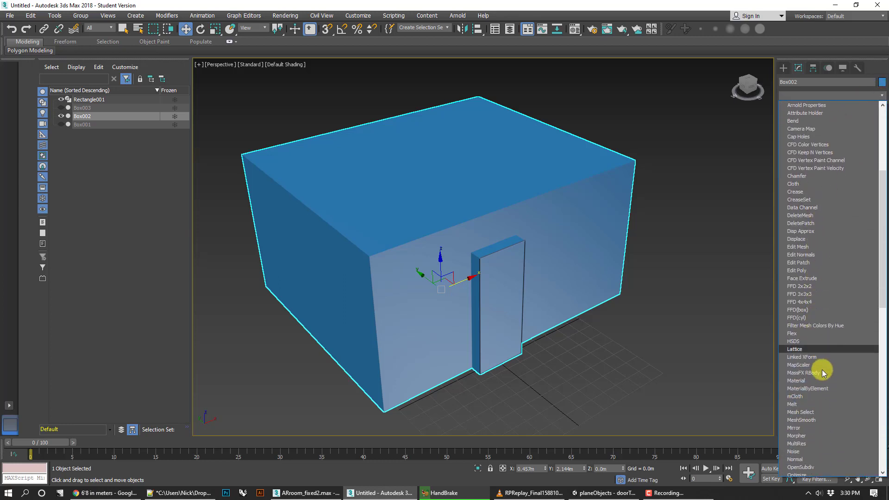
left_click(688, 263)
Try to open the doorway by deleting the door block's front polygon and the polygon behind it, then check the front wall polygon
left_click(840, 200)
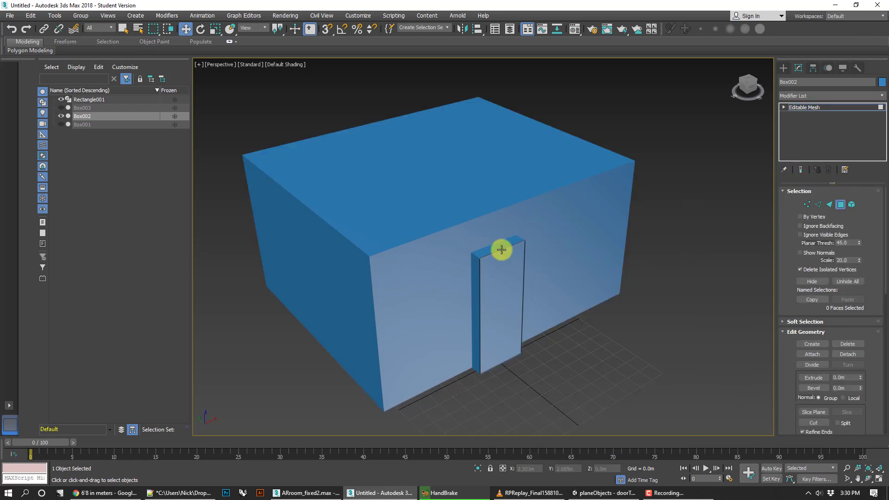
left_click(509, 286)
key("Delete")
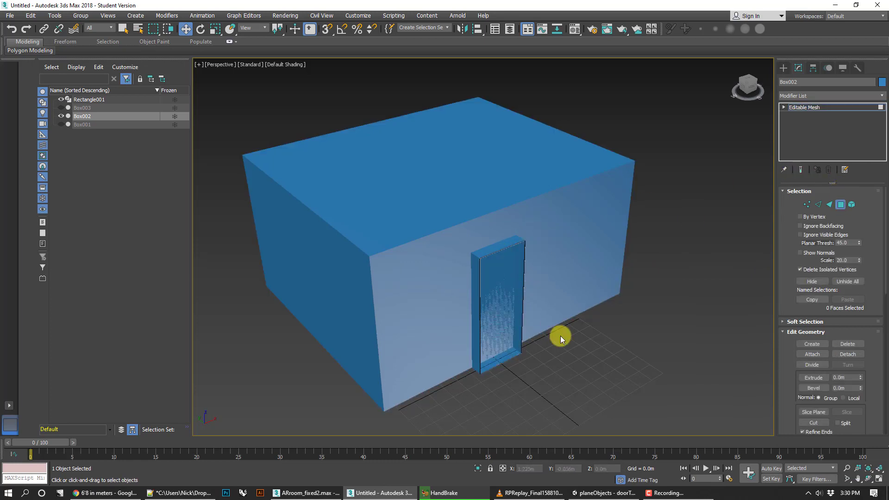
middle_click_drag(561, 337, 546, 298)
left_click(486, 253)
key("Delete")
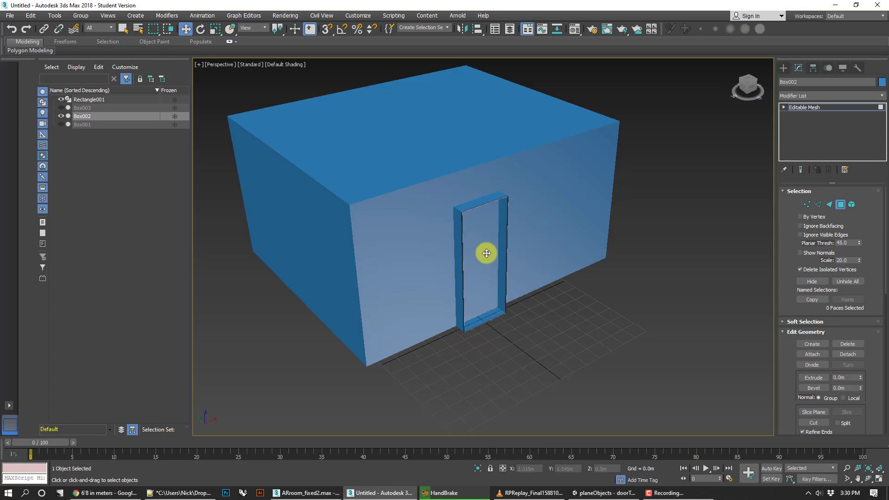
middle_click_drag(493, 248, 516, 269)
left_click(518, 267)
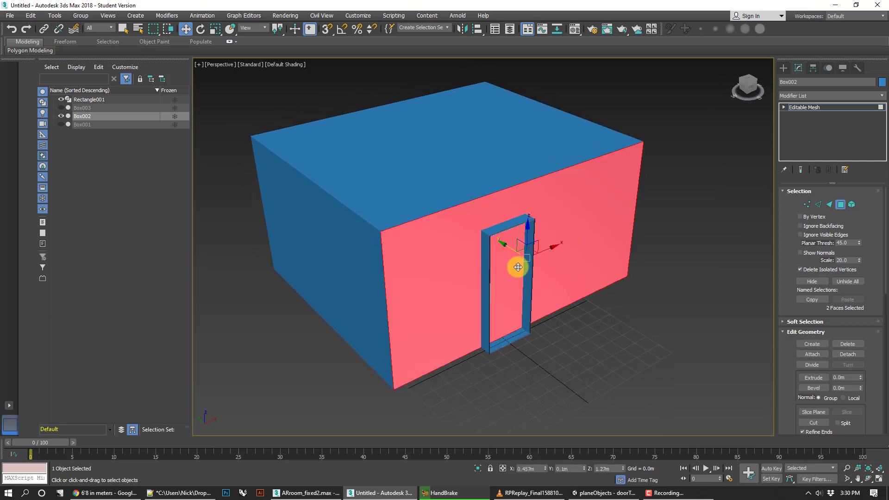
left_click(624, 307)
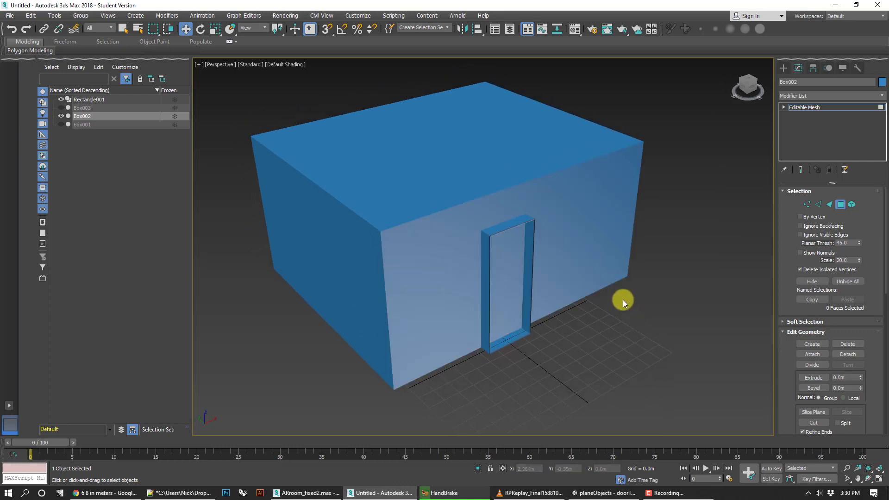
Undo the polygon deletions on the door block
mouse_move(573, 280)
middle_mouse_down()
mouse_move(587, 284)
mouse_move(579, 290)
middle_mouse_up()
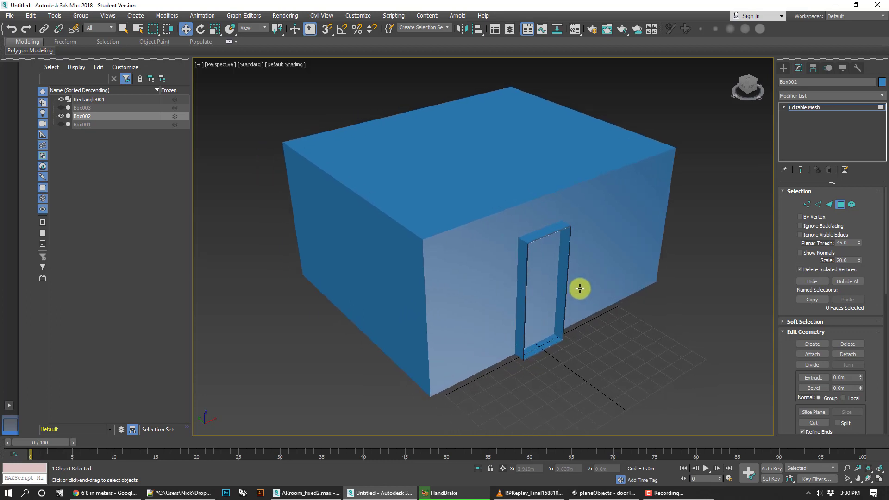
left_click(578, 286)
key("ctrl+z")
key("ctrl+z")
key("ctrl+z")
key("ctrl+z")
key("ctrl+z")
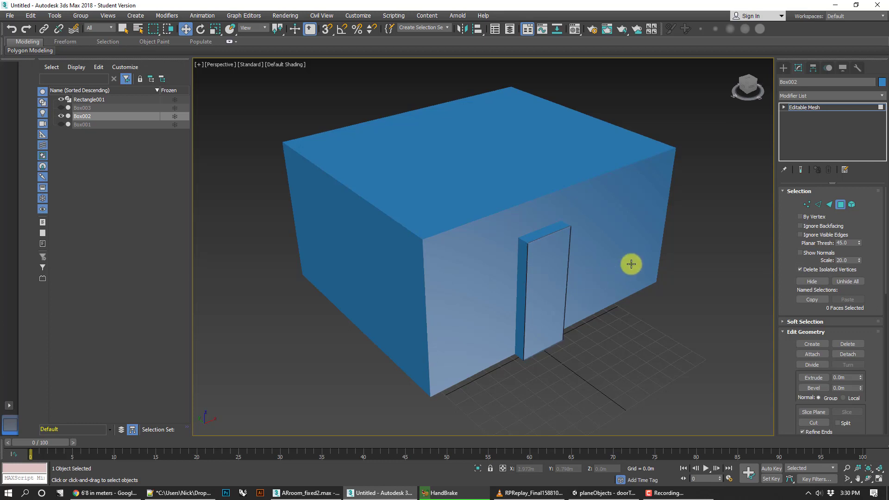
Create a new standard box over the room with vertex snapping, about 4.088 m long, 4.839 m wide and 2.54 m high
left_click(783, 68)
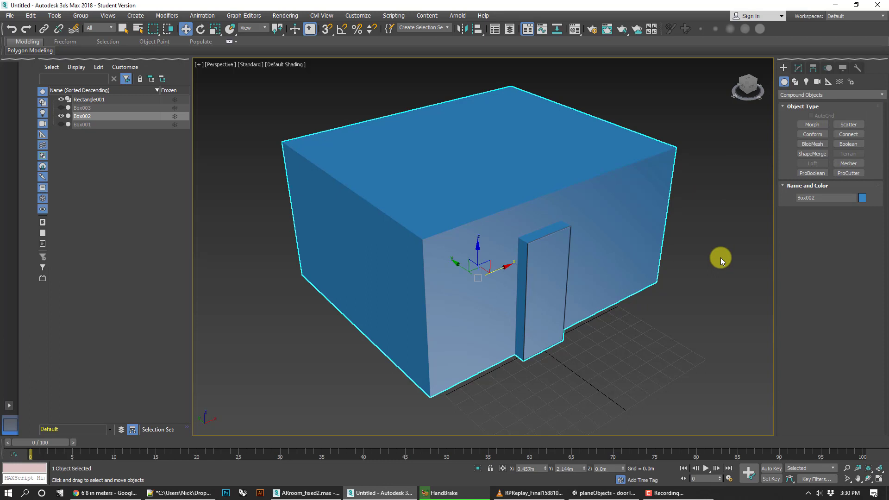
left_click(800, 95)
left_click(800, 103)
left_click(811, 126)
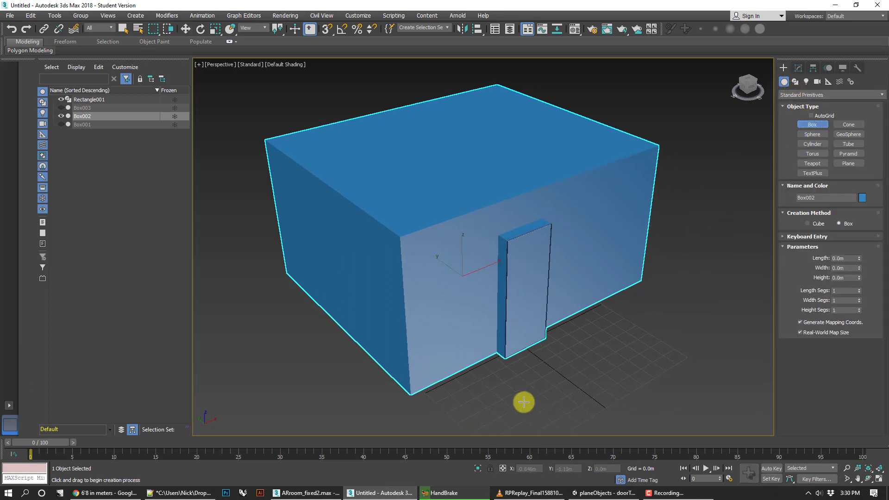
middle_click_drag(507, 355, 498, 365)
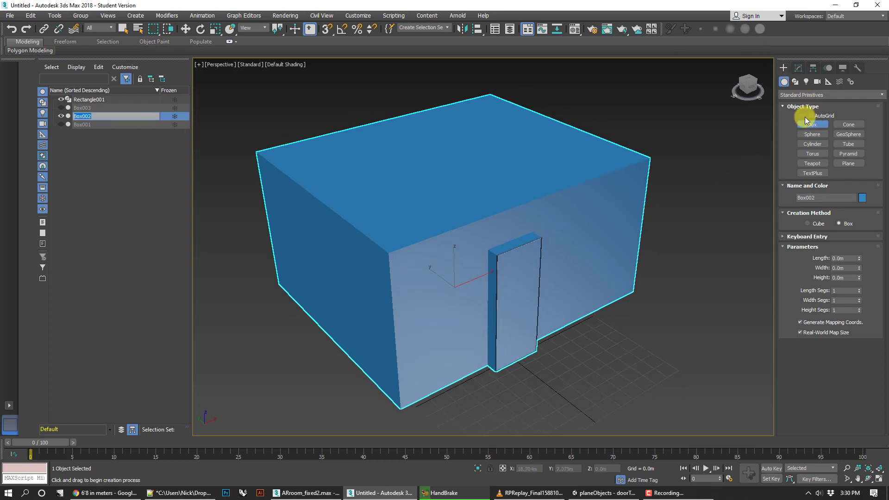
middle_click_drag(546, 285, 559, 280)
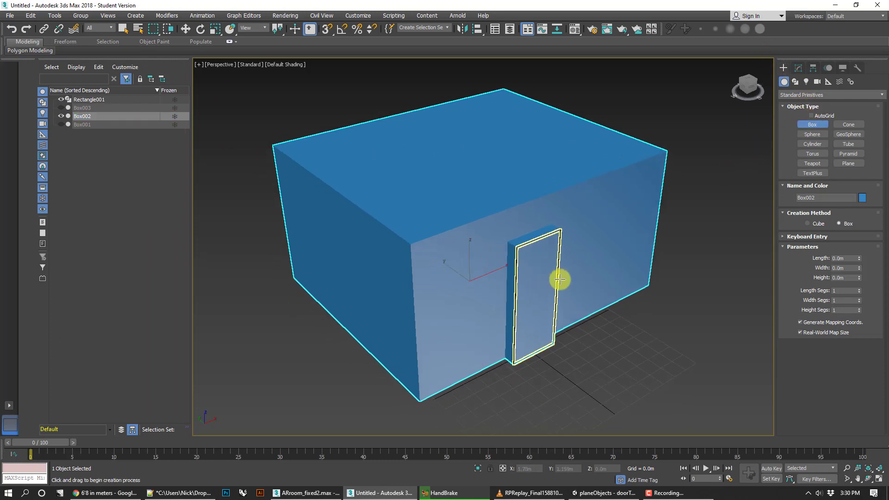
left_click(327, 28)
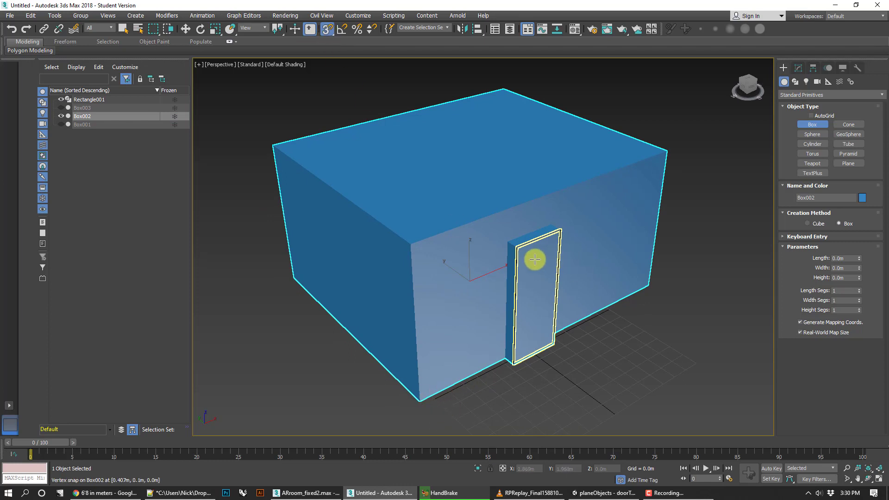
scroll(530, 234, "up", 2)
scroll(528, 227, "down", 4)
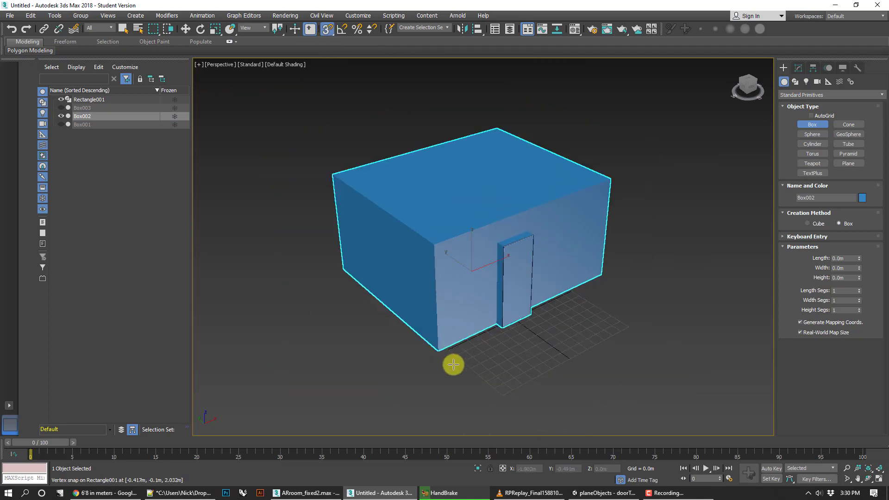
left_click_drag(441, 351, 496, 189)
left_click(502, 129)
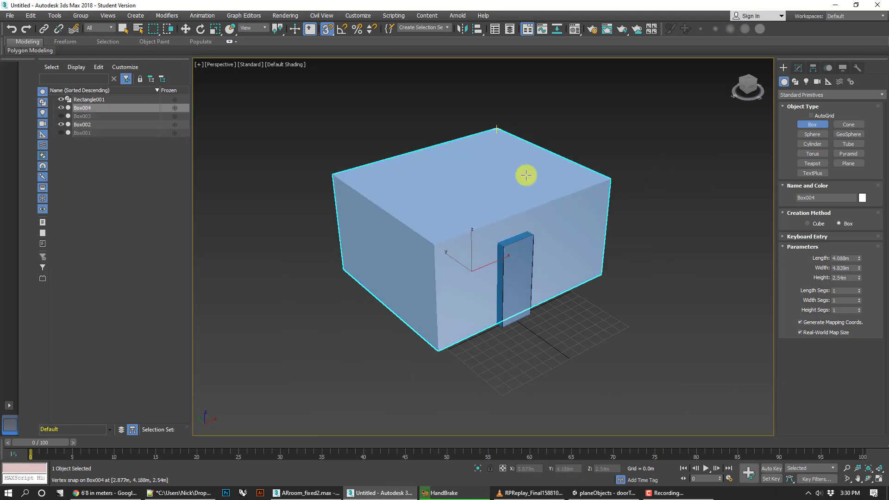
Create a box over the doorway with vertex snapping, 0.21 m long, 0.813 m wide and about 2.042 m high
scroll(500, 338, "up", 3)
left_click_drag(488, 339, 537, 312)
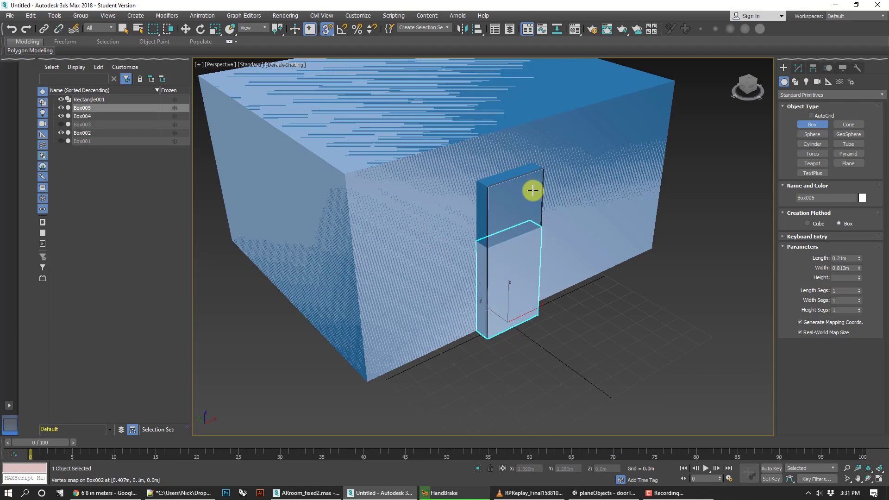
left_click(542, 163)
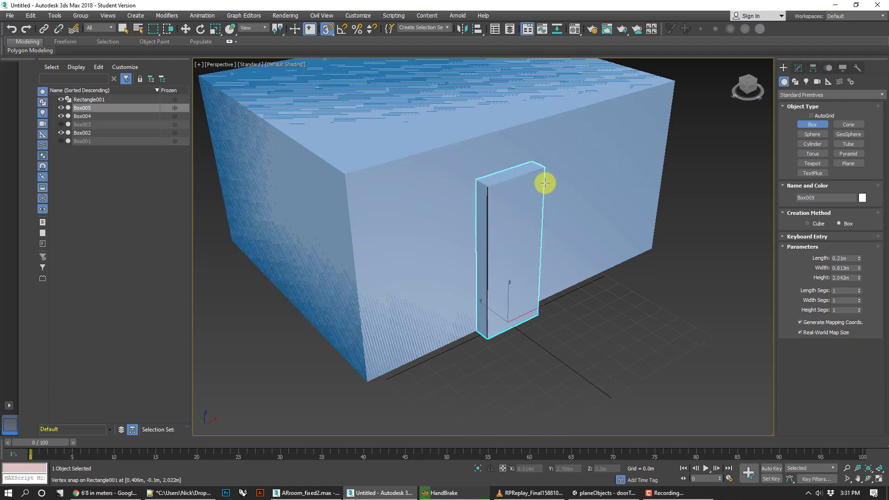
middle_click_drag(541, 183, 533, 196)
left_click(185, 29)
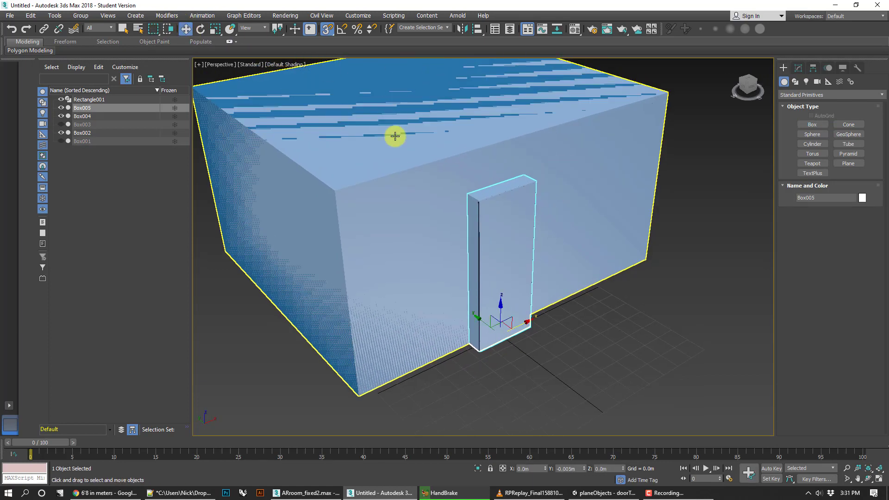
Try hiding the old room Box002 and the new room Box004 to isolate the door box, and undo the last hide
left_click(395, 136)
left_click(843, 68)
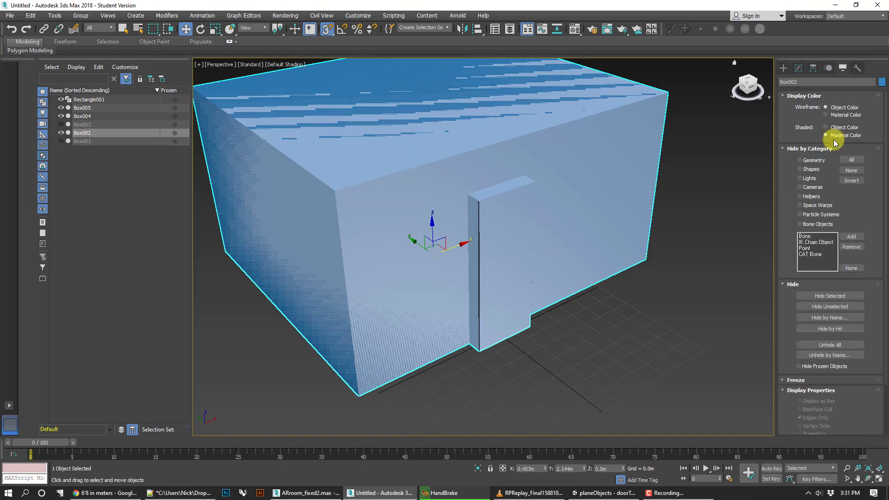
left_click(829, 295)
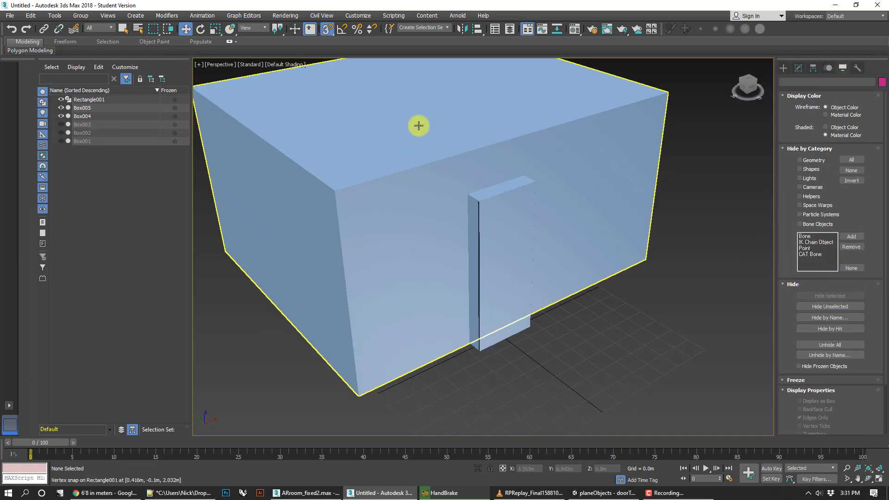
left_click(418, 126)
left_click(834, 295)
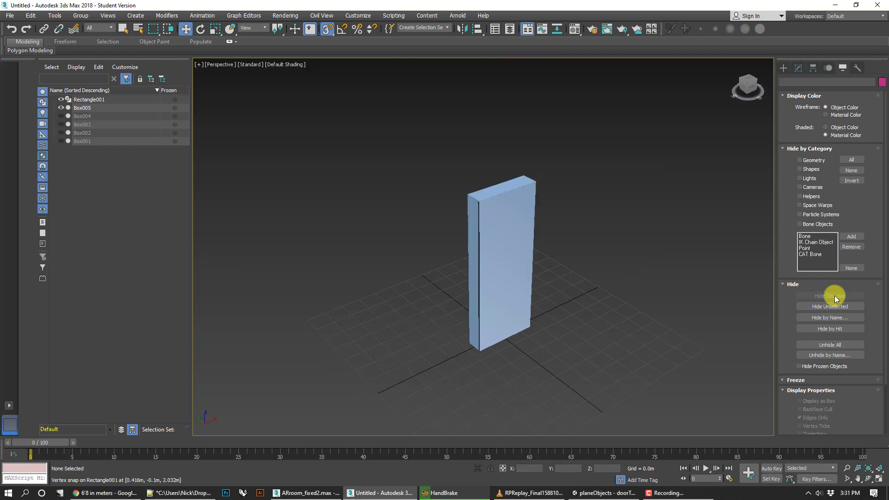
key("ctrl+z")
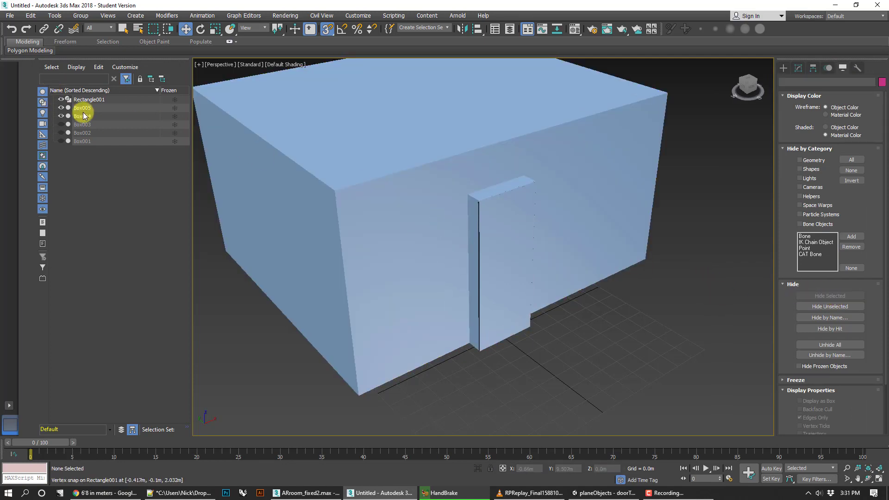
Unhide the old room object Box002 and delete it
left_click(60, 133)
left_click(234, 170)
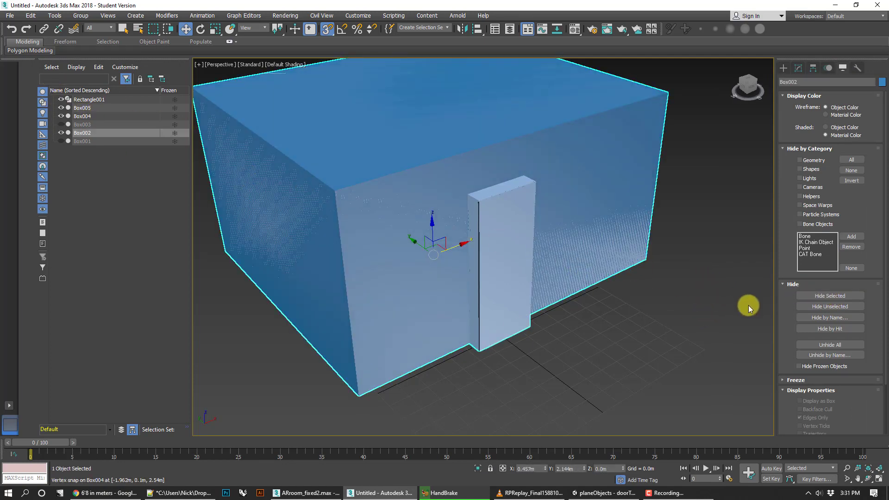
key("Delete")
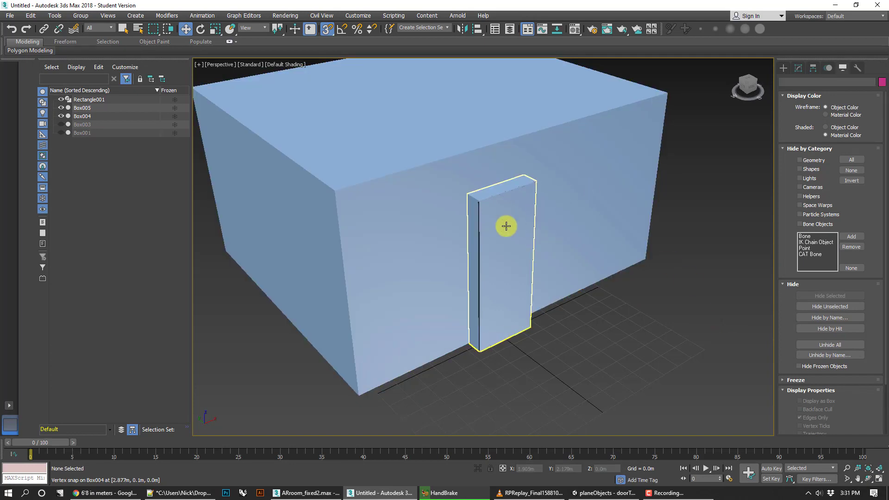
Hide the room box Box004 and select the door box Box005, viewed from its rear side
left_click(578, 148)
left_click(830, 296)
left_click(528, 273)
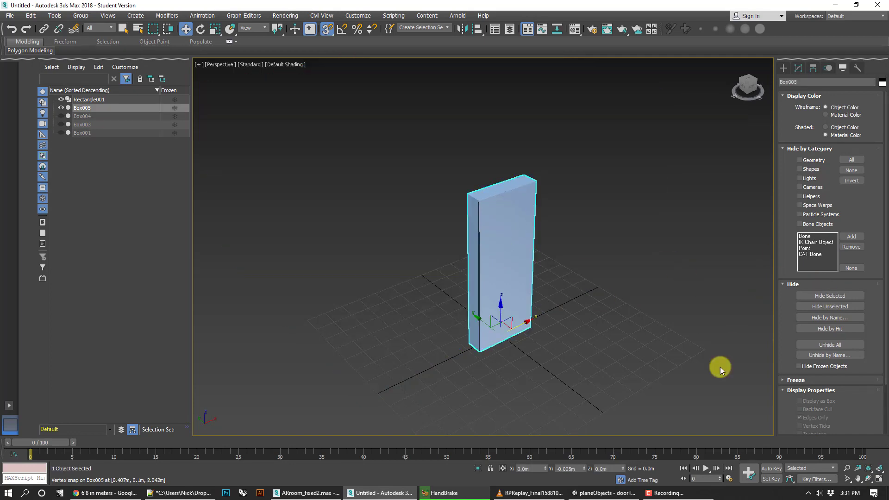
left_click(867, 479)
left_click_drag(532, 305, 586, 306)
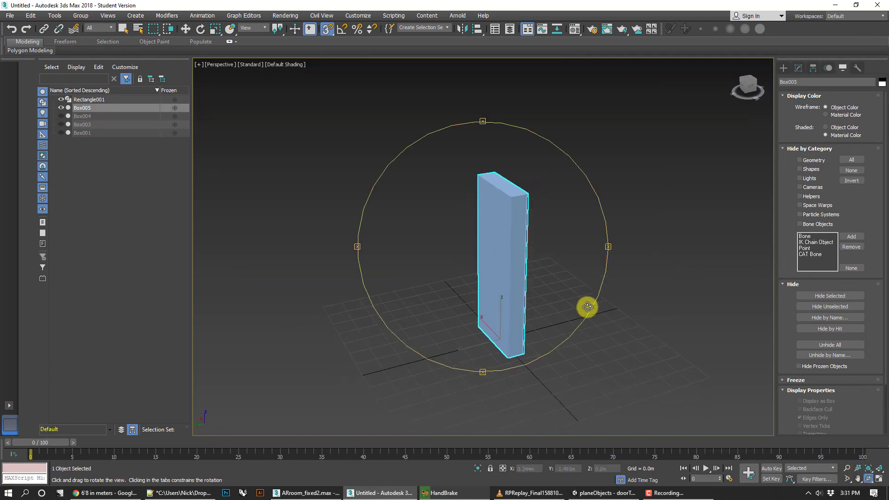
Add an Edit Mesh modifier to the door box and move its rear polygon backward so the block reaches well into the room
left_click(784, 67)
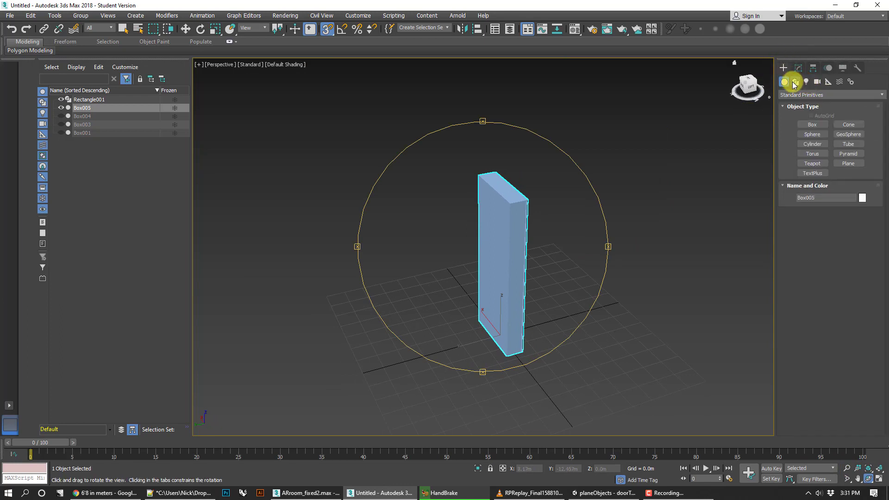
left_click(798, 68)
left_click(878, 100)
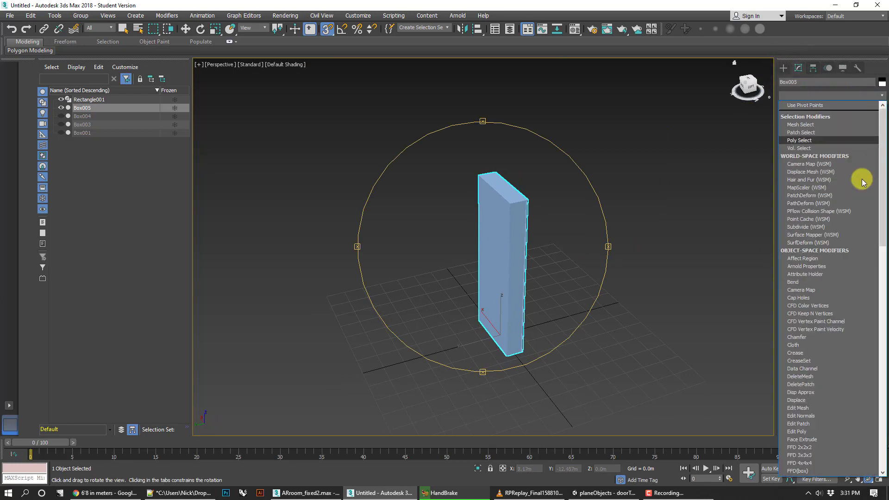
left_click(877, 405)
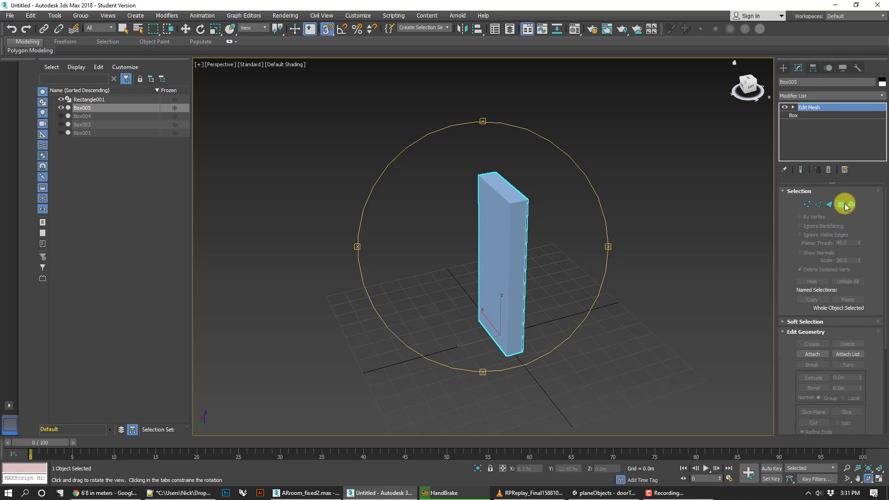
left_click(845, 207)
key("w")
left_click(487, 258)
left_click_drag(475, 274, 441, 282)
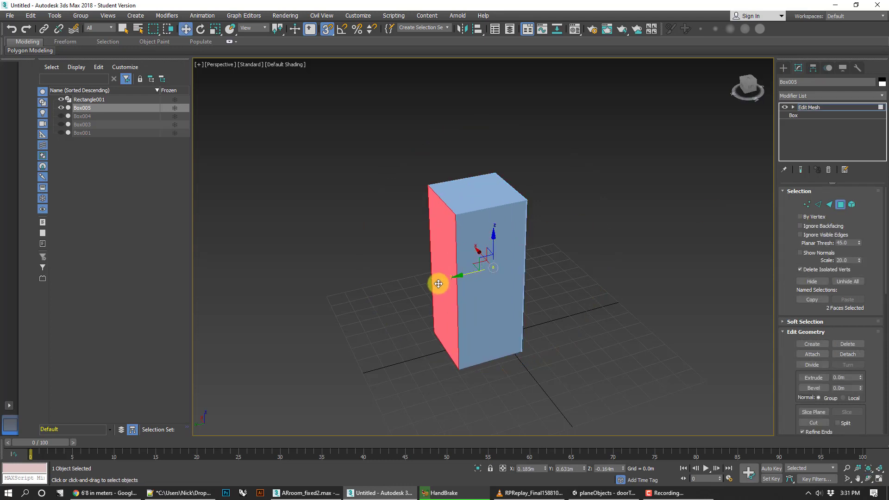
left_click(840, 204)
Show the room box Box004 again around the deepened door box, keeping Box003 hidden
left_click(868, 478)
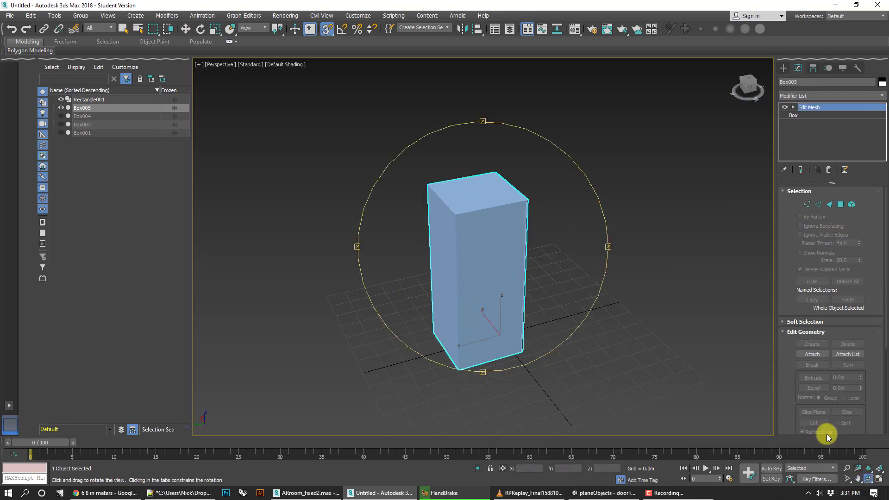
left_click_drag(584, 274, 281, 196)
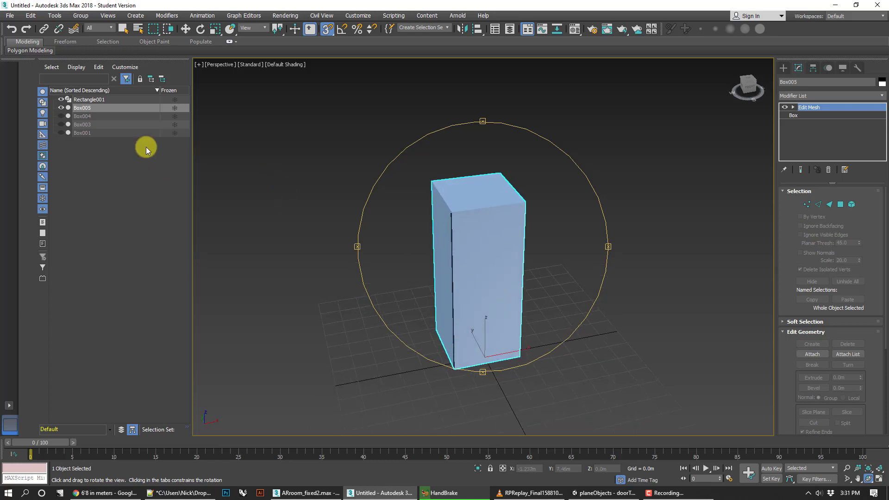
left_click(61, 124)
left_click_drag(421, 264, 463, 231)
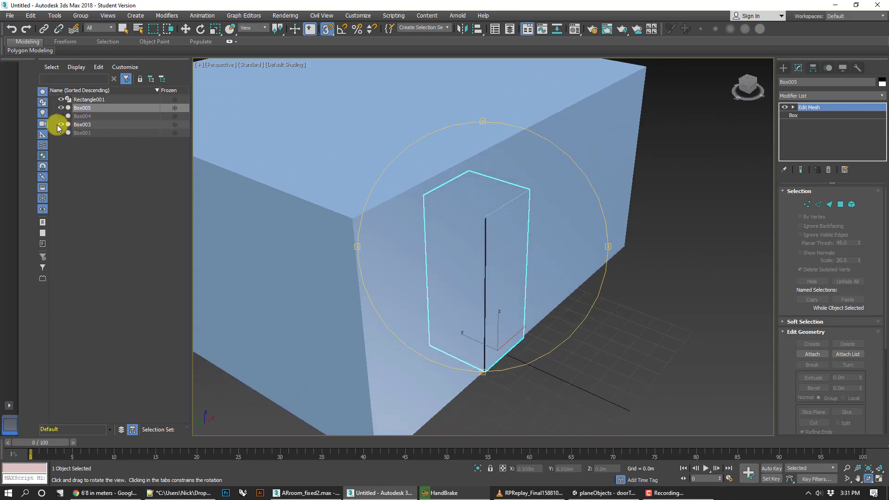
left_click(61, 124)
left_click(61, 116)
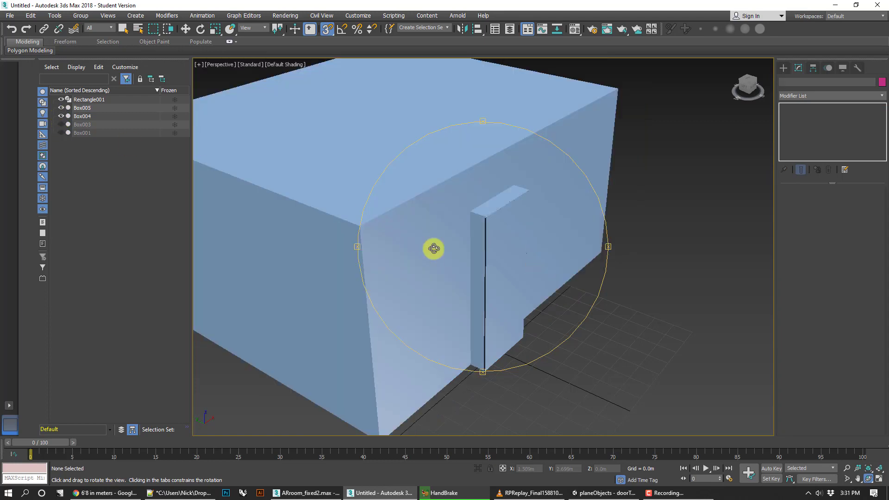
Create a Boolean compound object from the room box Box004 and add the door box Box005 as a Union operand
left_click(185, 29)
left_click(482, 149)
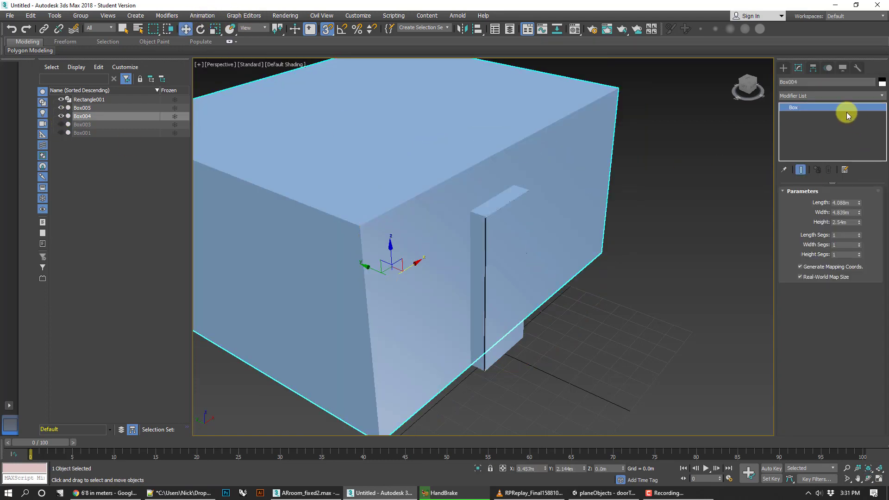
left_click(797, 95)
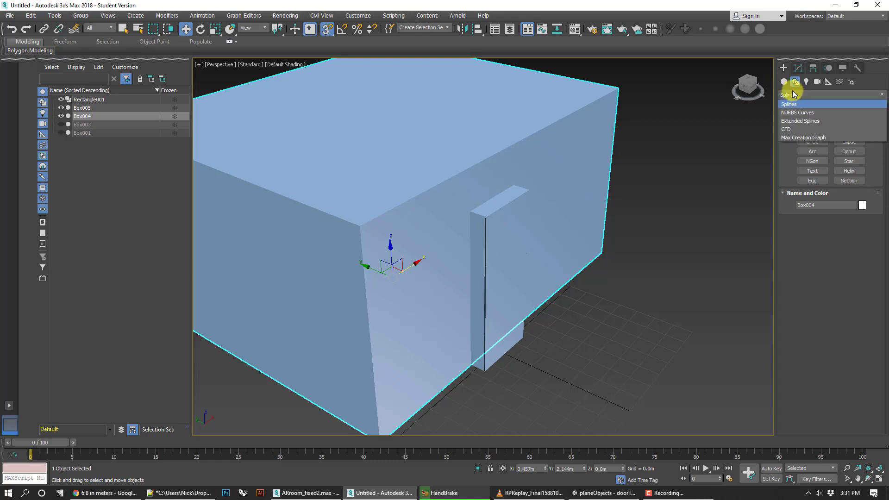
left_click(784, 82)
left_click(794, 94)
left_click(823, 125)
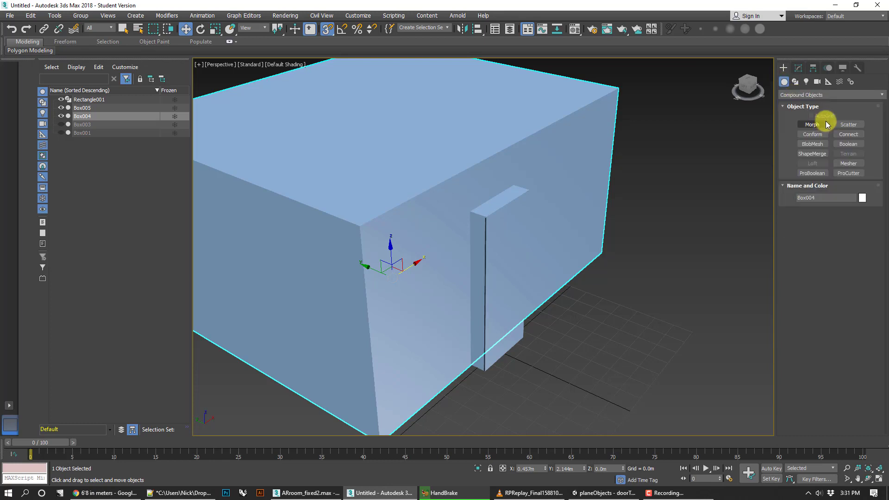
left_click(848, 144)
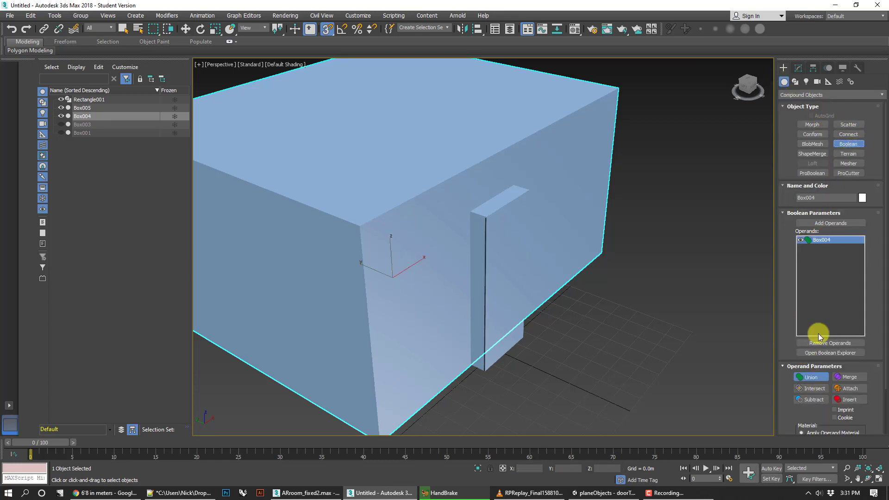
left_click(821, 223)
left_click(504, 226)
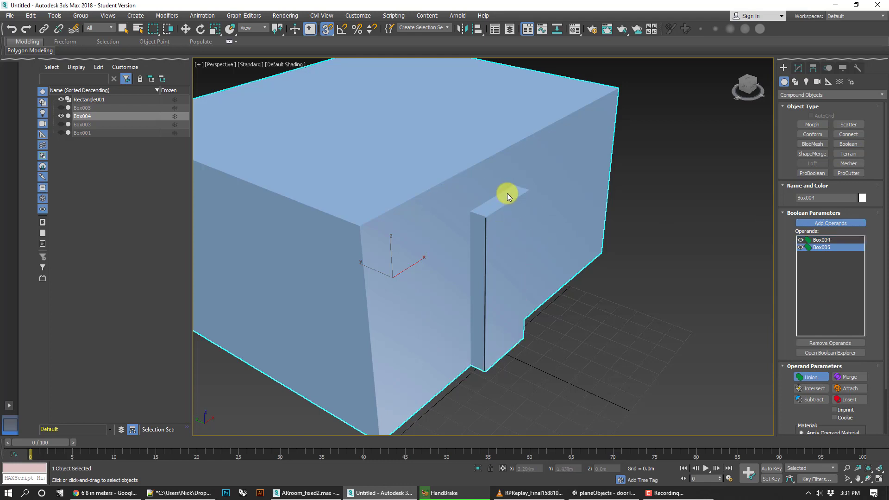
End the Boolean command and convert the combined room object Box004 to an Editable Mesh
right_click(551, 218)
right_click(539, 229)
mouse_move(566, 326)
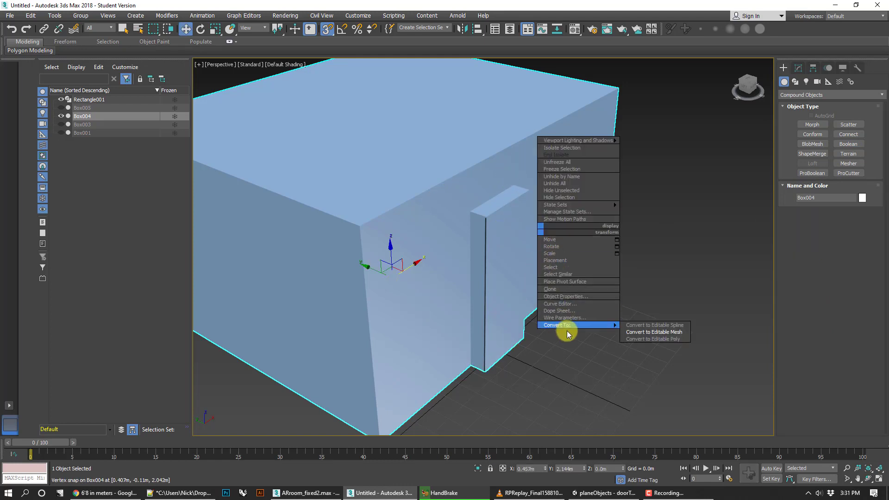
left_click(649, 332)
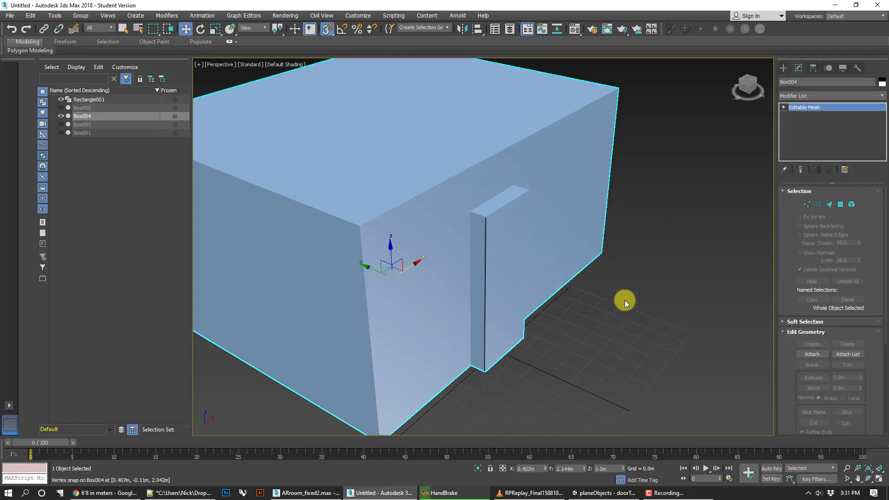
Delete the front polygon of the door block to open the doorway, check the opening, and leave polygon editing
left_click(841, 205)
left_click(512, 231)
key("Delete")
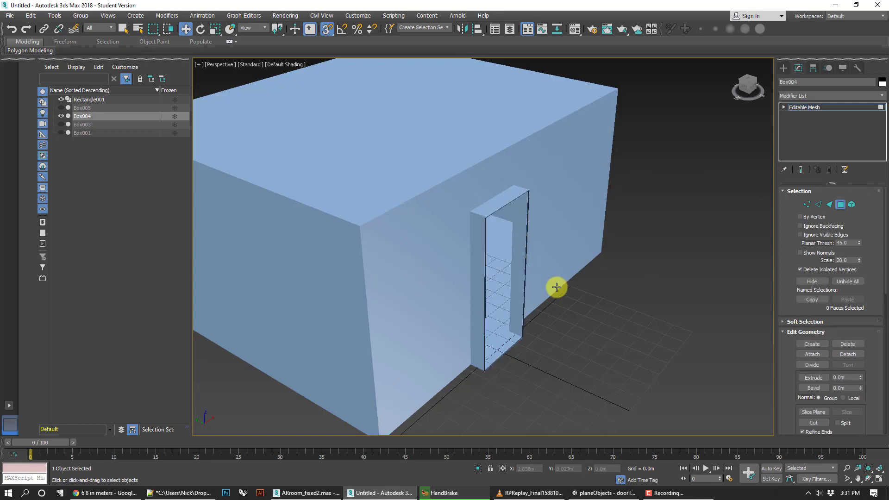
left_click(868, 479)
left_click_drag(502, 258, 458, 232)
left_click(185, 29)
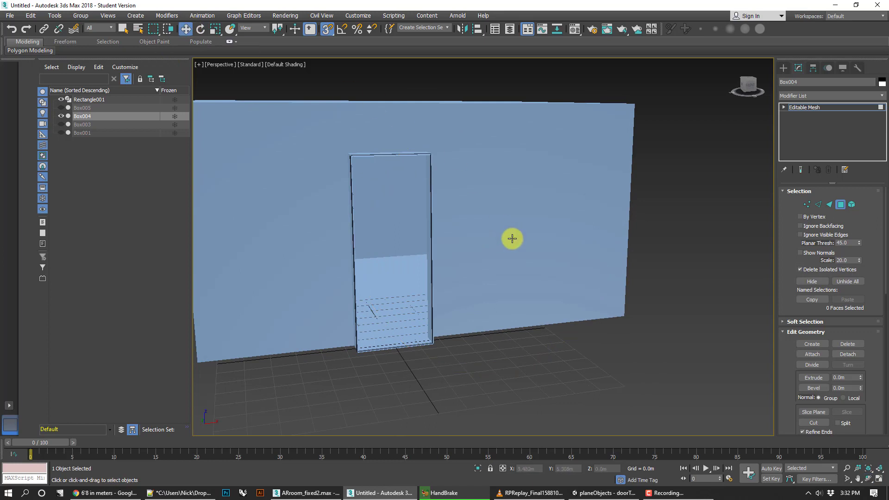
middle_click_drag(527, 250, 596, 286)
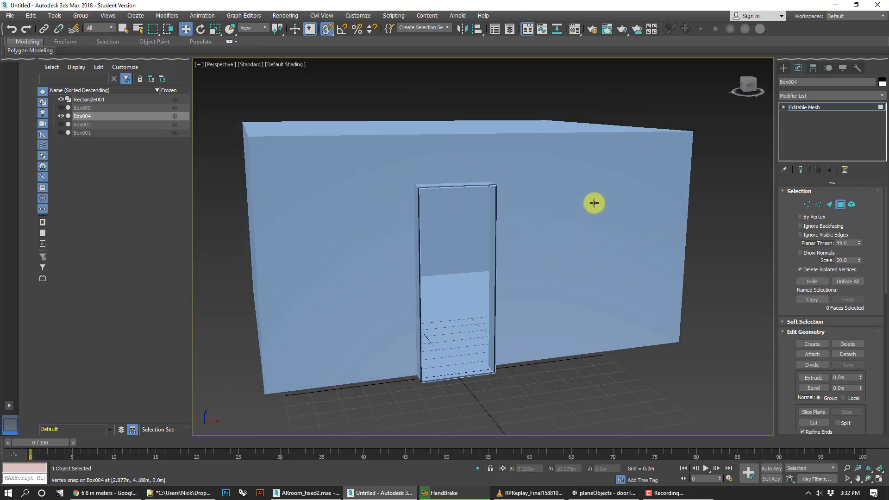
left_click(593, 202)
left_click(836, 207)
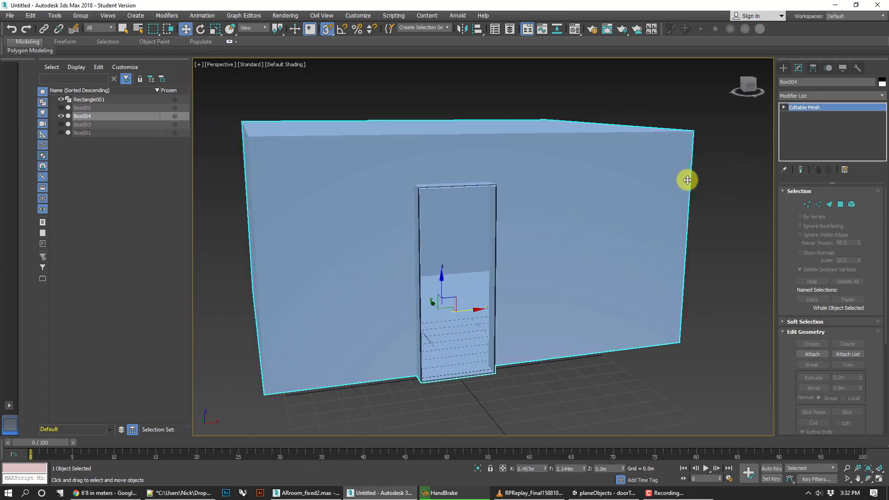
Apply a Normal modifier with Flip Normals to the room mesh Box004 and deselect it
left_click(732, 195)
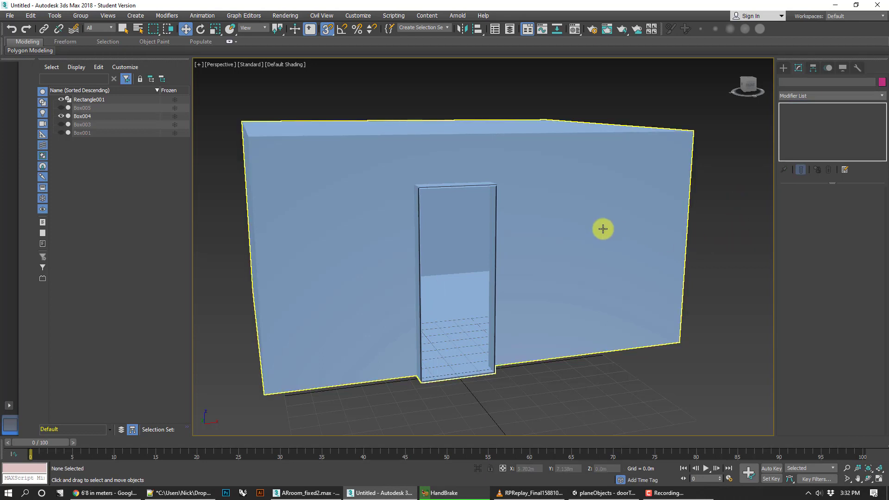
left_click(581, 222)
middle_click_drag(660, 227, 627, 234)
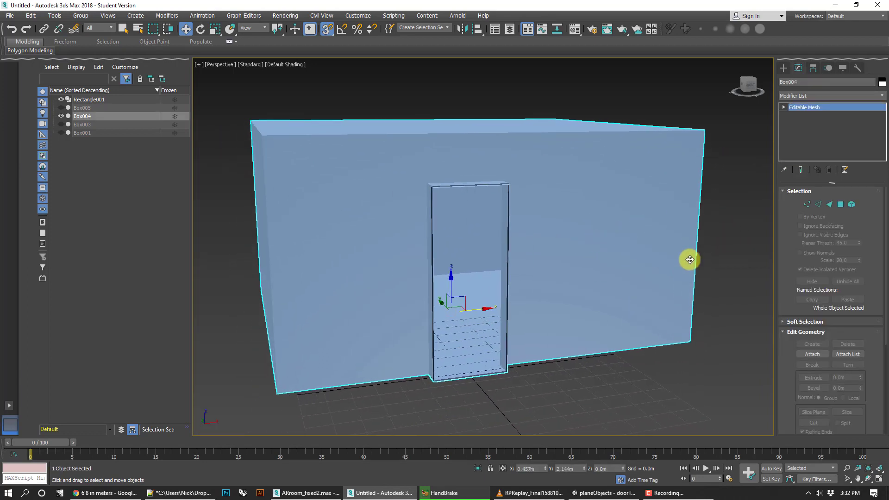
left_click(883, 94)
scroll(865, 323, "down", 5)
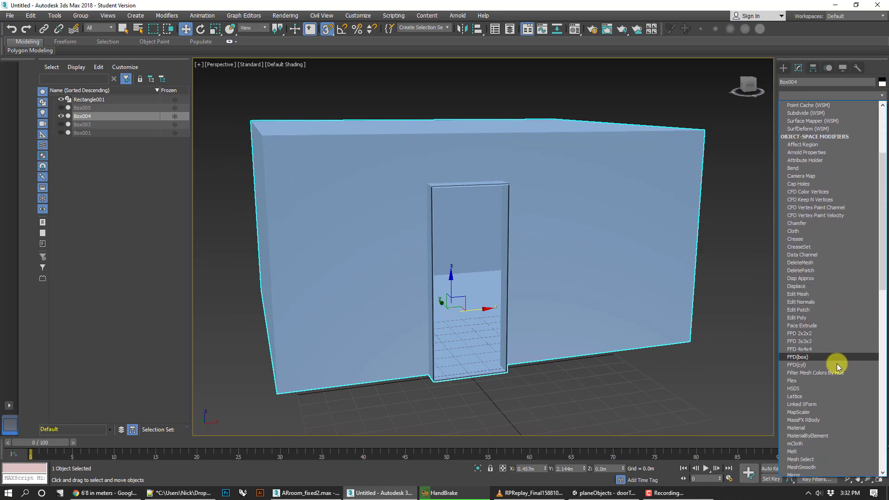
scroll(838, 368, "down", 3)
left_click(813, 391)
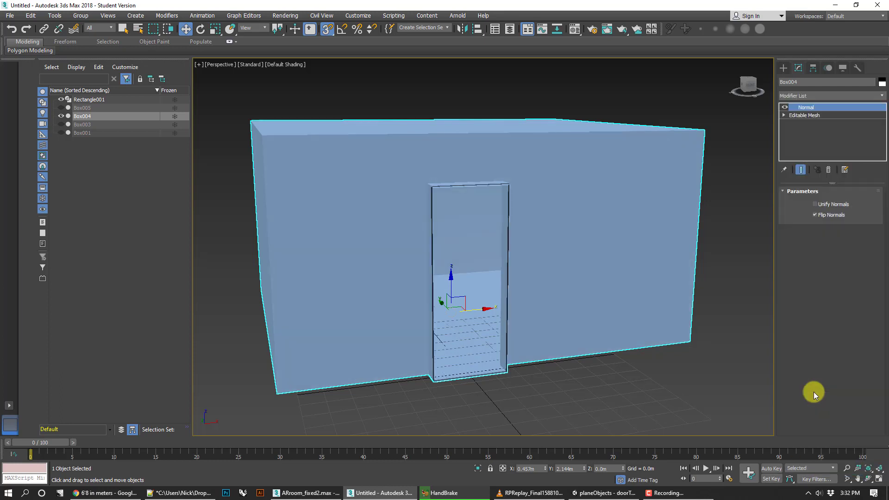
left_click(742, 230)
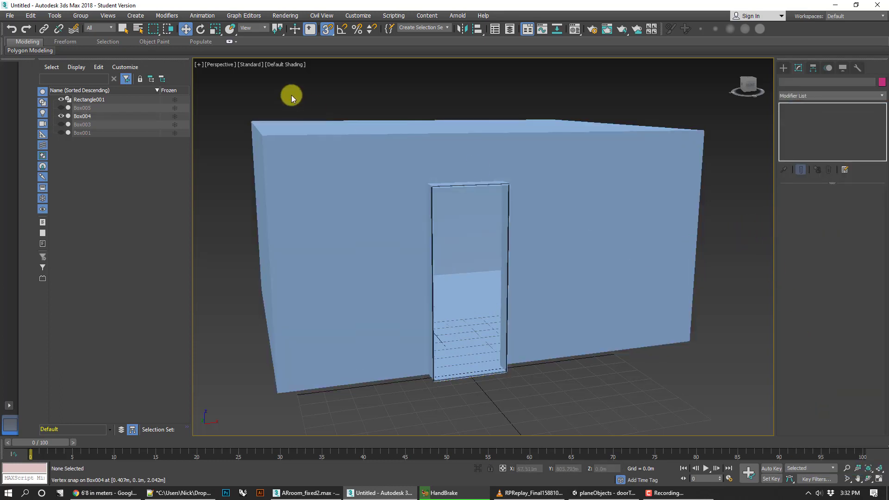
Switch the perspective viewport to High Quality rendering to view the flipped room mesh
left_click(276, 68)
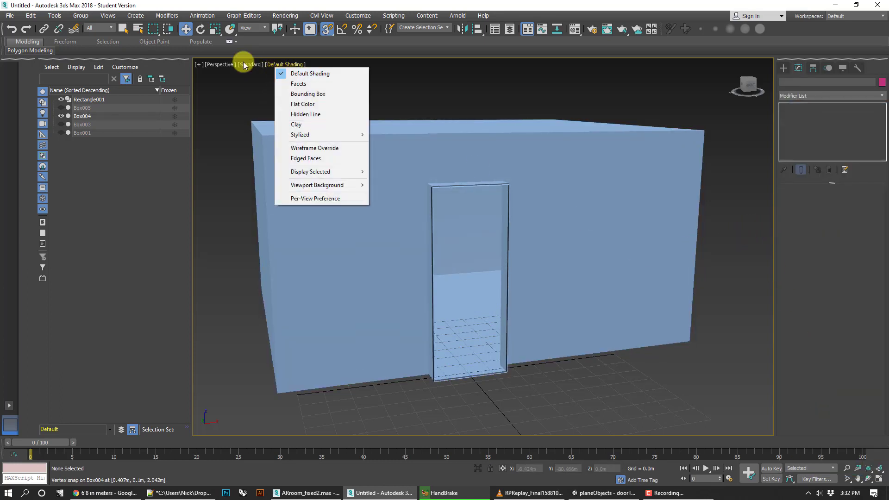
left_click(250, 64)
left_click(266, 74)
middle_click_drag(519, 209, 545, 216, "alt")
left_click(546, 216)
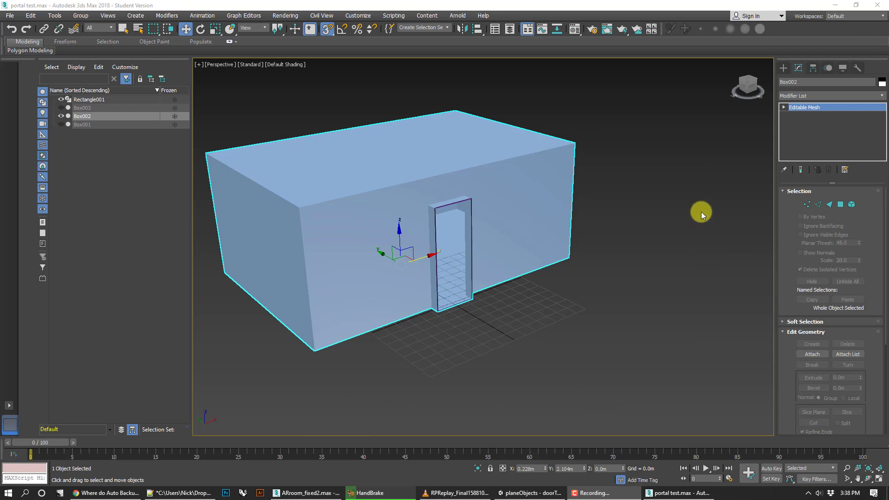
Examine the room mesh Box002 and its doorway from several angles
scroll(577, 206, "up", 5)
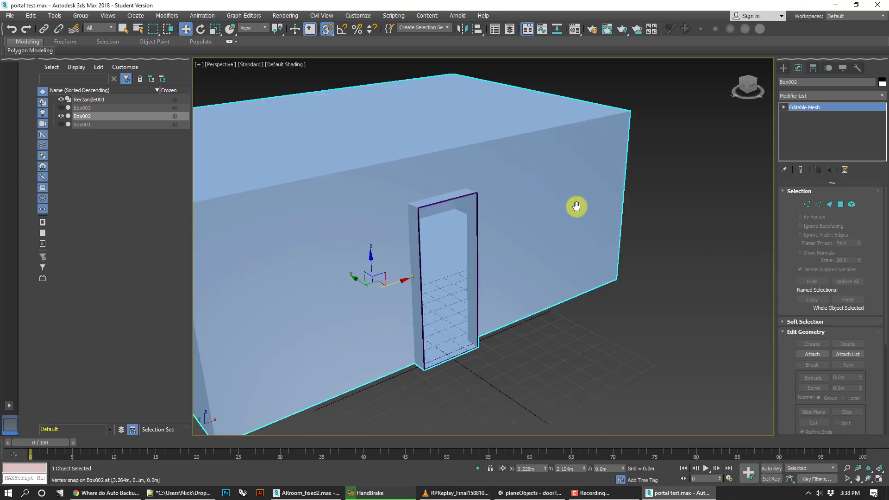
middle_click_drag(576, 207, 626, 203, "alt")
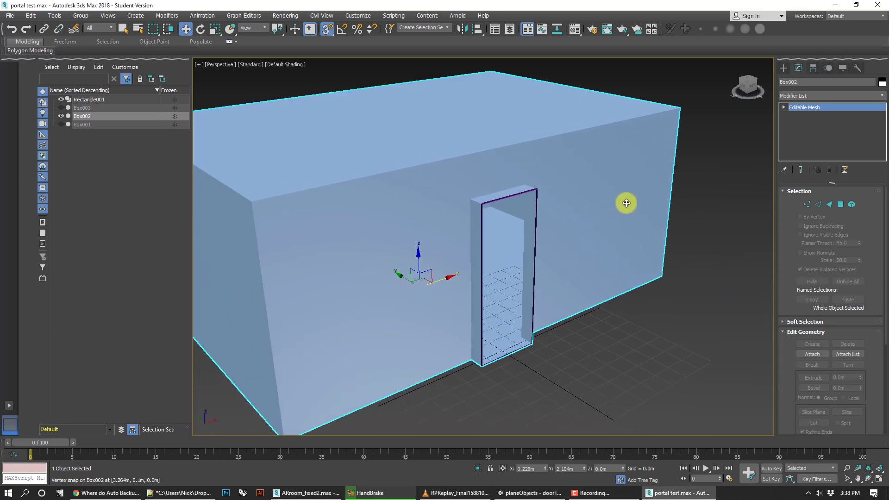
left_click(683, 332)
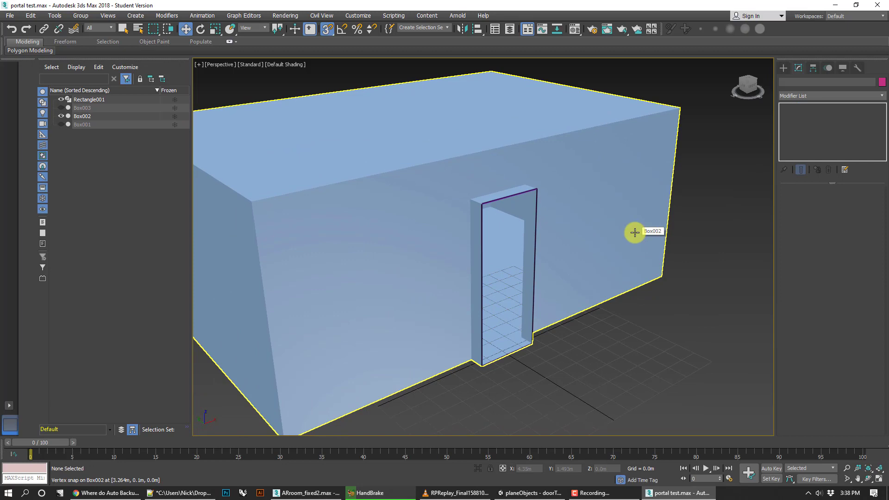
left_click(635, 232)
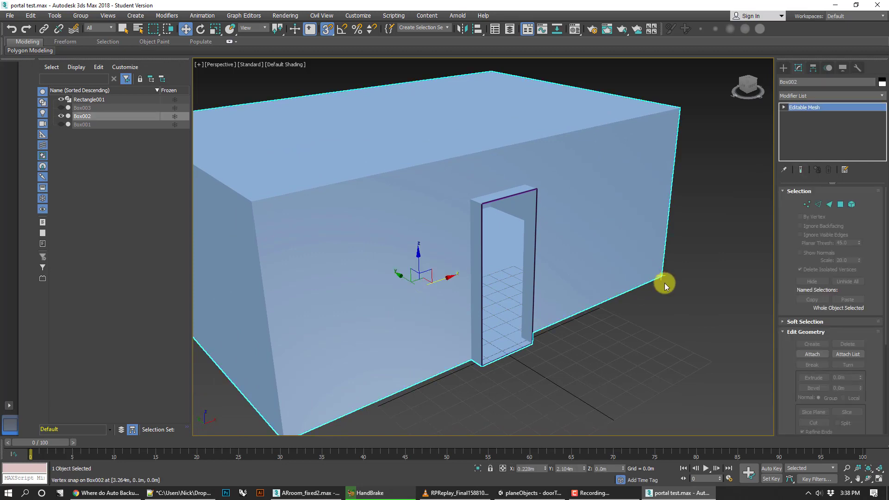
left_click(868, 478)
left_click_drag(613, 313, 557, 293)
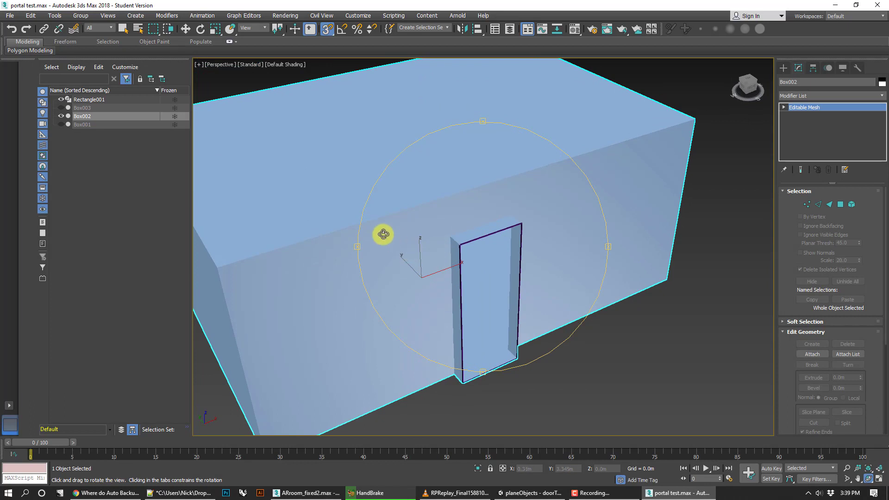
mouse_move(449, 264)
left_mouse_down()
mouse_move(423, 234)
mouse_move(451, 248)
left_mouse_up()
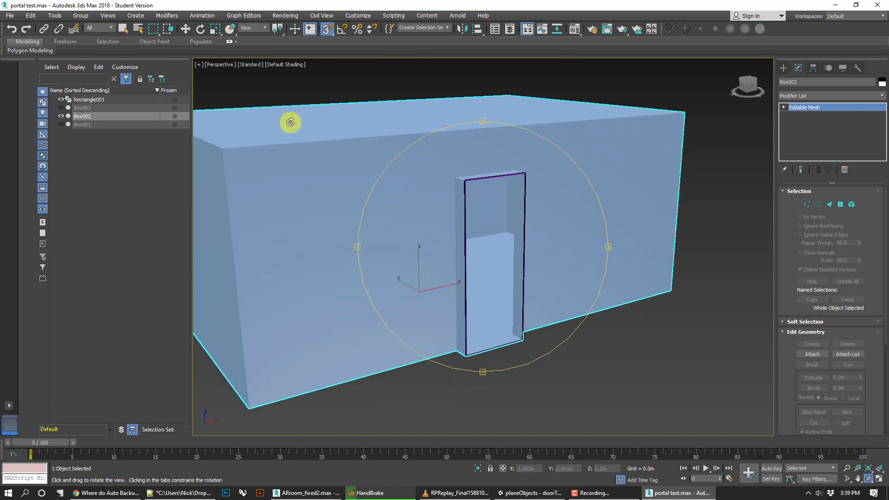
Set the perspective viewport's rendering quality to High Quality and deselect the room mesh
right_click(288, 64)
left_click(286, 65)
left_click(256, 64)
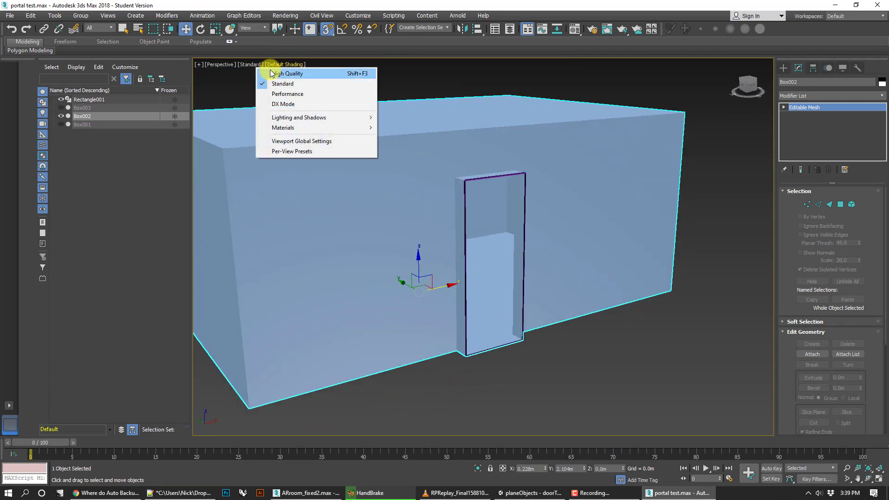
left_click(273, 73)
middle_click_drag(557, 198, 621, 272)
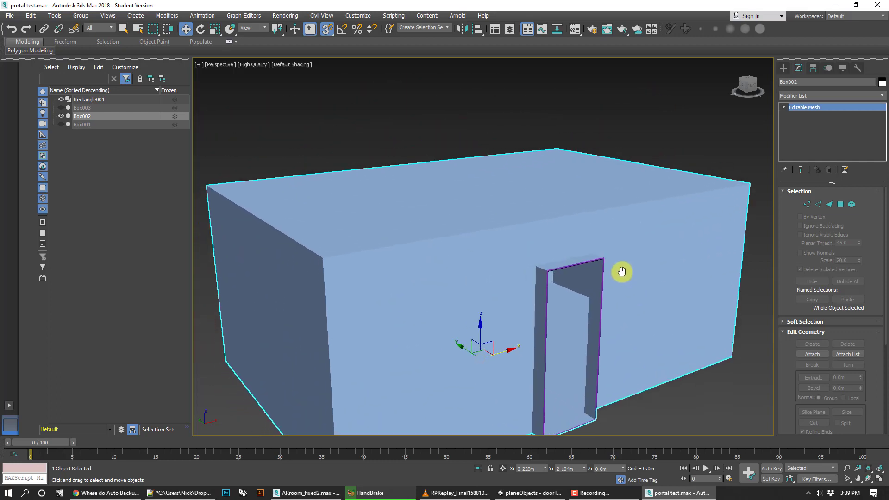
right_click(300, 113)
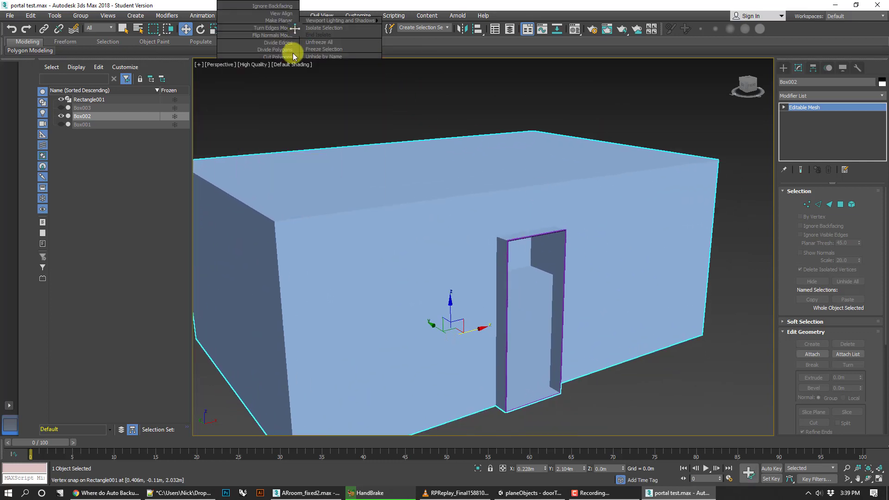
left_click(292, 64)
left_click(424, 91)
mouse_move(424, 91)
middle_mouse_down("alt")
mouse_move(470, 160)
mouse_move(452, 123)
mouse_move(508, 242)
middle_mouse_up("alt")
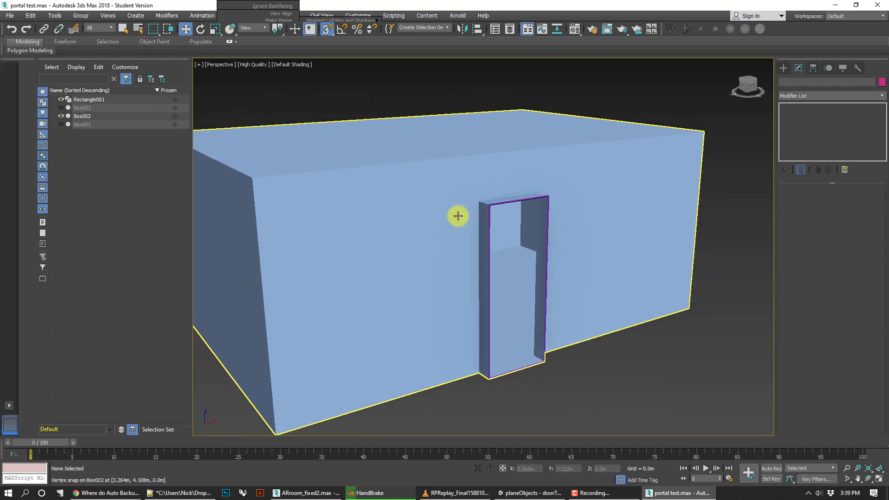
scroll(456, 215, "down", 3)
Apply a Normal modifier with Flip Normals to the room mesh Box002 and inspect the doorway
left_click(380, 211)
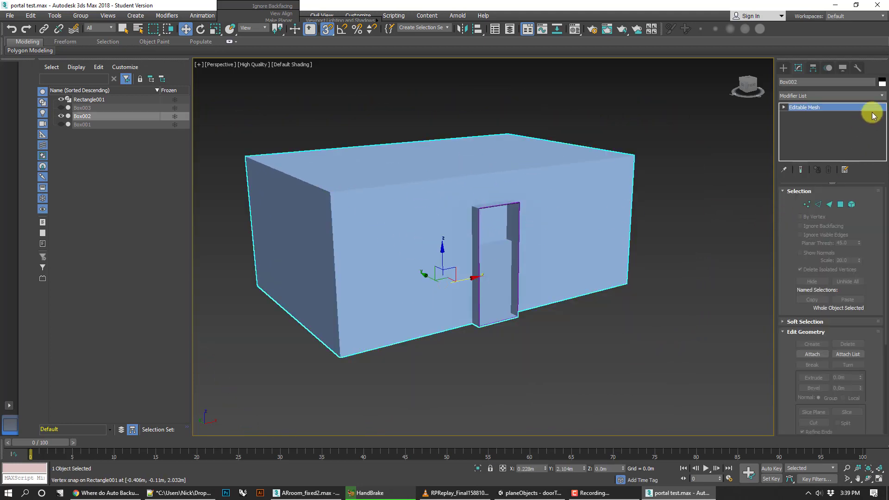
left_click(879, 95)
scroll(824, 424, "down", 5)
scroll(823, 446, "down", 6)
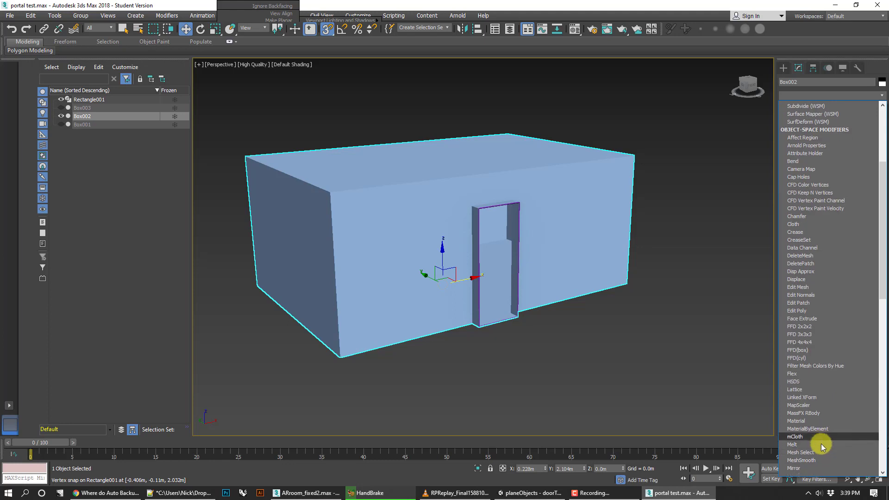
left_click(807, 387)
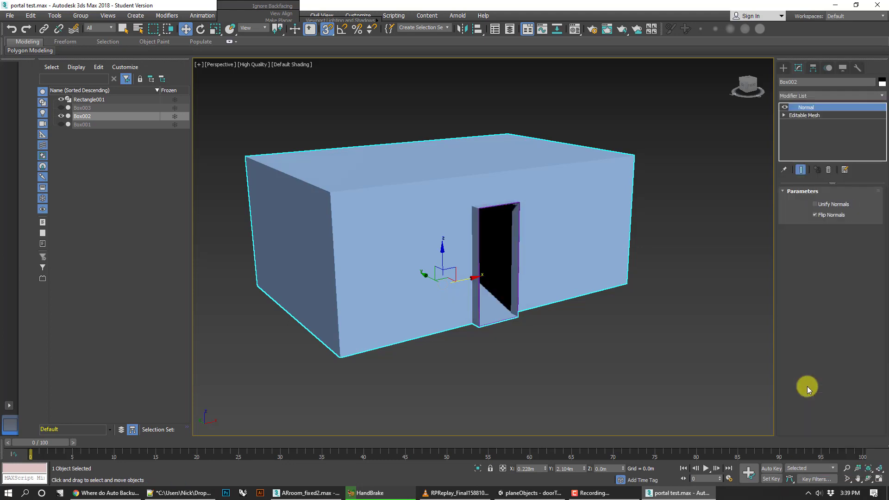
middle_click_drag(591, 321, 639, 337)
scroll(641, 341, "up", 5)
scroll(641, 341, "down", 5)
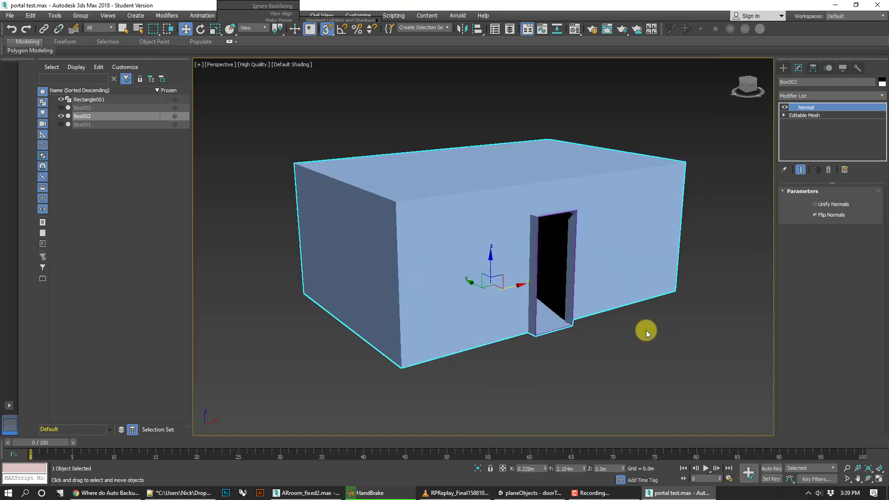
Convert the room object Box002 with its Normal modifier to an Editable Mesh
left_click(665, 348)
left_click(655, 200)
right_click(656, 202)
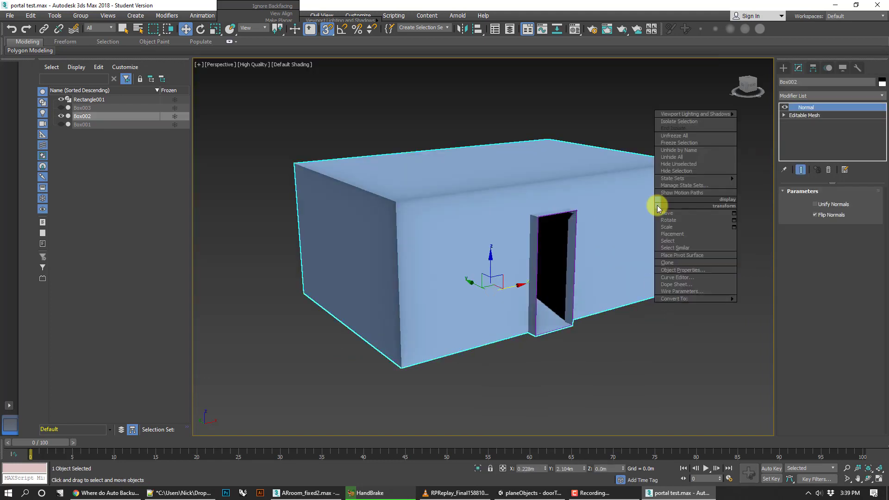
mouse_move(704, 307)
left_click(769, 298)
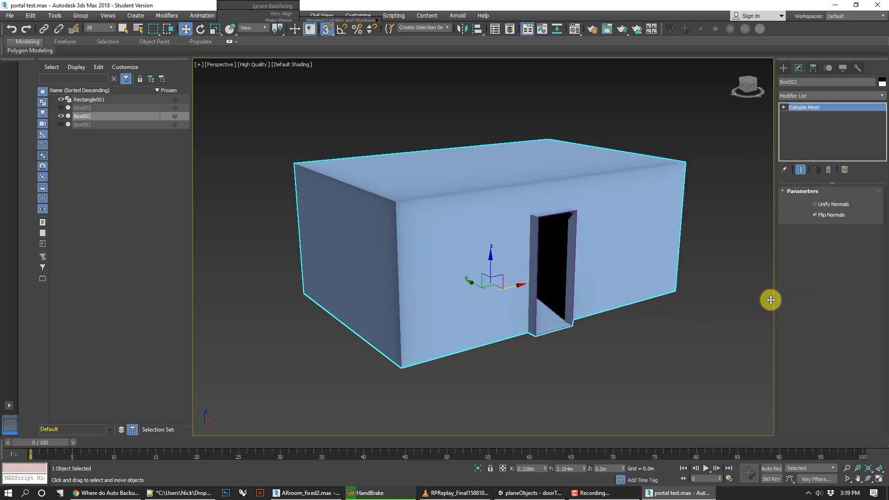
middle_click_drag(732, 299, 713, 306)
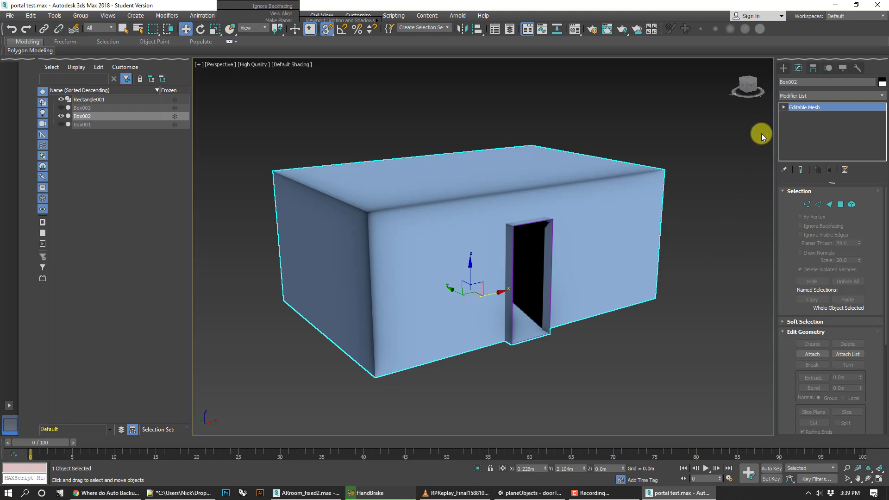
Unhide the larger outer box Box003, compare it with the inner room Box002, and select Box003
middle_click_drag(718, 212, 710, 212)
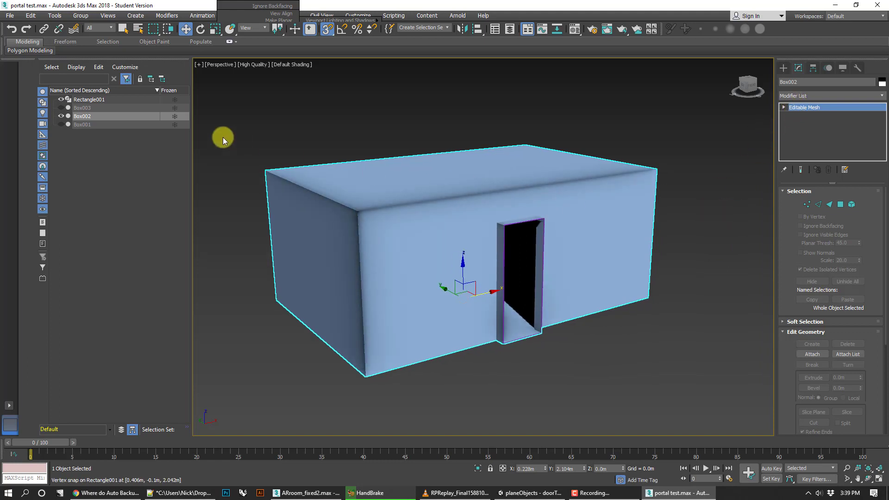
left_click(60, 110)
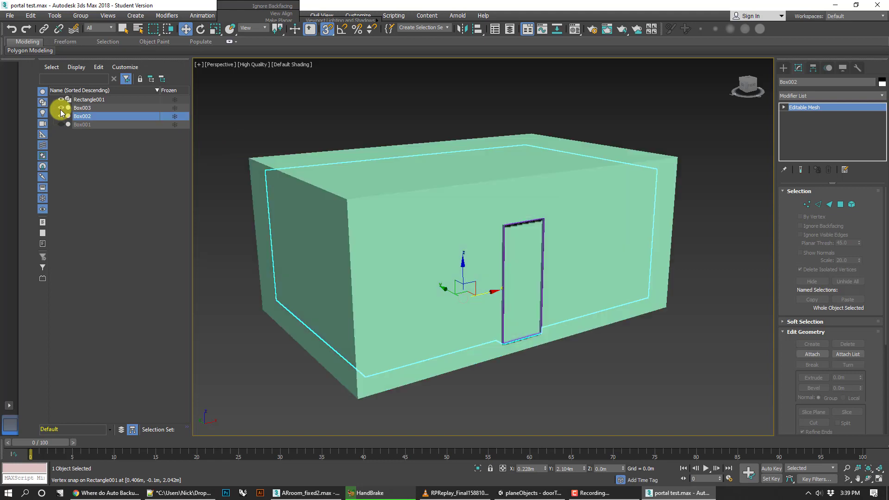
left_click(373, 123)
middle_click_drag(419, 155, 401, 161)
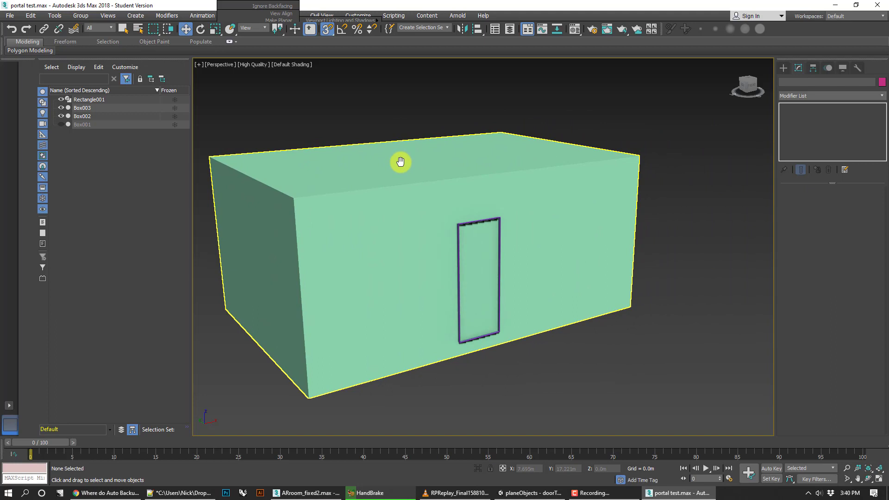
left_click(86, 117)
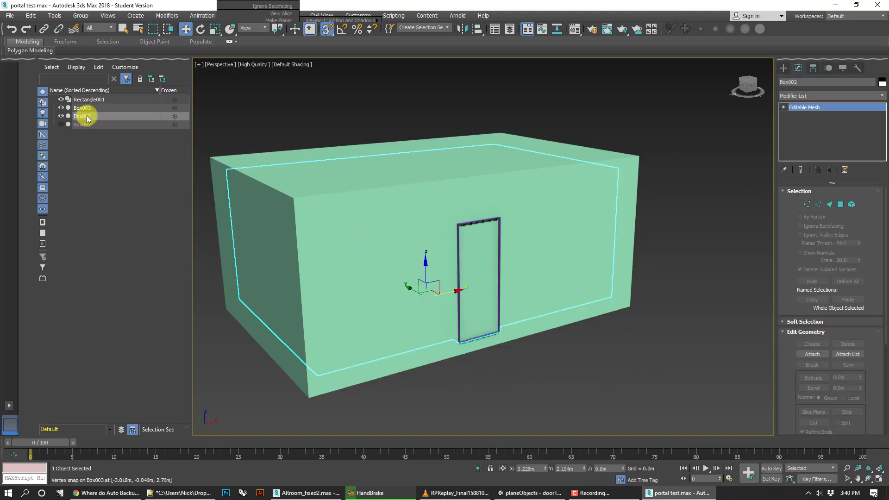
left_click(108, 109)
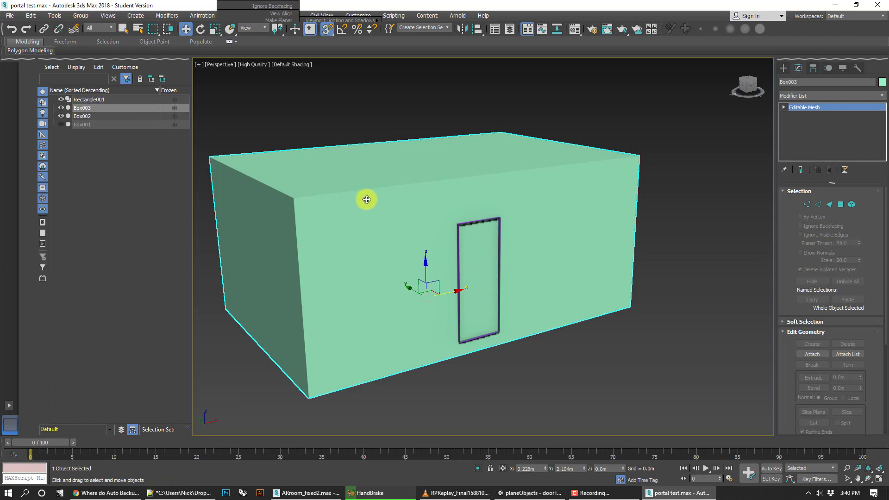
Create a box snapped to the door frame Rectangle001, 0.803 m wide and 2.032 m high, with a length of about 0.328 m
scroll(497, 256, "up", 3)
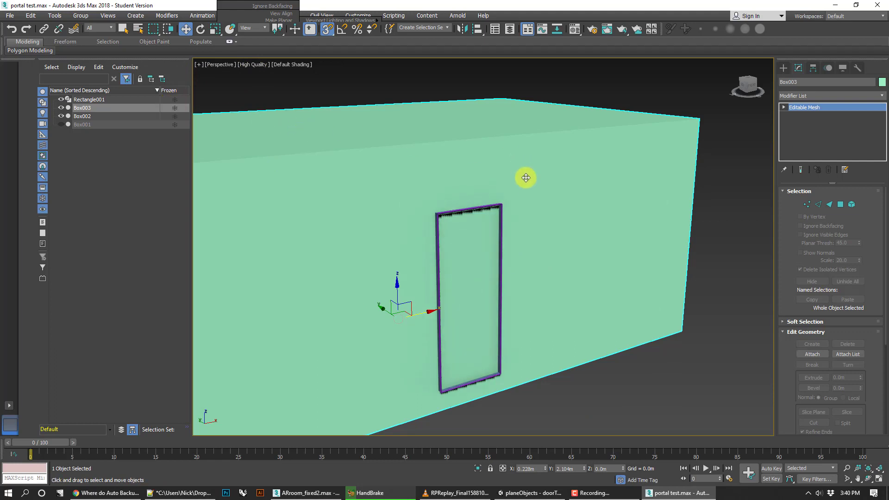
left_click(783, 68)
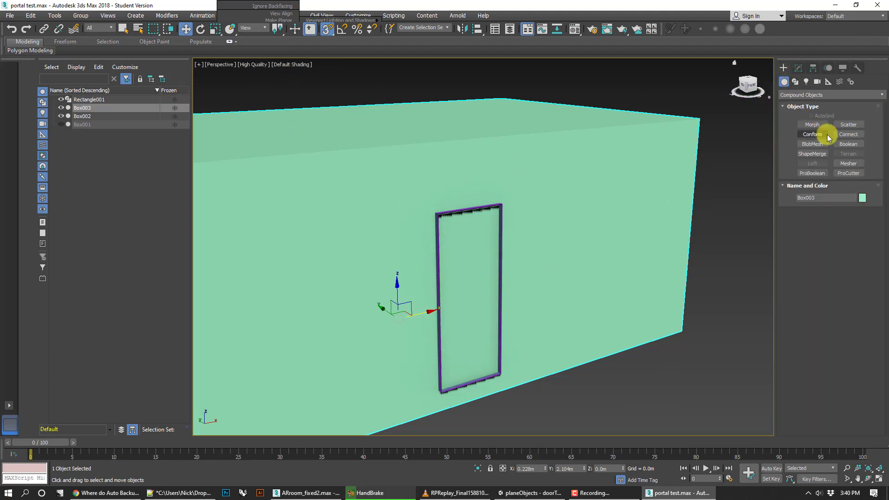
left_click(795, 82)
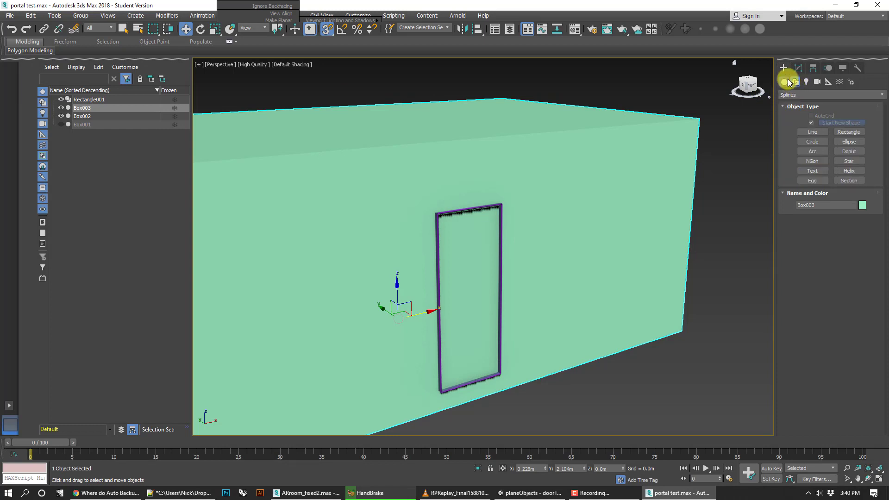
left_click(783, 81)
left_click(797, 94)
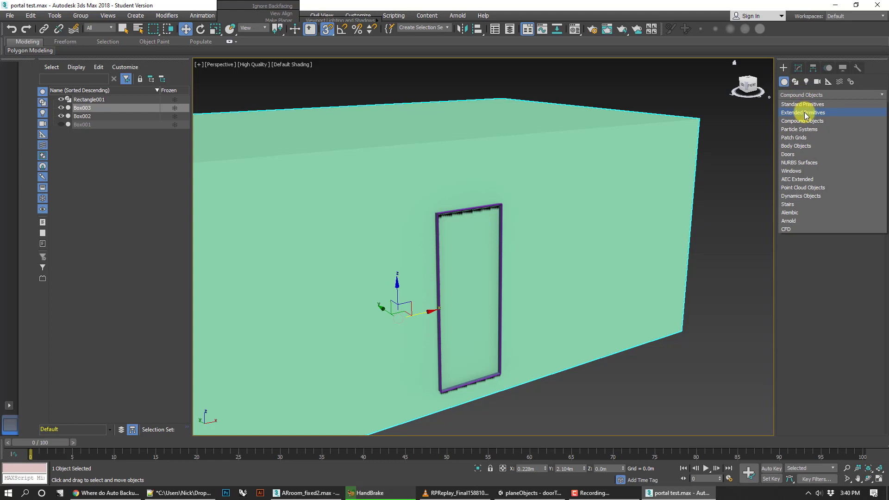
left_click(803, 105)
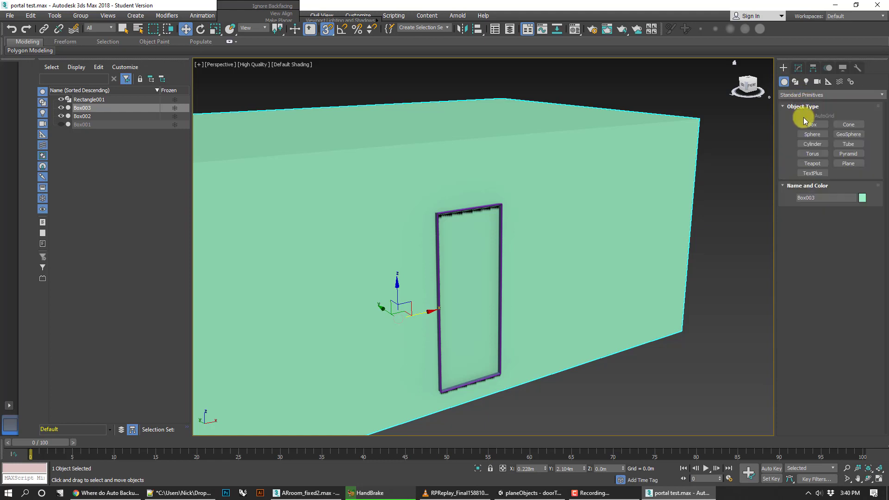
left_click(812, 124)
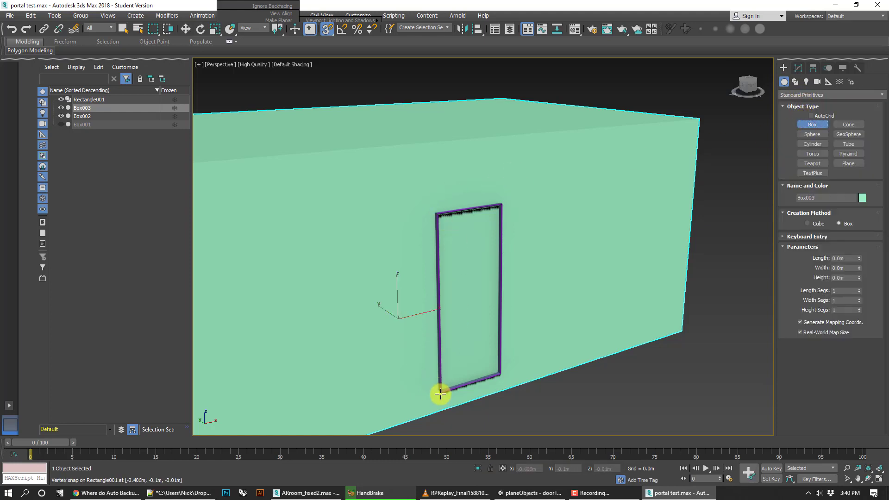
left_click_drag(443, 388, 495, 366)
left_click(499, 202)
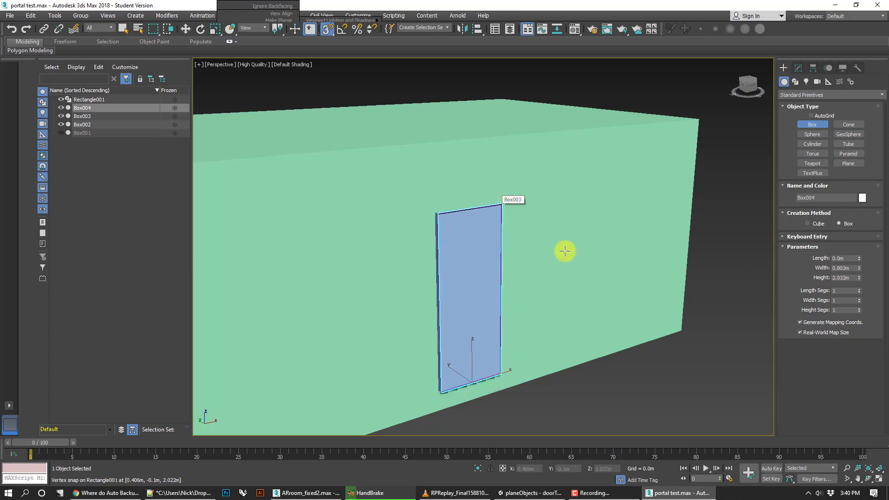
left_click_drag(859, 255, 726, 163)
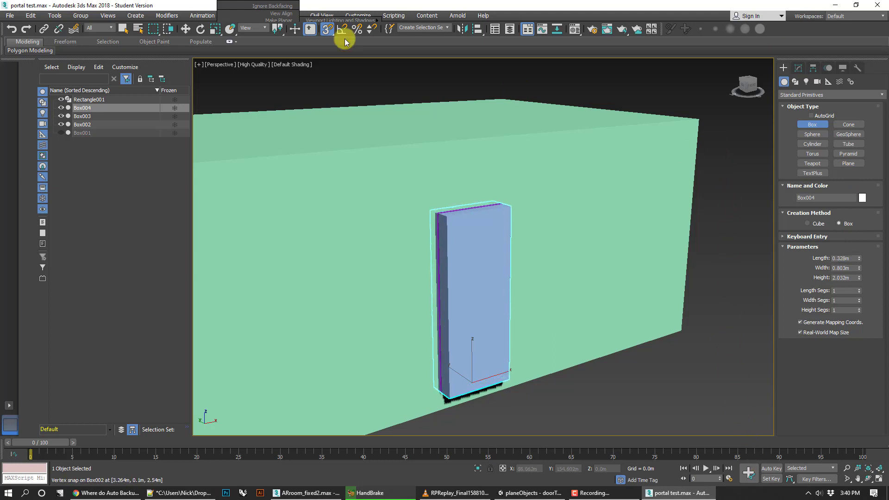
Try subtracting the door box Box004 from the outer box Box003 with a Boolean compound object, then undo the subtraction
left_click(186, 29)
left_click(513, 153)
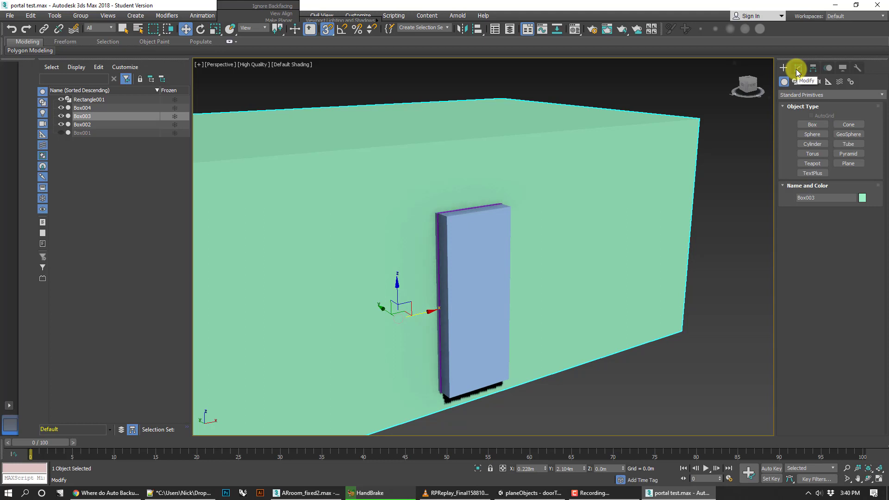
left_click(805, 95)
left_click(811, 121)
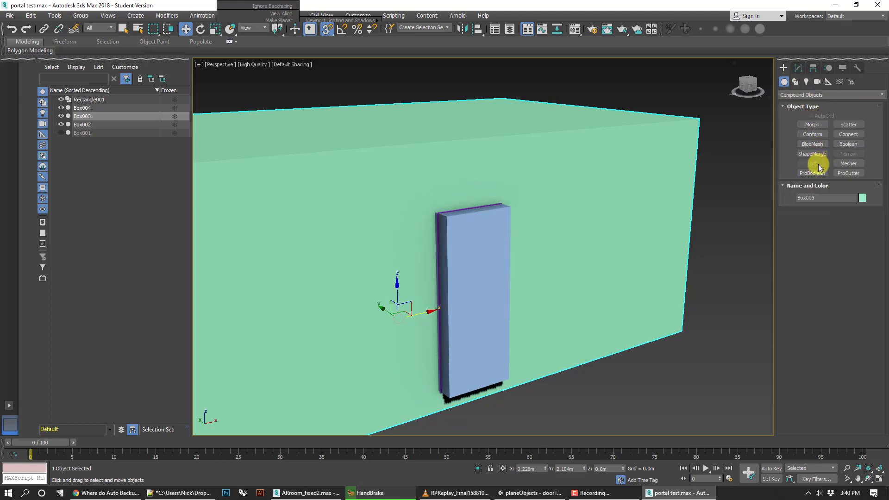
left_click(844, 144)
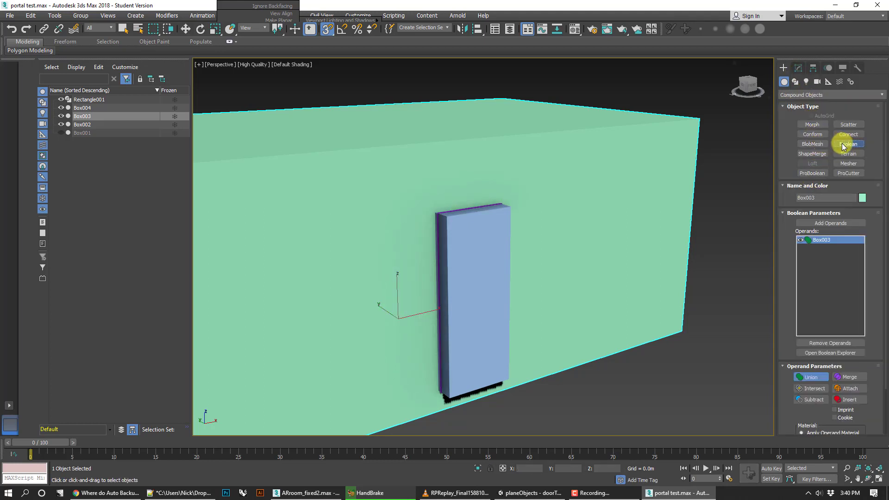
left_click(817, 400)
left_click(833, 227)
left_click(484, 246)
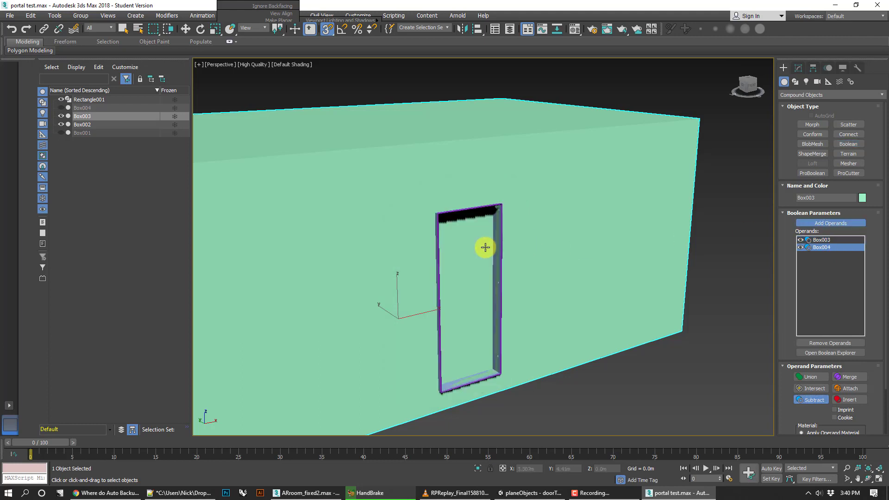
middle_click_drag(618, 271, 696, 250, "alt")
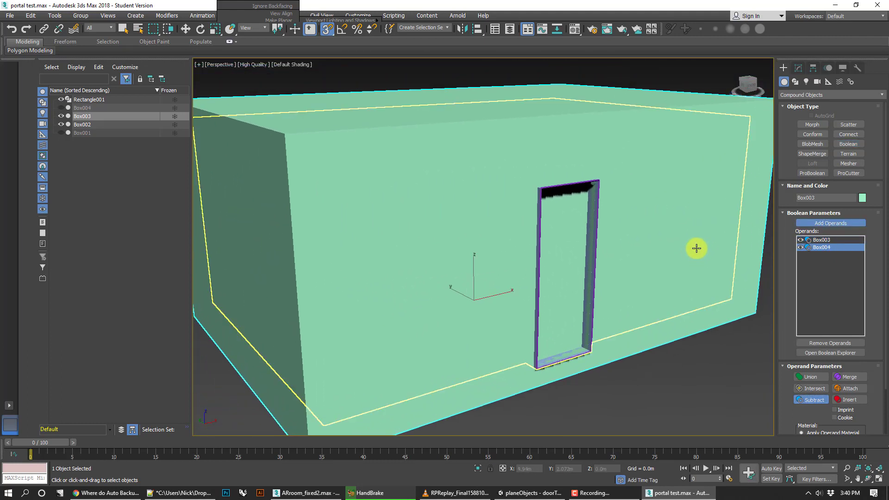
key("ctrl+z")
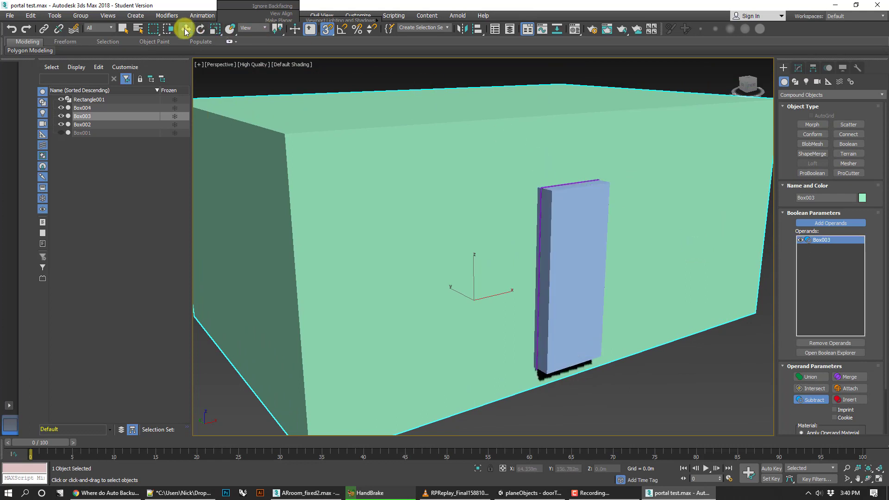
Hide the door frame Rectangle001 and the inner room Box002, leaving only Box003 and Box004 visible
left_click(185, 31)
left_click(540, 192)
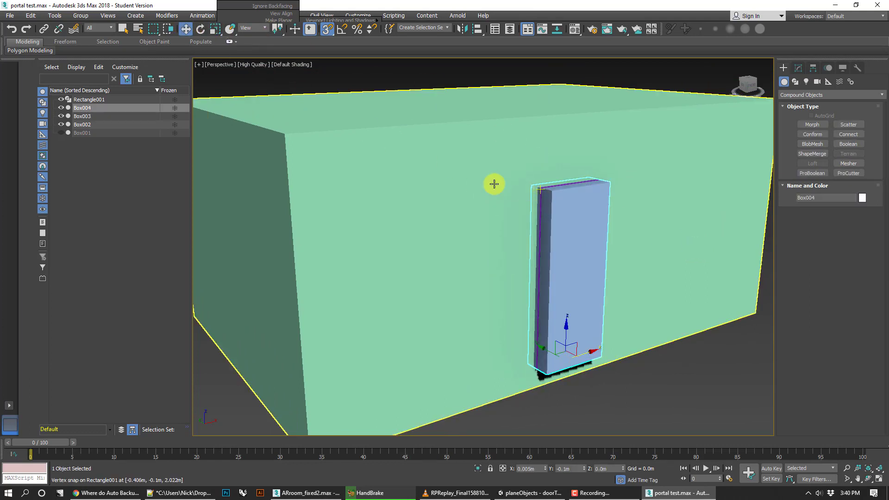
left_click(61, 107)
left_click(60, 107)
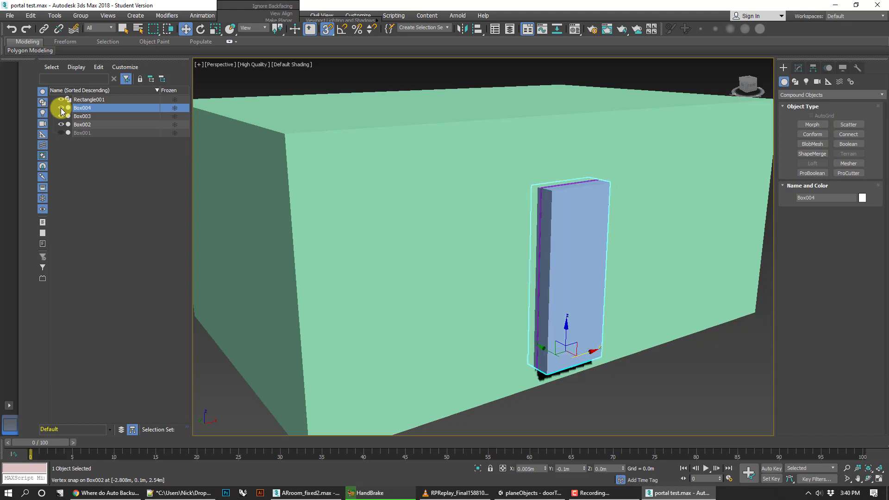
left_click(61, 116)
left_click(61, 116)
left_click(60, 124)
left_click(61, 99)
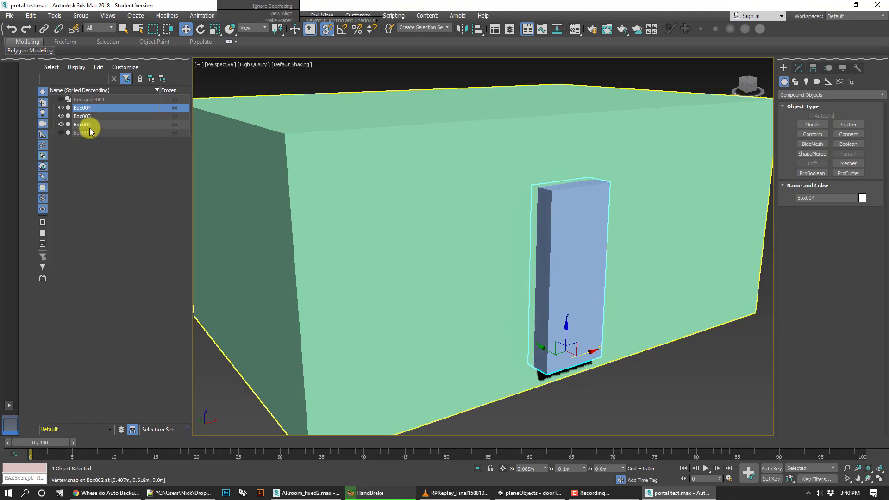
left_click(65, 115)
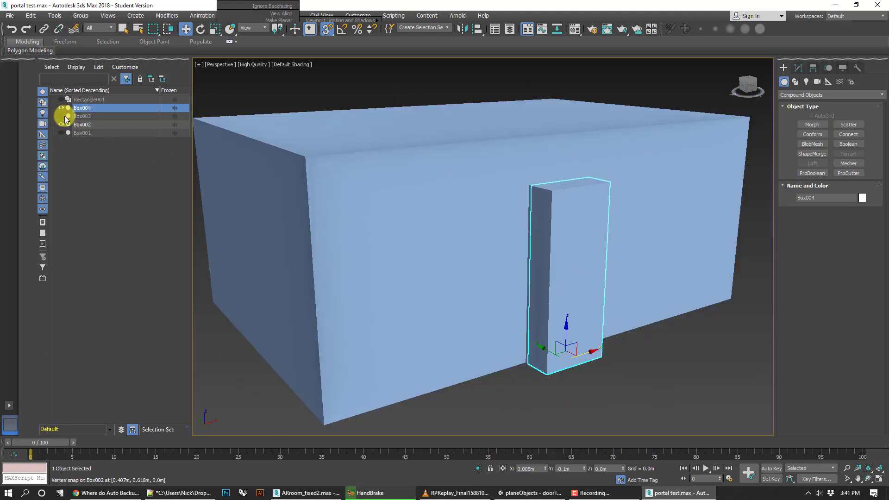
left_click(62, 124)
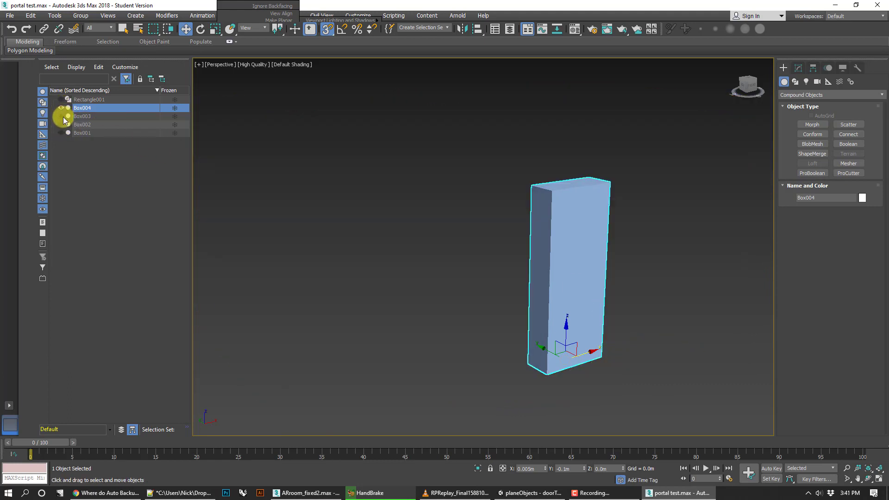
left_click(64, 116)
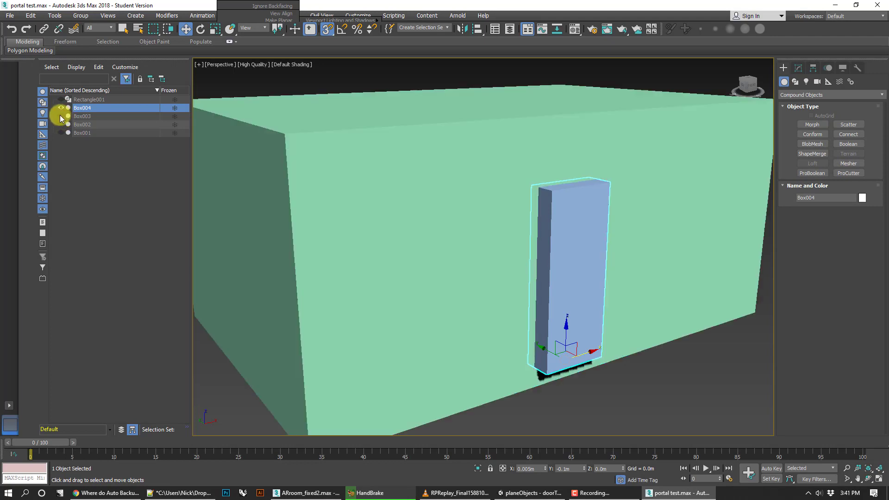
Subtract the door box Box004 from the outer box Box003 using a Boolean compound object
left_click(703, 363)
left_click(615, 160)
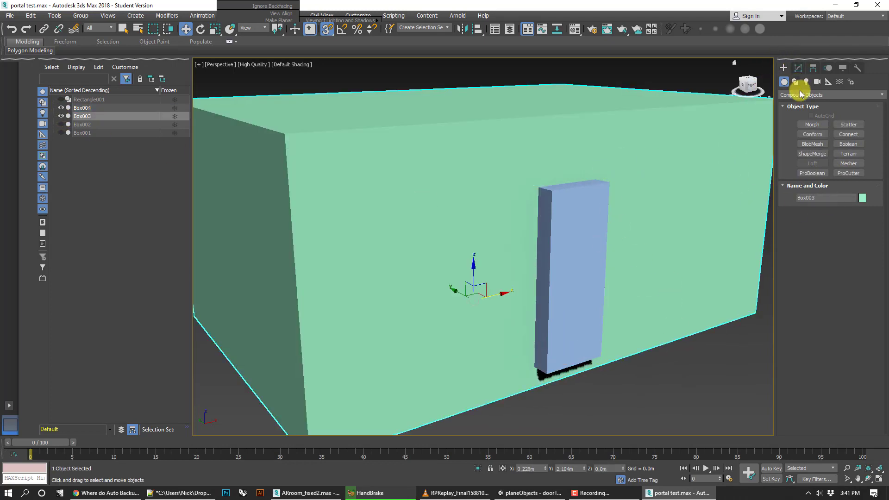
left_click(837, 148)
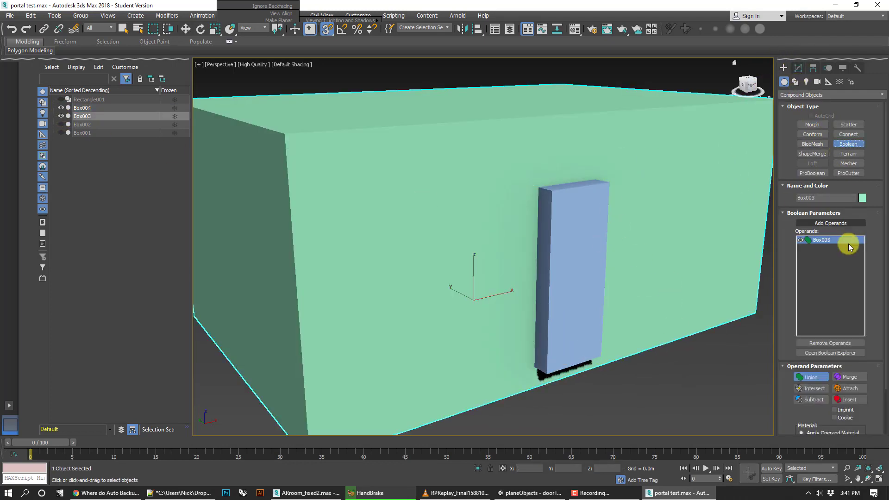
left_click(813, 400)
left_click(830, 223)
left_click(578, 223)
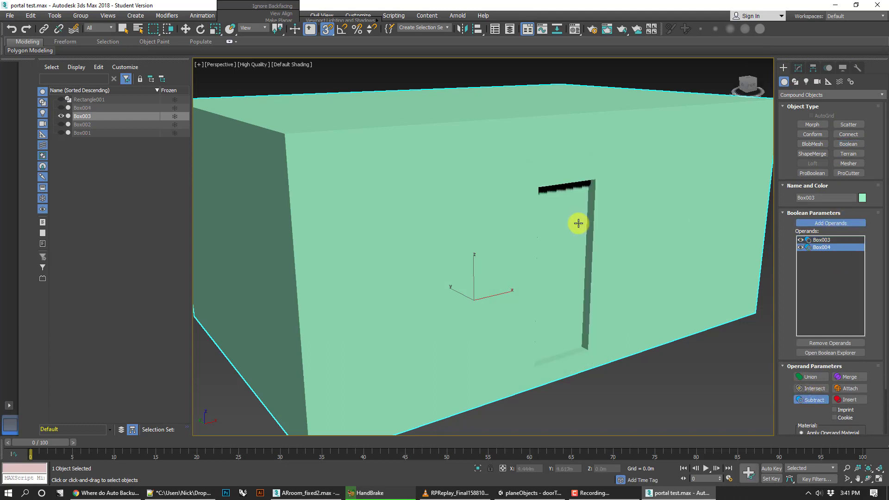
key("ctrl+z")
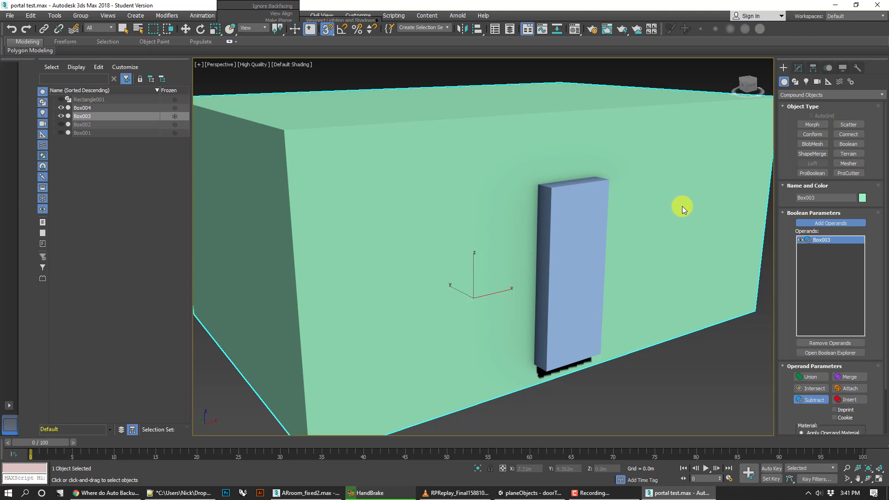
mouse_move(682, 242)
middle_mouse_down()
mouse_move(666, 250)
mouse_move(672, 291)
mouse_move(675, 238)
middle_mouse_up()
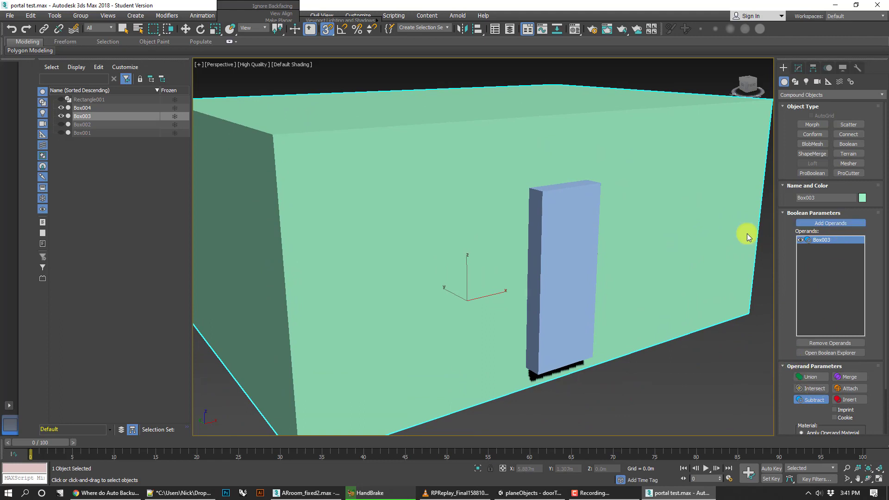
left_click(572, 224)
Add an Edit Mesh modifier above the Boolean on Box003
left_click(805, 94)
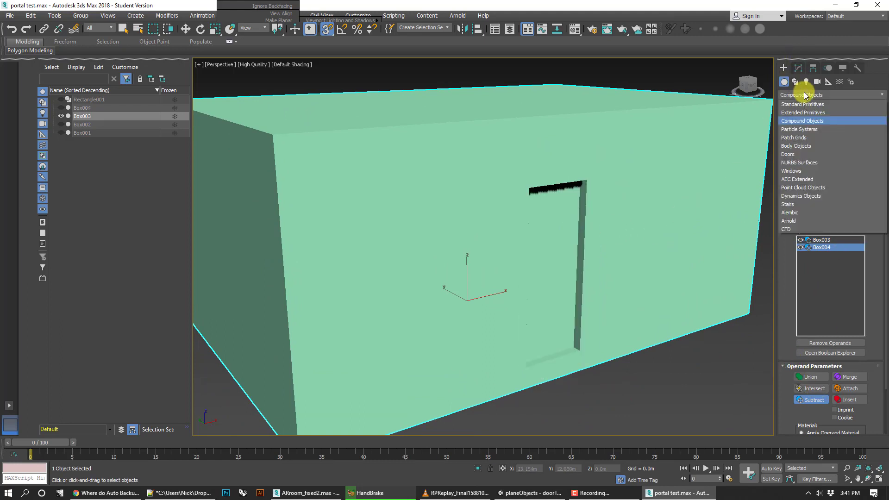
left_click(802, 68)
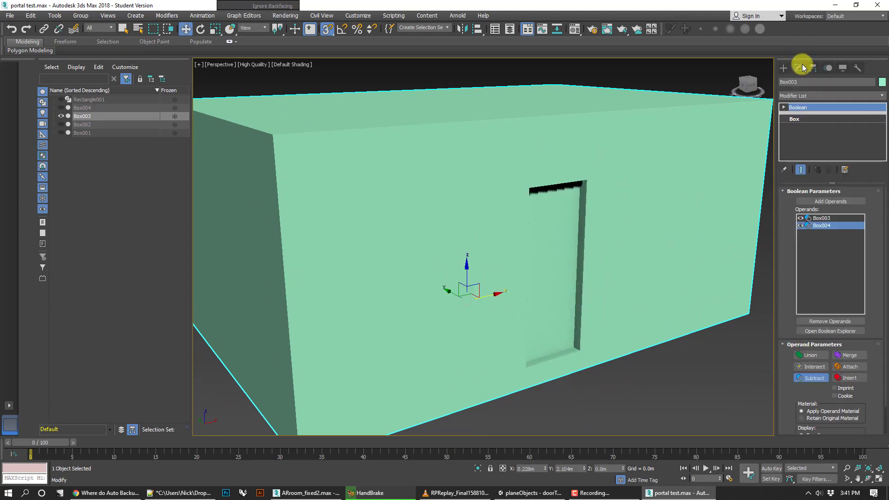
left_click(868, 95)
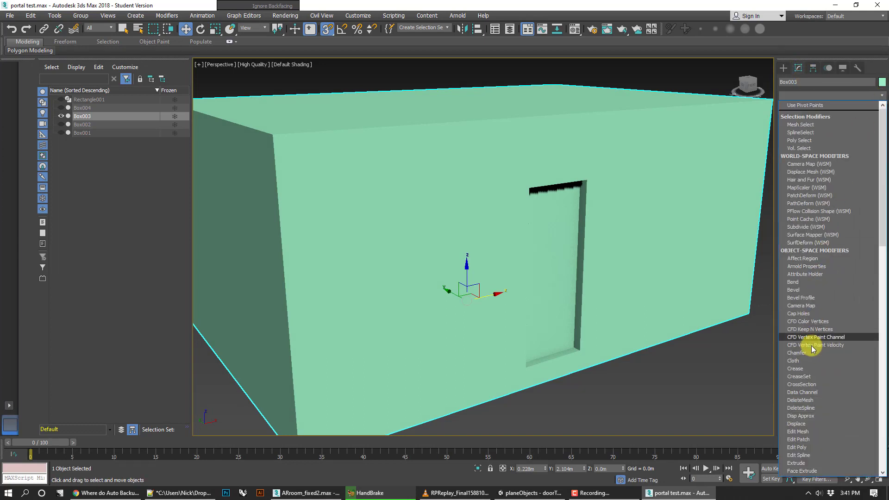
scroll(867, 296, "down", 3)
left_click(798, 341)
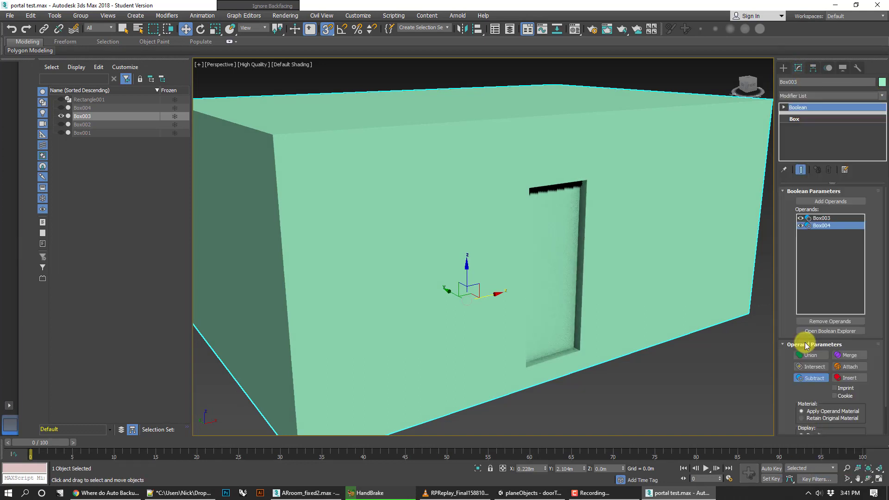
Delete the back, one side and the bottom polygon of the door recess in Box003
left_click(840, 204)
left_click(568, 211)
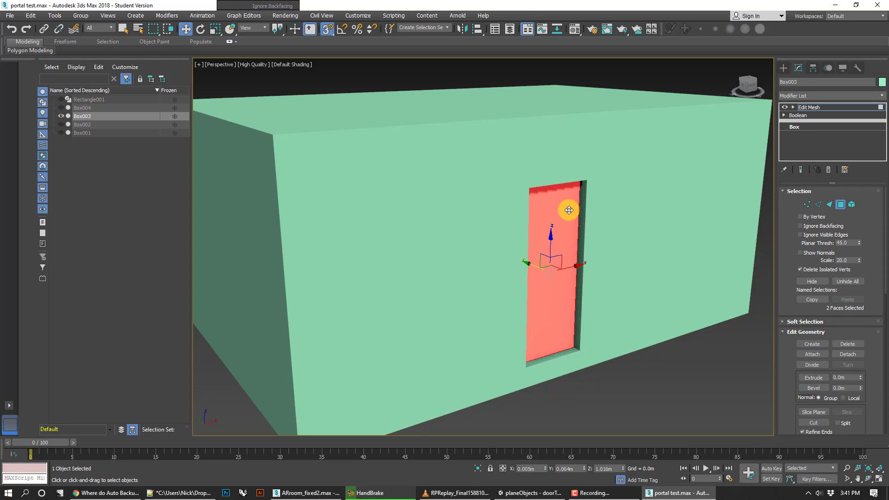
key("Delete")
left_click(582, 237)
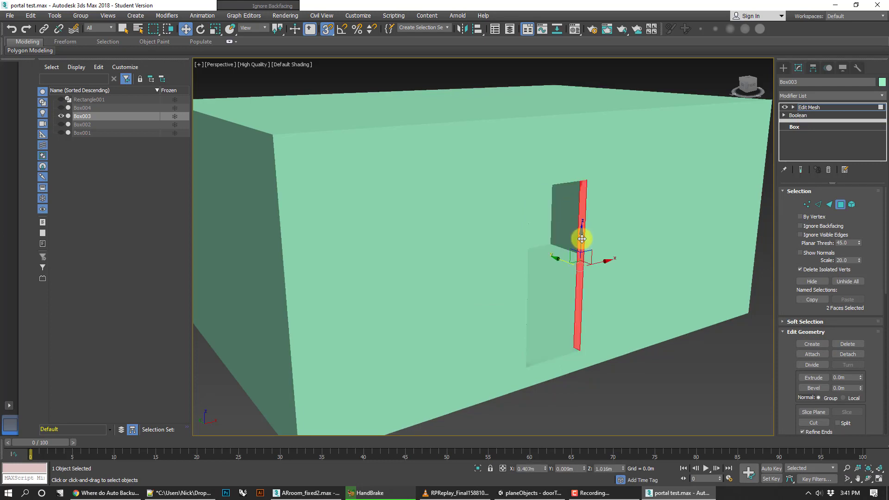
key("Delete")
left_click(569, 352)
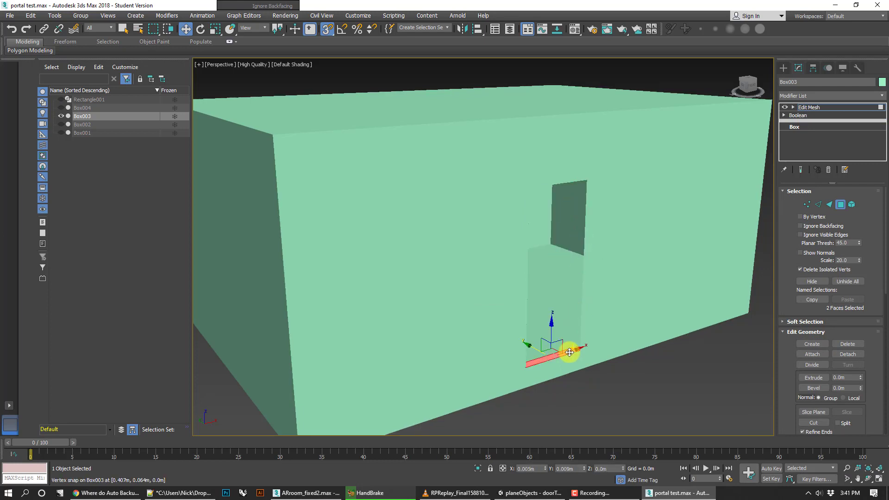
key("Delete")
Delete the top and the remaining side polygon of the door recess to leave a flat opening in Box003
left_click(864, 479)
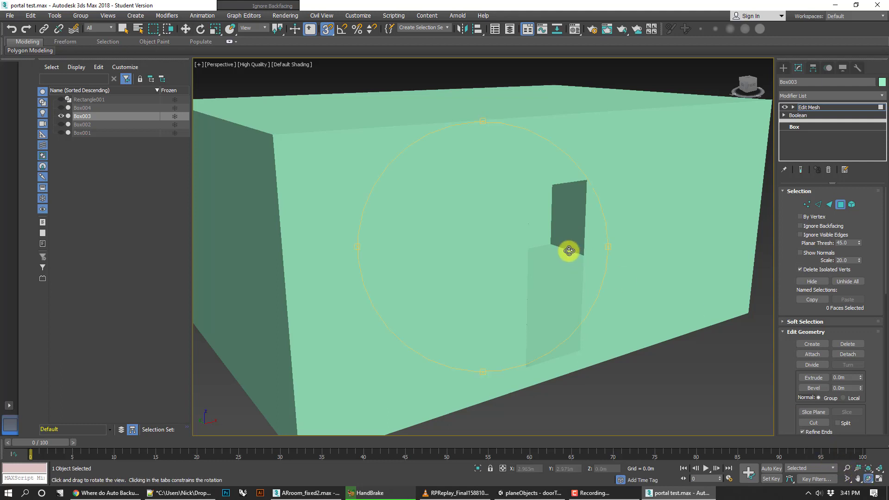
left_click_drag(570, 250, 512, 218)
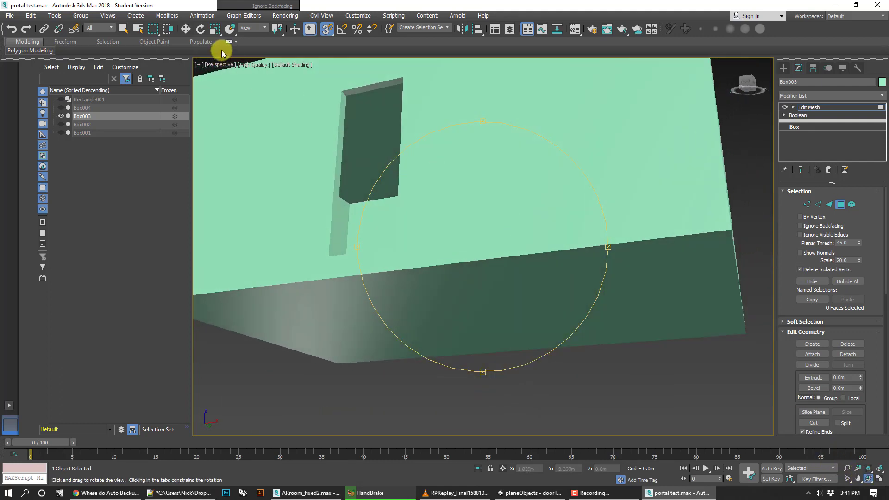
left_click(185, 29)
left_click(379, 86)
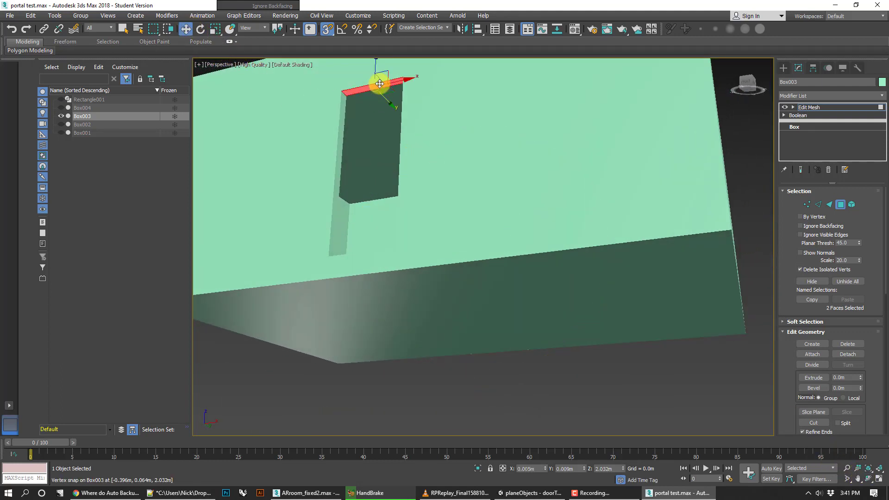
key("Delete")
left_click(343, 113)
key("Delete")
scroll(485, 172, "down", 3)
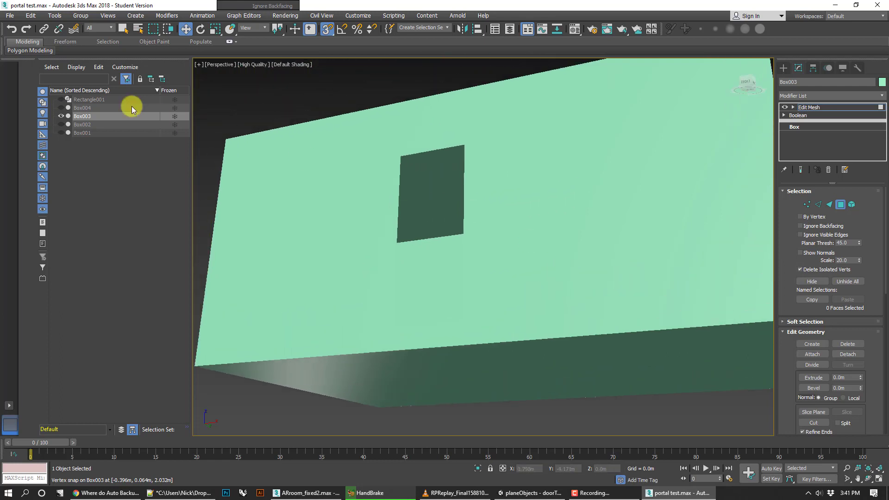
Unhide the door box Box004 and view it against the opening in Box003 from the front
left_click(60, 107)
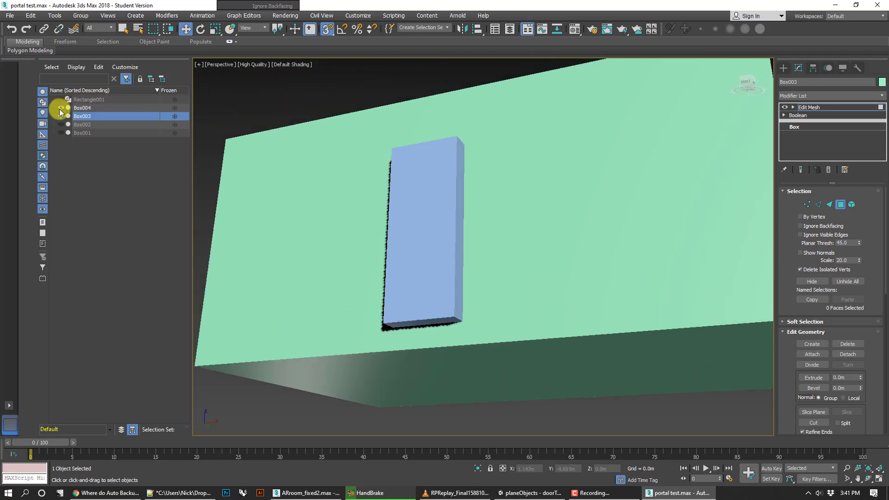
left_click(869, 478)
left_click_drag(447, 234, 114, 19)
left_click(185, 28)
Try selecting the front wall polygons of Box003 around the doorway, and undo the selections
left_click(521, 241)
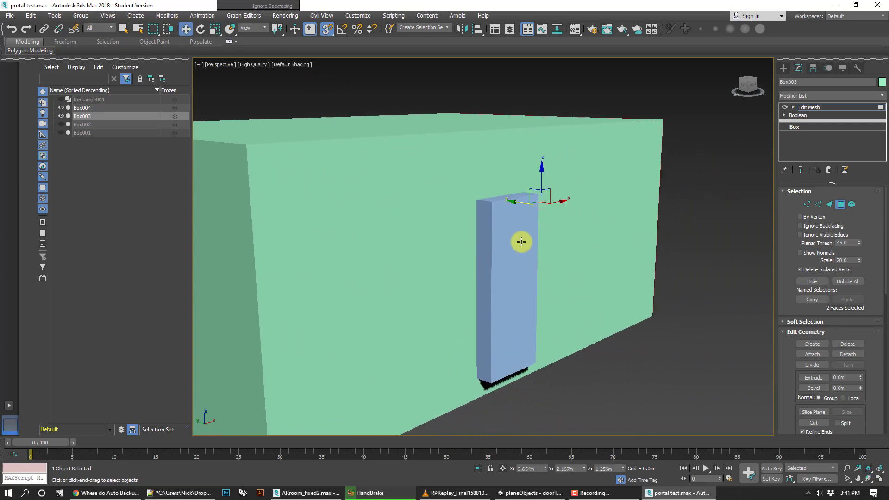
left_click(562, 292)
left_click(512, 278)
left_click(512, 278, "alt")
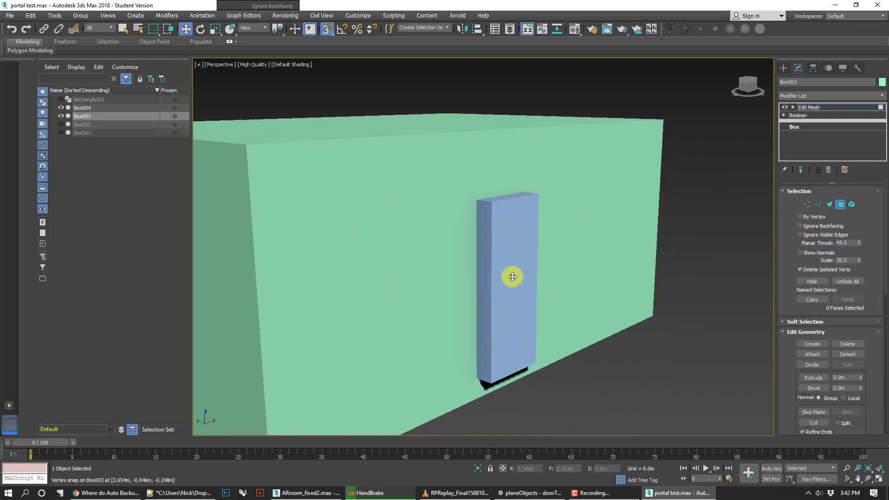
left_click(522, 281)
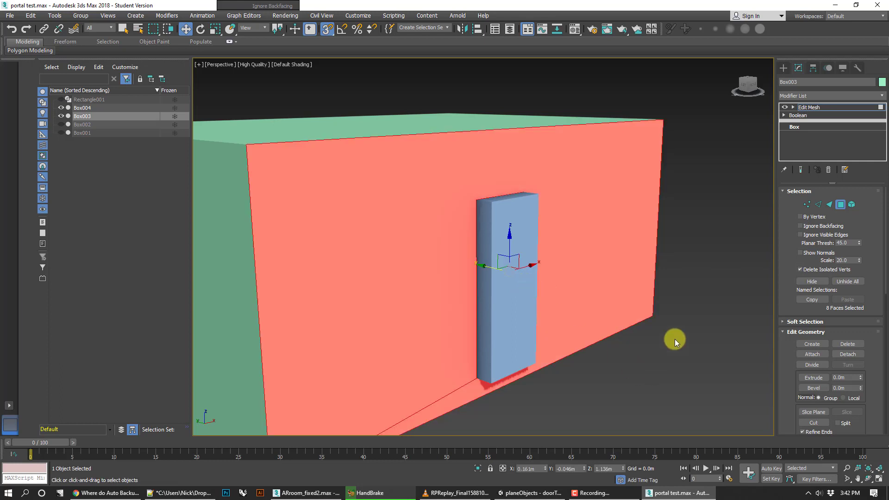
key("ctrl+z")
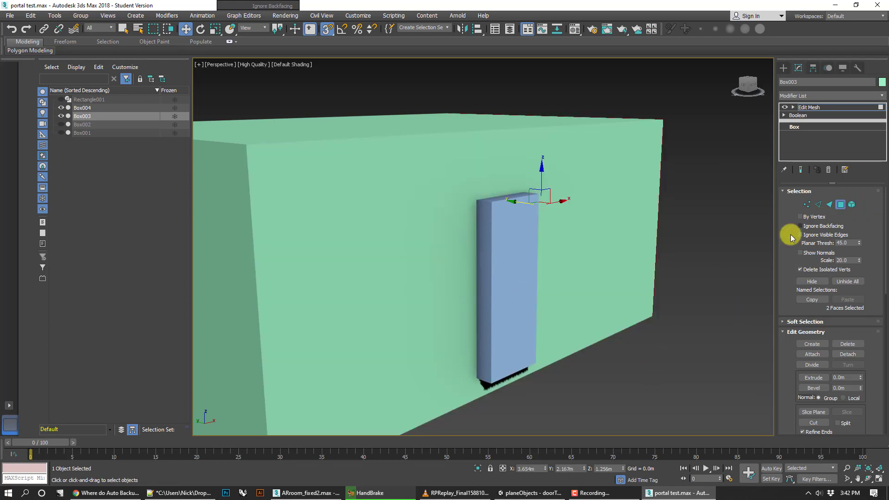
key("ctrl+z")
key("ctrl+z")
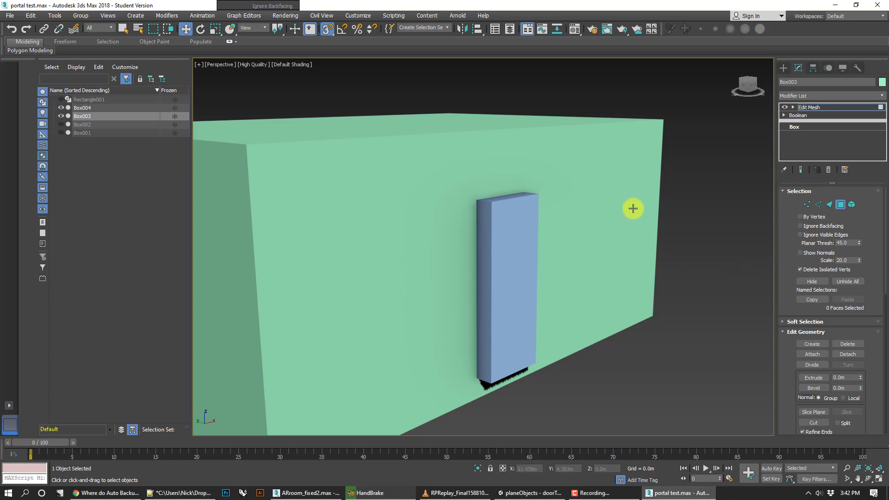
middle_click_drag(633, 208, 561, 179)
left_click(432, 176)
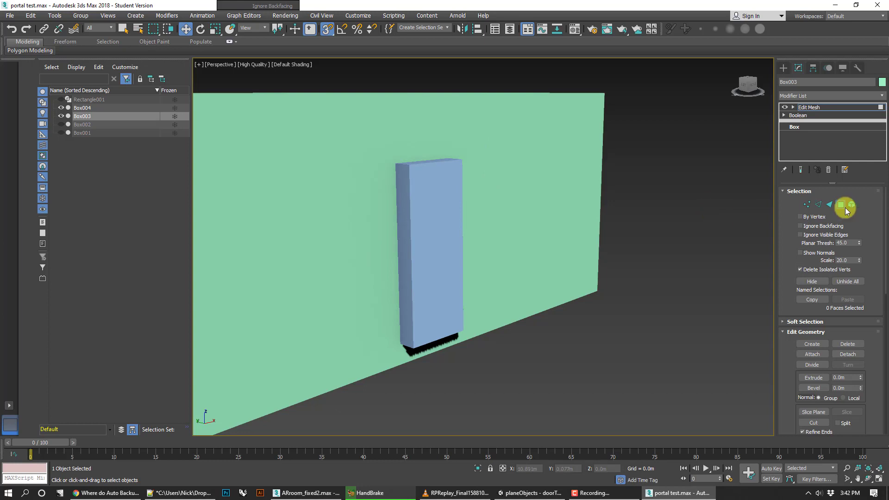
Leave polygon editing on Box003 and delete the door box Box004
left_click(844, 206)
left_click(655, 211)
left_click(441, 207)
key("Delete")
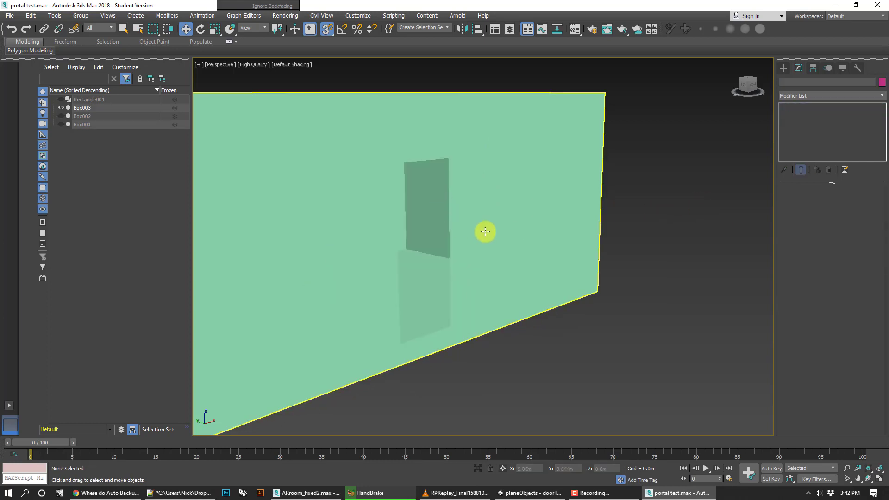
Temporarily unhide Rectangle001, Box002 and Box001 to compare them with the doorway opening in Box003, and hide Box001 again
left_click(509, 256)
left_click(868, 478)
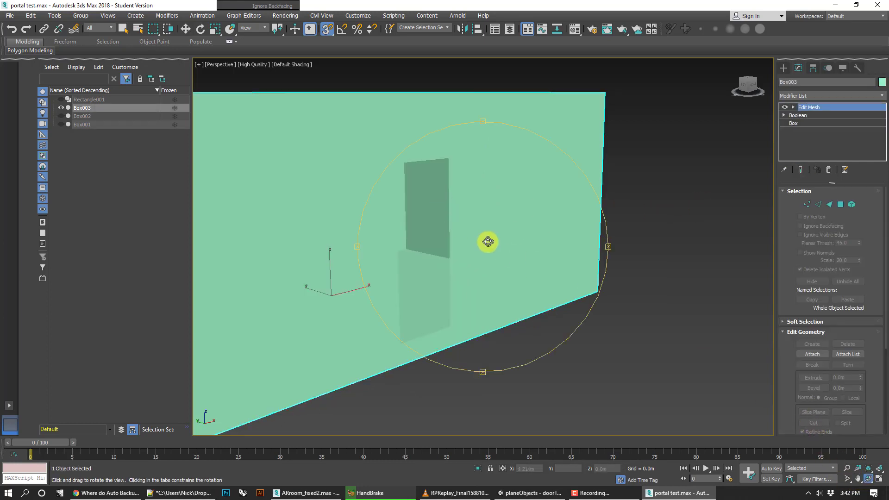
left_click_drag(481, 240, 219, 157)
left_click(61, 100)
left_click(61, 116)
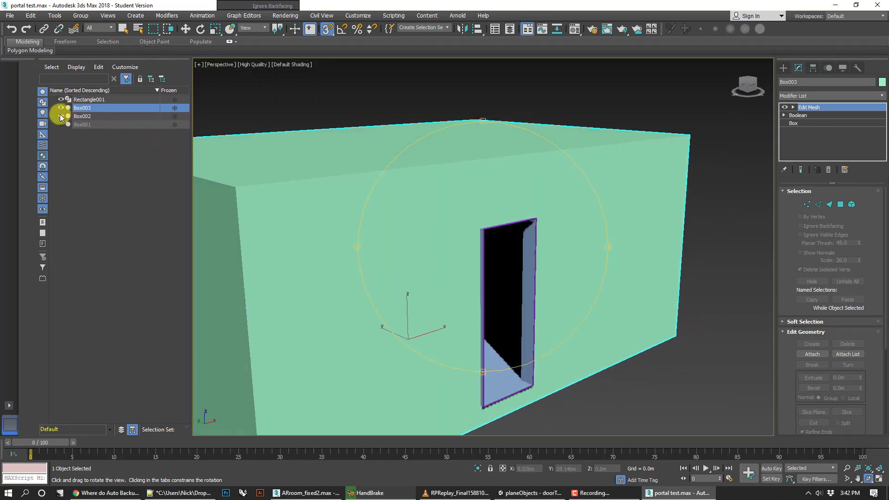
left_click(61, 124)
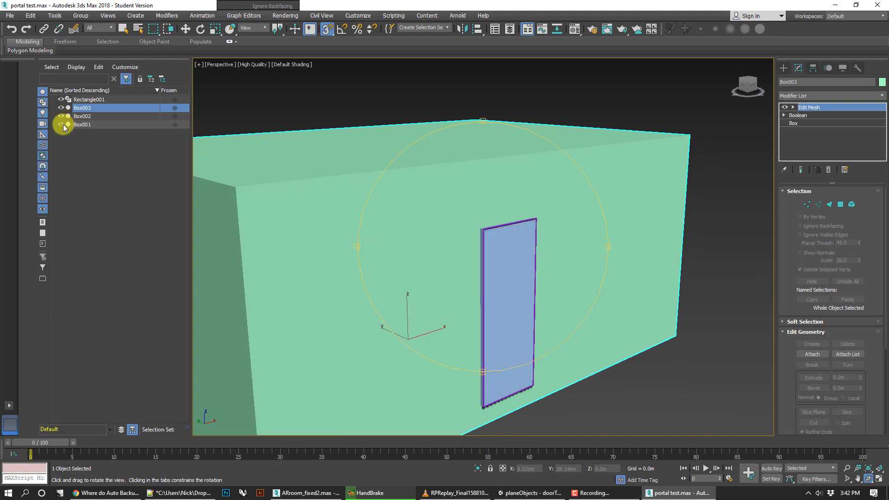
left_click(61, 124)
Hide Rectangle001, Box003 and Box002, show Box001 on its own and delete it
left_click(82, 116)
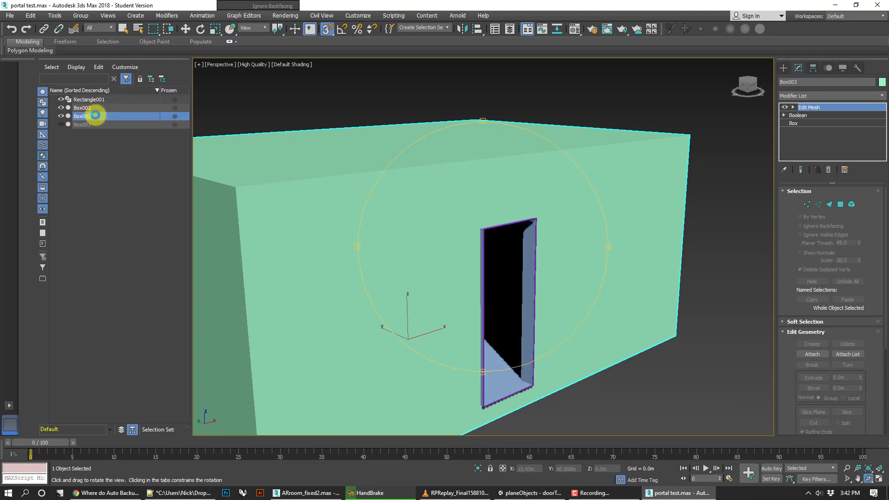
left_click(61, 108)
left_click(61, 99)
left_click(61, 117)
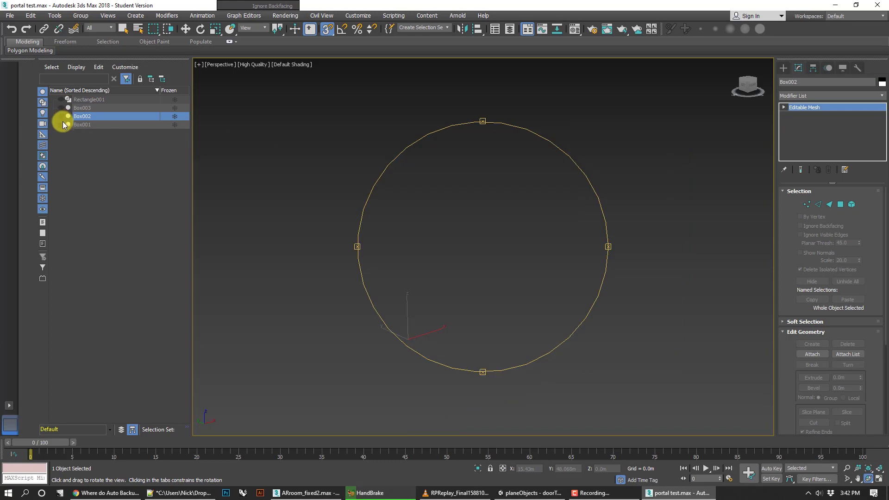
left_click(62, 123)
left_click(61, 123)
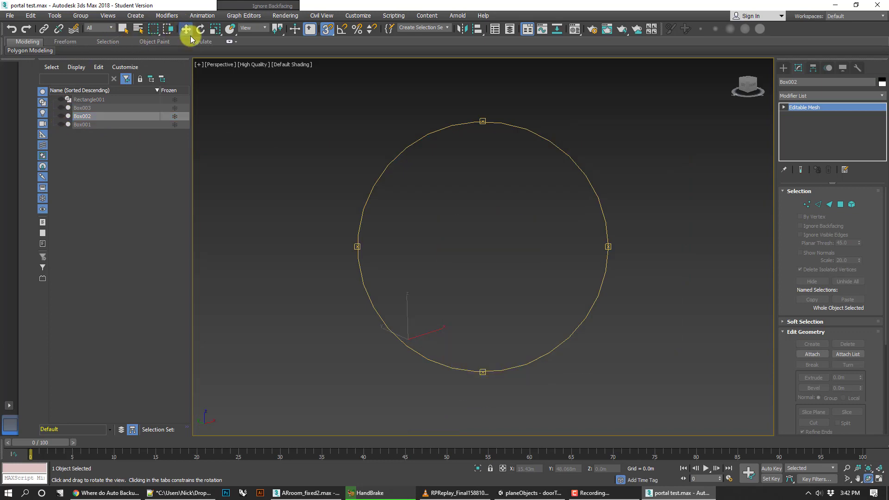
left_click(188, 30)
left_click(61, 125)
left_click(492, 241)
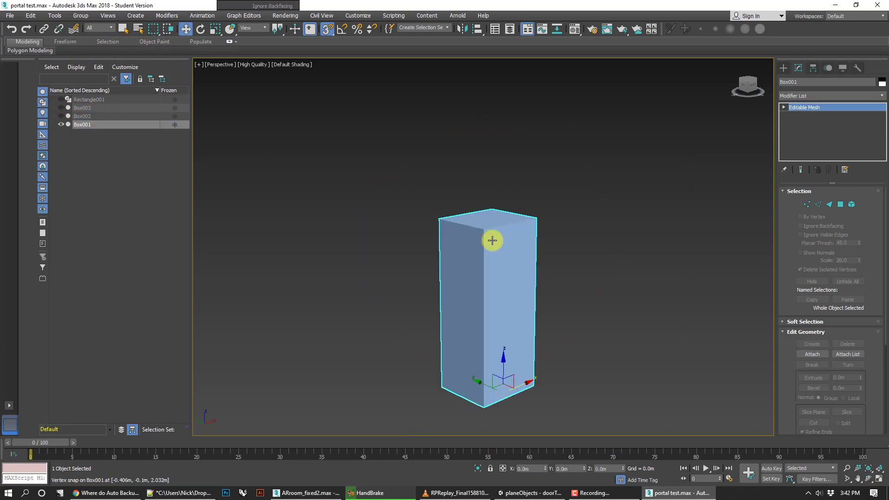
key("Delete")
Show Box003 with Rectangle001 while Box002 is hidden, and inspect the door frame around the opening before hiding the frame
left_click(62, 108)
left_click(61, 116)
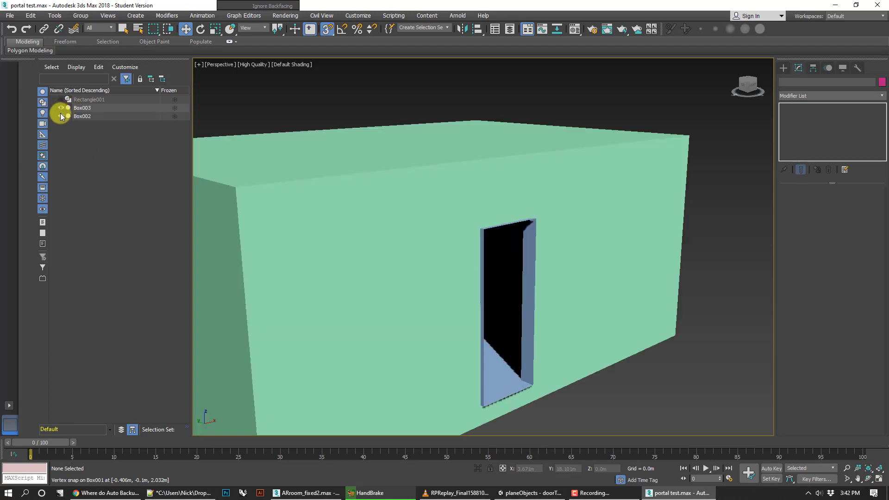
left_click(61, 116)
left_click(59, 94)
left_click(61, 99)
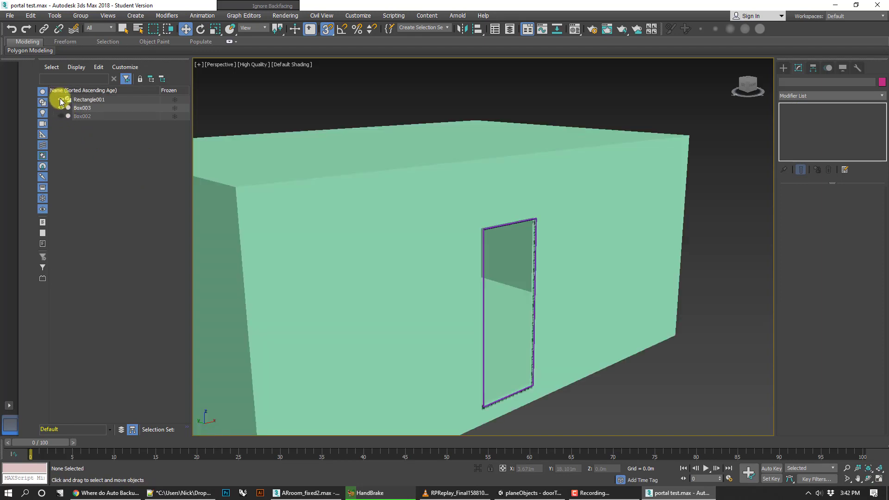
scroll(518, 178, "up", 5)
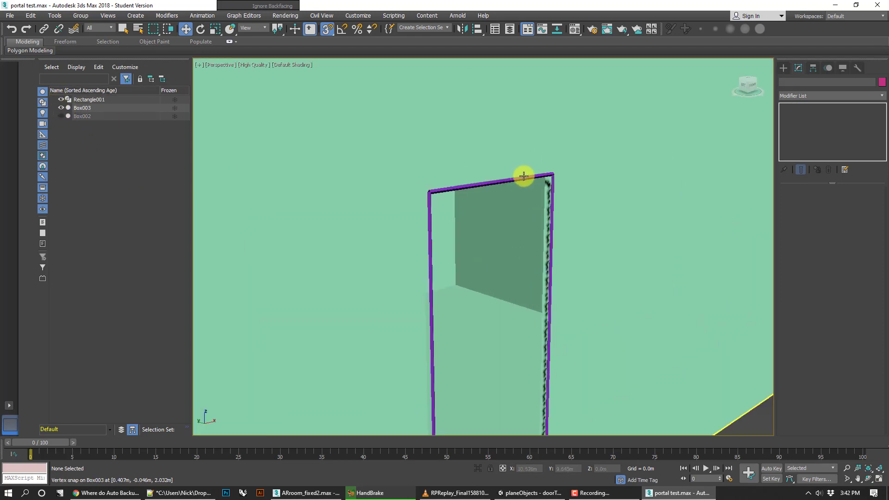
left_click(523, 176)
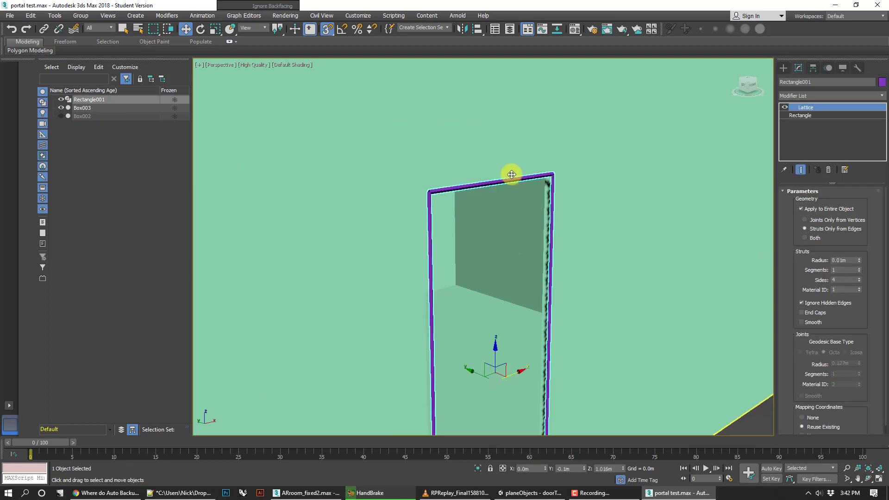
left_click(61, 100)
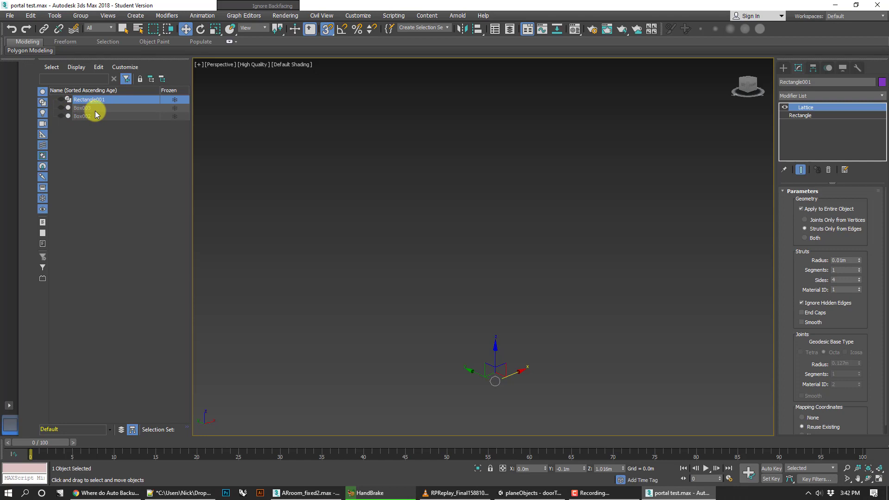
Select the outer shell Box003, frame it in the view on its own, and hide it again
left_click(86, 108)
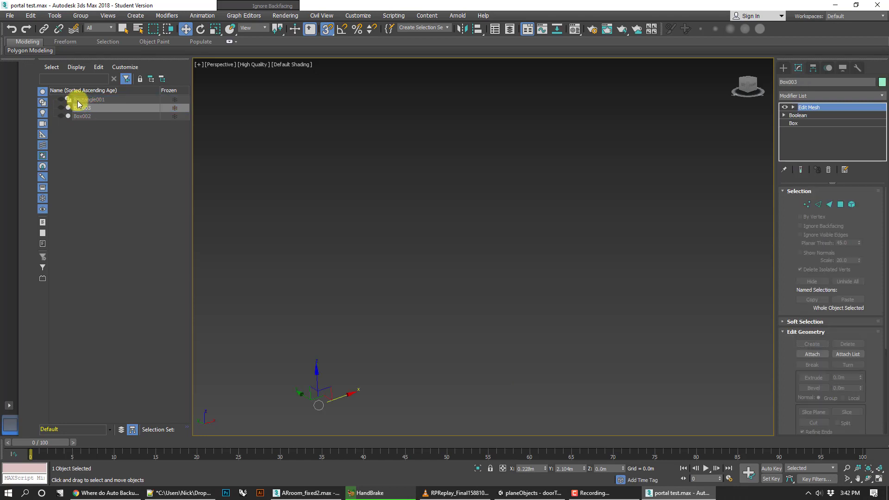
key("z")
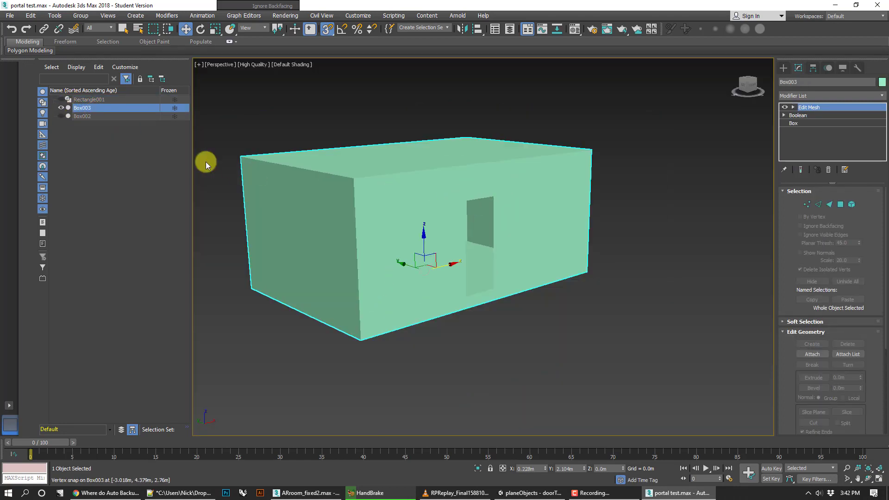
left_click(60, 107)
Show the inner room Box002 on its own and examine its doorway from the front and from above
left_click(61, 116)
middle_click_drag(173, 135, 379, 182, "alt")
right_click(347, 191)
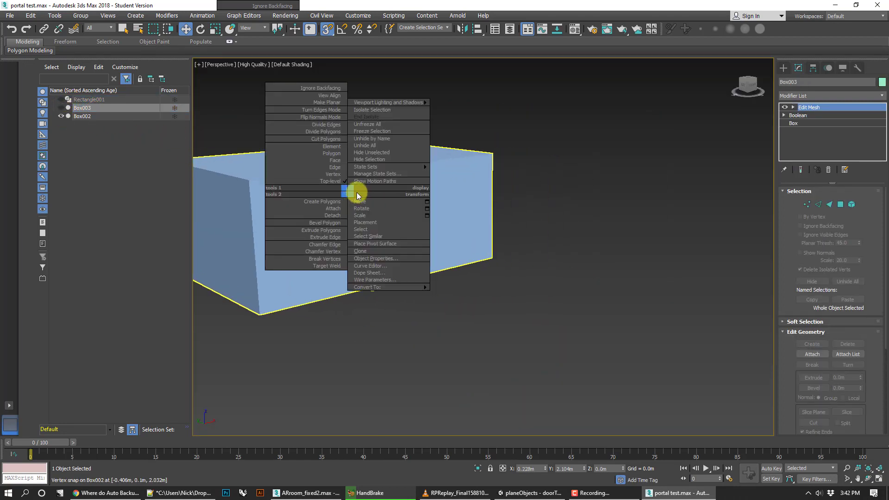
scroll(431, 213, "up", 3)
scroll(561, 222, "up", 2)
left_click(569, 227)
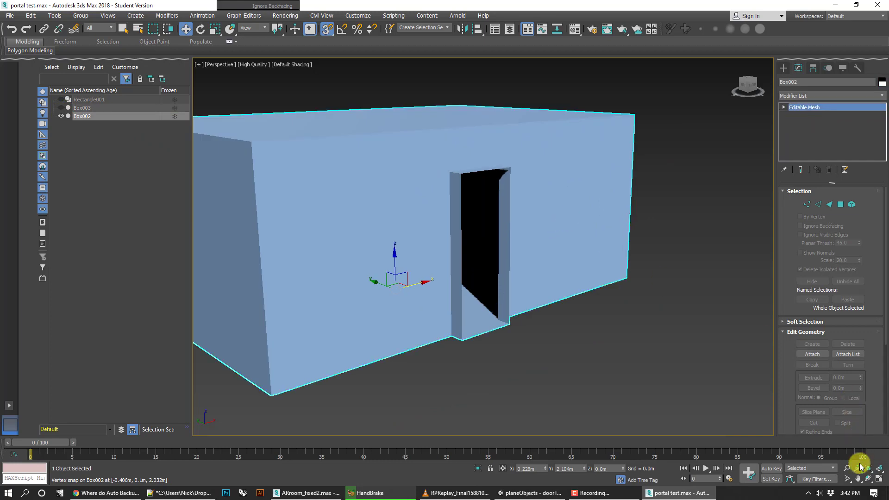
left_click(867, 478)
left_click_drag(555, 259, 517, 248)
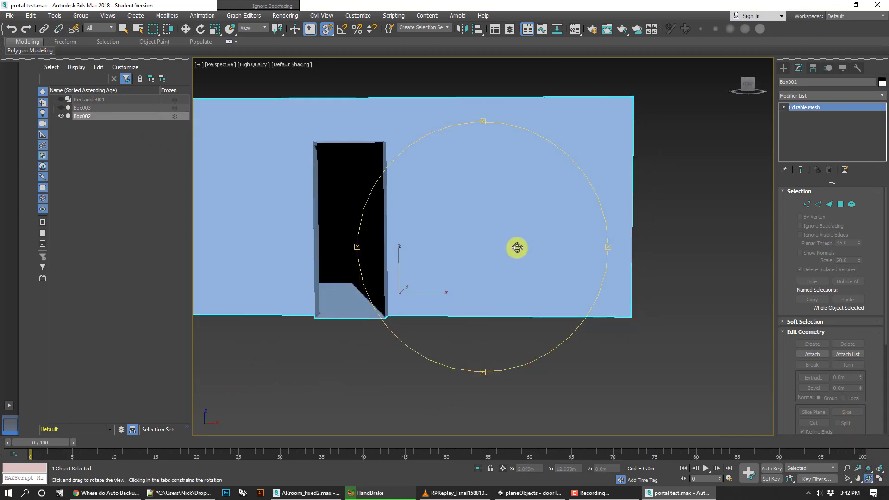
scroll(555, 257, "down", 5)
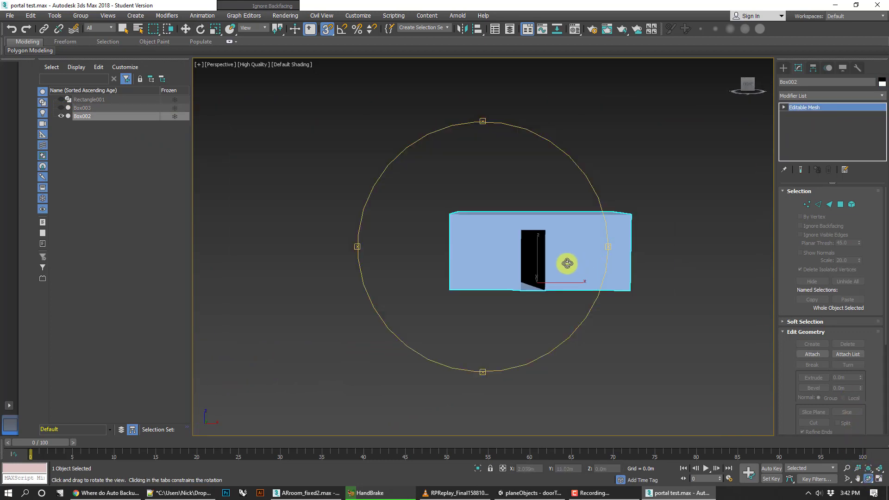
left_click_drag(567, 264, 575, 289)
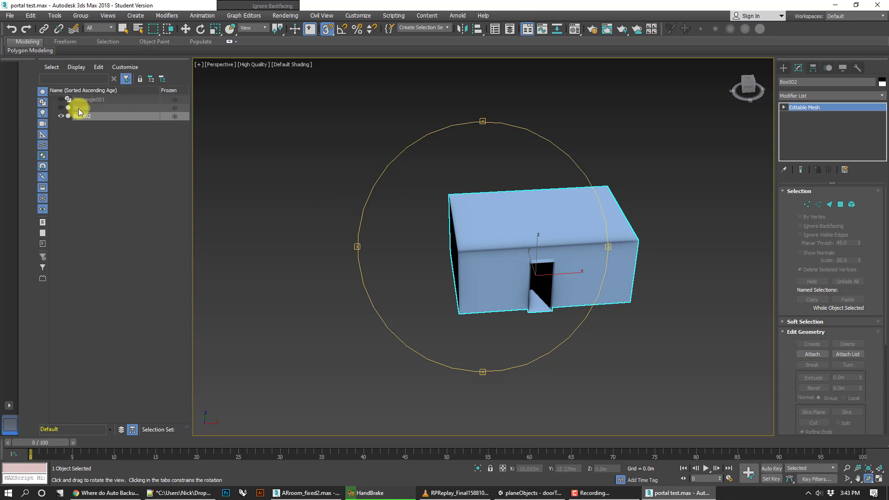
Unhide the outer shell Box003 around Box002, view both from the front corner, and clear the selection
left_click(61, 107)
left_click_drag(512, 202, 532, 179)
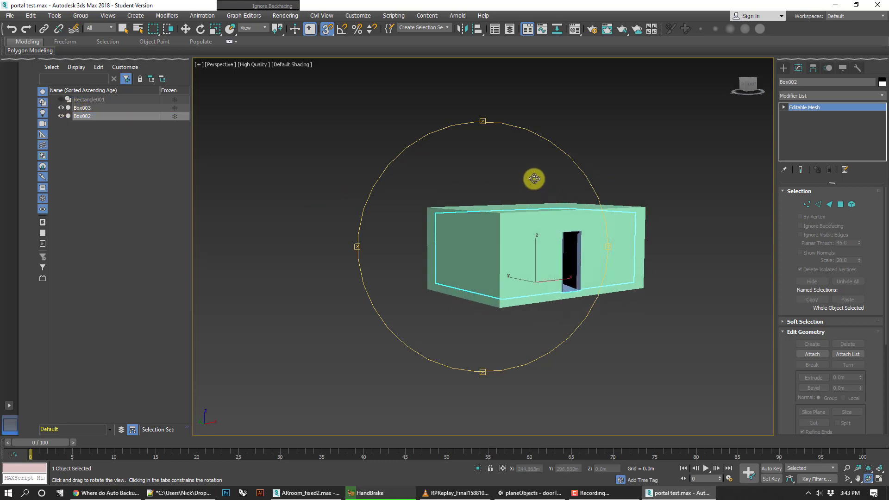
left_click(184, 29)
left_click(570, 121)
middle_click_drag(570, 120, 493, 127)
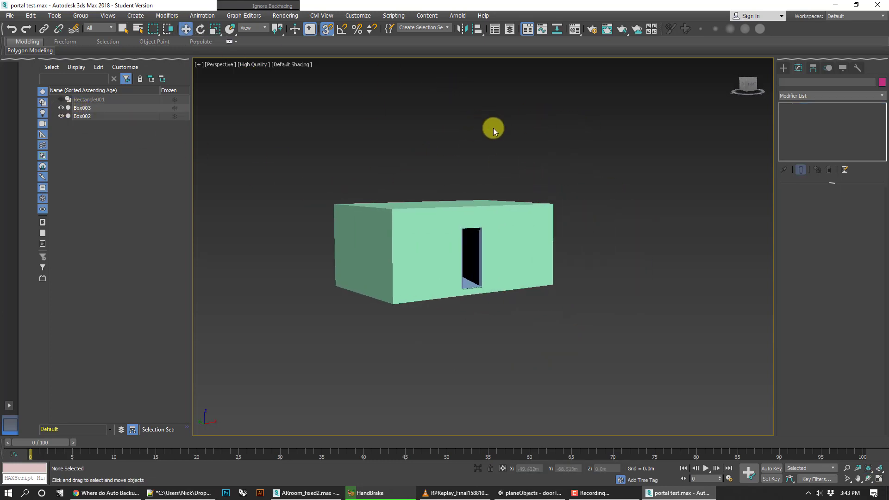
Change the first sample material in the Material Editor to a Standard material and name it Inside
key("m")
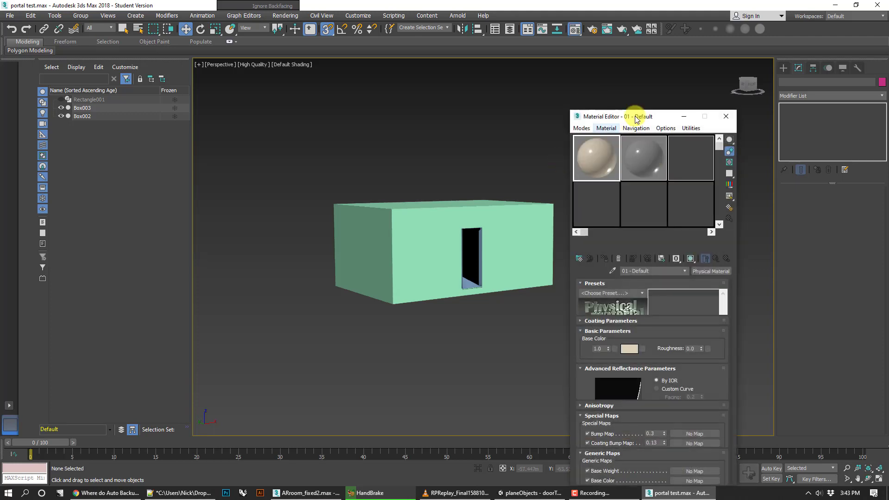
left_click(599, 161)
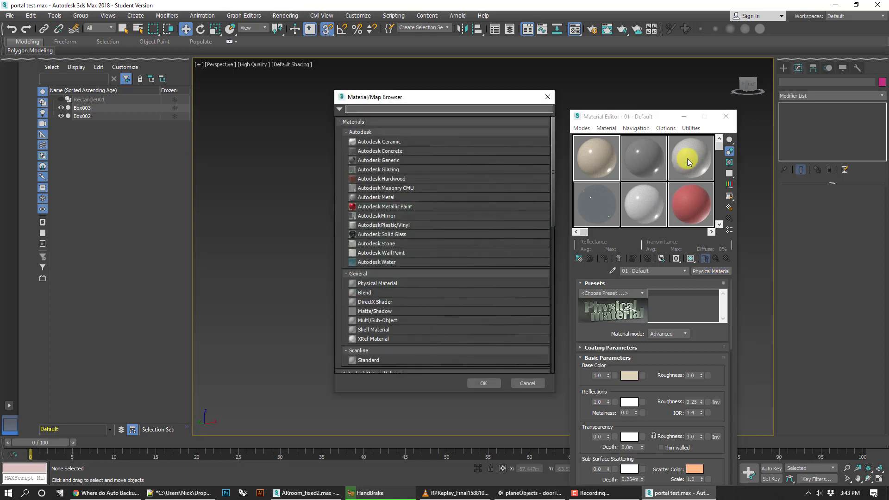
scroll(410, 250, "down", 2)
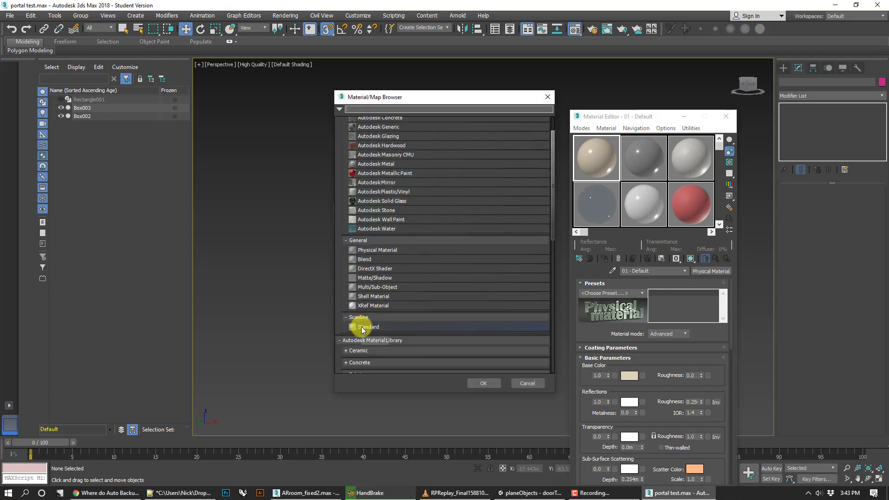
double_click(357, 324)
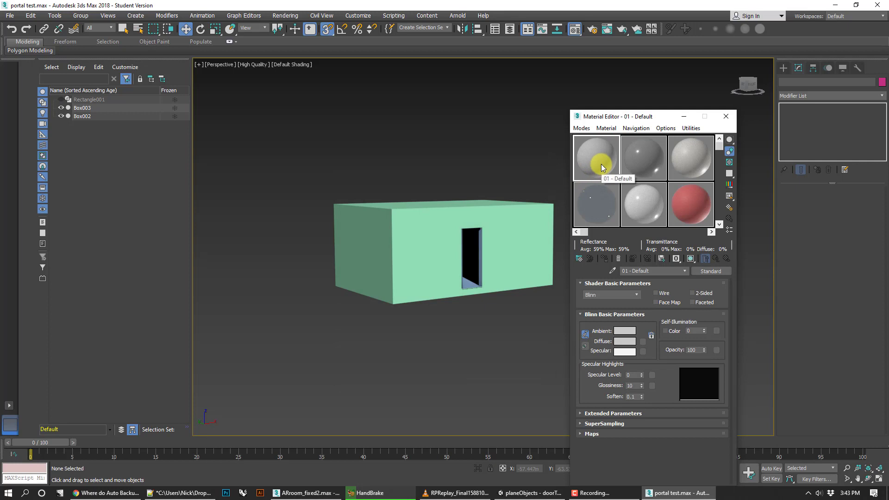
double_click(601, 164)
left_click(167, 50)
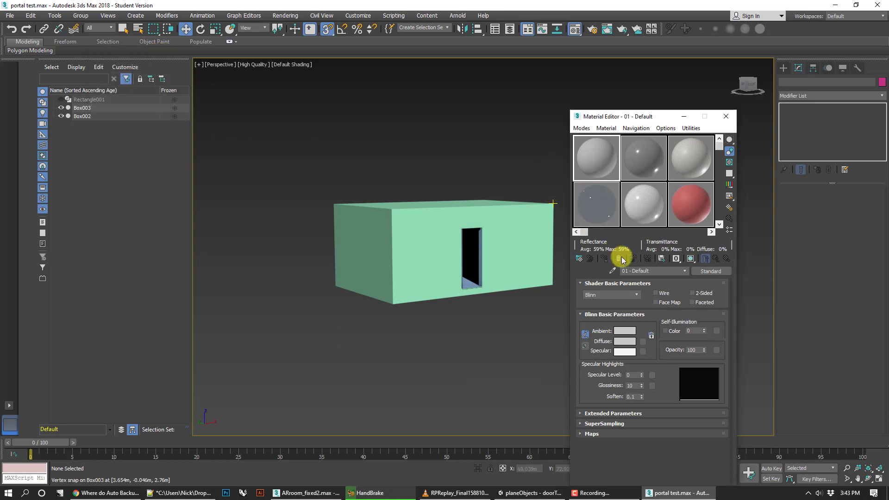
left_click(619, 258)
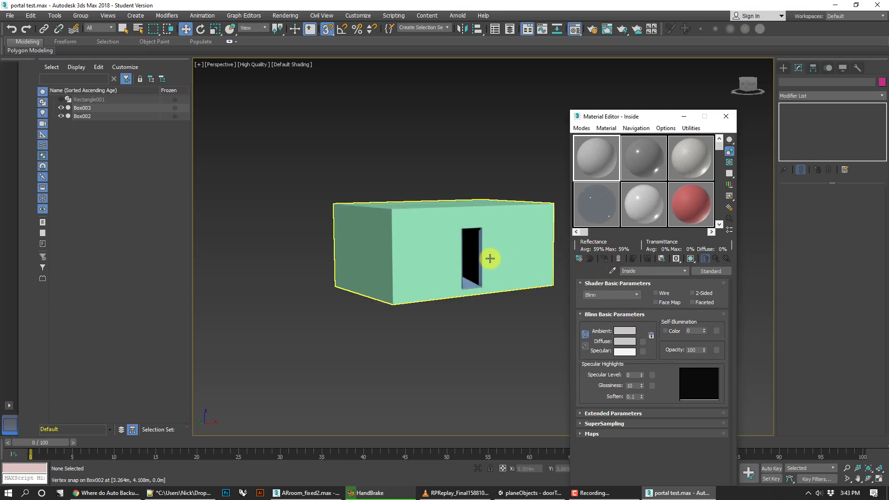
Set the diffuse color of the Inside material to blue with red 18, green 39 and blue 195
left_click(626, 341)
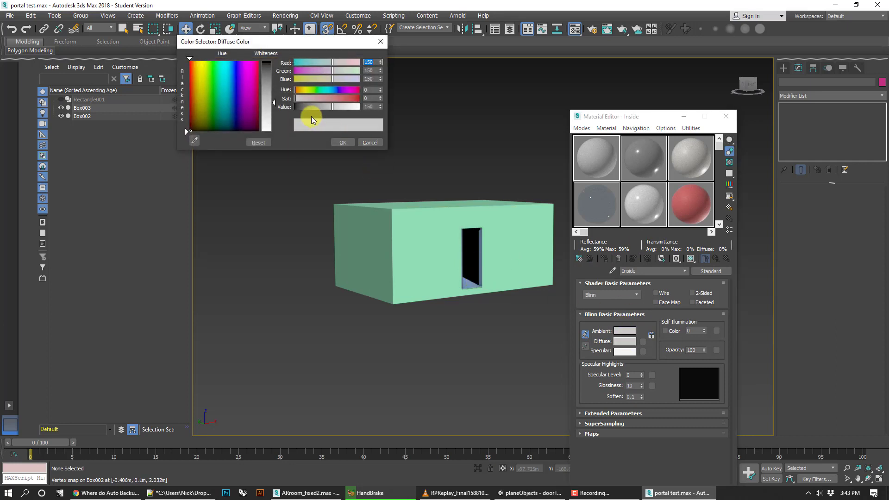
left_click(235, 68)
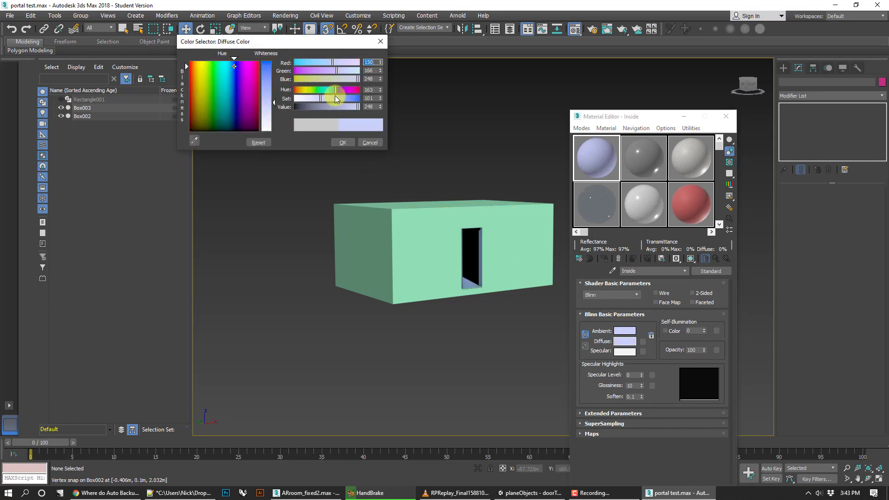
left_click_drag(324, 98, 354, 98)
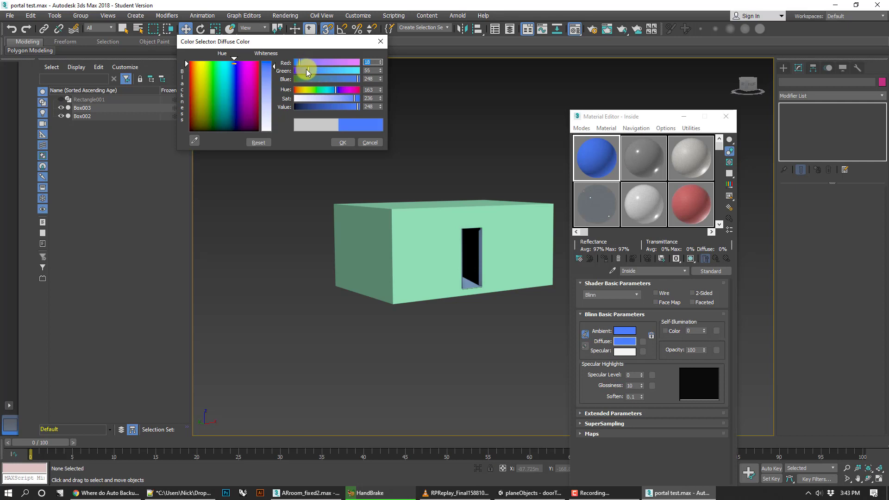
left_click(235, 81)
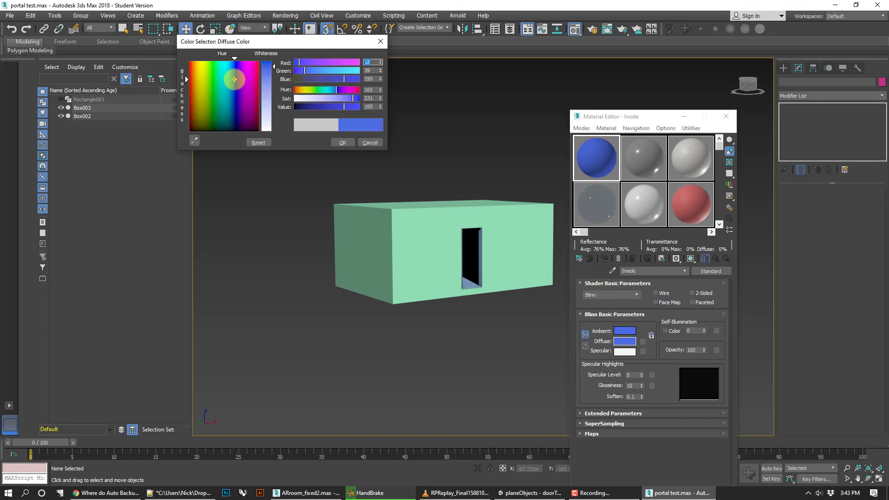
left_click(342, 142)
Assign the Inside material to the inner room Box002 and clear the selection
left_click(471, 270)
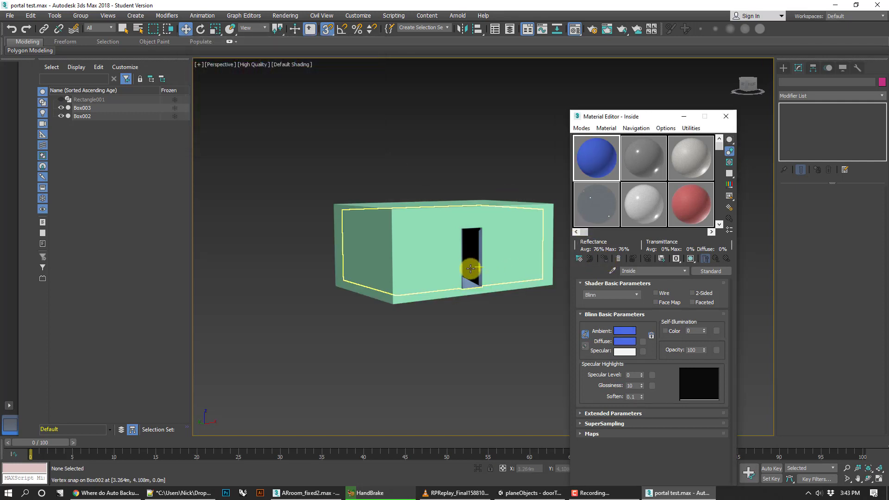
left_click(605, 259)
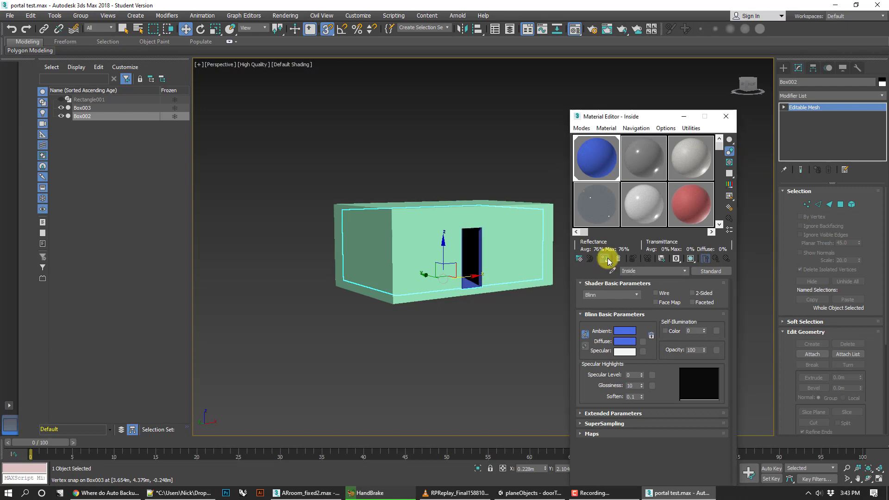
left_click(522, 318)
middle_click_drag(527, 305, 481, 351)
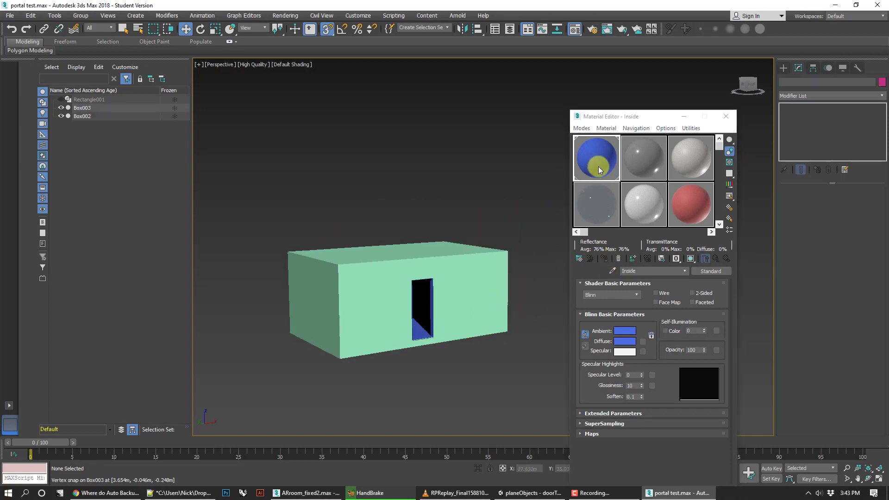
Copy the Inside material to the second sample as Outside and set its diffuse color to bright green
left_click(632, 170)
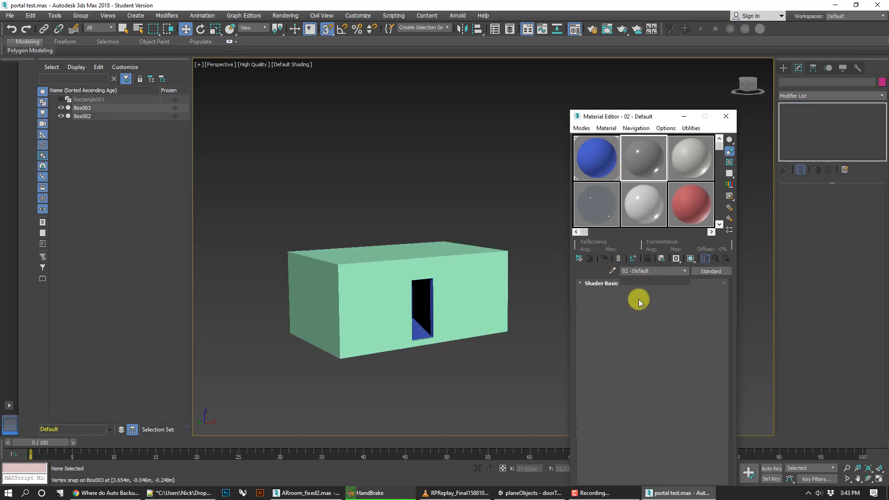
left_click_drag(642, 271, 590, 265)
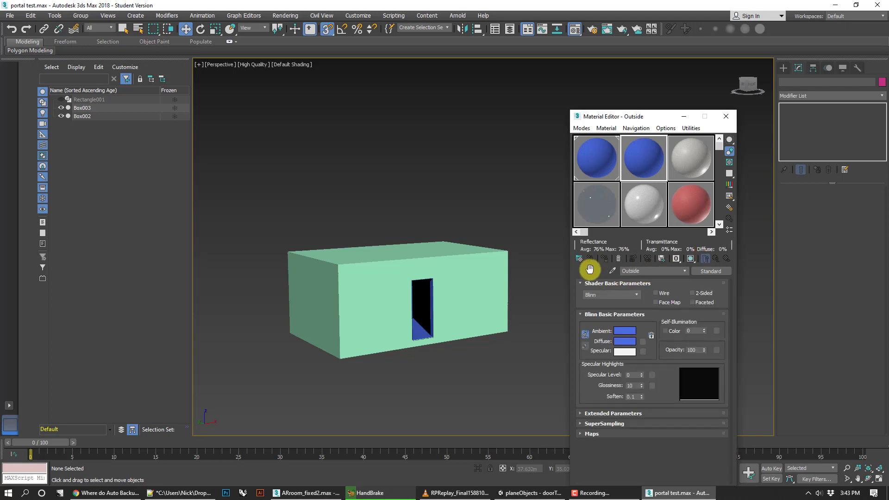
left_click(629, 343)
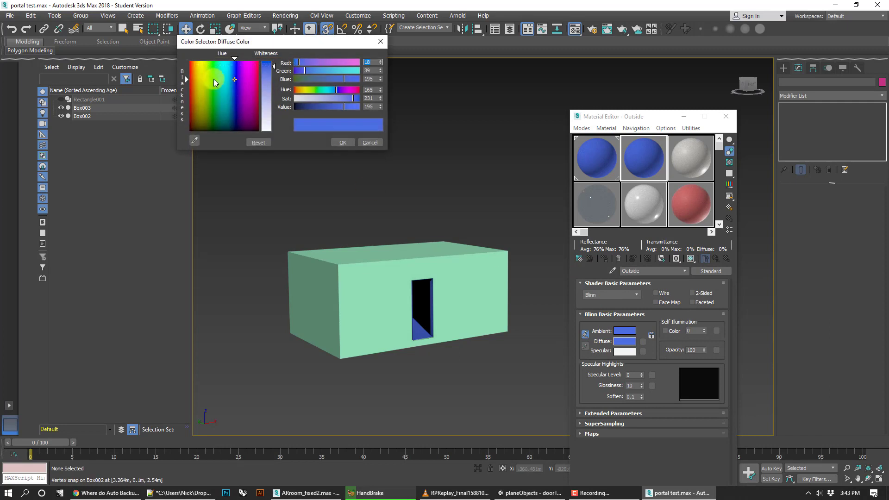
left_click_drag(212, 73, 213, 65)
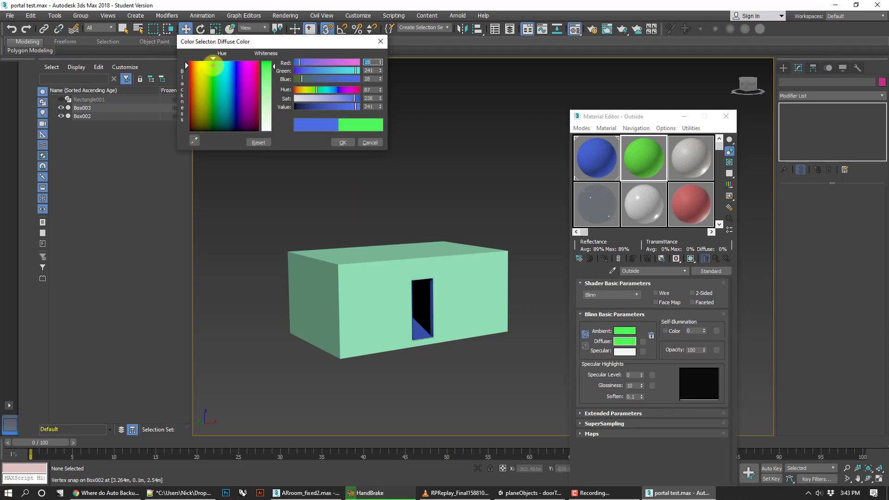
left_click(267, 63)
left_click(353, 144)
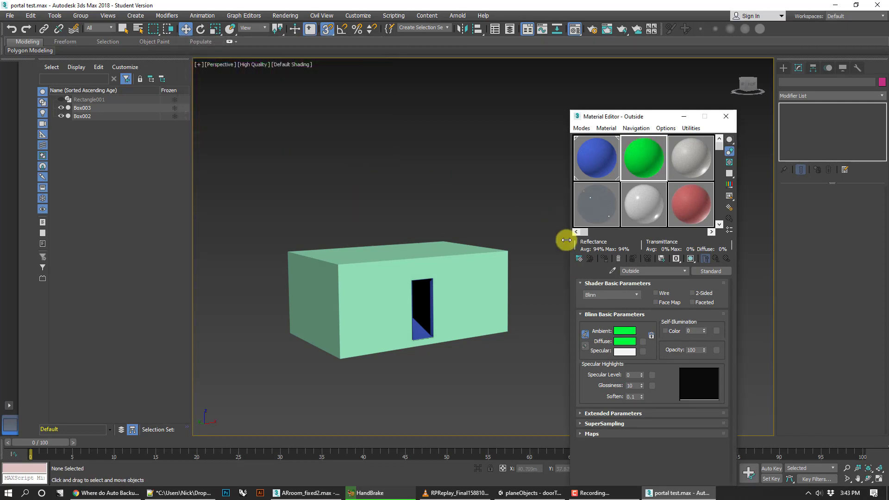
Assign the Outside material to the outer shell Box003 and clear the selection
left_click(503, 253)
left_click(501, 253)
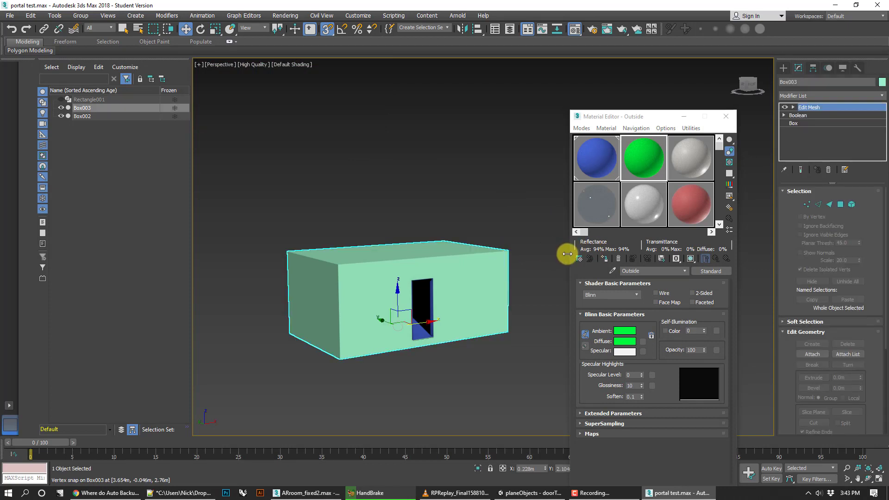
left_click(604, 258)
left_click(505, 230)
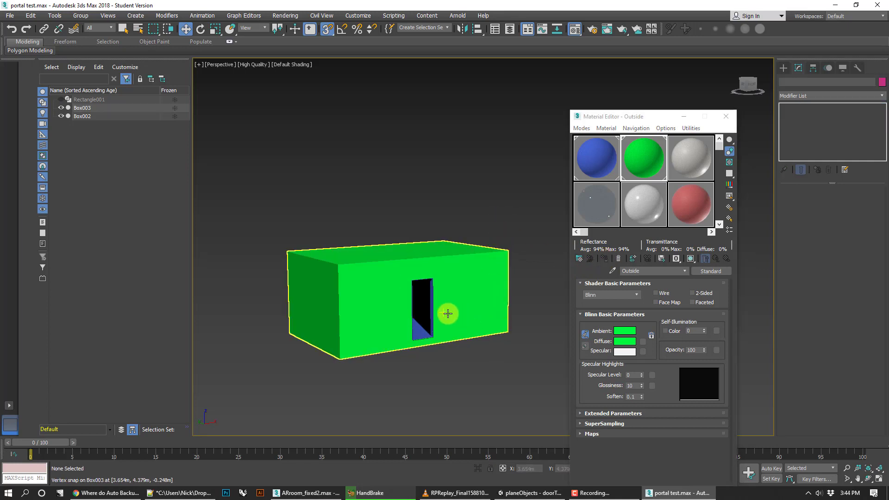
Unhide the door frame Rectangle001 and copy the Outside material to the third sample under the name Frame
scroll(448, 312, "up", 5)
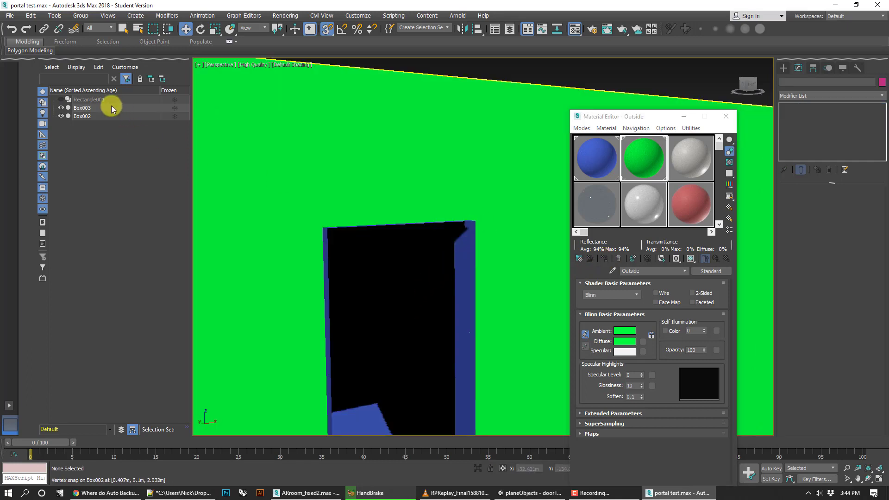
left_click(60, 99)
left_click(693, 156)
left_click(635, 310)
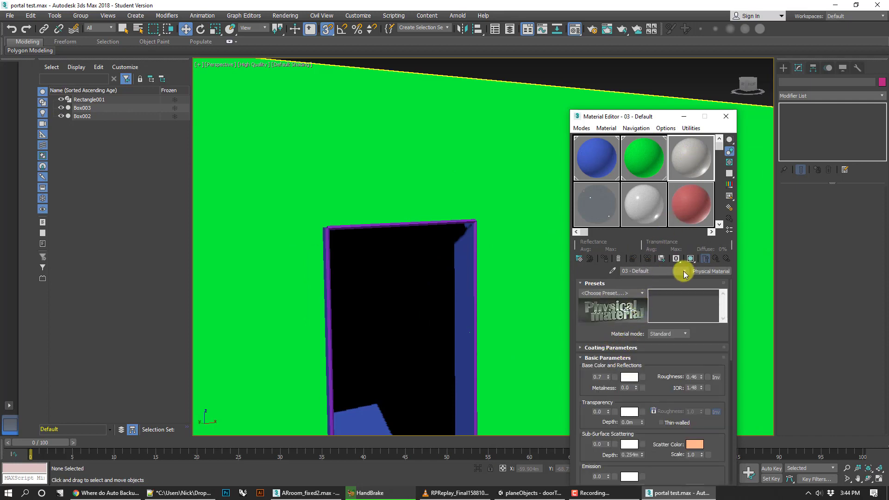
left_click_drag(642, 159, 686, 157)
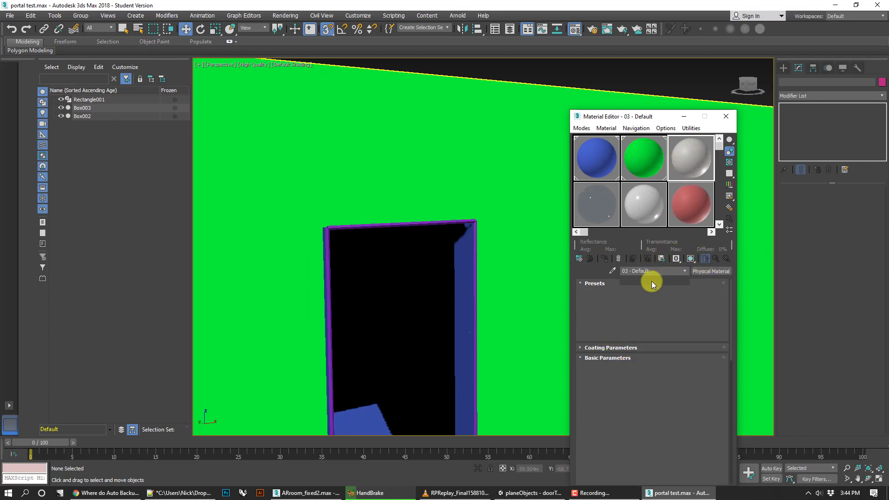
left_click_drag(649, 272, 606, 269)
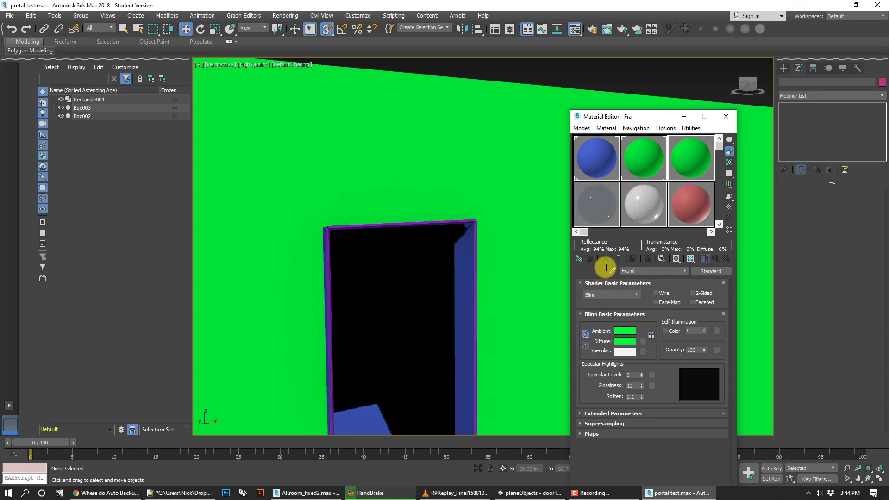
Set the Frame material's diffuse color to yellow with red 255, green 225 and blue 11, and its self-illumination to 100
left_click(630, 349)
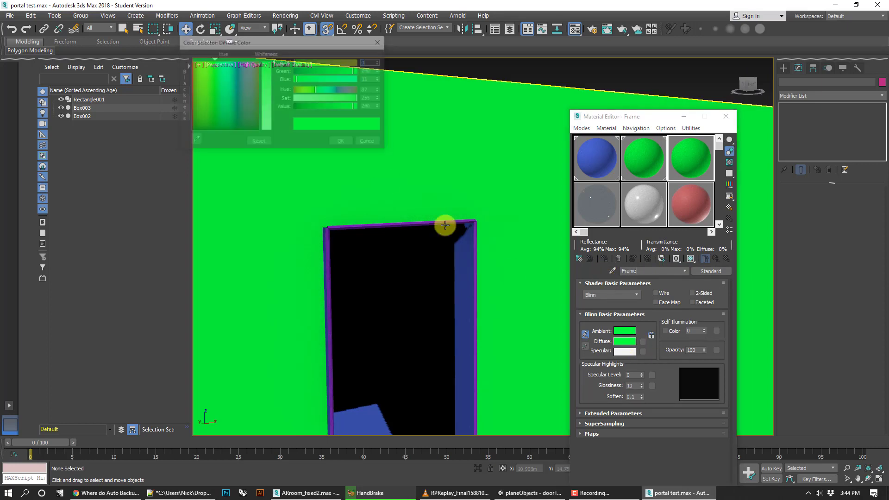
left_click_drag(298, 62, 352, 69)
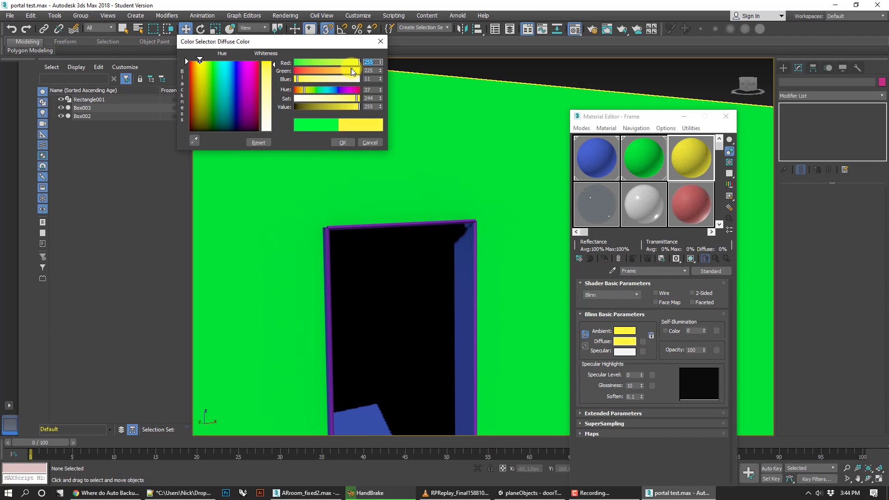
left_click(343, 141)
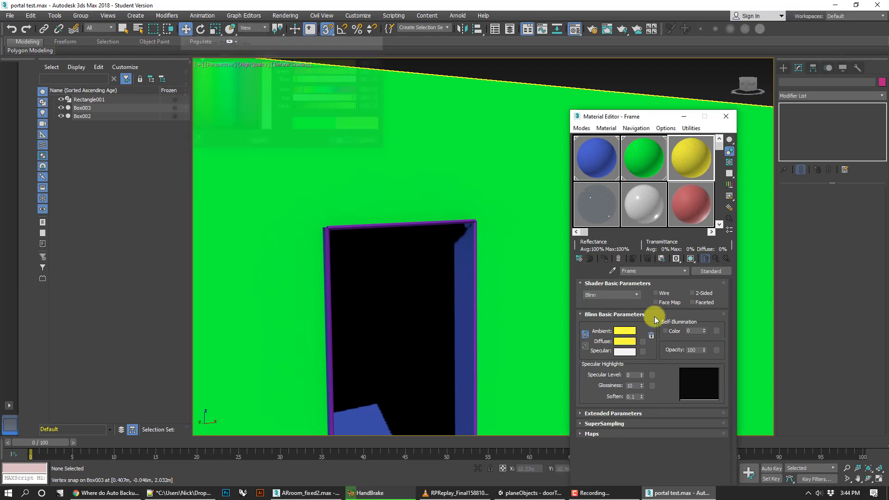
left_click(676, 331)
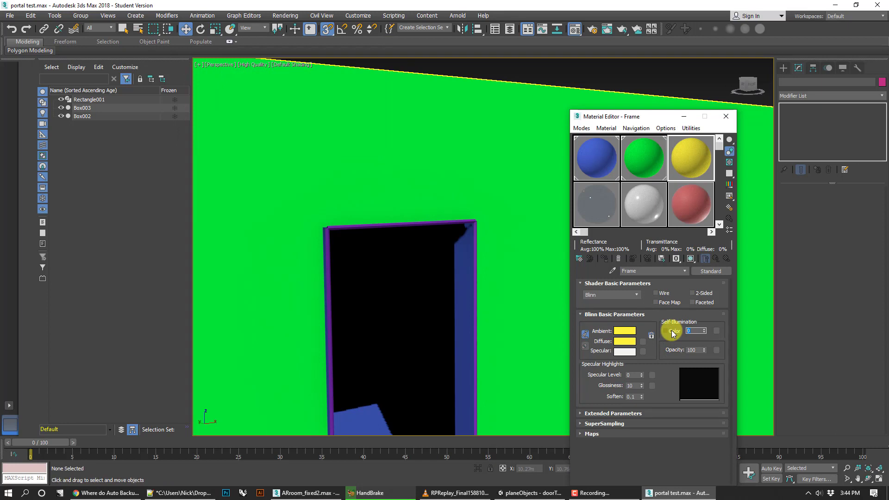
Assign the Frame material to the door frame Rectangle001 and clear the selection
left_click(474, 234)
left_click(604, 258)
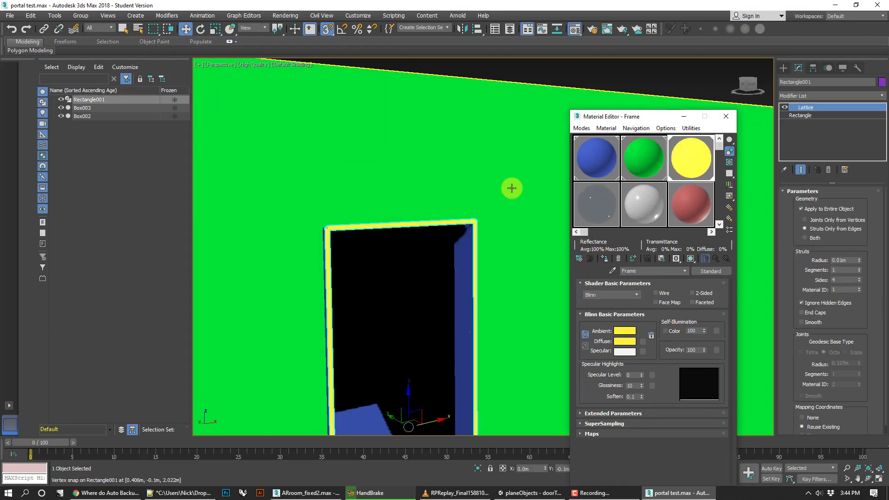
scroll(513, 186, "down", 5)
left_click(517, 116)
scroll(527, 318, "down", 4)
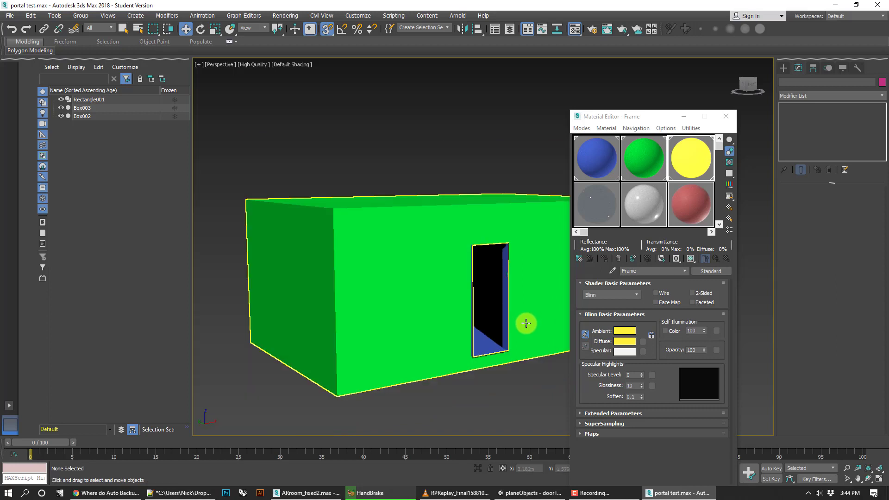
middle_click_drag(526, 323, 472, 278)
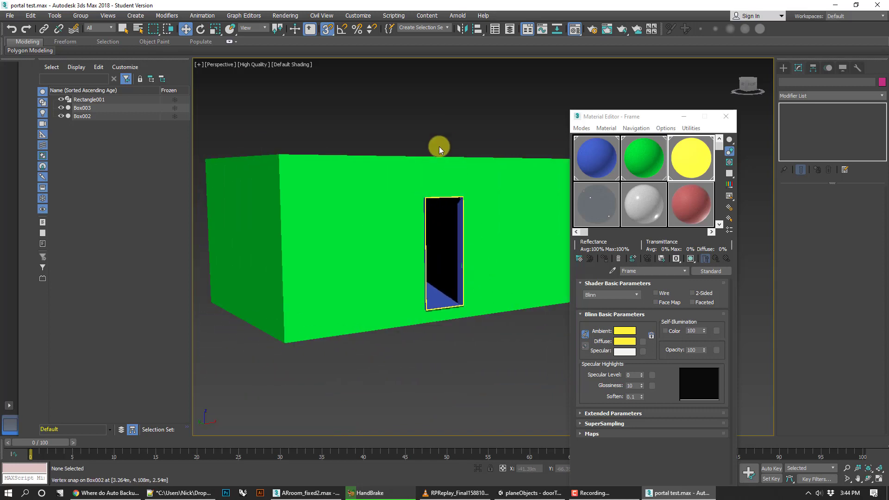
Close the Material Editor and select Rectangle001, Box003 and Box002 together
left_click(726, 117)
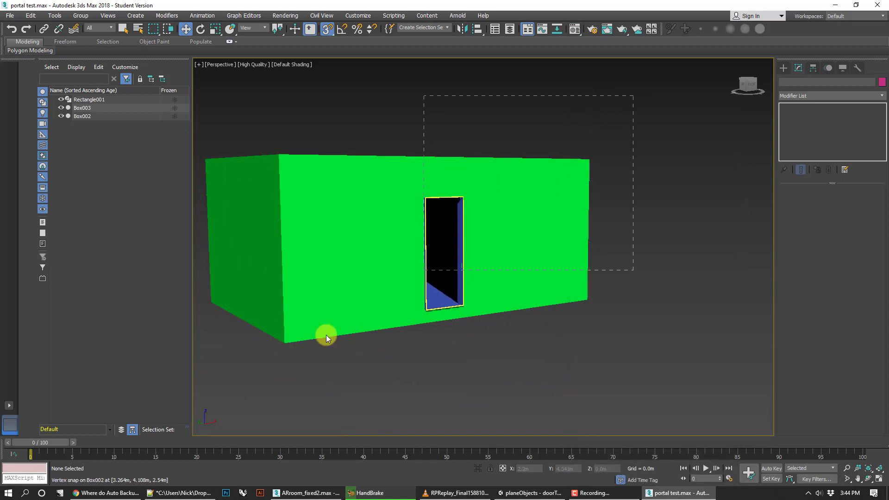
key("ctrl+a")
middle_click_drag(318, 128, 383, 150)
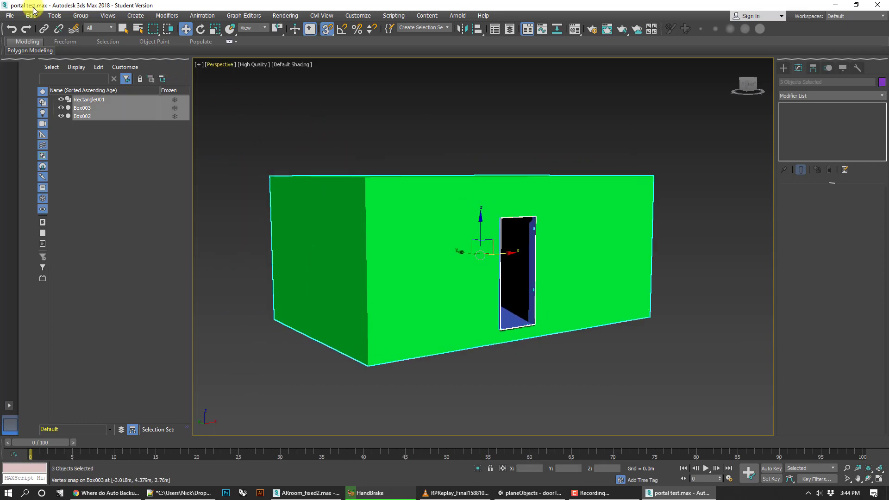
Set up an FBX export of the model to the Desktop with the file name myPortalRoom
left_click(9, 15)
mouse_move(40, 152)
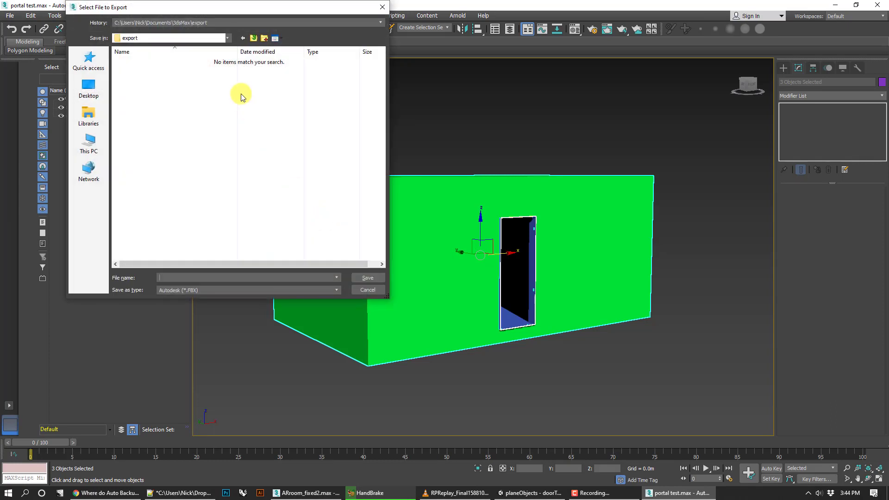
left_click(89, 88)
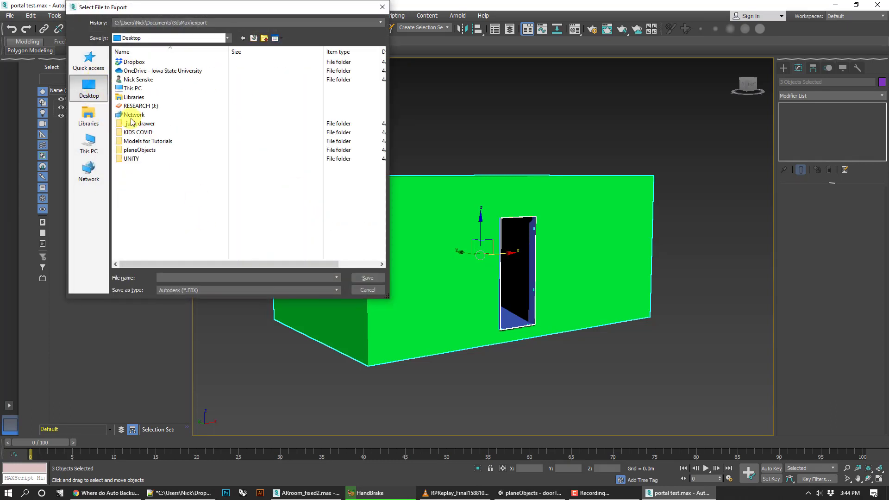
left_click(204, 274)
type("myPortalRoom")
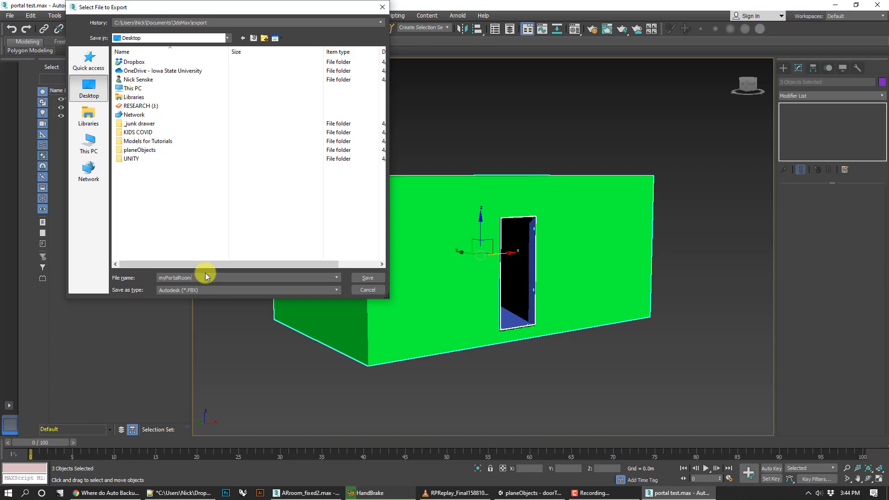
key("Return")
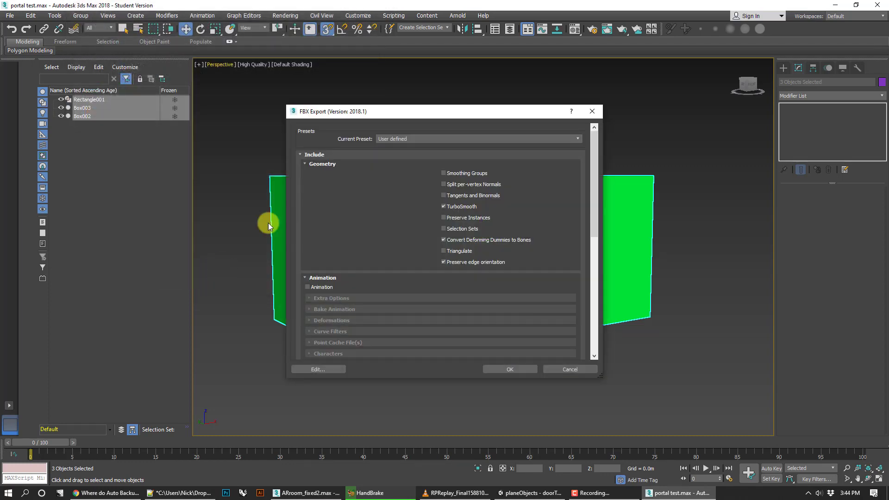
Review the FBX export options for embedded media, units, axis conversion and file format, and cancel the export
scroll(395, 291, "down", 5)
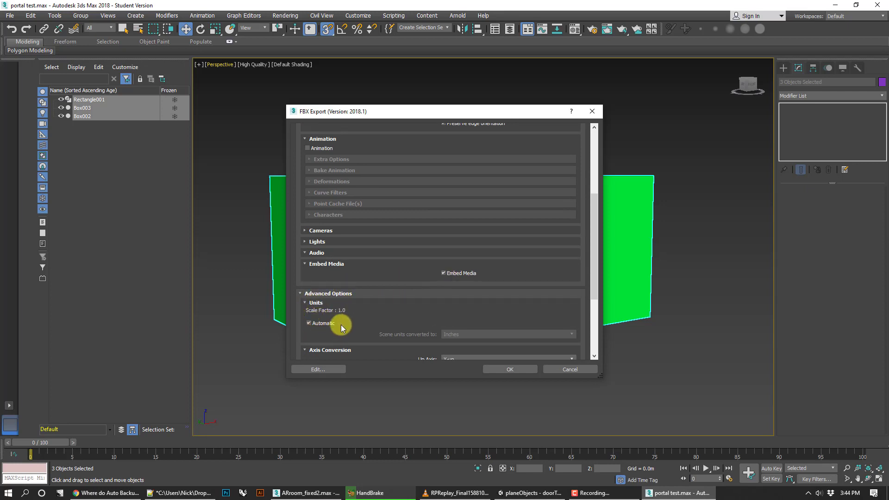
scroll(344, 324, "down", 4)
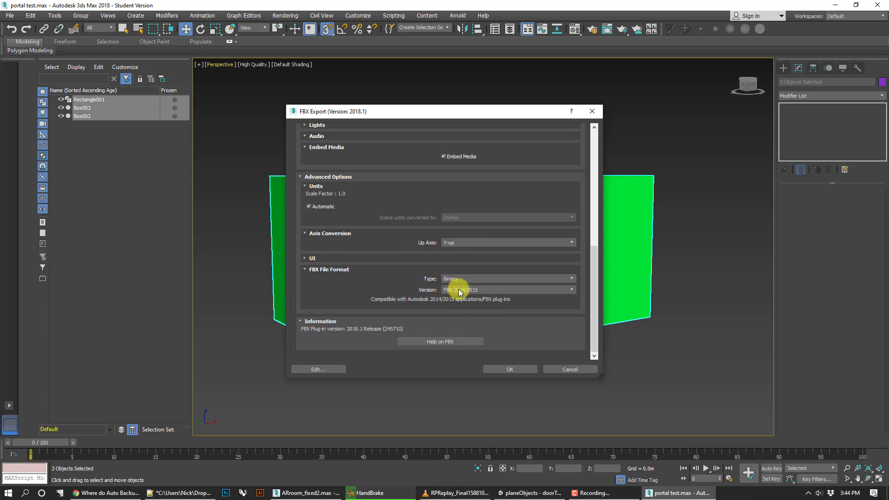
left_click(571, 371)
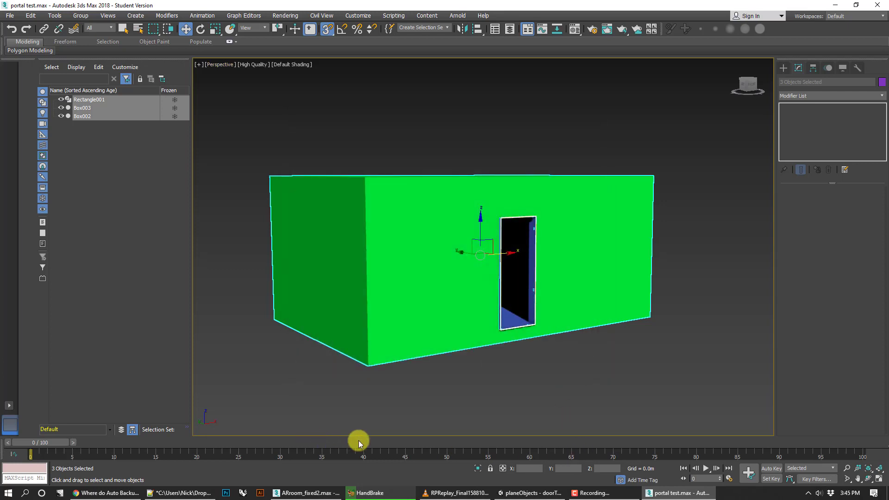
Switch to the Unity scene doorTest2 and delete doorTargetToKill and roomTestToSpawn from under AR Camera
left_click(521, 495)
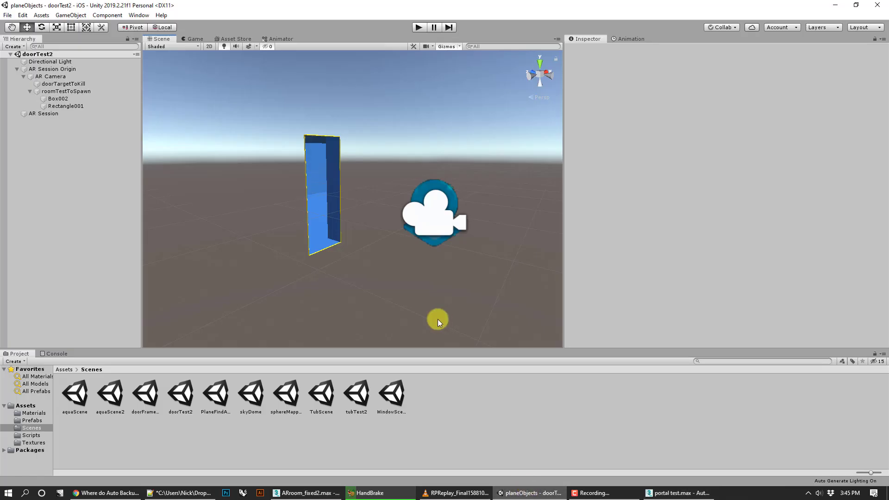
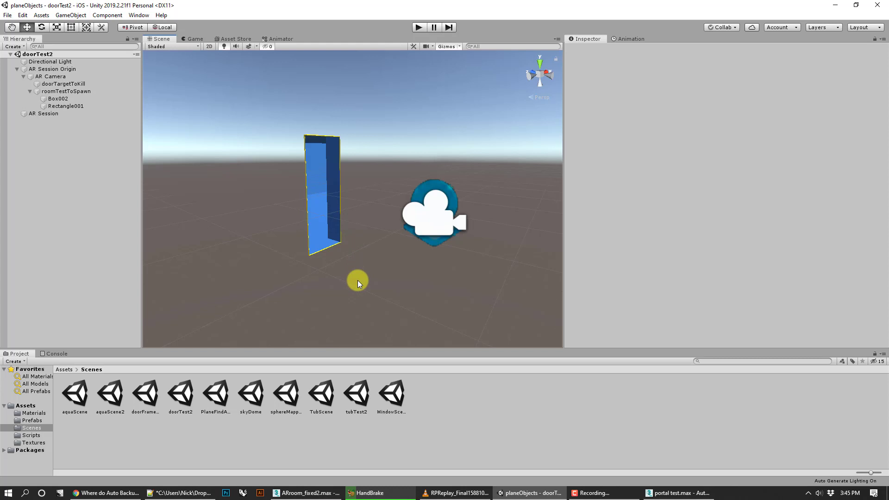
left_click_drag(363, 303, 251, 106)
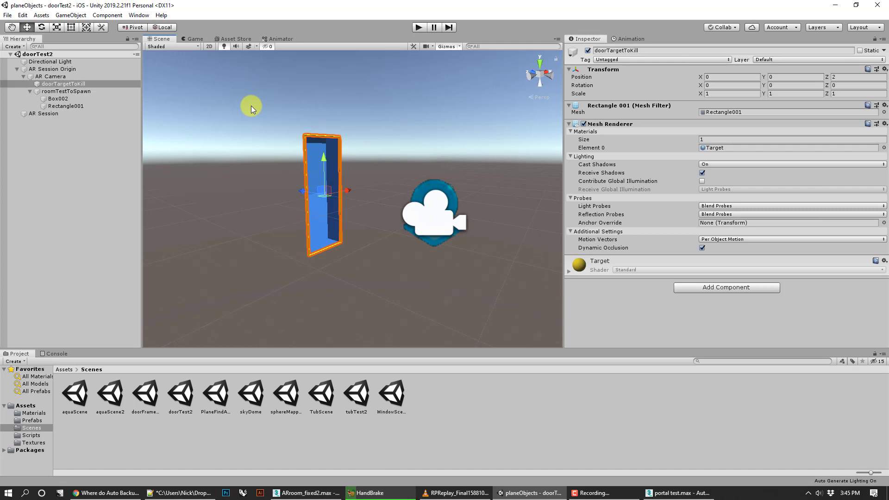
left_click(66, 90, "ctrl")
right_click(66, 91)
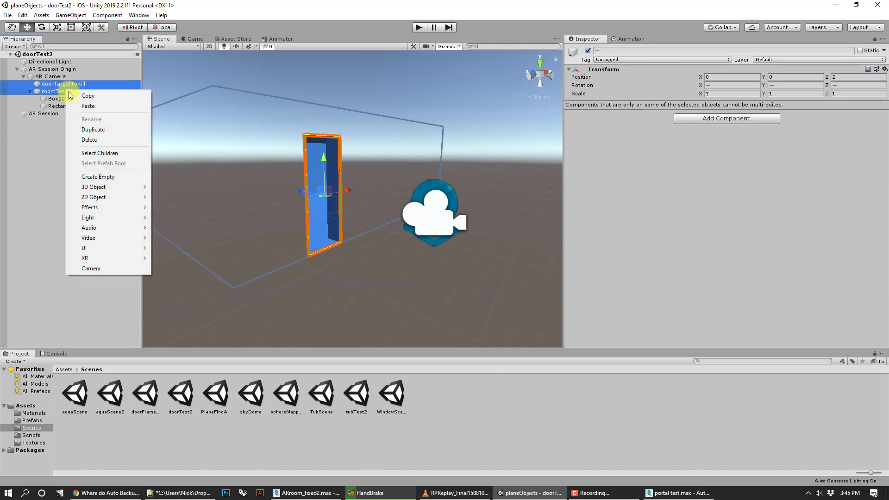
left_click(89, 139)
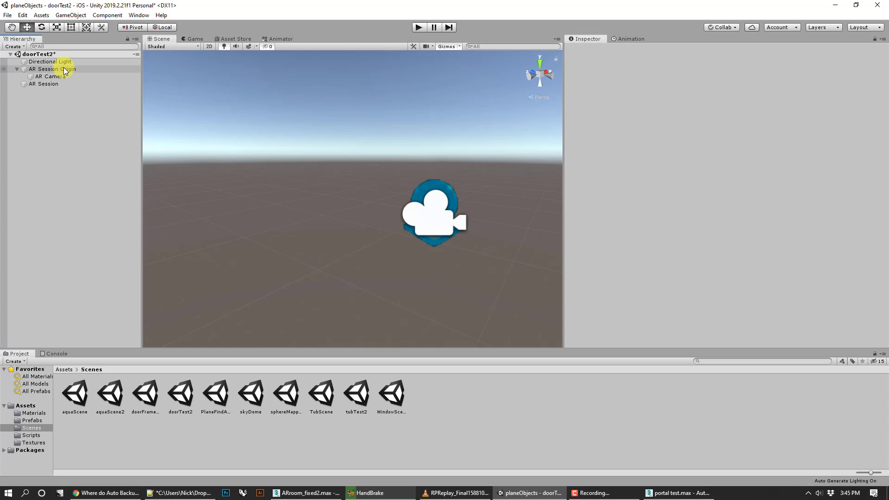
Check in the Package Manager that AR Foundation, AR Subsystems, ARCore XR Plugin and ARKit XR Plugin are installed
left_click(138, 15)
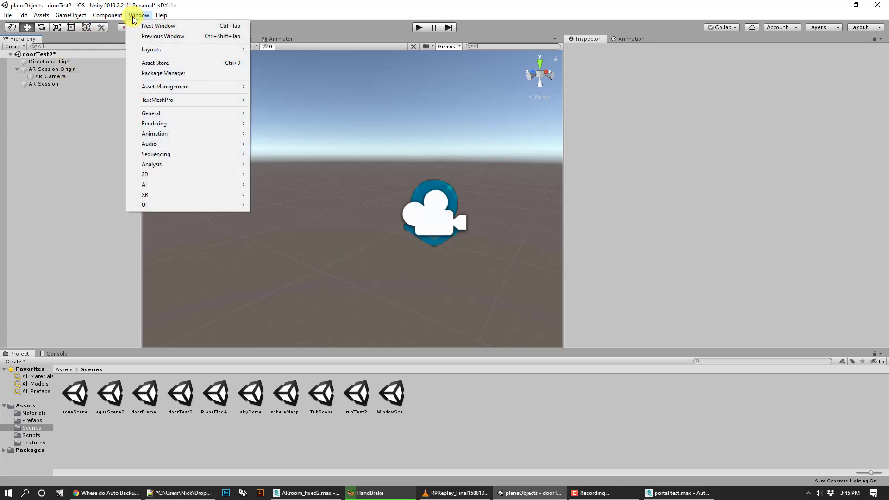
left_click(163, 74)
left_click(215, 109)
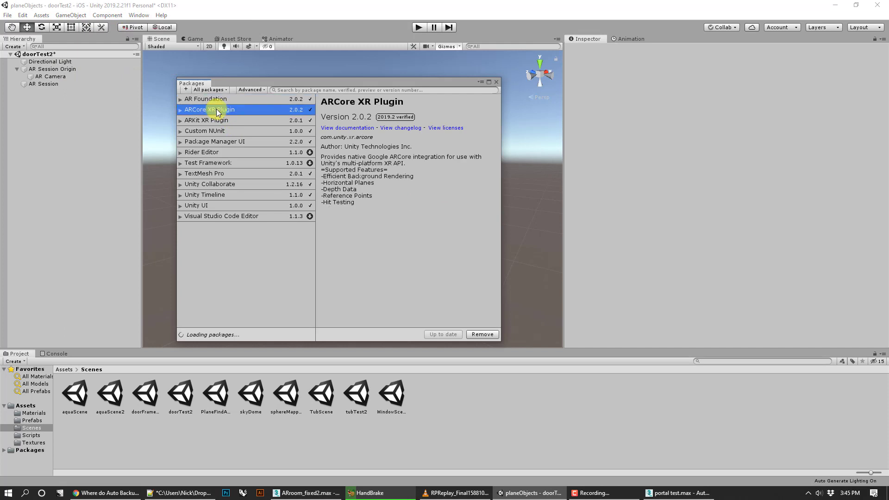
left_click(210, 120)
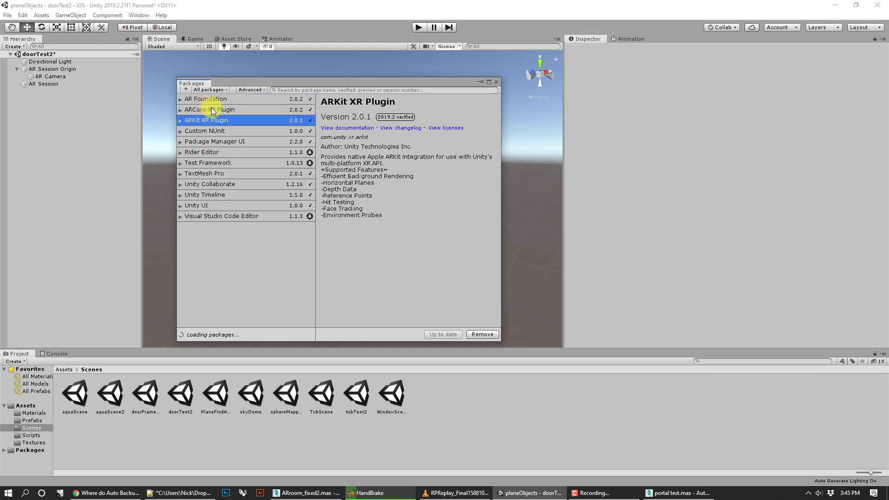
left_click(211, 109)
left_click(246, 197)
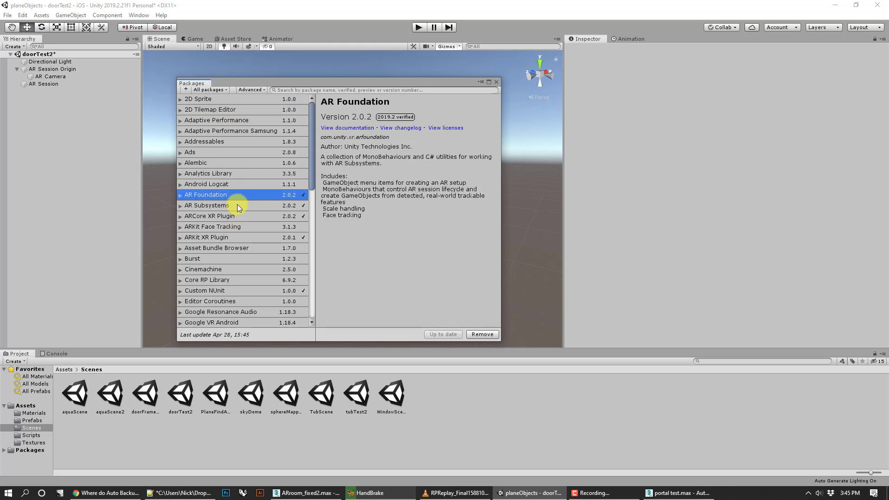
left_click(214, 206)
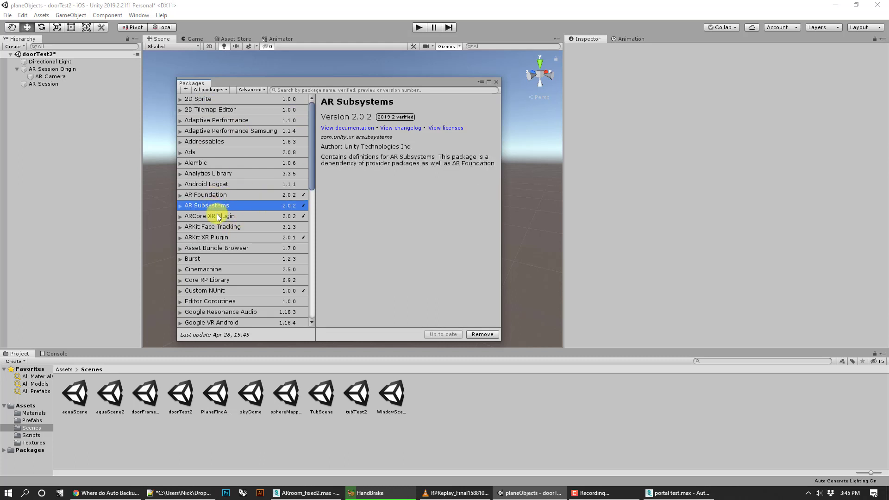
left_click(221, 217)
left_click(224, 238)
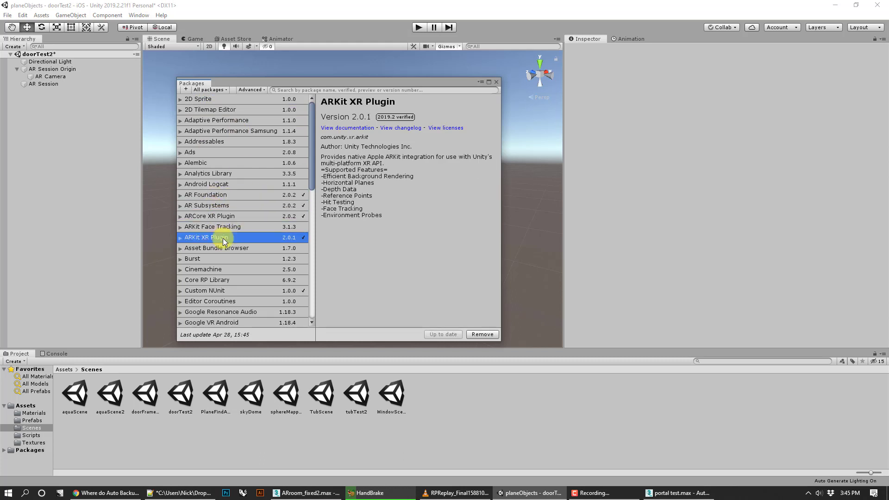
left_click(494, 83)
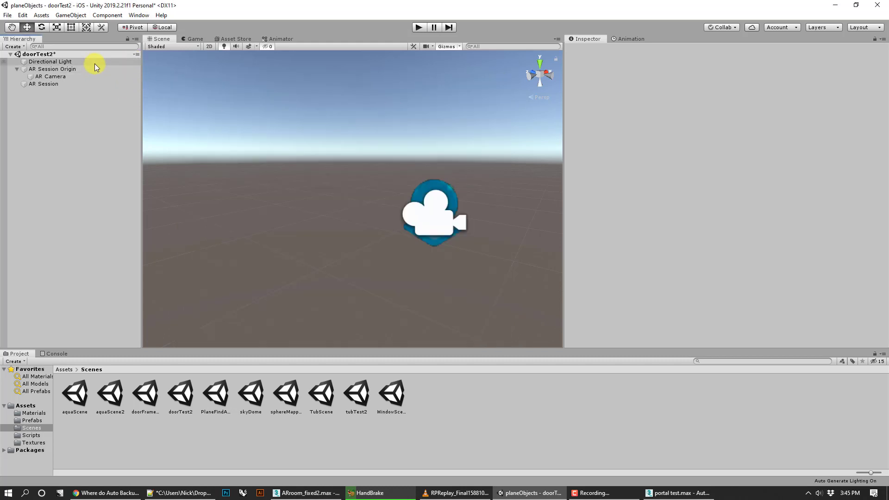
Create a new scene and delete its default Main Camera
left_click(8, 14)
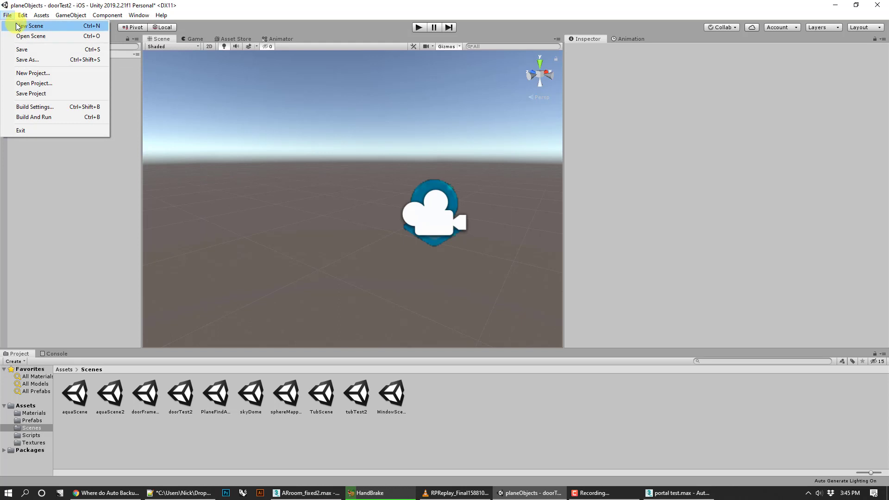
left_click(28, 26)
left_click(474, 268)
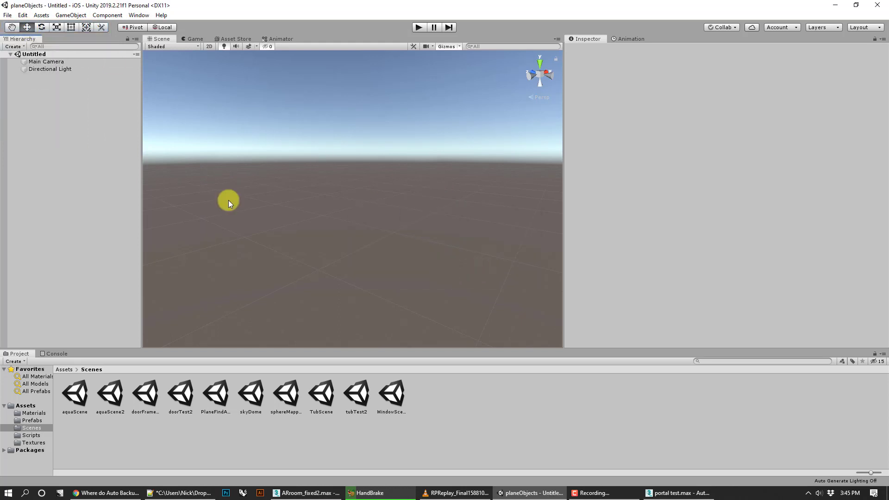
right_click(40, 63)
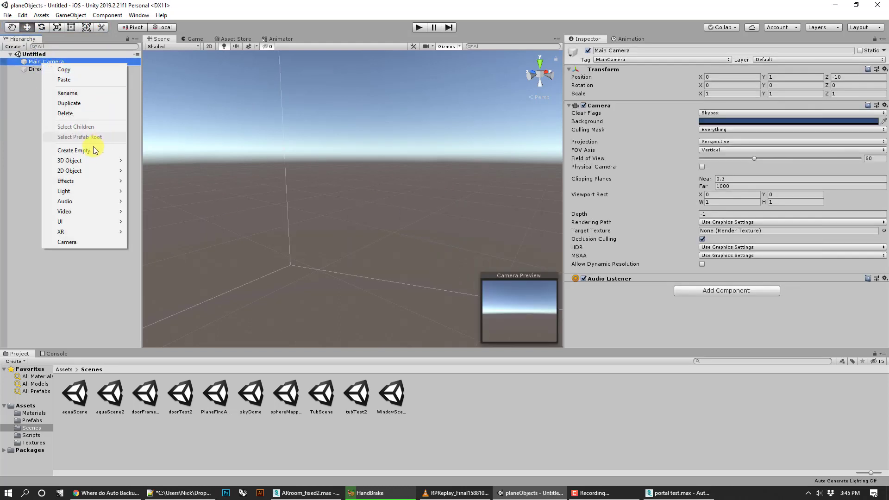
left_click(79, 114)
Add an AR Session Origin and an AR Session to the scene
right_click(73, 85)
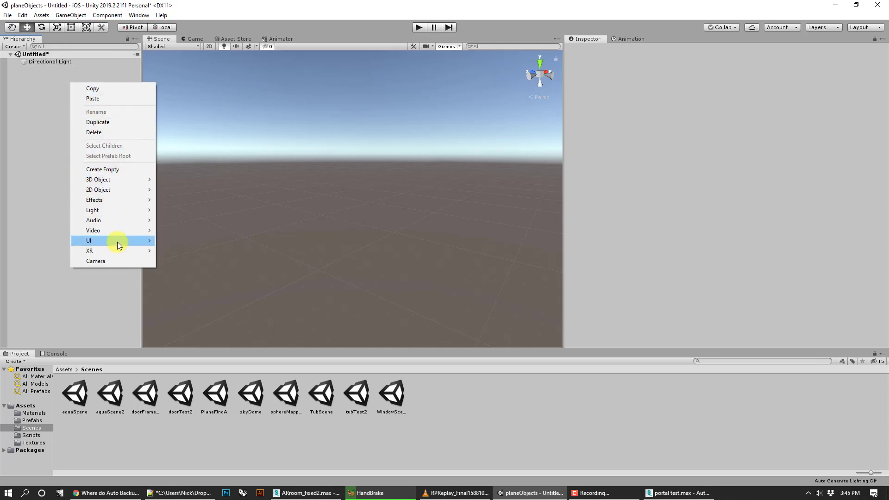
mouse_move(119, 250)
left_click(181, 248)
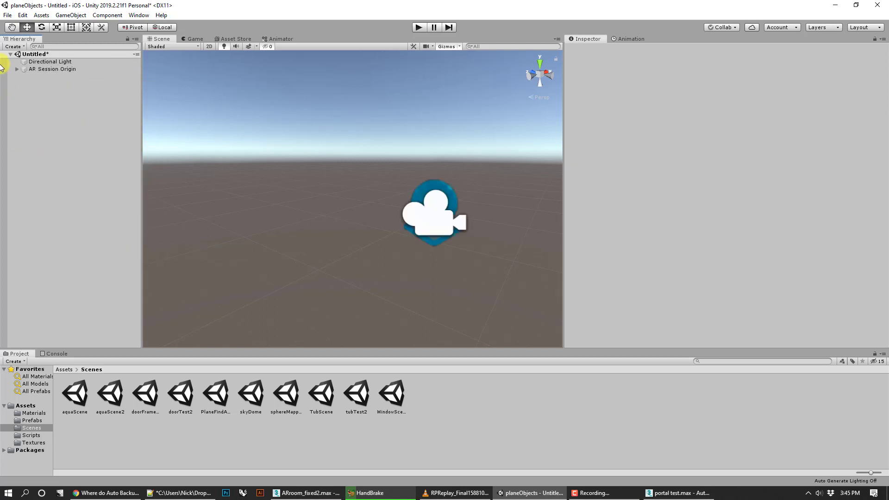
right_click(37, 62)
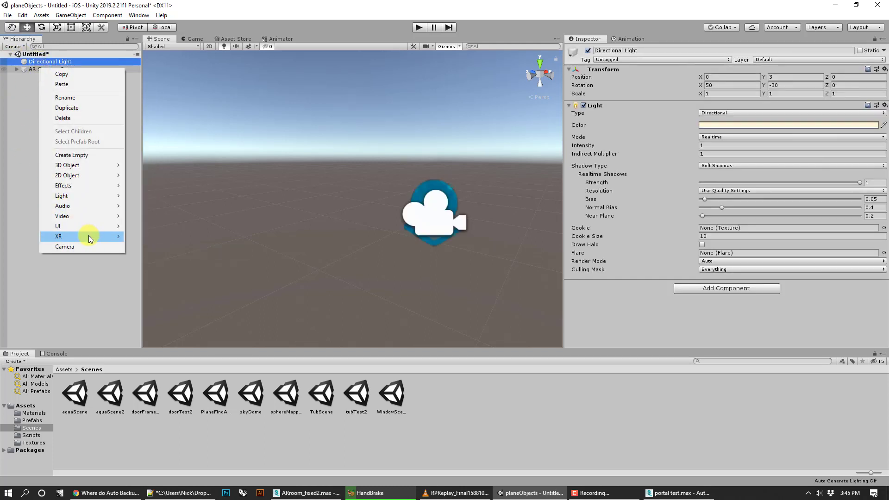
mouse_move(88, 236)
left_click(174, 245)
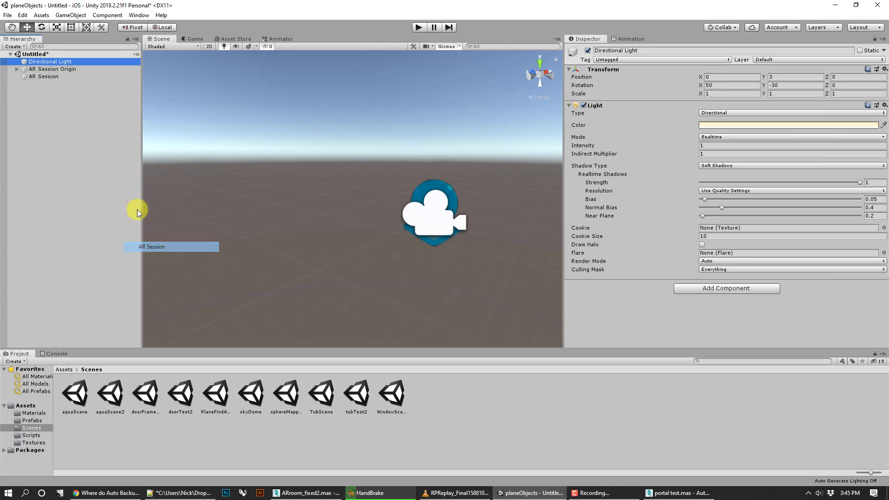
Review the Directional Light, AR Session Origin and AR Session objects in the new scene
left_click(47, 69)
left_click(48, 77)
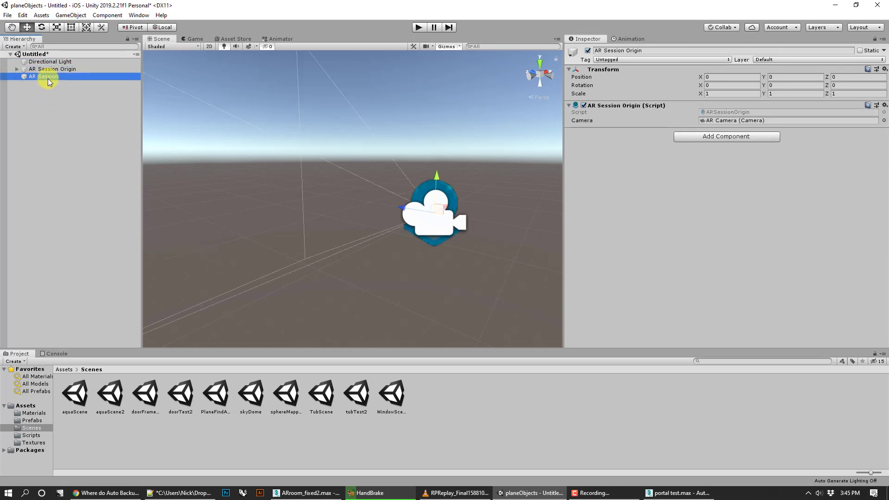
left_click(53, 63)
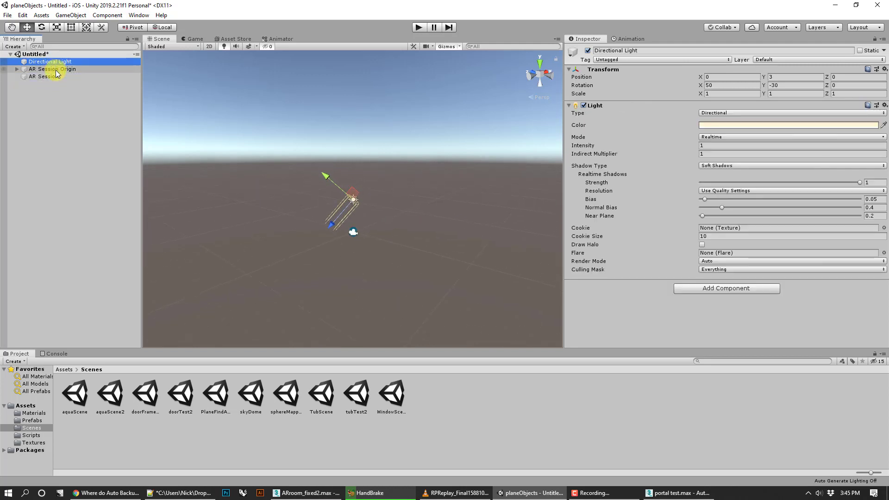
left_click(57, 68)
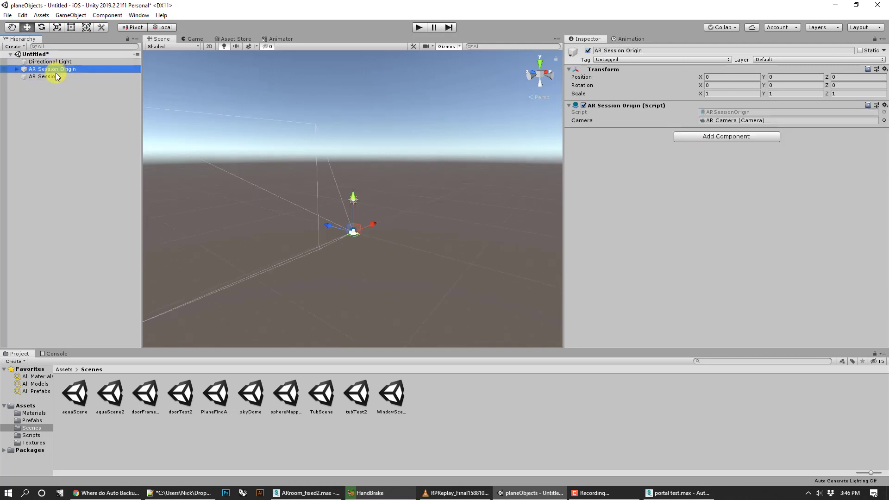
left_click(54, 77)
left_click(107, 168)
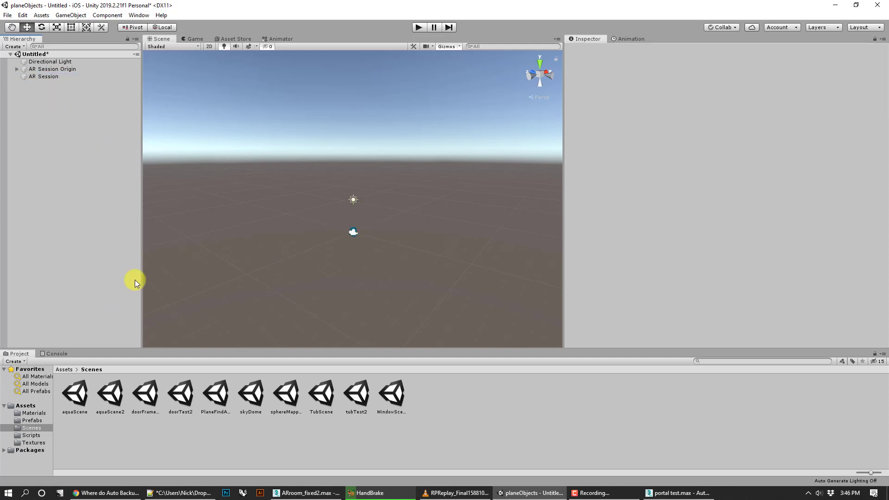
Open the Prefabs folder and show the import settings of the roomTest model
left_click(35, 420)
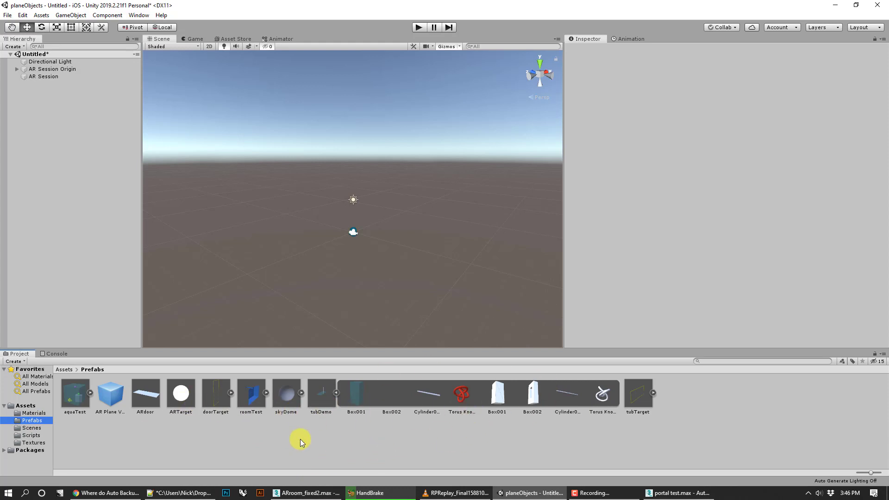
left_click(251, 392)
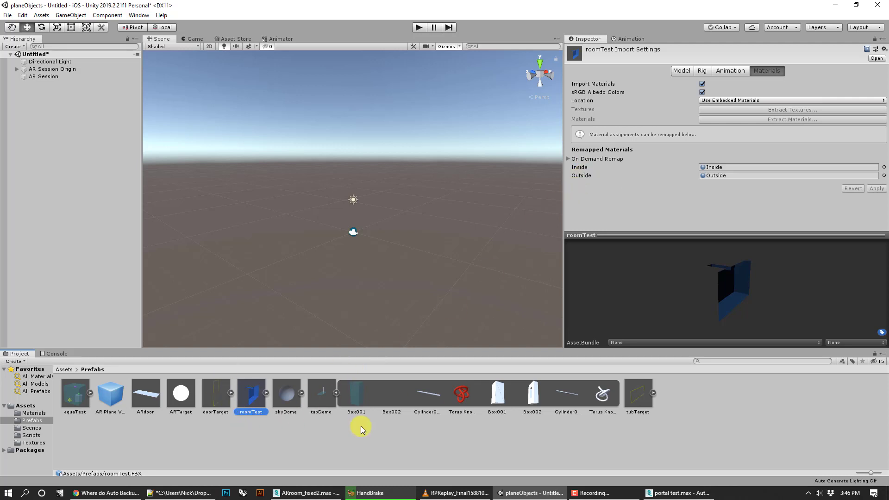
Switch to portal test.max in 3ds Max, select the door frame and look up the options for exporting only the selection
left_click(678, 493)
left_click(488, 165)
scroll(535, 201, "up", 5)
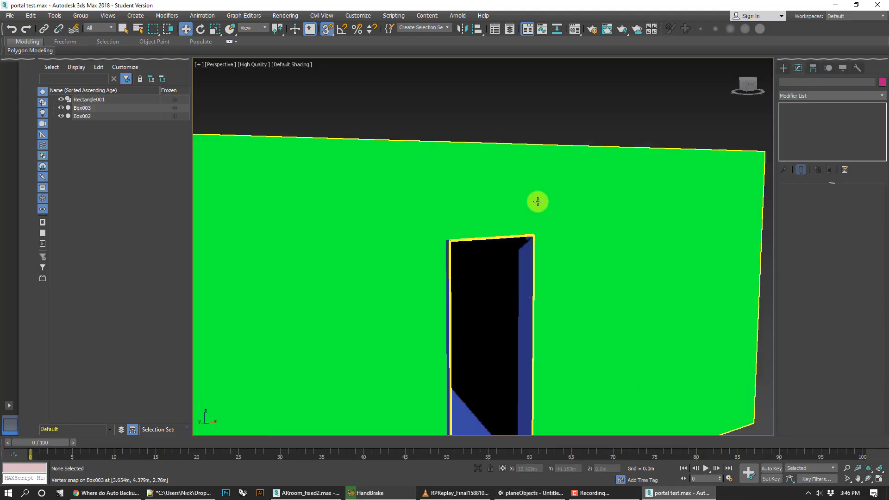
left_click(522, 234)
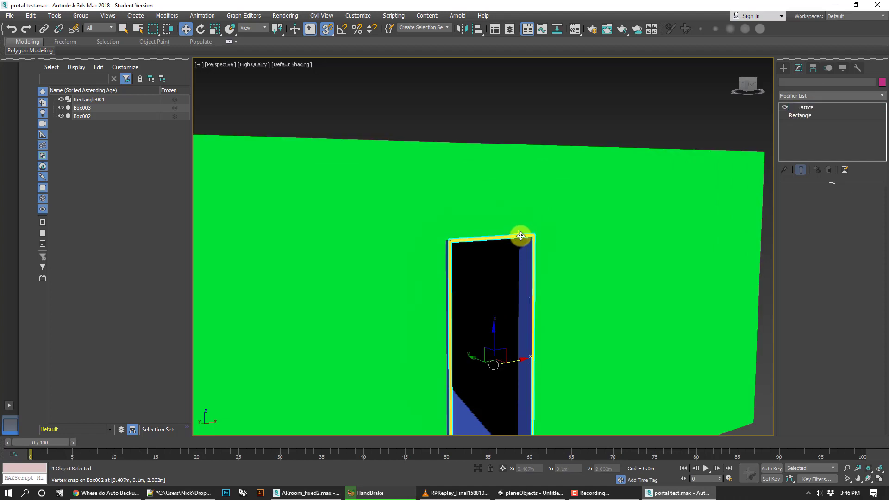
left_click(10, 16)
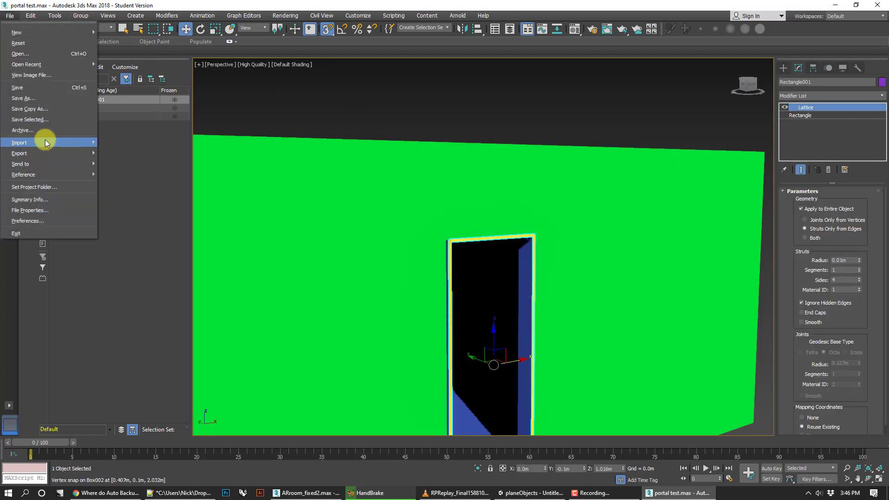
mouse_move(47, 154)
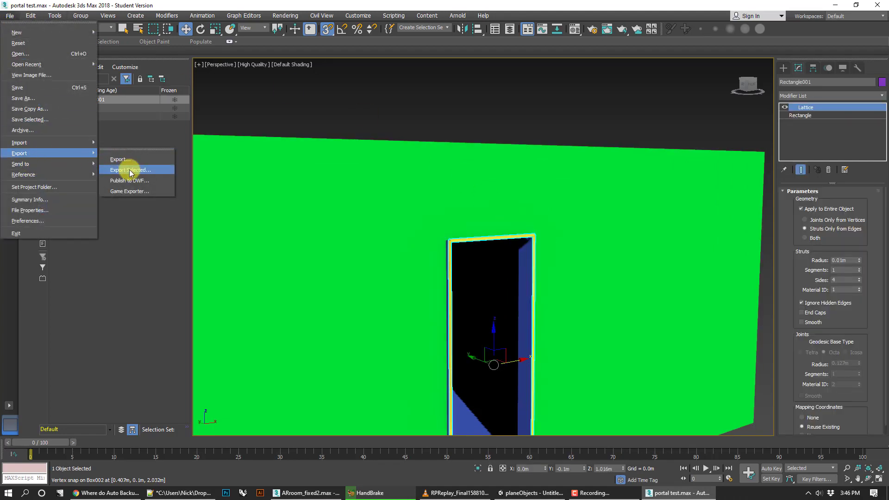
left_click(304, 120)
scroll(324, 136, "down", 5)
middle_click_drag(327, 138, 396, 143, "alt")
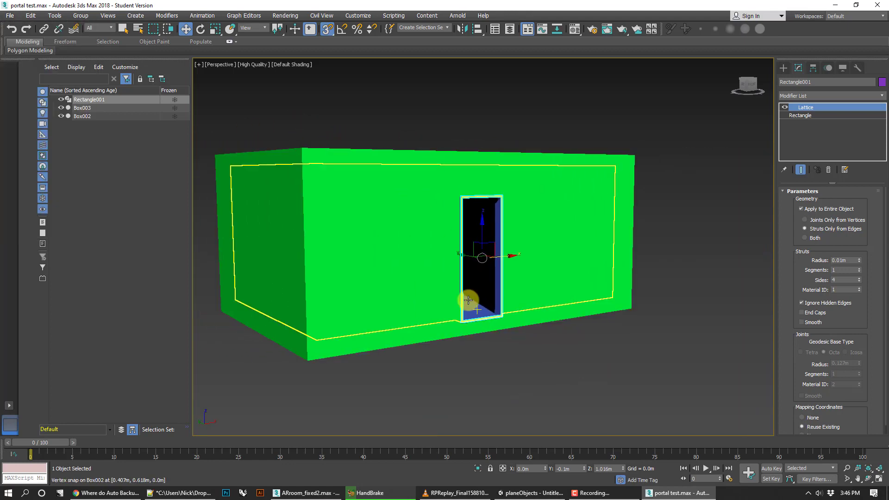
Switch to ARroom_fixed2.max, select the outer shell Rectangle001 and examine the room model from several angles
left_click(298, 494)
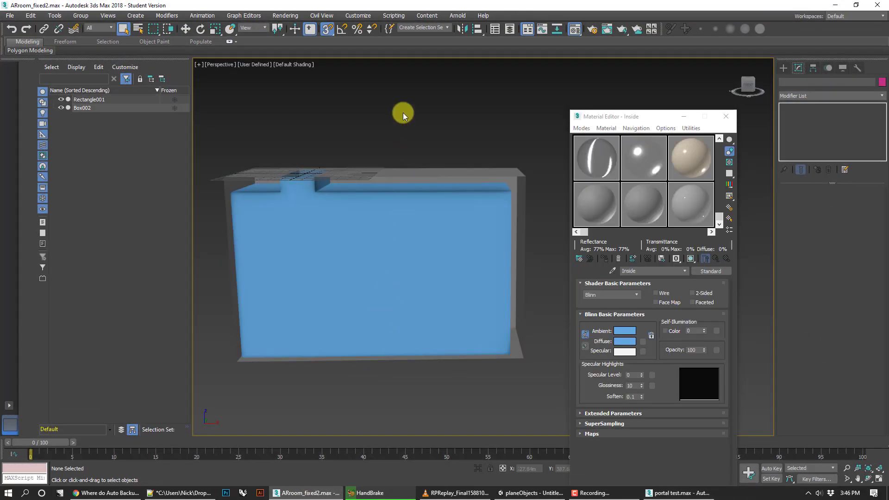
left_click(411, 172)
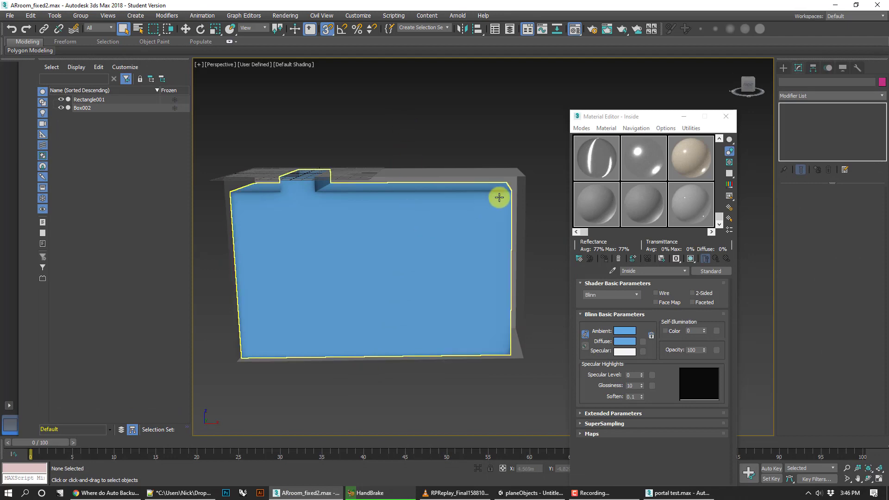
left_click(527, 199)
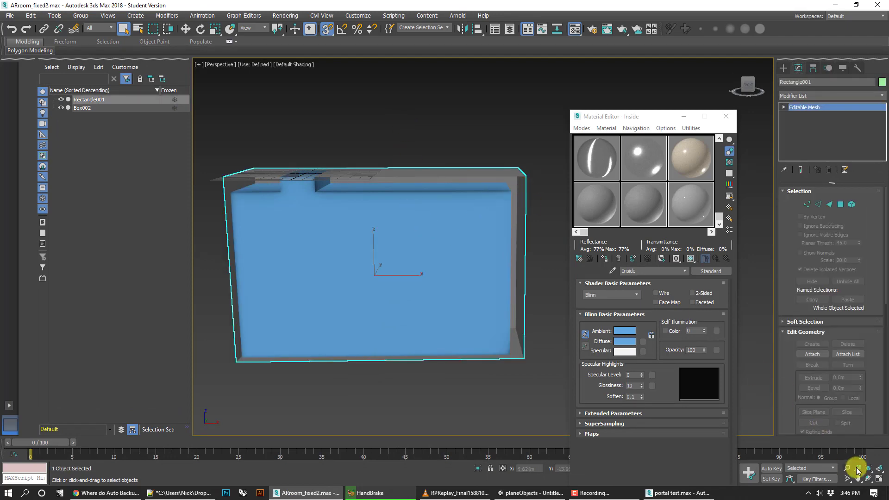
left_click(870, 478)
left_click_drag(460, 213, 508, 224)
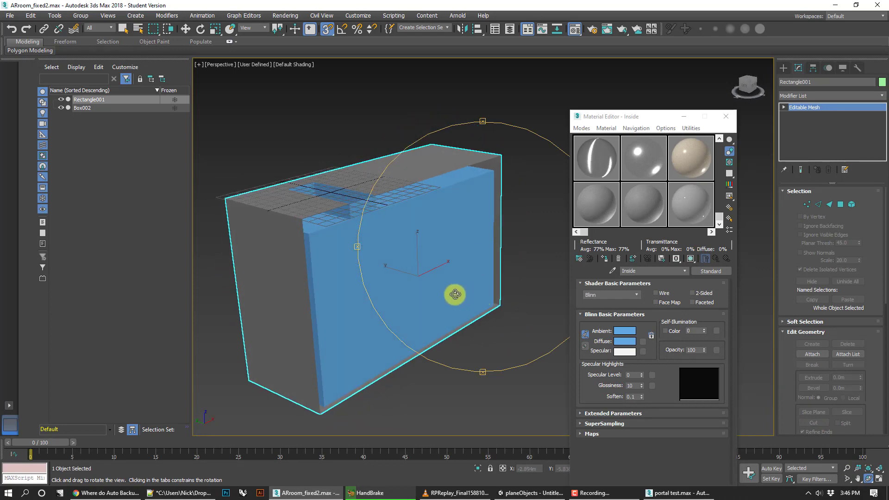
left_click_drag(446, 264, 510, 240)
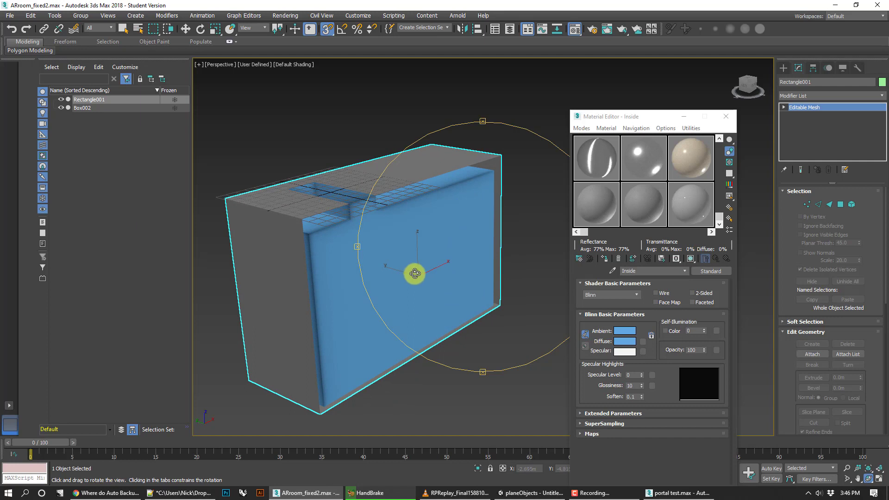
left_click_drag(415, 273, 433, 252)
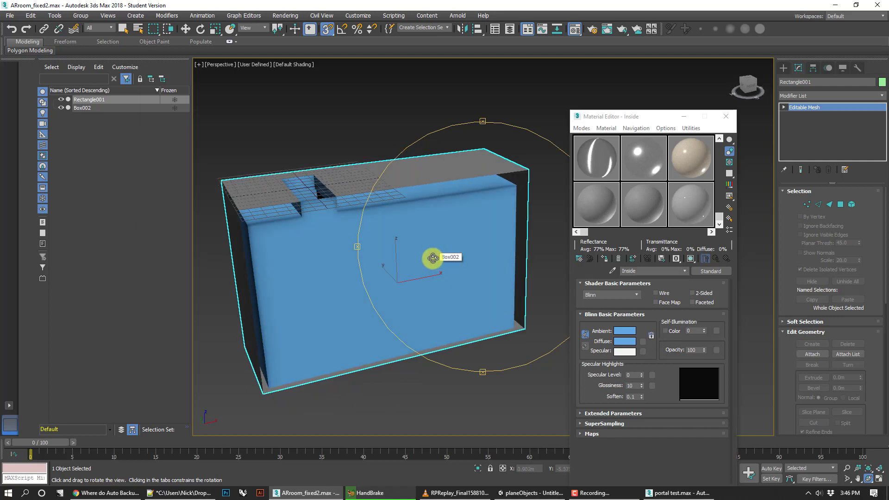
left_click_drag(433, 257, 503, 260)
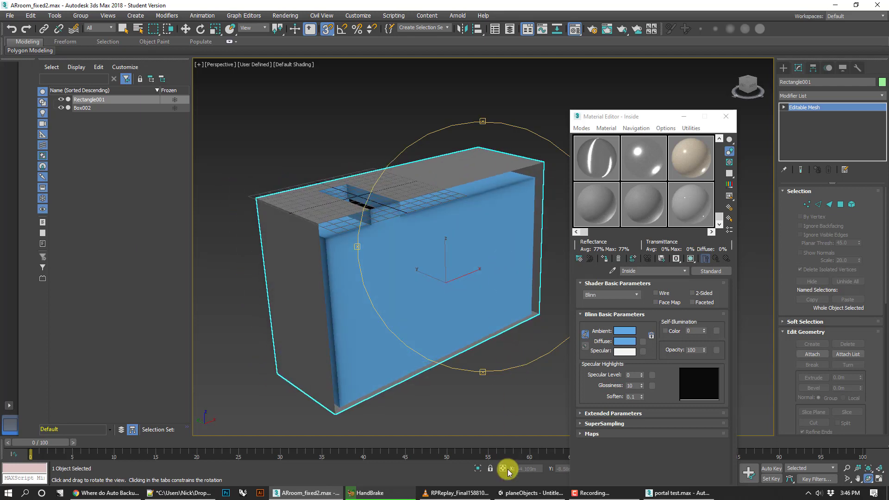
Return to portal test.max in 3ds Max and examine the green room and its door opening with nothing selected
left_click(525, 492)
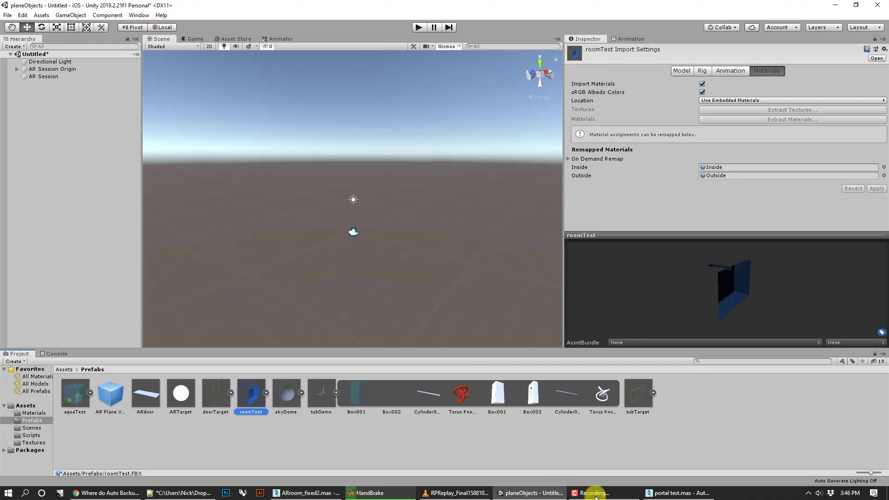
left_click(677, 492)
left_click(556, 139)
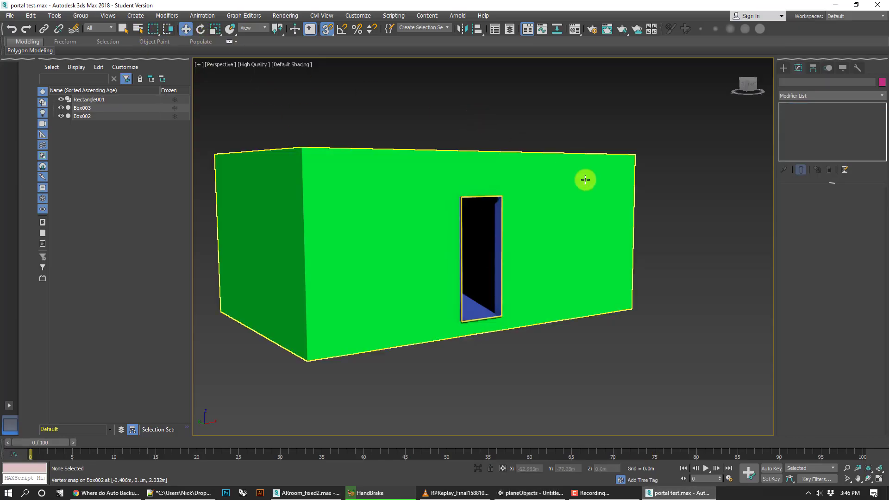
middle_click_drag(641, 159, 574, 173)
left_click(506, 199)
left_click(678, 196)
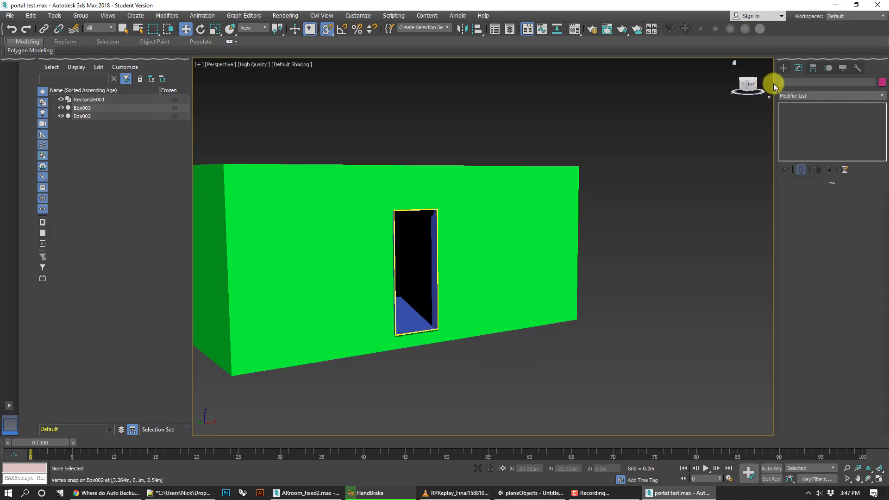
Check which object surrounds the door opening, clear the selection and hide the door frame Rectangle001
left_click(436, 211)
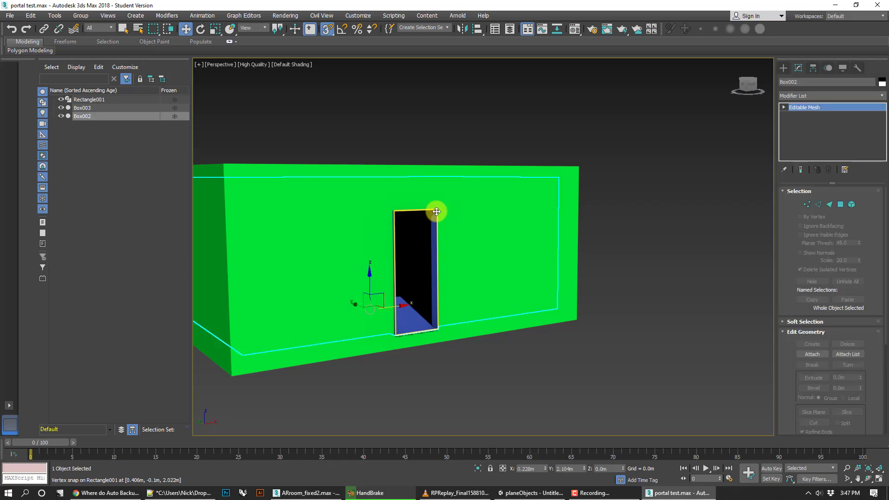
left_click(341, 143)
left_click(140, 99)
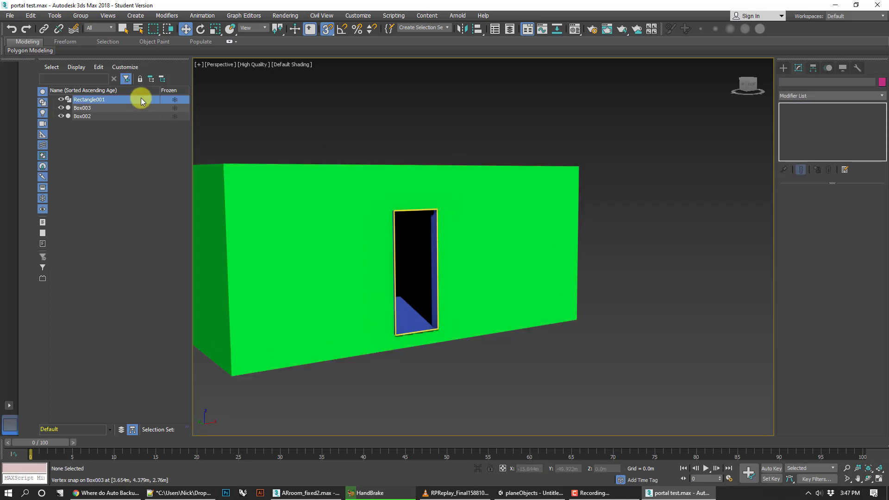
left_click(61, 99)
Draw a straight diagonal line across the door opening from its upper-left corner to its lower-right corner, then deselect it
left_click(784, 67)
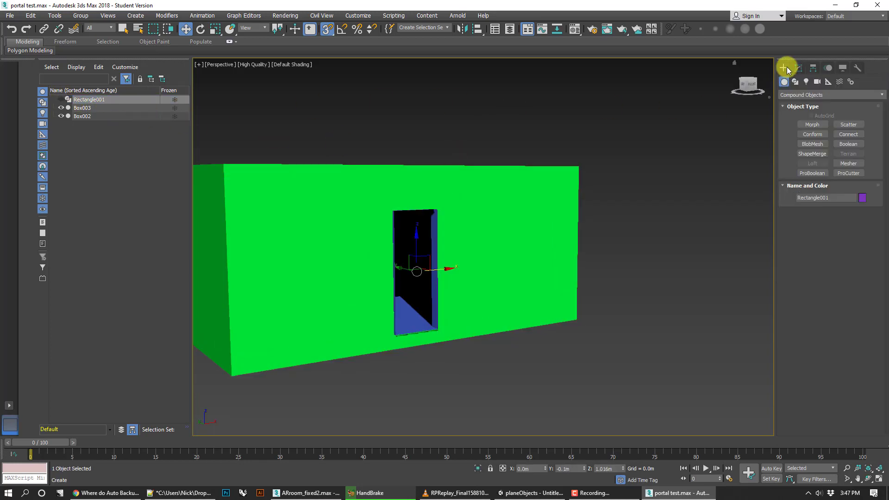
left_click(795, 82)
left_click(821, 132)
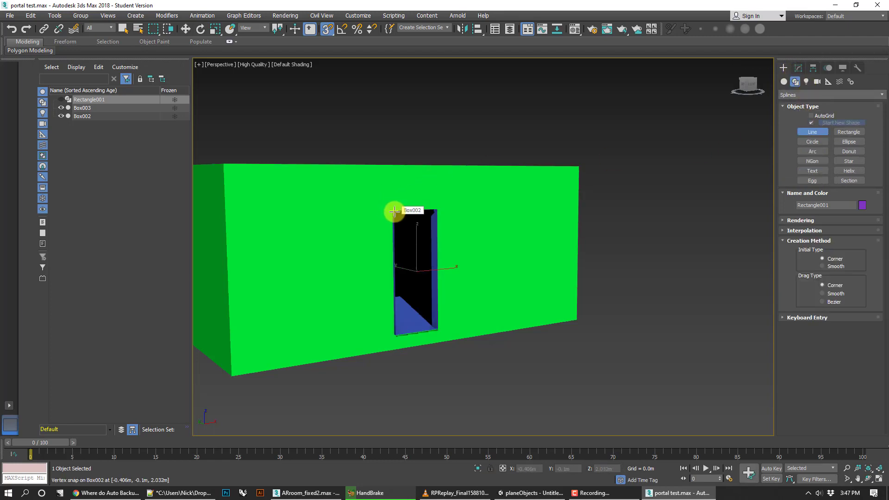
left_click(394, 212)
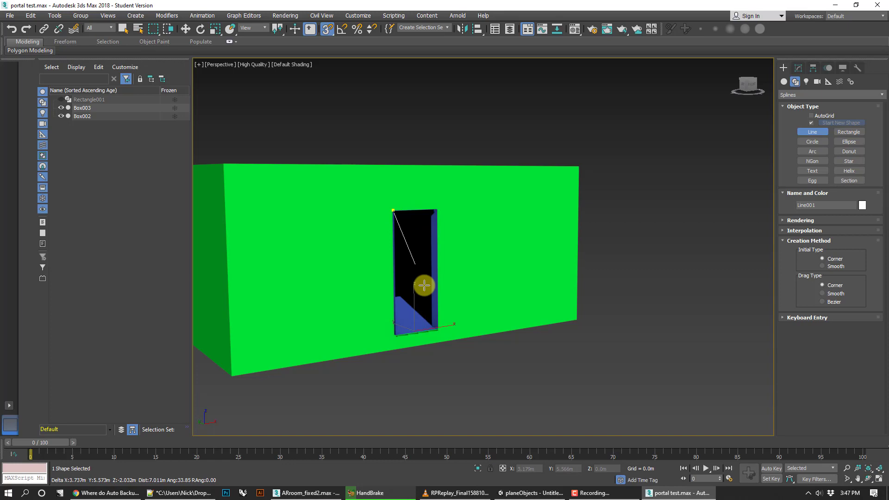
left_click(439, 330)
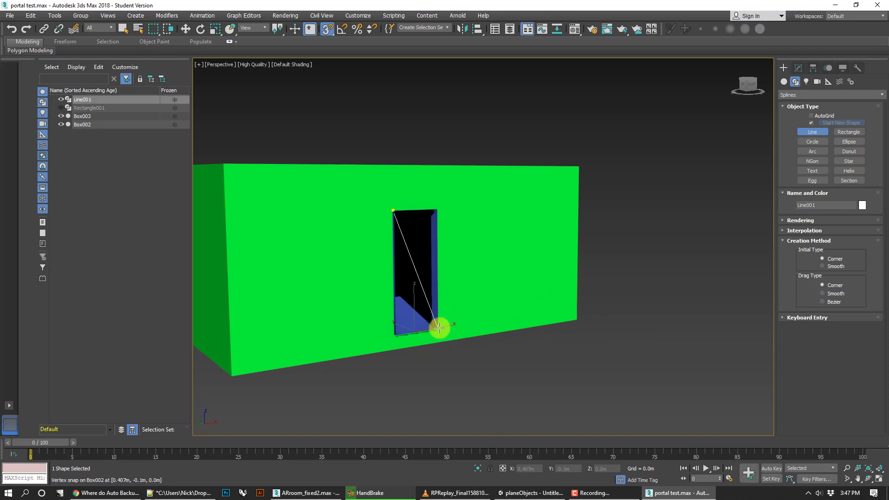
right_click(439, 329)
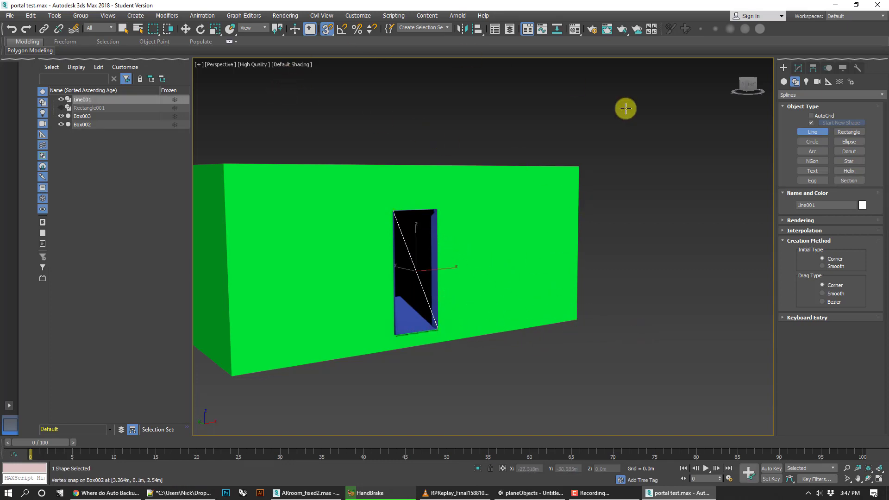
left_click(186, 30)
left_click(394, 122)
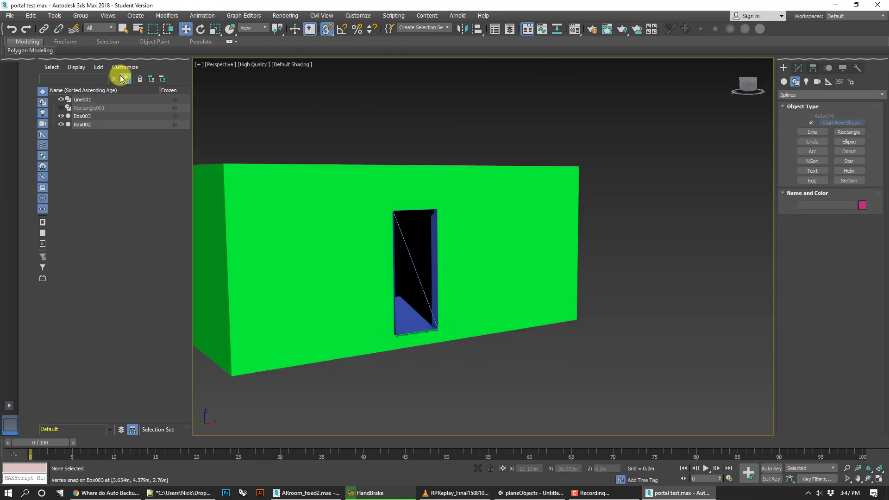
Unhide the door frame Rectangle001, select it with the diagonal line and both boxes, and group all four as Group001
left_click(61, 108)
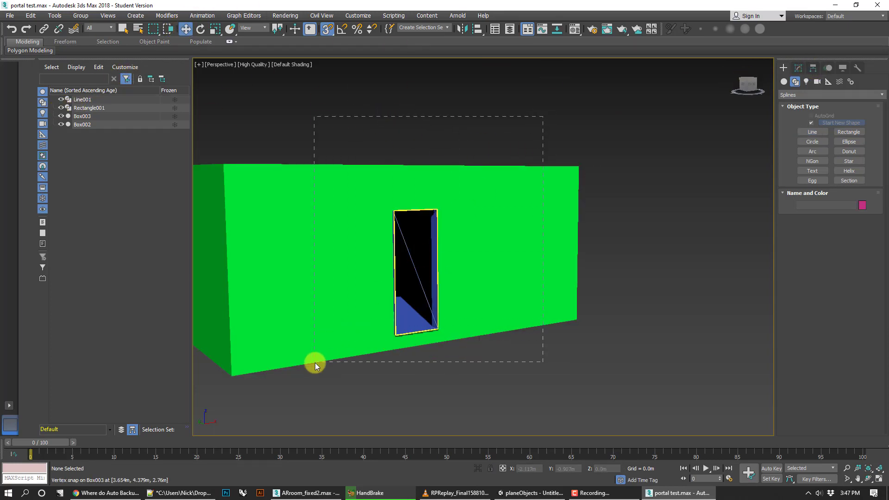
left_click_drag(276, 415, 204, 421)
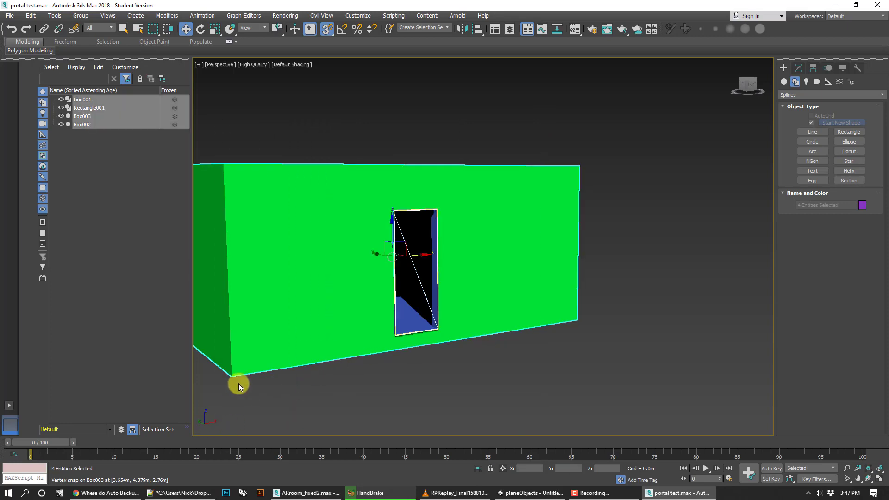
left_click(84, 15)
left_click(91, 24)
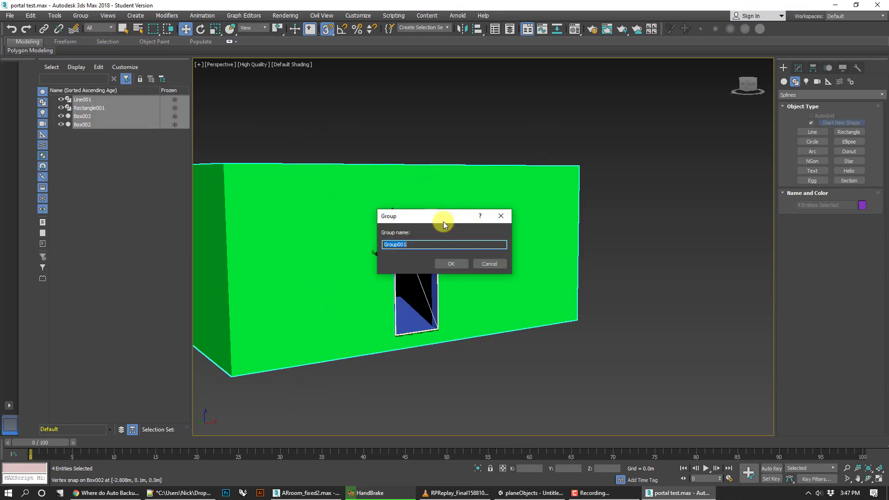
left_click(451, 264)
middle_click_drag(460, 294, 546, 300, "alt")
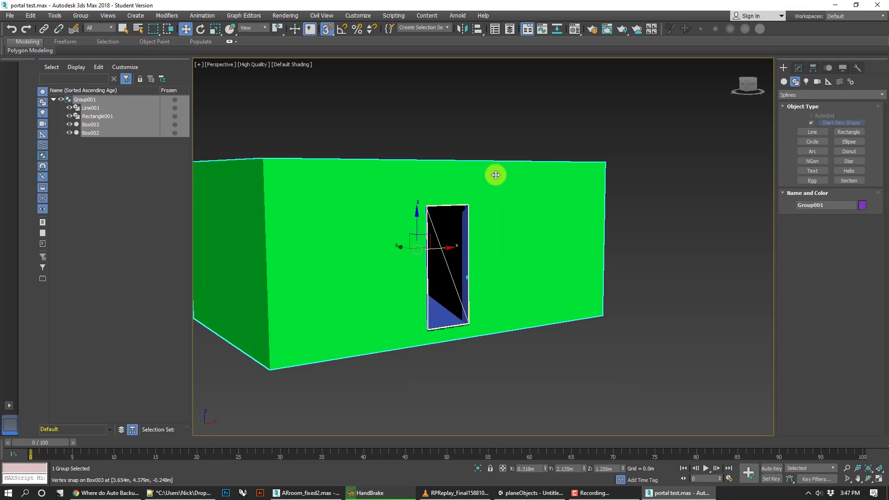
left_click(484, 118)
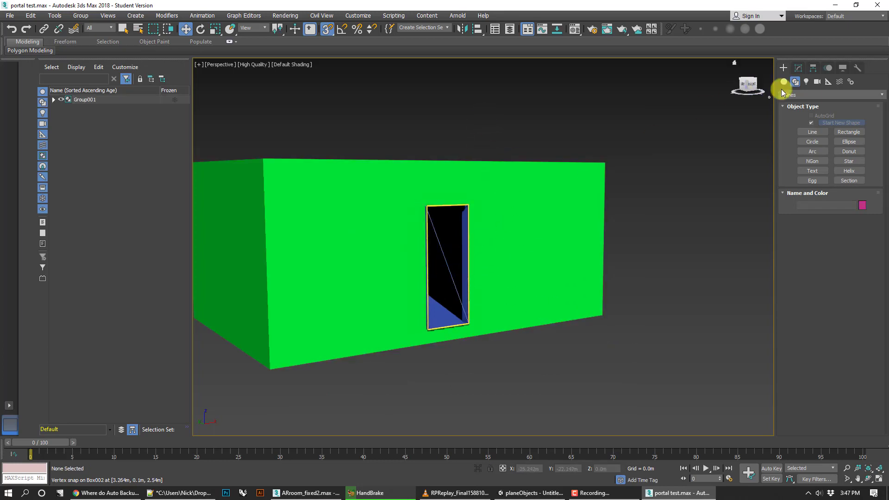
Select the room group and turn on Affect Pivot Only for it, undoing the stray view change
left_click(571, 213)
middle_click_drag(540, 239, 432, 154, "alt")
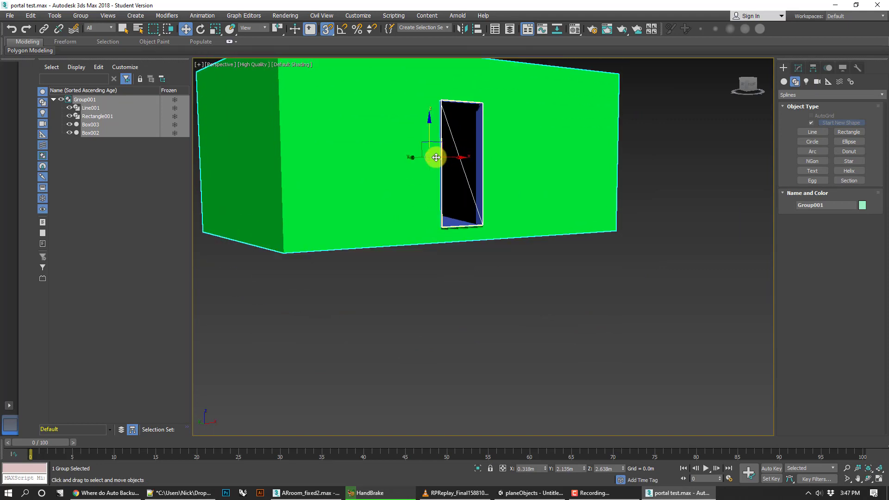
key("shift+z")
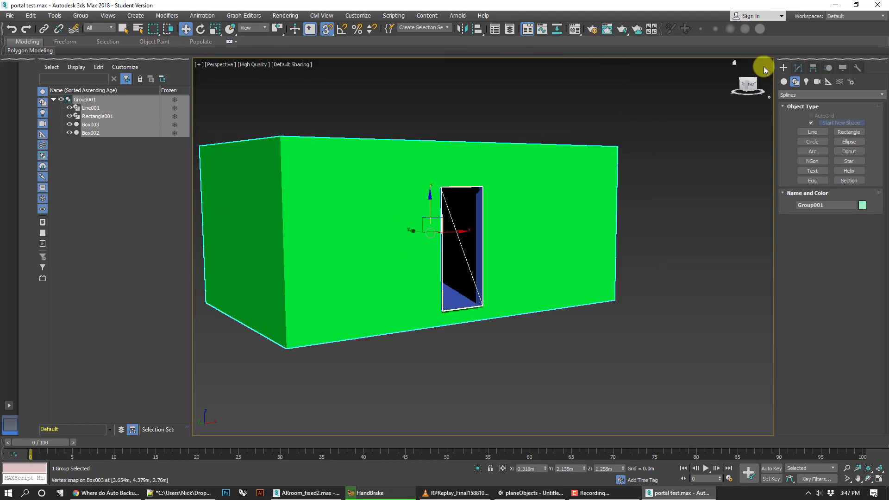
left_click(814, 67)
left_click(840, 134)
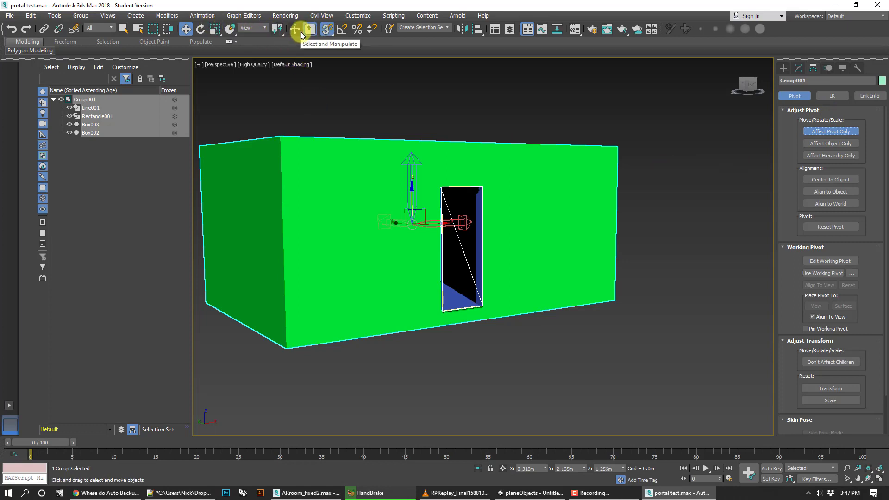
Change the snap targets by disabling Vertex and enabling Midpoint and Pivot
right_click(329, 30)
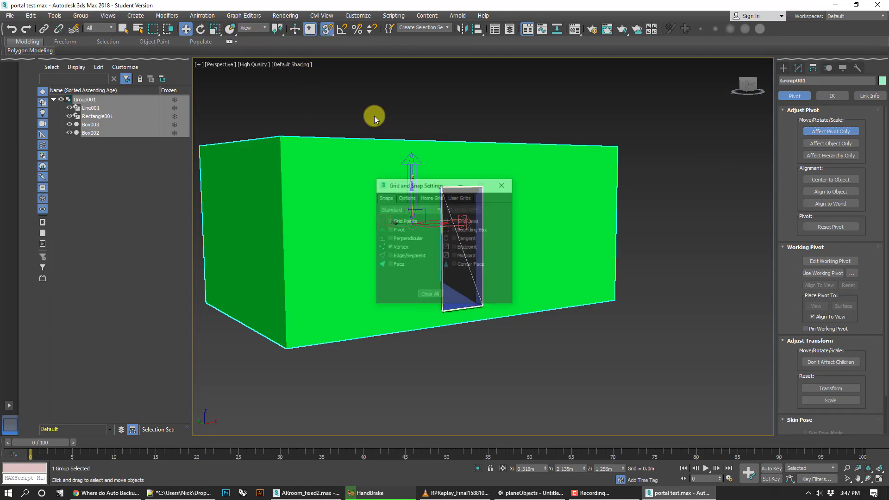
left_click(390, 247)
left_click(454, 256)
left_click(390, 230)
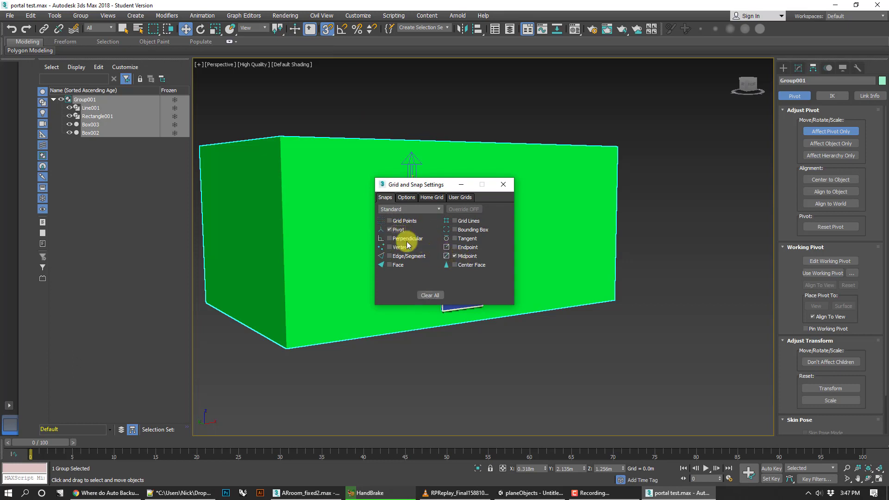
left_click(510, 183)
Snap the group's pivot to the midpoint of the diagonal line in the door opening and end pivot editing
scroll(433, 217, "up", 3)
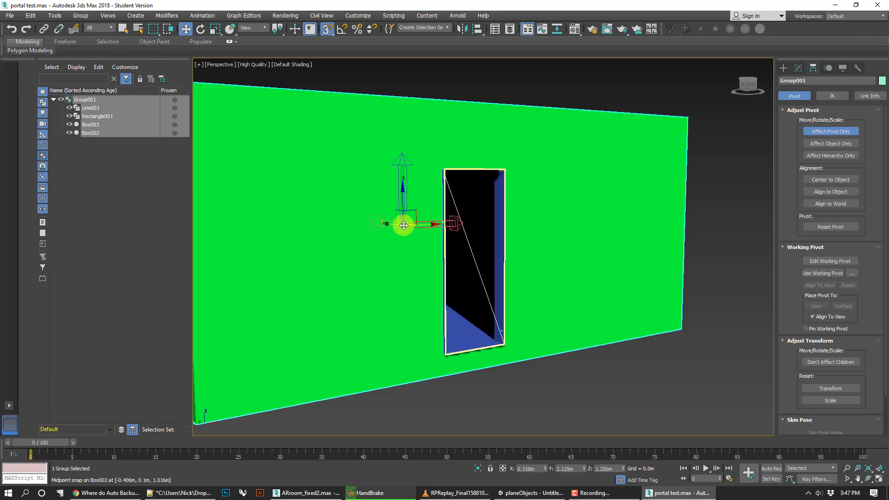
left_click_drag(403, 224, 474, 258)
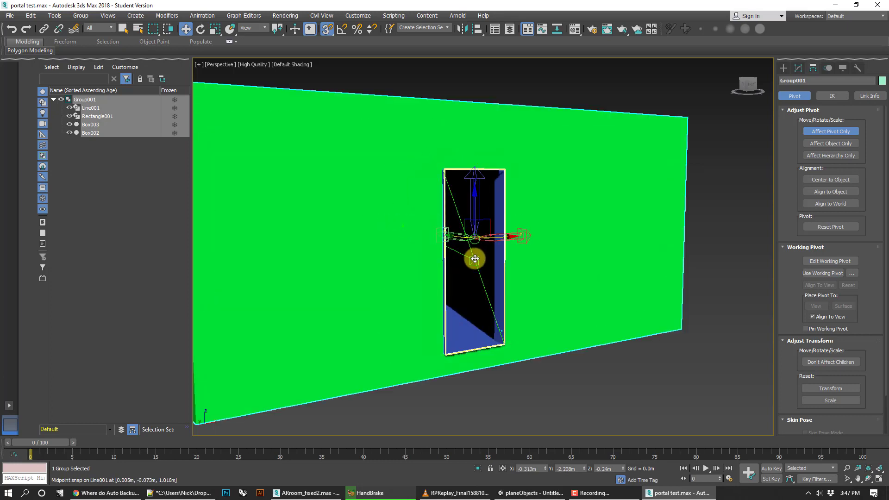
right_click(327, 28)
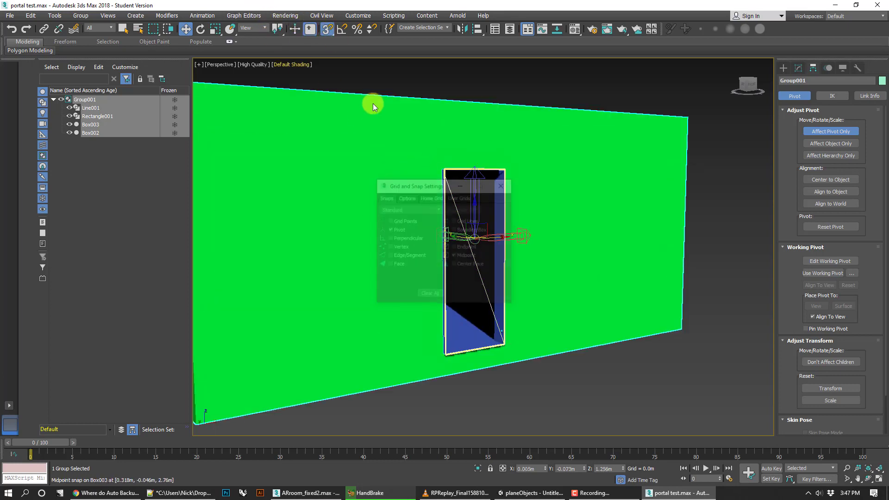
left_click(406, 198)
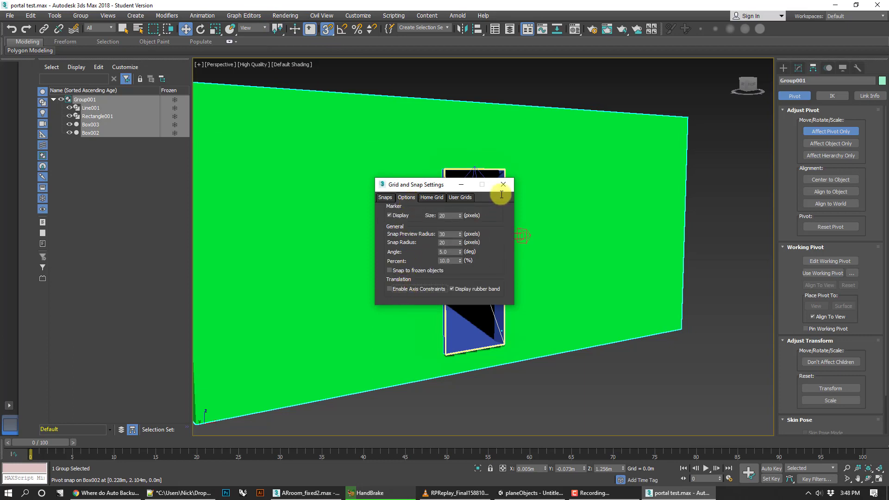
left_click(503, 185)
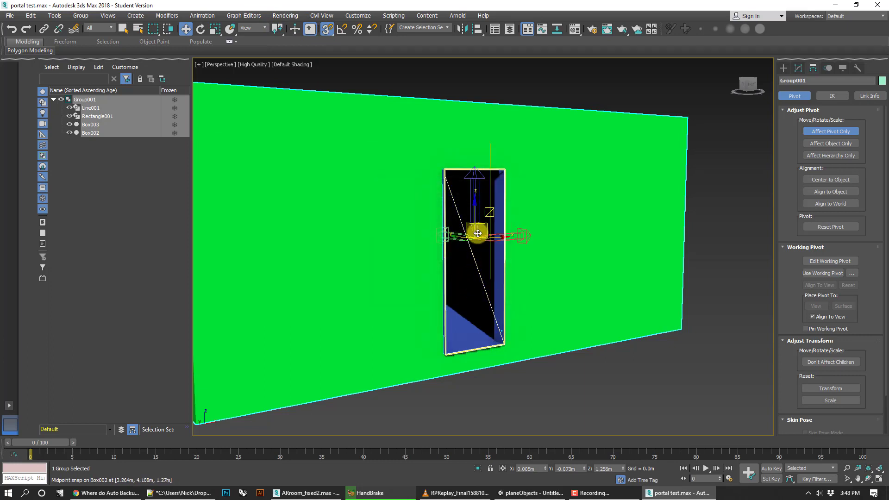
left_click_drag(477, 233, 476, 257)
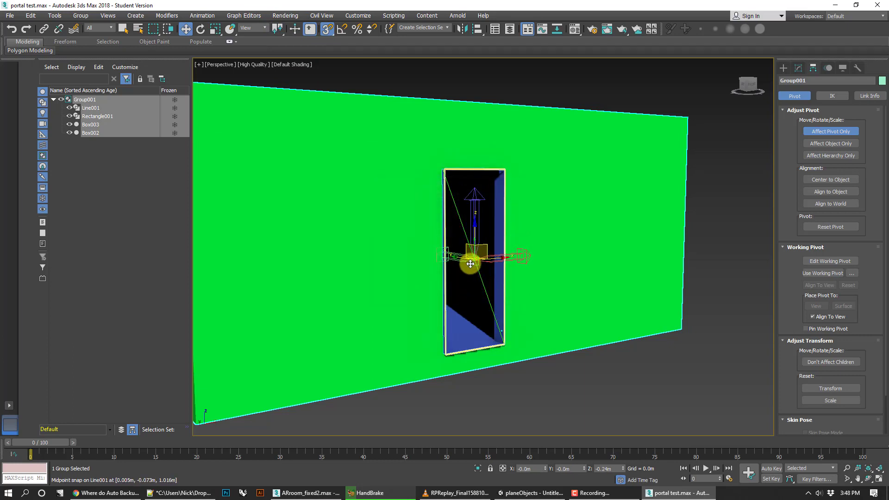
left_click(811, 132)
Move the group to the world origin by setting its absolute X, Y and Z positions to 0
middle_click_drag(550, 270, 524, 262)
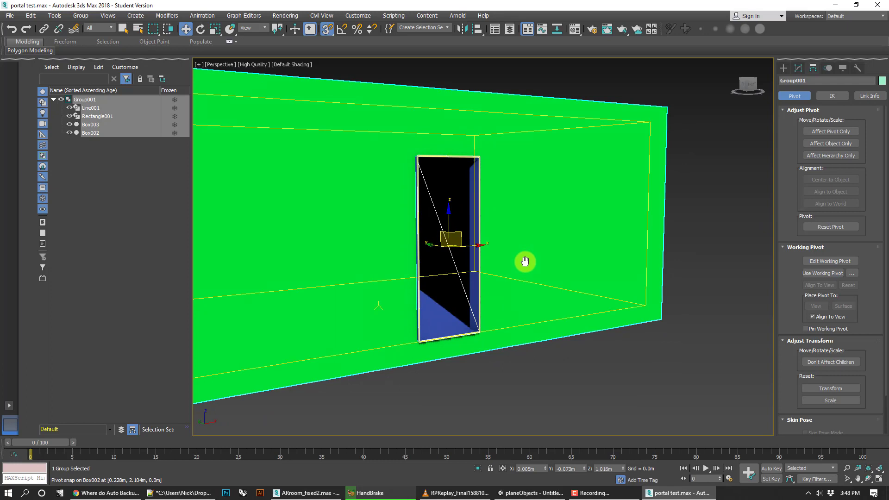
scroll(525, 262, "down", 3)
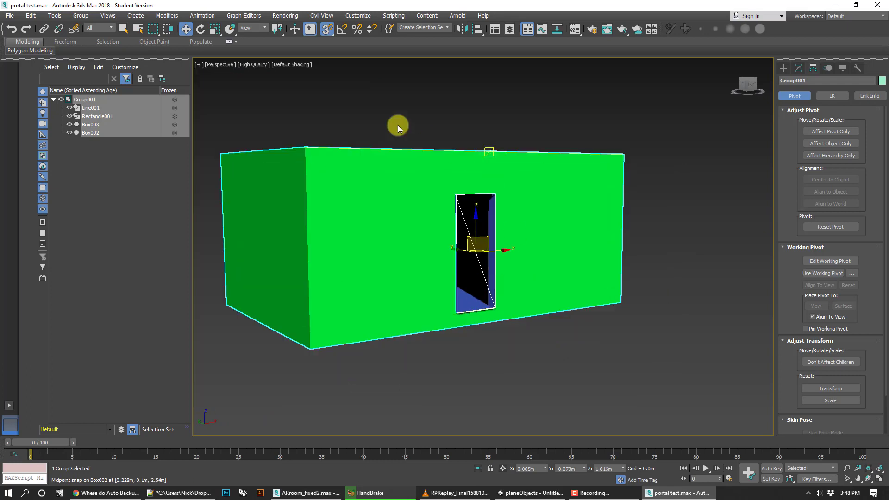
right_click(186, 28)
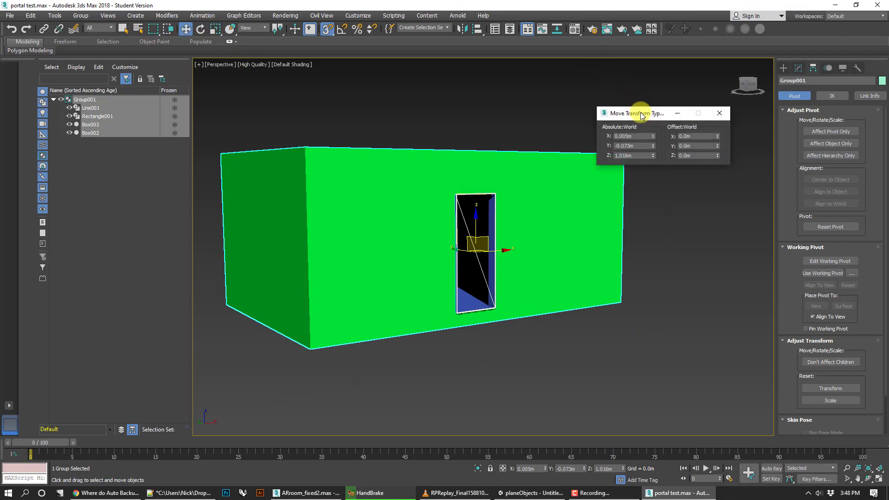
left_click_drag(643, 112, 569, 123)
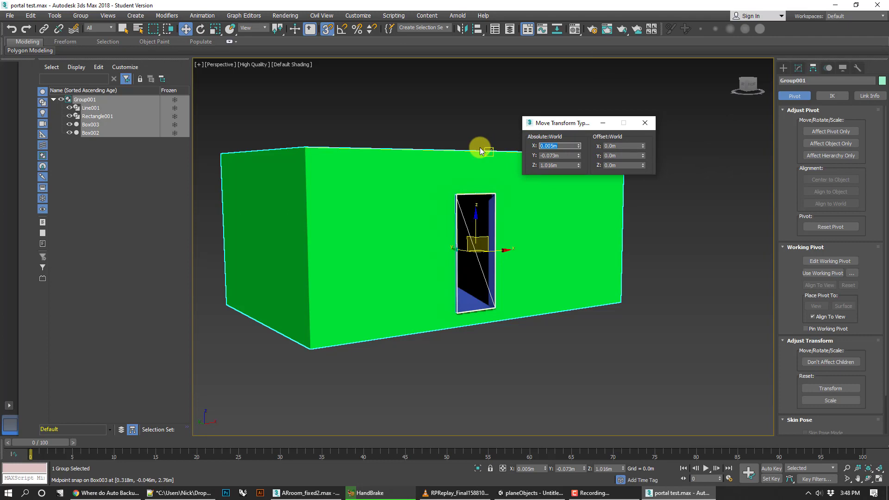
type("0")
key("Tab")
type("0")
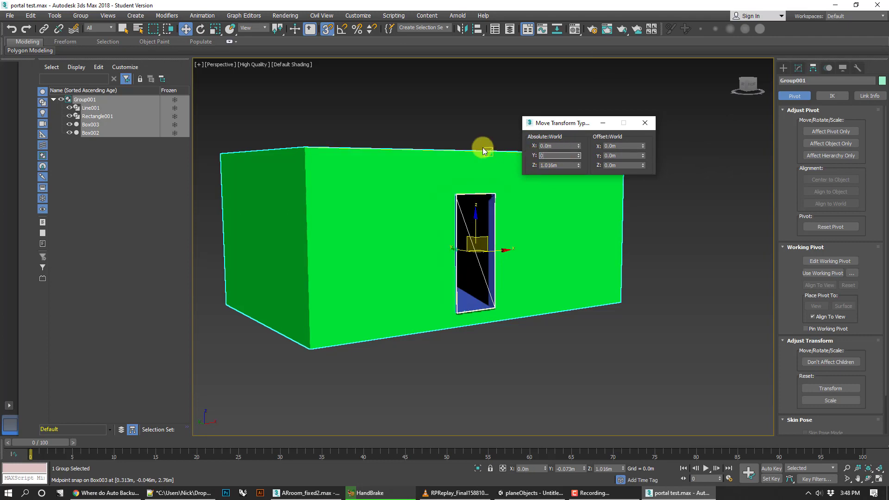
key("Tab")
type("0")
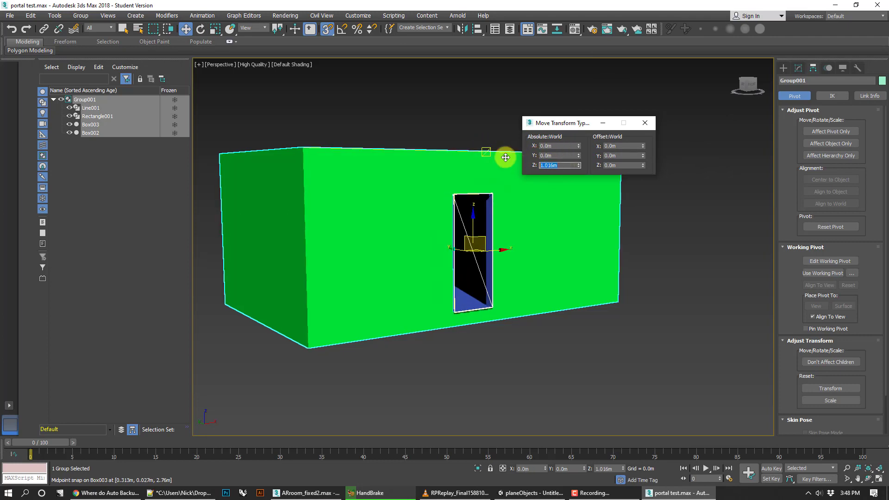
key("Return")
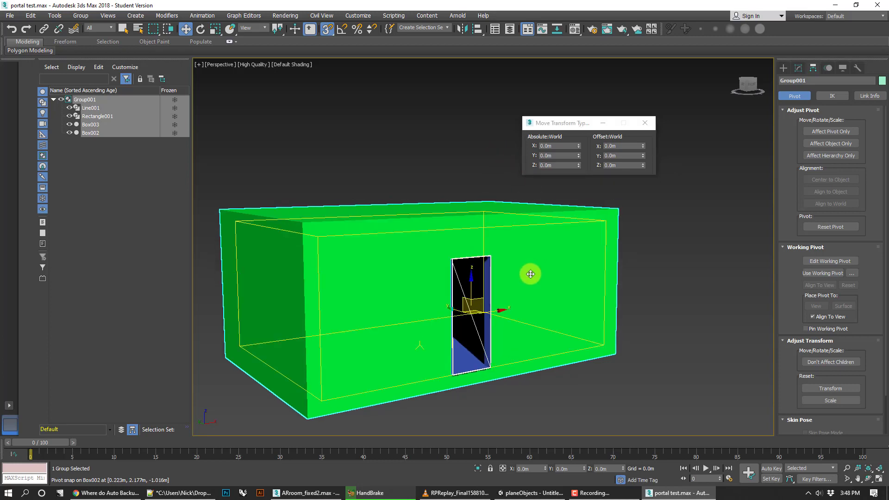
Set the group's absolute X rotation to -90 degrees and return to the Move tool
middle_click_drag(569, 284, 569, 200)
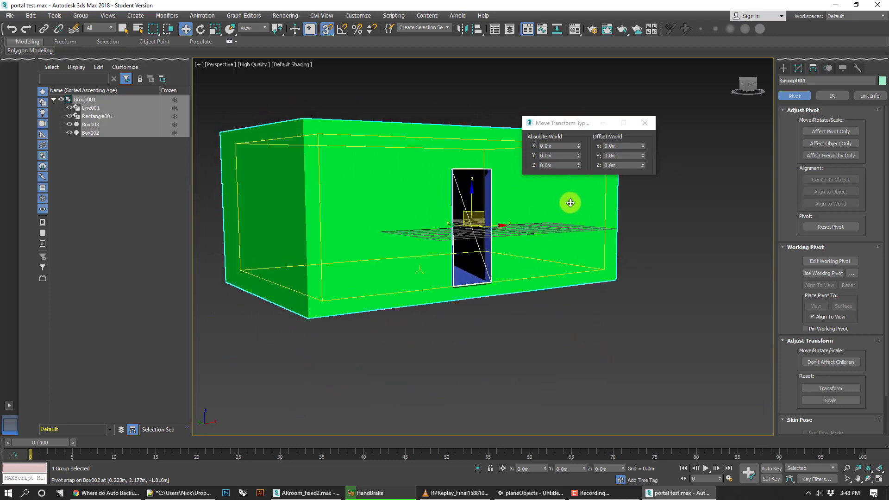
left_click(202, 30)
left_click(553, 147)
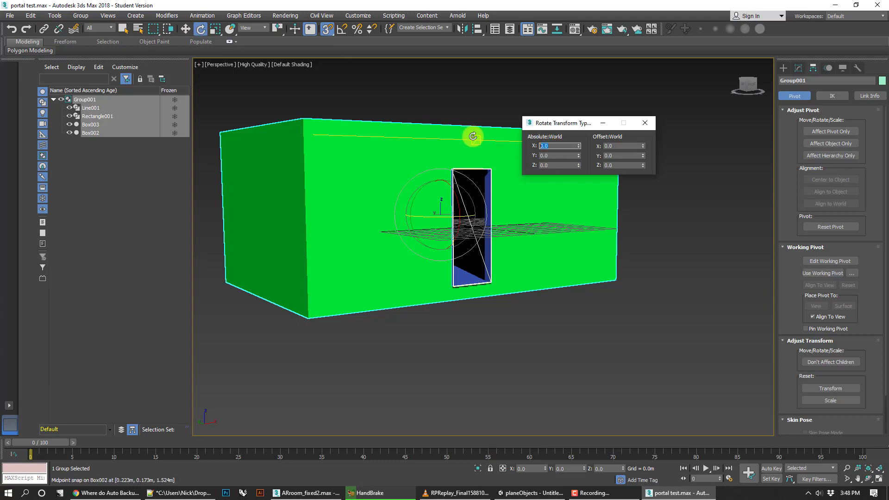
key("Return")
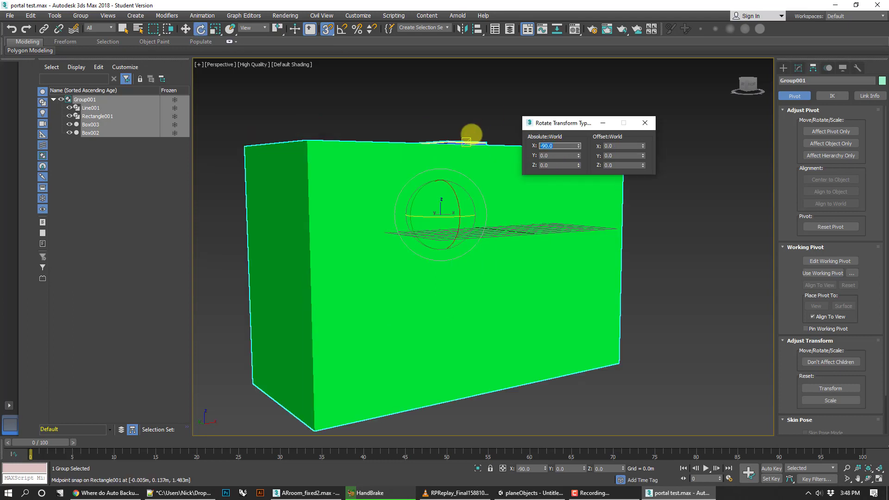
key("w")
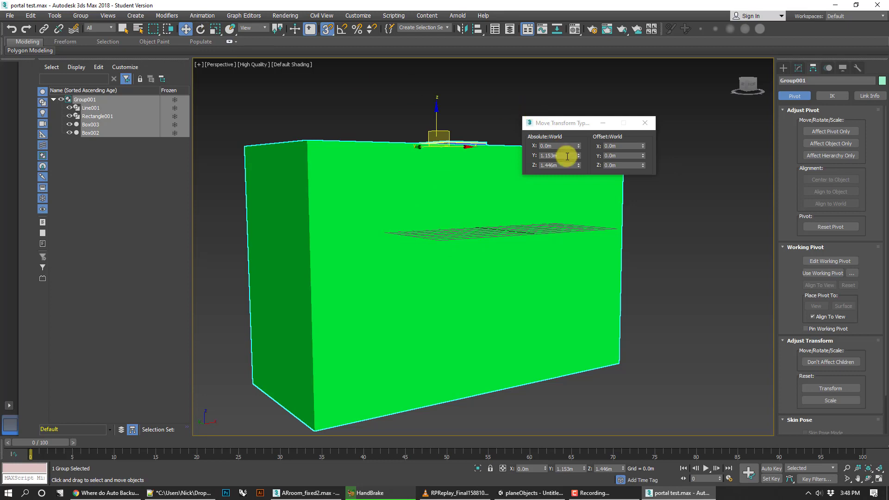
Set the group's absolute Y and Z positions to 0 and deselect it
left_click(560, 157)
type("0")
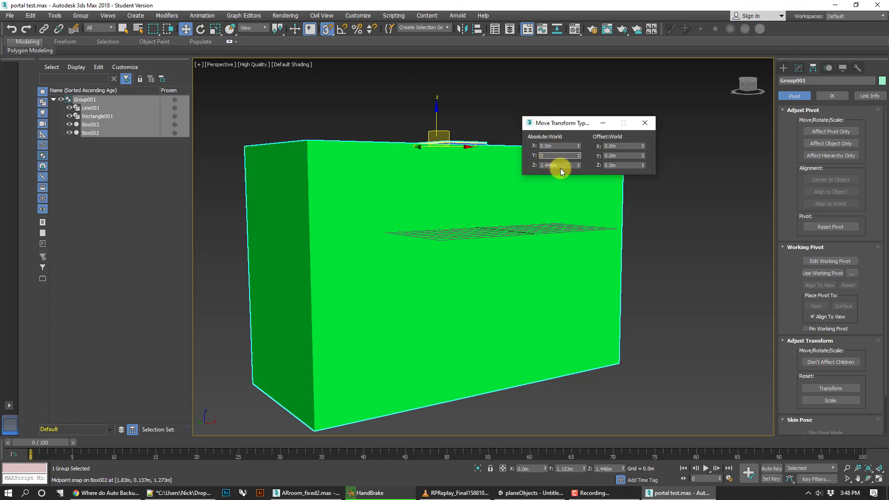
left_click_drag(564, 165, 516, 165)
type("0")
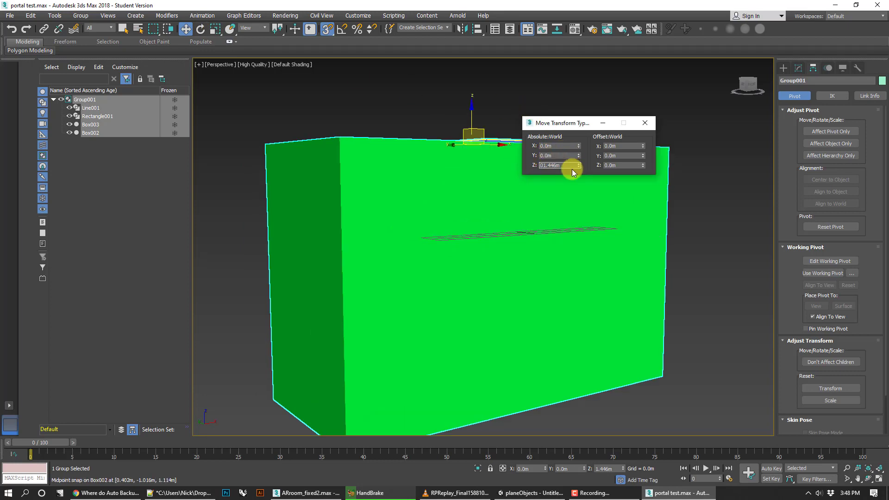
key("Return")
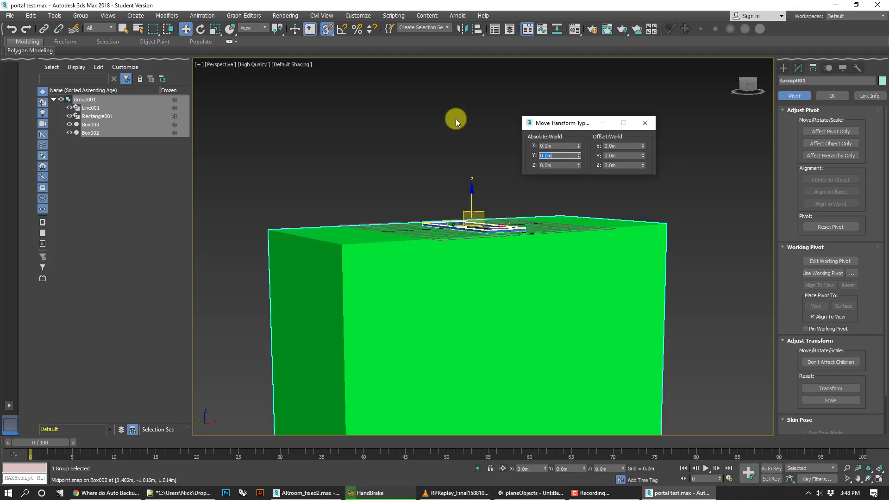
left_click(492, 177)
middle_click_drag(476, 208, 486, 221)
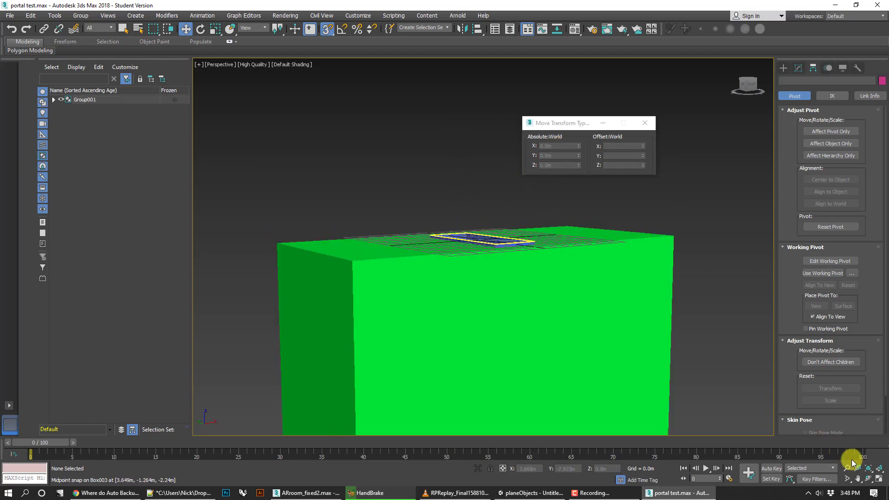
Ungroup the room, door frame and diagonal line into separate objects
left_click(867, 482)
left_click_drag(554, 299, 510, 311)
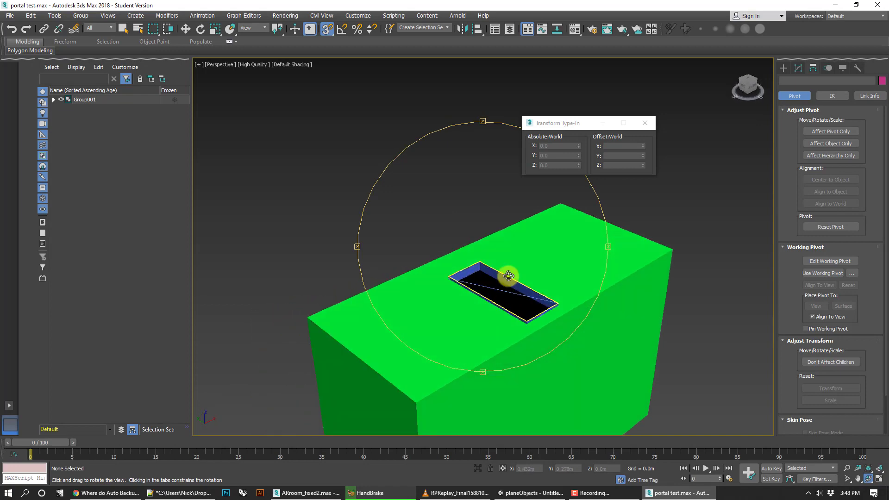
left_click_drag(509, 278, 423, 228)
left_click(185, 29)
middle_click_drag(401, 221, 413, 204, "alt")
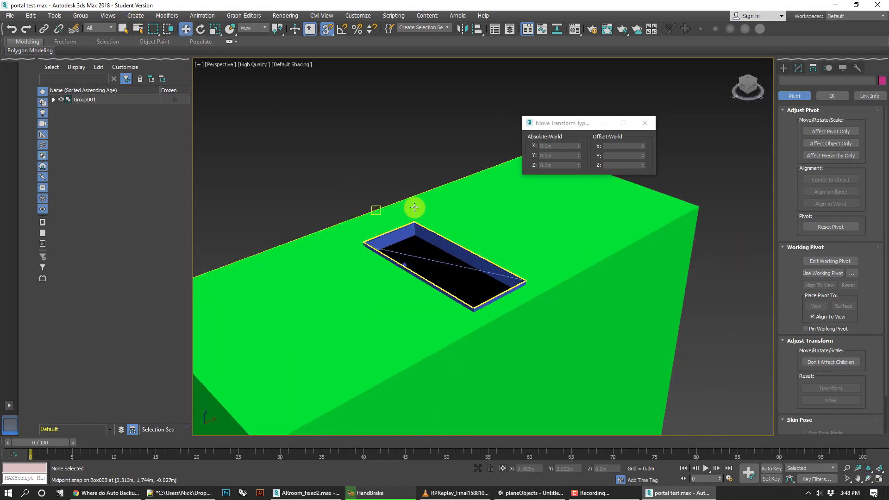
left_click(413, 204)
left_click(80, 15)
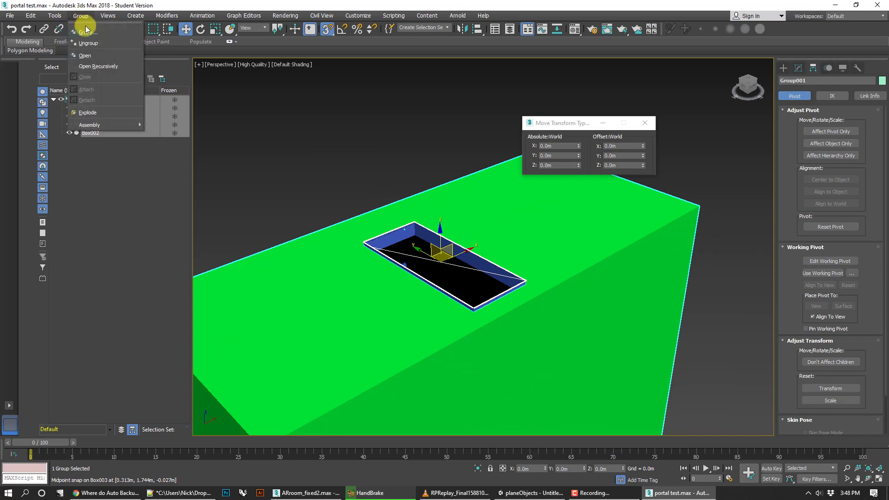
left_click(92, 44)
Delete the diagonal helper line across the door opening
left_click(457, 267)
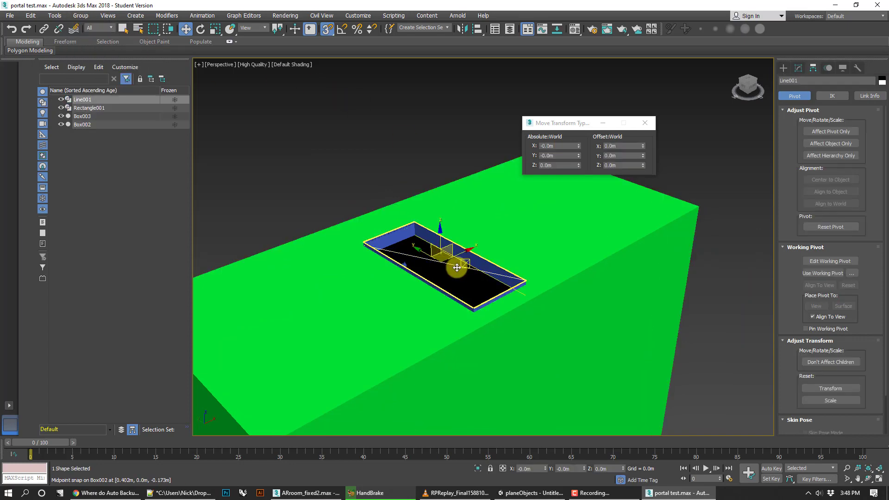
key("Delete")
scroll(458, 269, "down", 2)
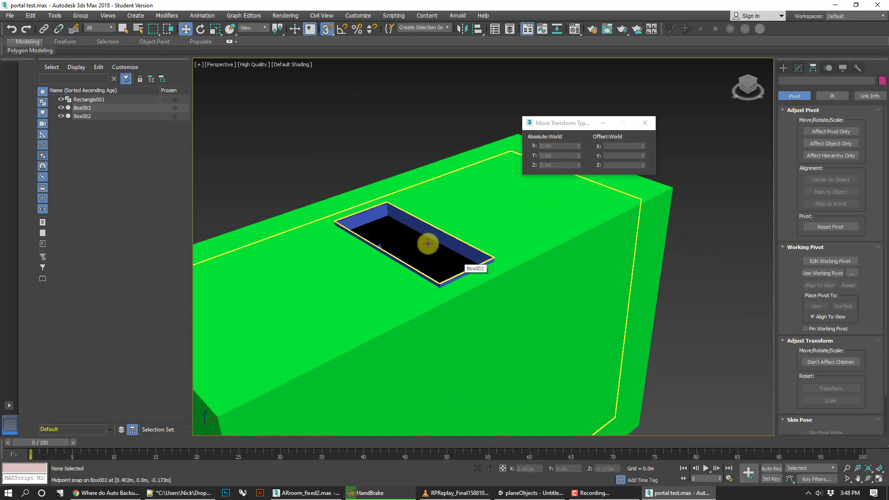
scroll(423, 178, "down", 3)
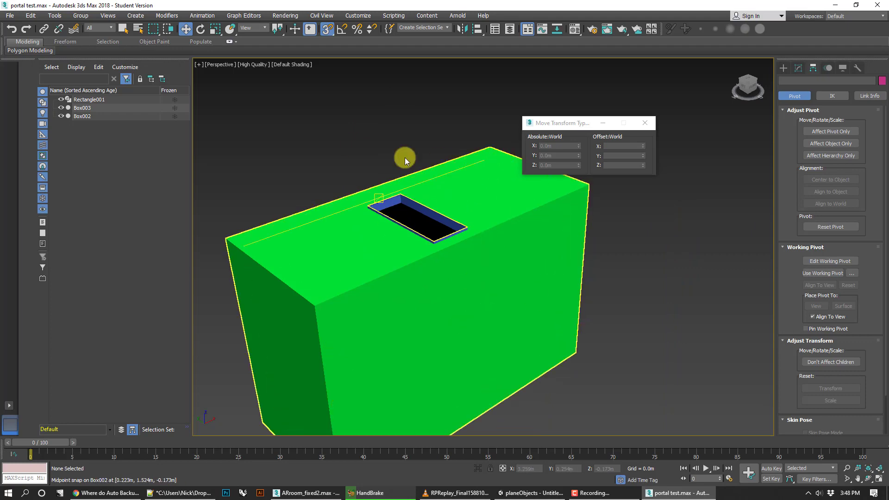
Delete the large long-side polygon of the green outer box, then leave polygon editing and deselect the box
left_click(508, 222)
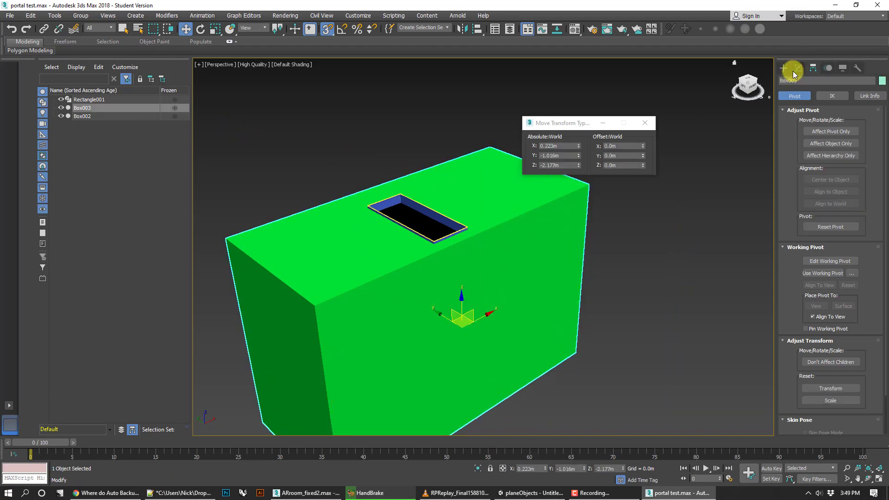
left_click(798, 68)
left_click(842, 204)
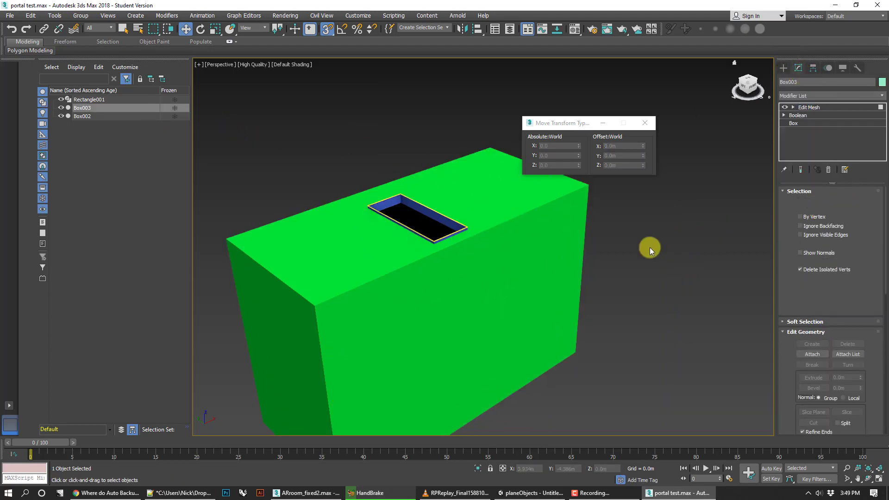
left_click(533, 253)
key("Delete")
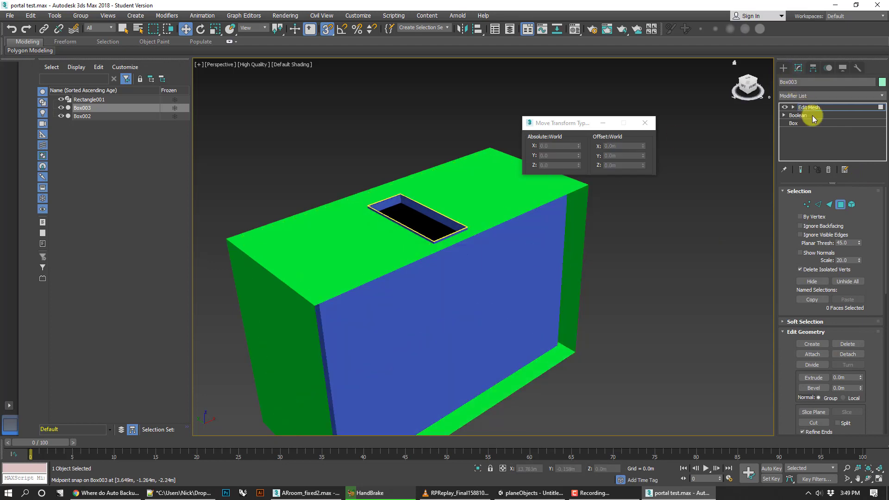
left_click(840, 204)
left_click(751, 207)
middle_click_drag(546, 323, 526, 298)
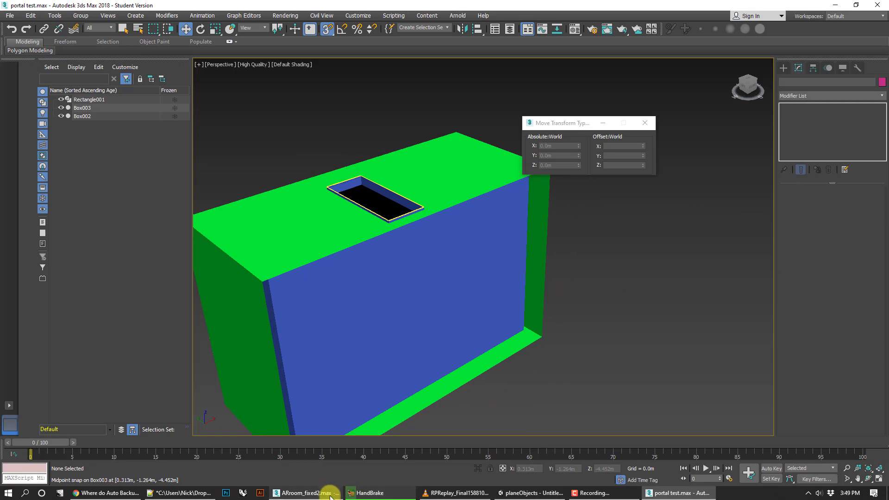
Switch to ARroom_fixed2.max and examine its blue inner box and grey outer shell as separate meshes
left_click(306, 493)
mouse_move(478, 267)
left_mouse_down()
mouse_move(441, 273)
mouse_move(441, 334)
mouse_move(471, 268)
left_mouse_up()
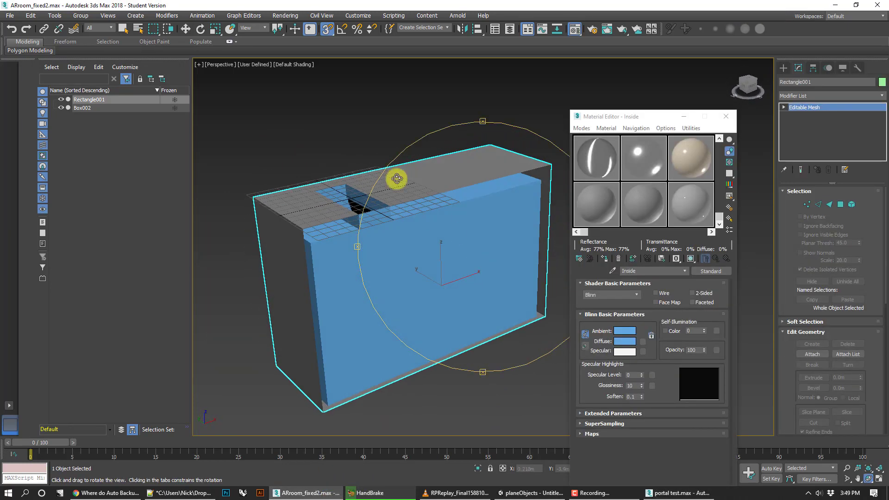
left_click(185, 29)
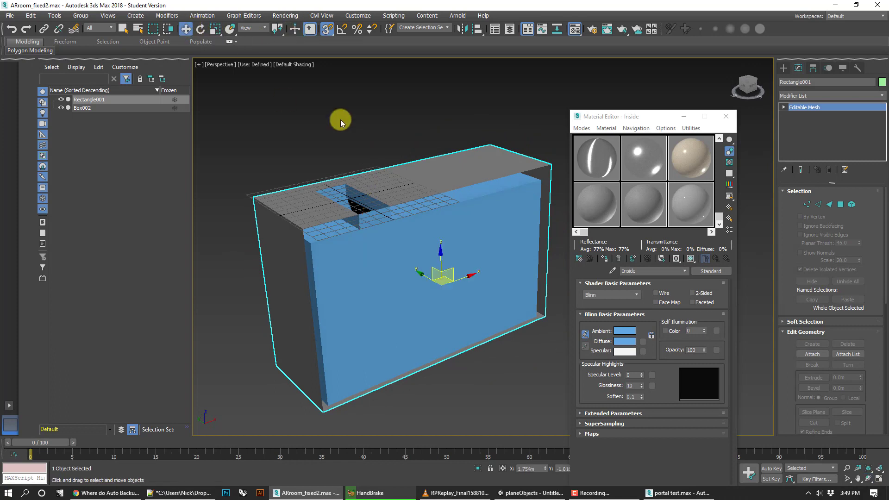
left_click(343, 120)
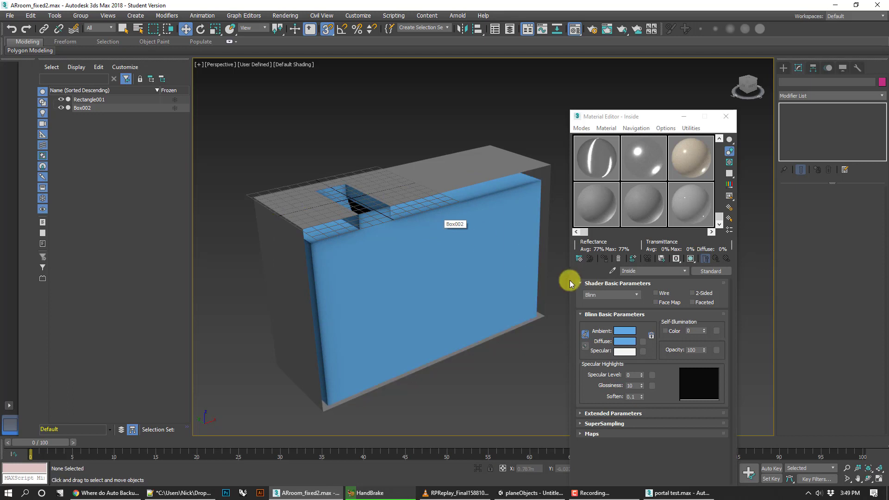
left_click(490, 248)
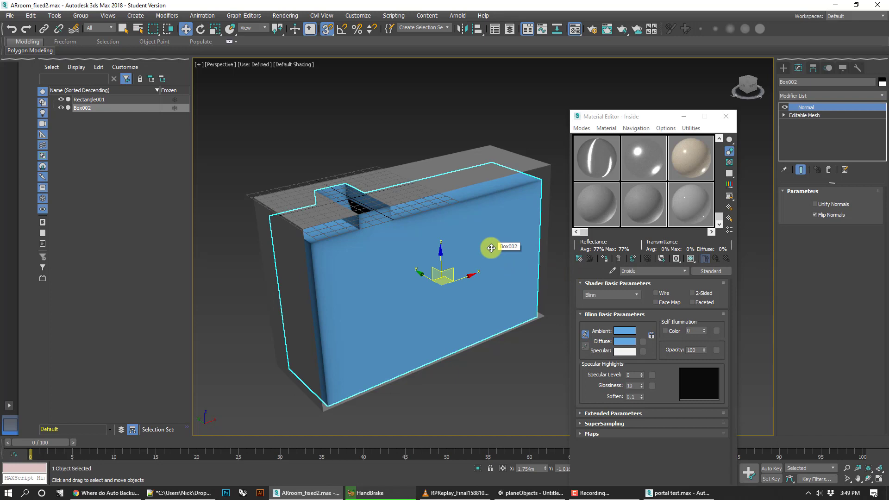
left_click(511, 153)
left_click(509, 152)
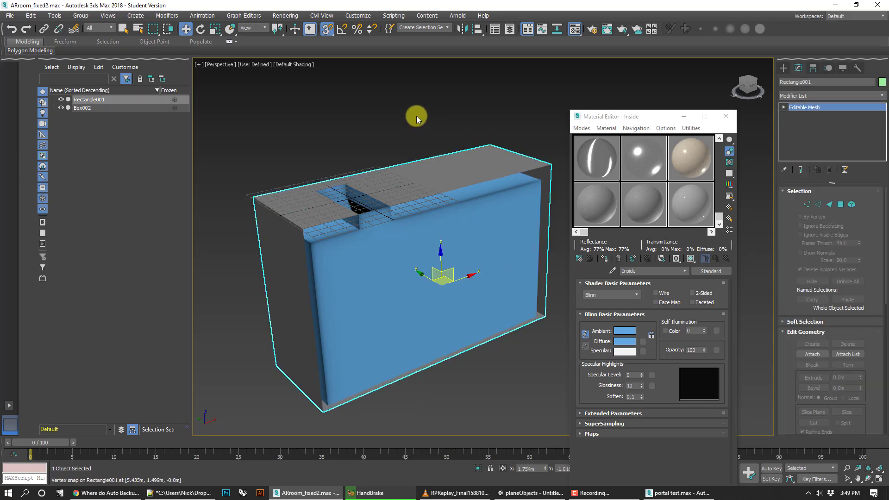
left_click(415, 112)
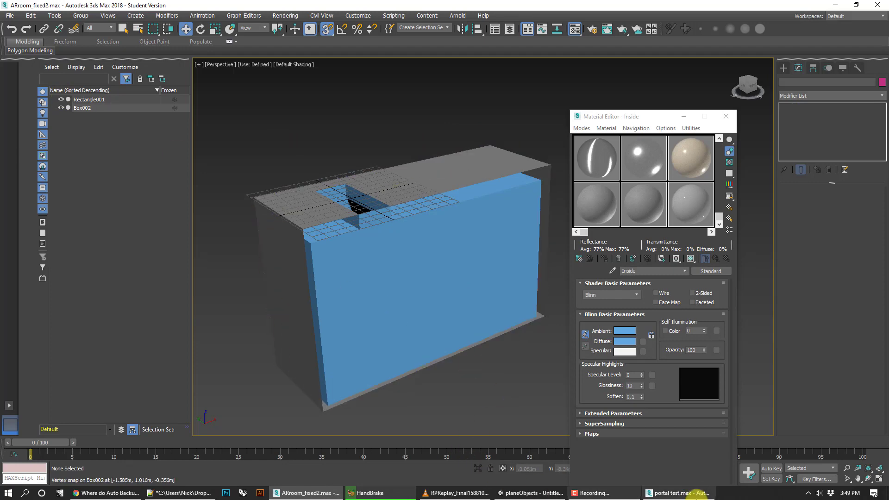
Return to portal test.max, select the rectangular door frame and look at the export options without exporting
left_click(680, 492)
scroll(370, 194, "up", 6)
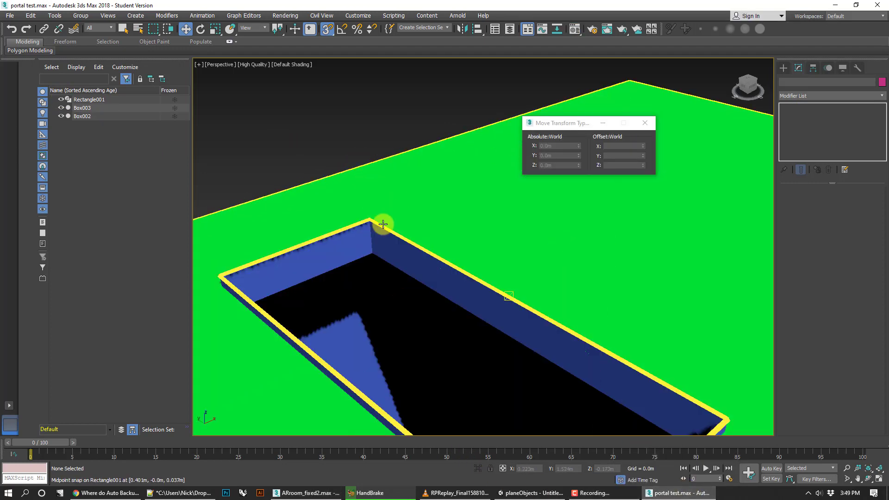
left_click(376, 223)
left_click(10, 16)
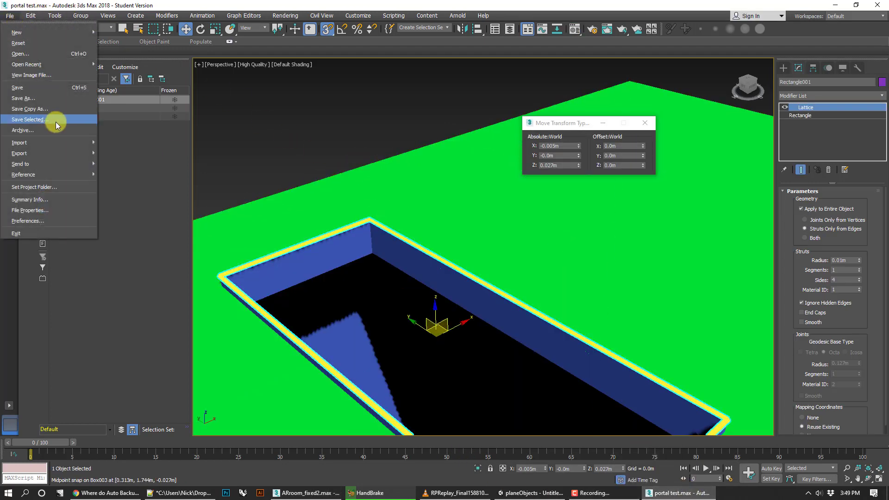
mouse_move(76, 154)
left_click(326, 176)
scroll(326, 176, "down", 8)
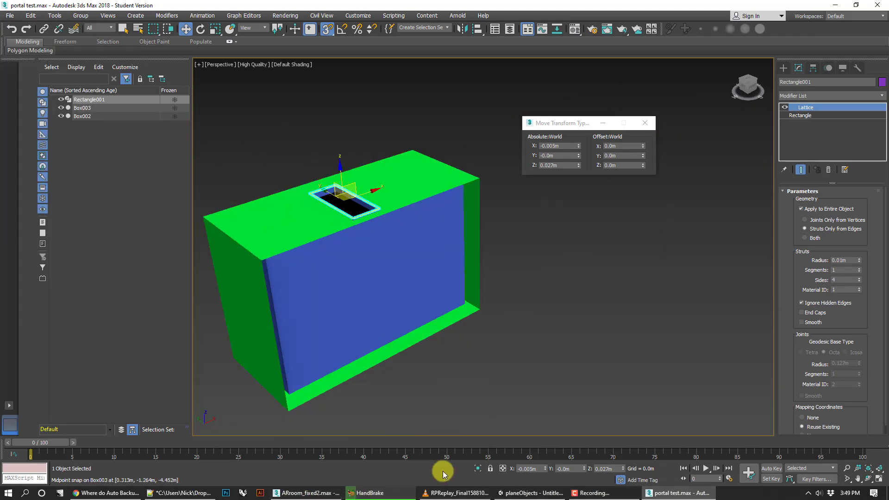
Switch to Unity and review the material import settings of the doorTarget and roomTest models in Prefabs
left_click(507, 493)
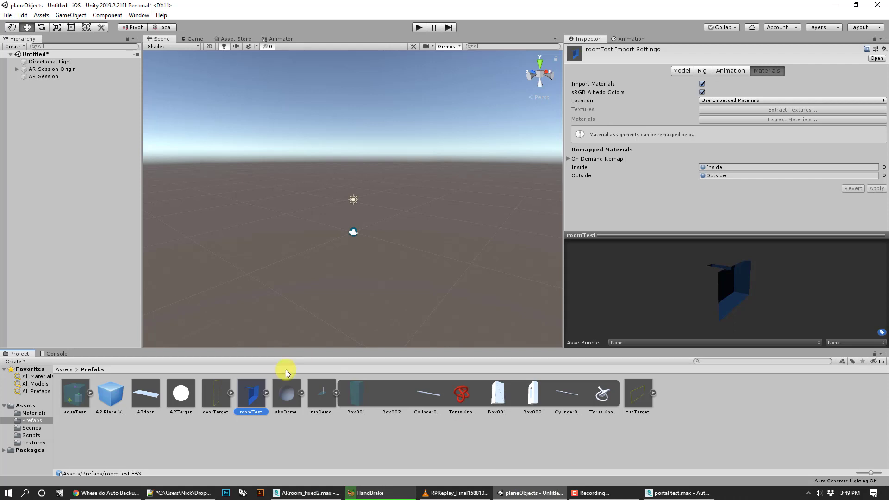
left_click(268, 443)
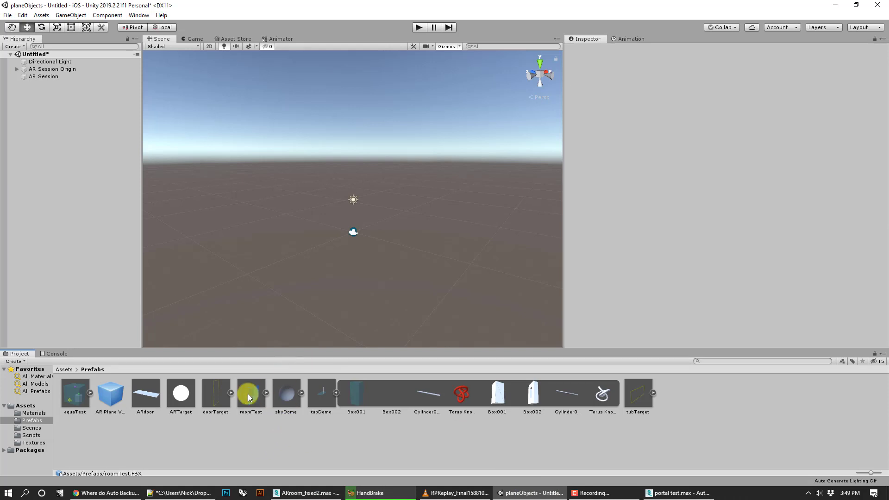
left_click(220, 400)
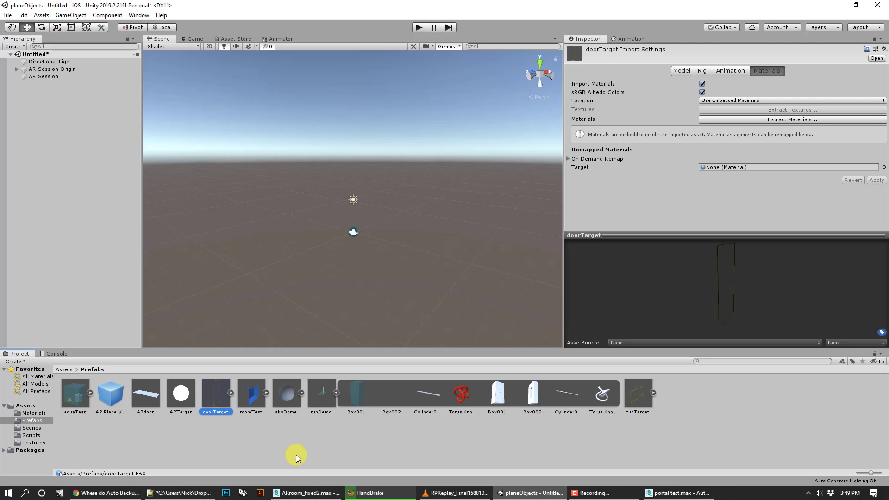
left_click(259, 400)
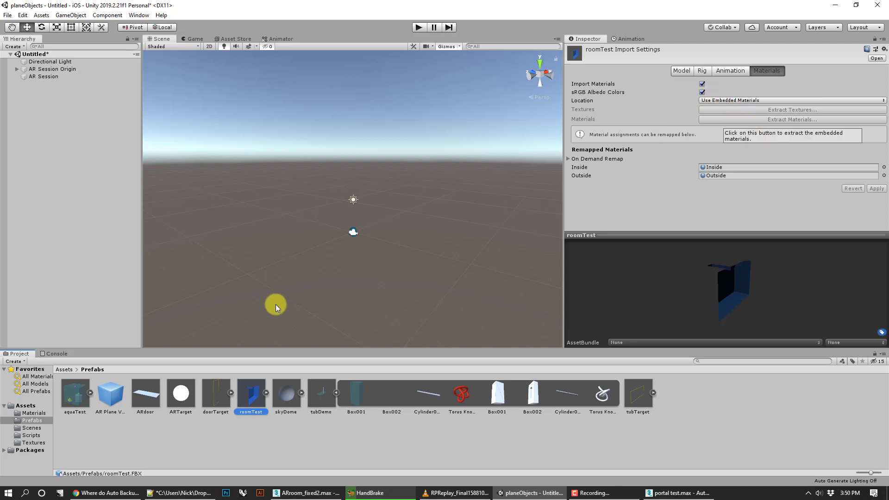
Inspect the Outside material's shader in the Materials folder and search the available shaders for "occ"
left_click(37, 413)
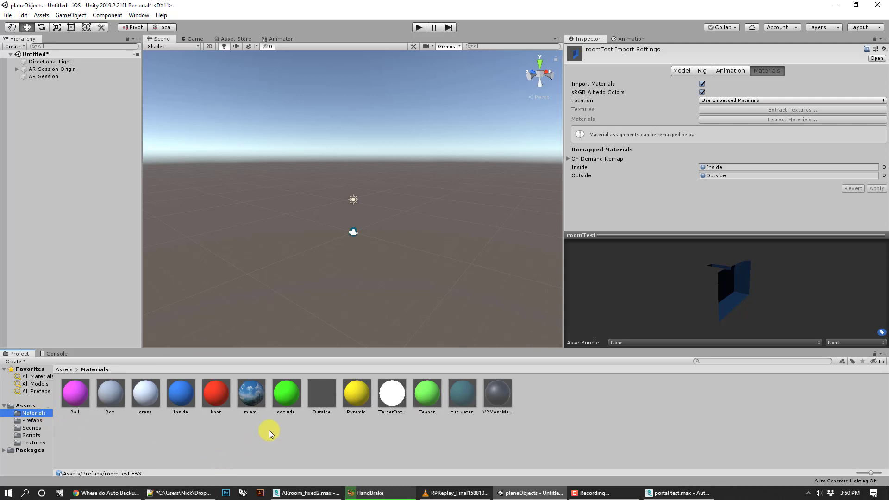
left_click(319, 397)
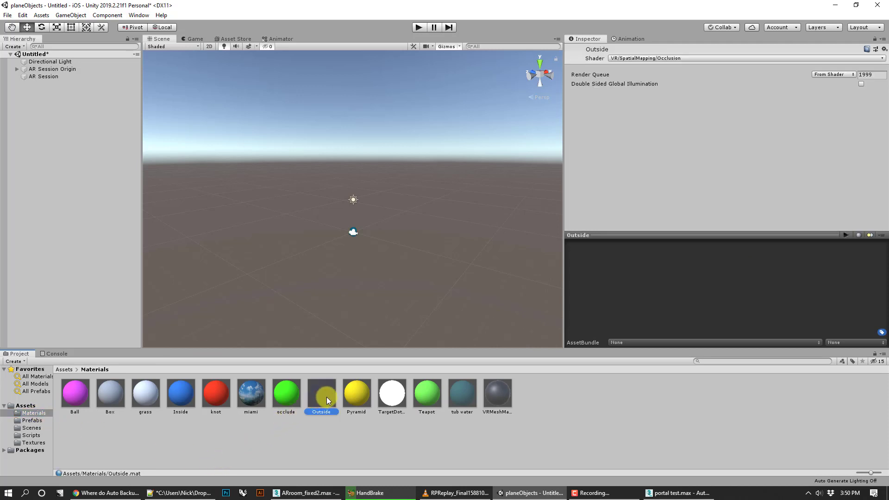
left_click(625, 58)
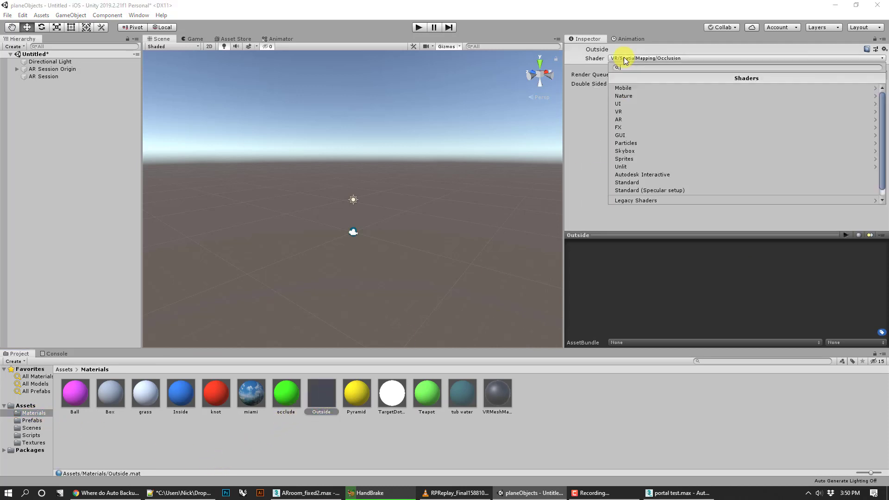
type("vr")
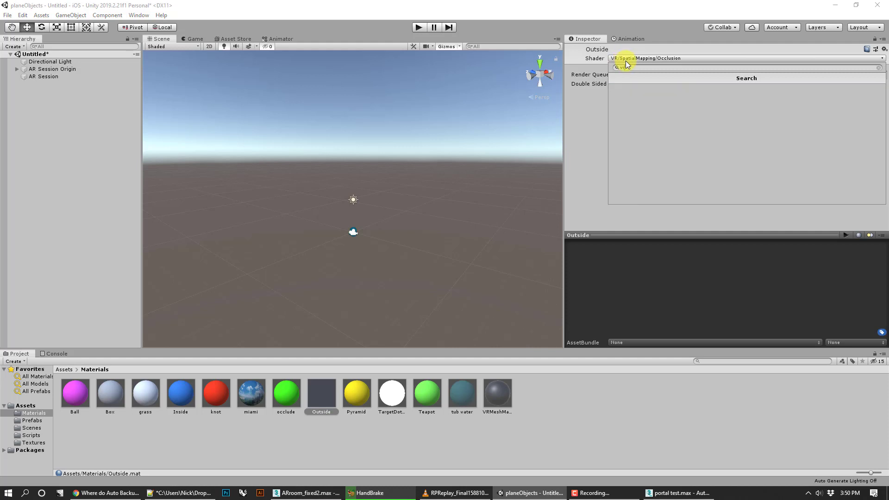
key("BackSpace")
key("BackSpace")
type("occ")
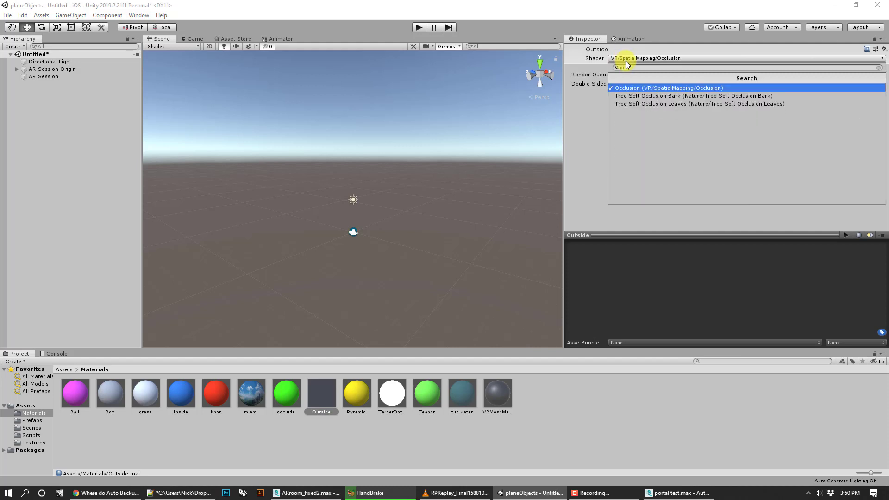
left_click(632, 39)
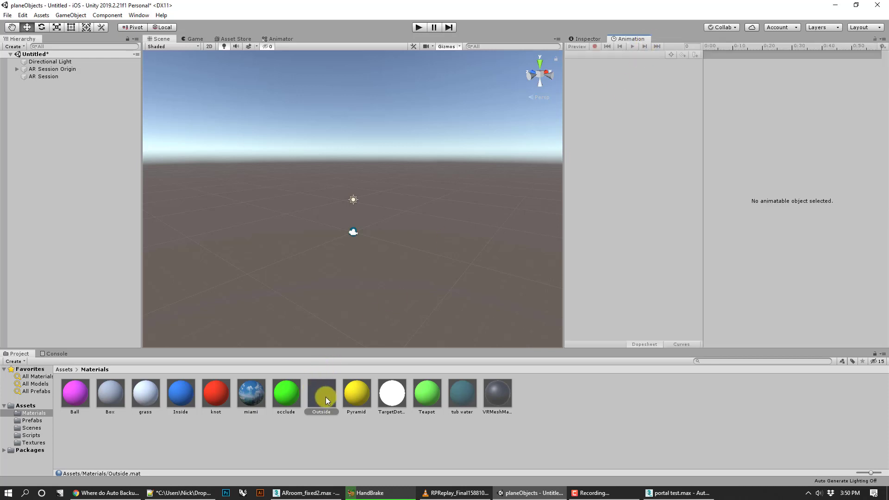
Expand the roomTest model in the Prefabs folder and select its Rectangle part to examine it
left_click(32, 420)
left_click(251, 400)
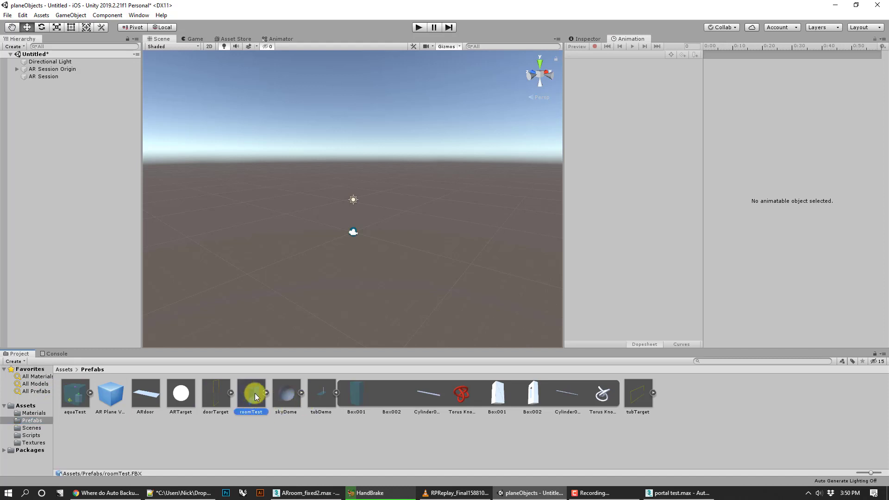
left_click(266, 393)
left_click(323, 395)
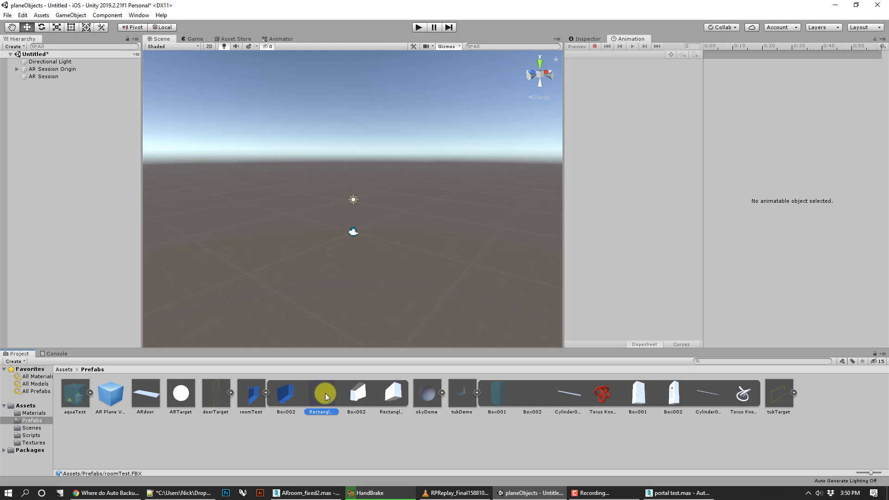
Examine the roomTest model in 3D Viewer, close it, and review the model's import settings and preview in Unity from another angle
left_click(291, 395)
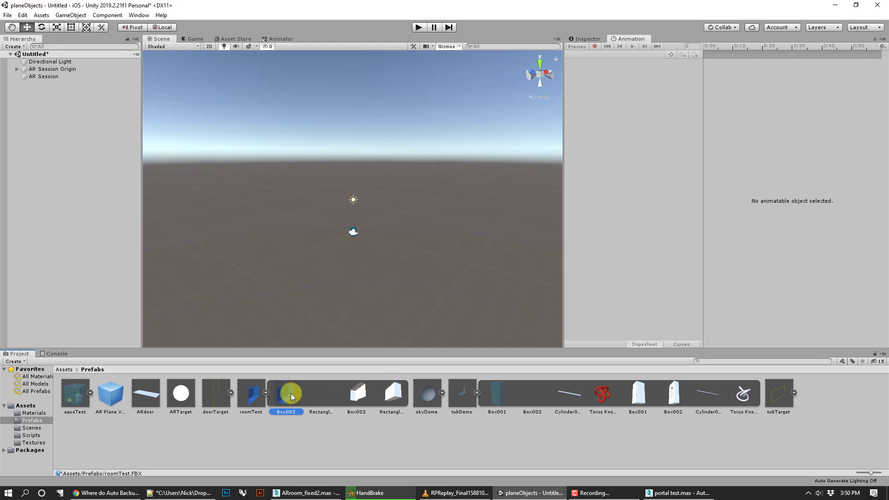
double_click(253, 391)
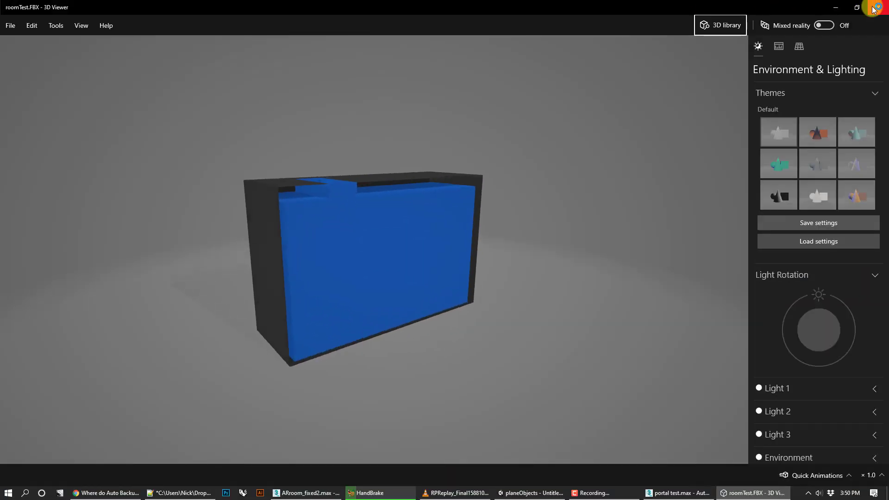
left_click_drag(487, 176, 421, 248)
left_click(875, 8)
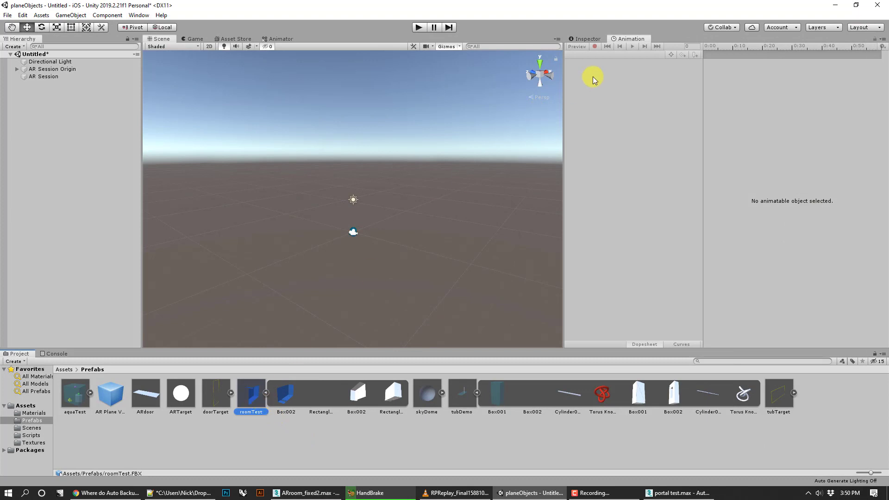
left_click(590, 40)
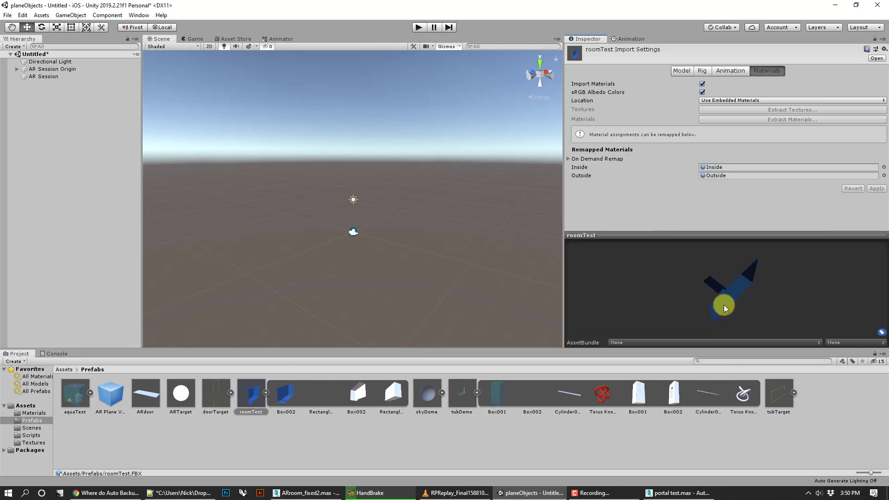
left_click_drag(705, 289, 558, 346)
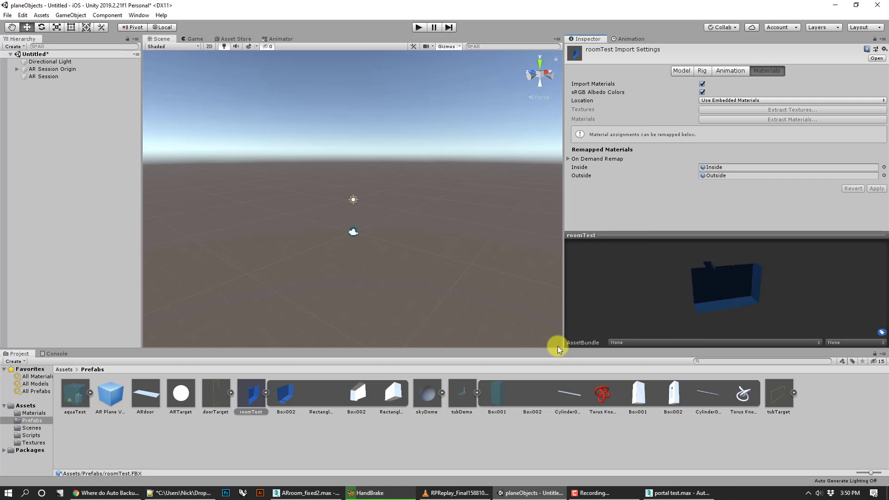
Collapse the tubDemo asset's parts and expand AR Session Origin in the scene hierarchy to reveal its AR Camera
left_click(477, 393)
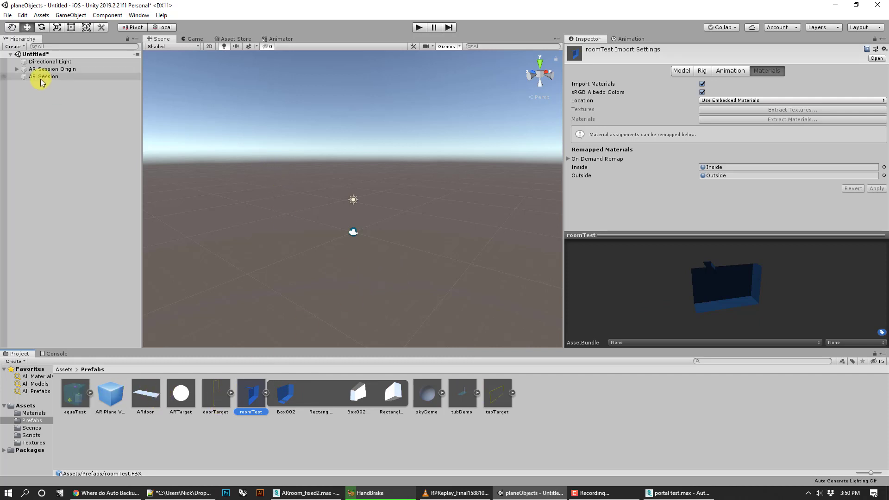
left_click(19, 70)
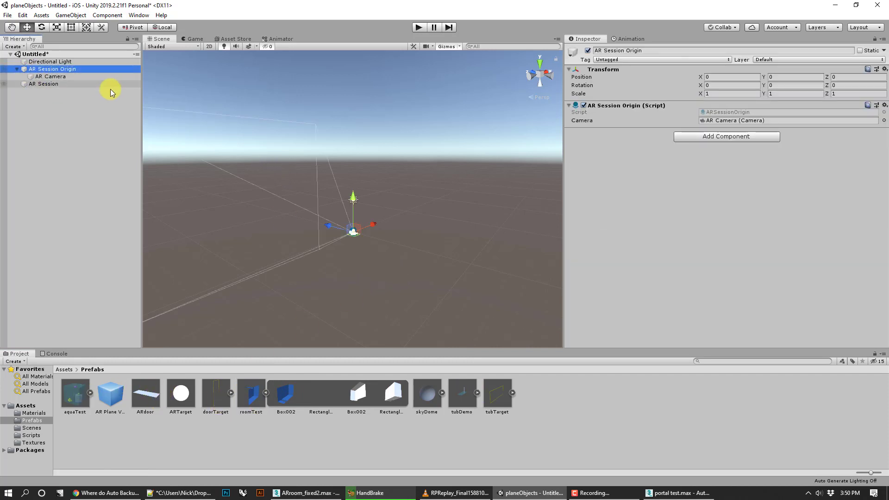
left_click(287, 400)
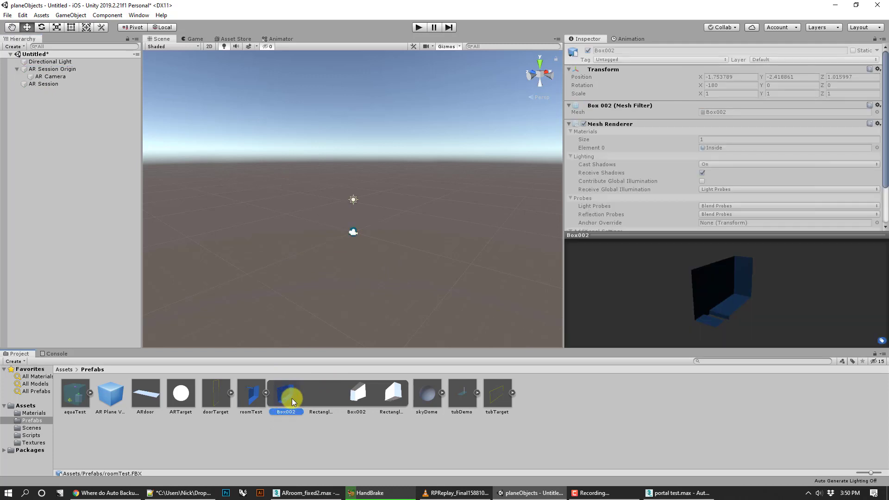
Remap the doorTarget model's Target material to the Pyramid material from the Materials folder
left_click(215, 399)
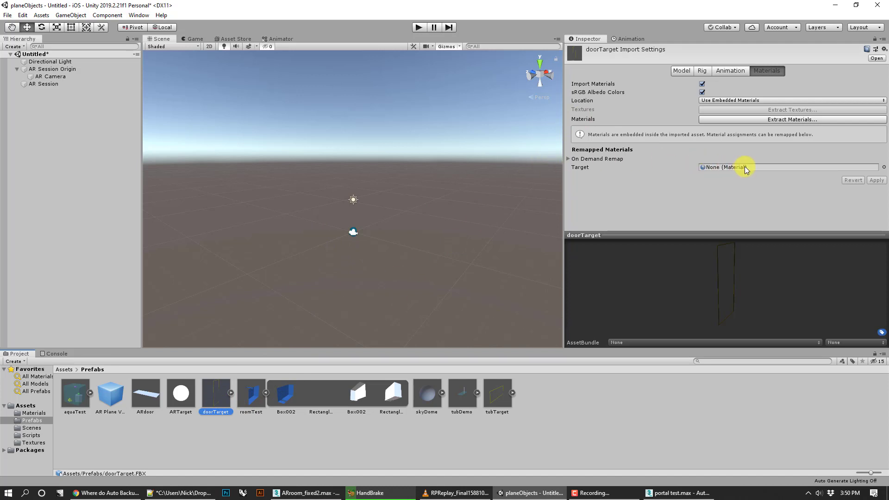
left_click(38, 413)
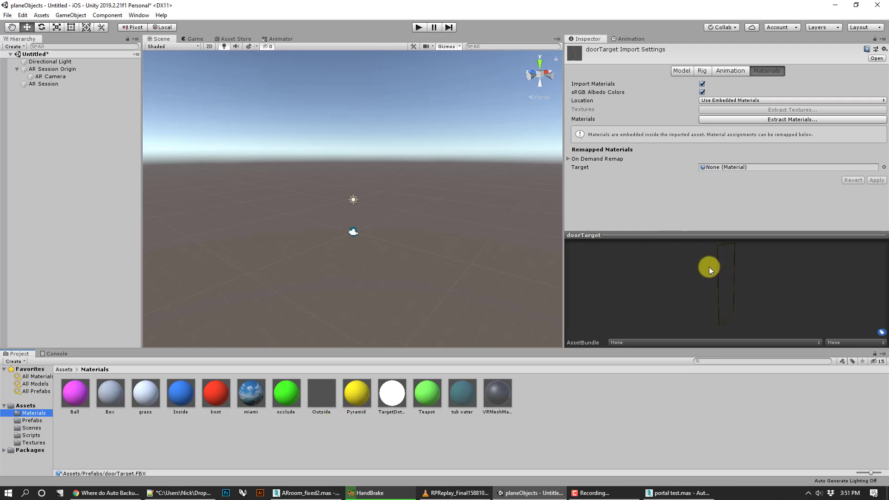
left_click_drag(732, 279, 724, 279)
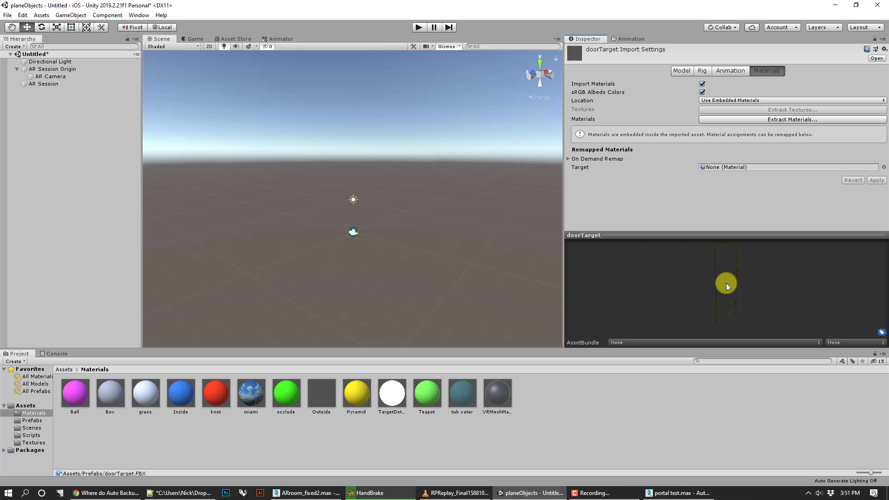
left_click_drag(753, 281, 720, 285)
left_click_drag(357, 394, 720, 171)
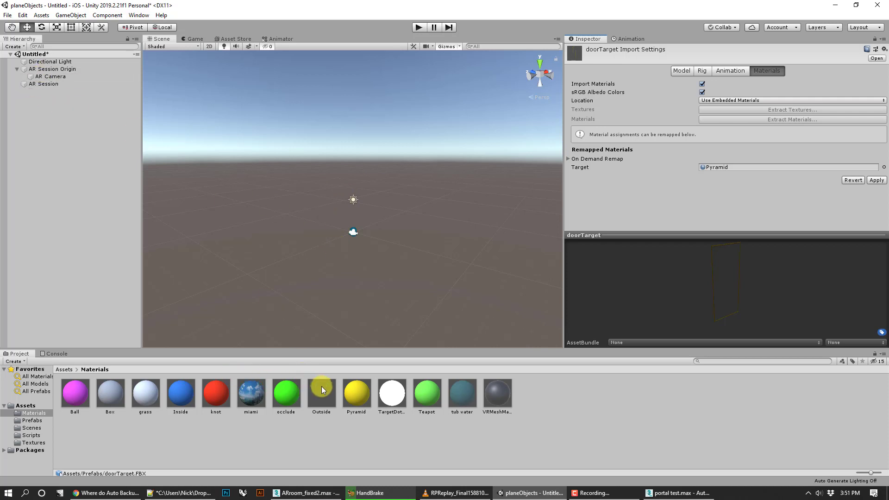
Place the doorTarget model from Prefabs in the scene and apply its pending import settings
left_click(32, 419)
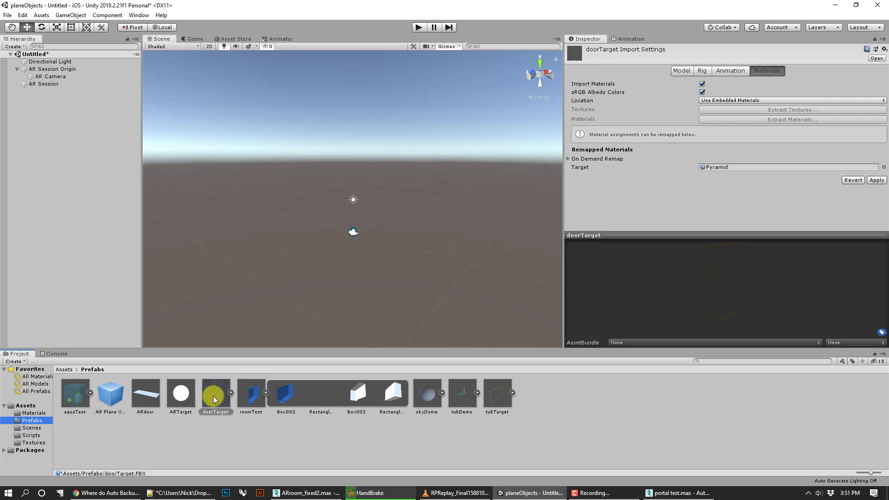
left_click_drag(214, 399, 318, 232)
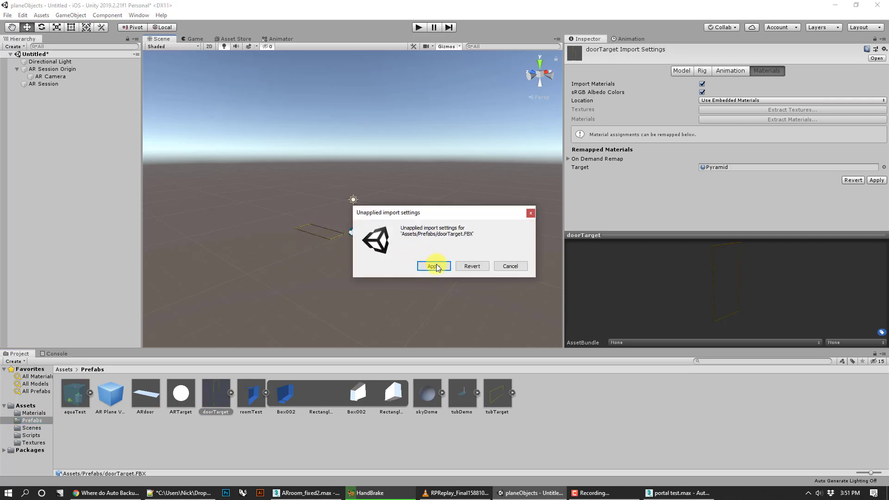
left_click(434, 266)
Select the doorTarget frame in the scene and set its X rotation to 0 so it stands upright
left_click(326, 236)
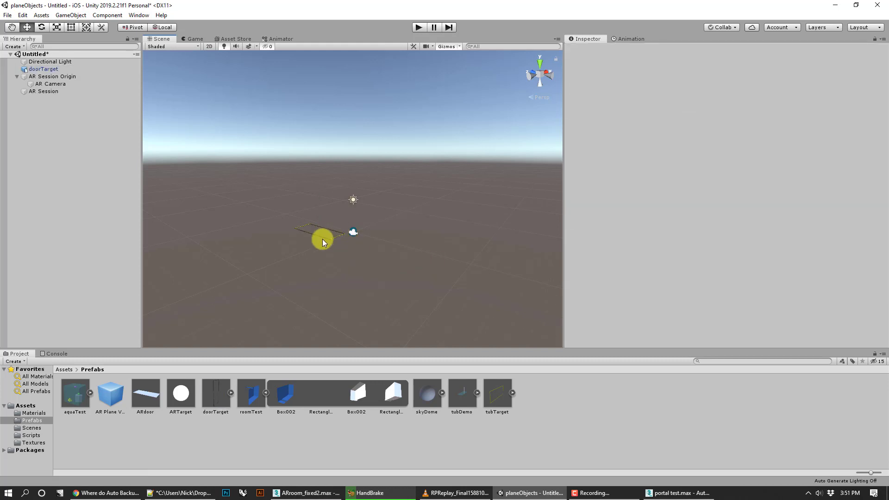
left_click(336, 238)
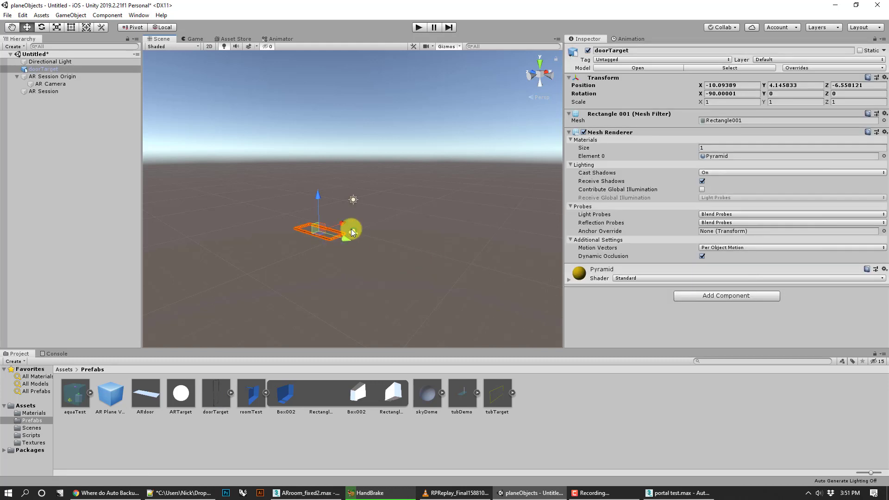
left_click(738, 85)
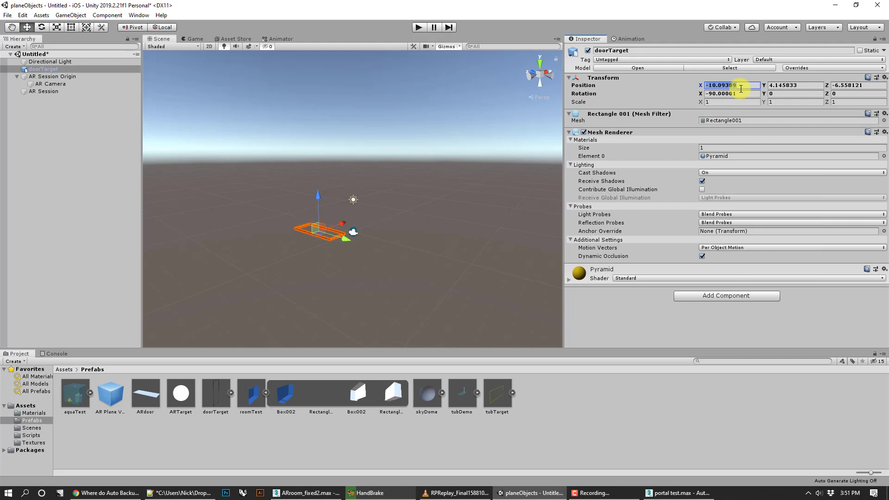
left_click(731, 93)
type("0")
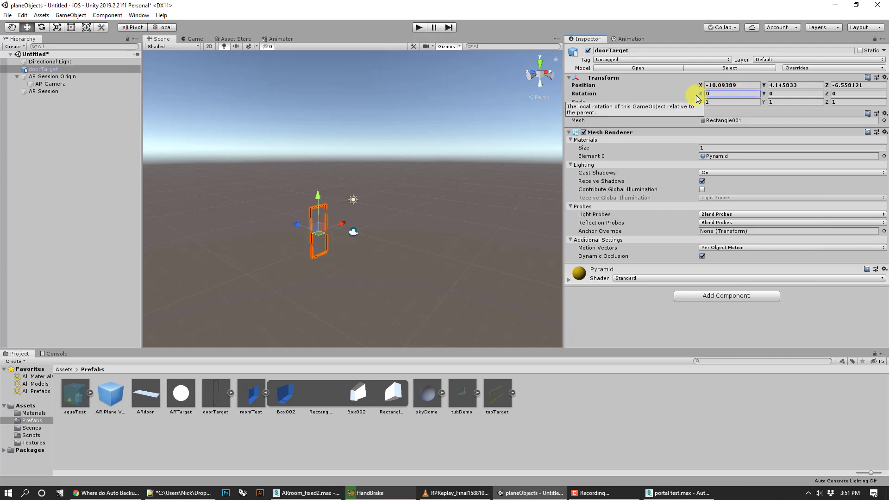
Set the doorTarget's X and Z positions to 0
left_click(795, 85)
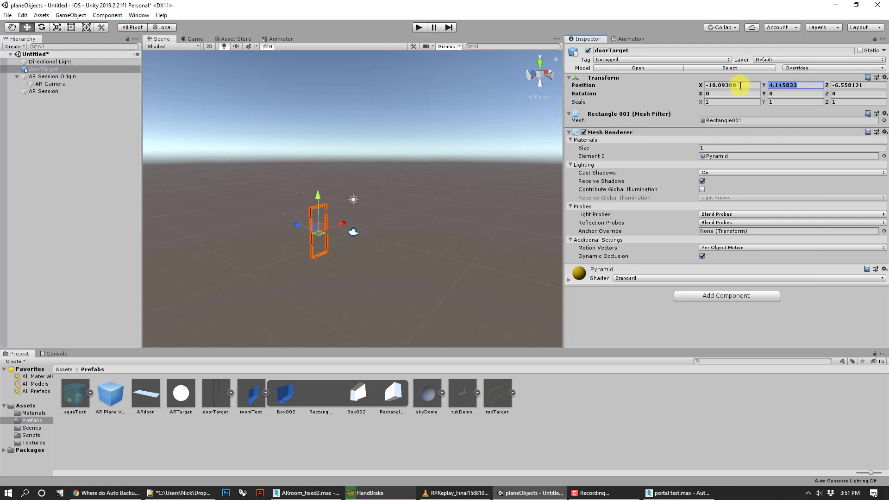
left_click(741, 85)
type("0")
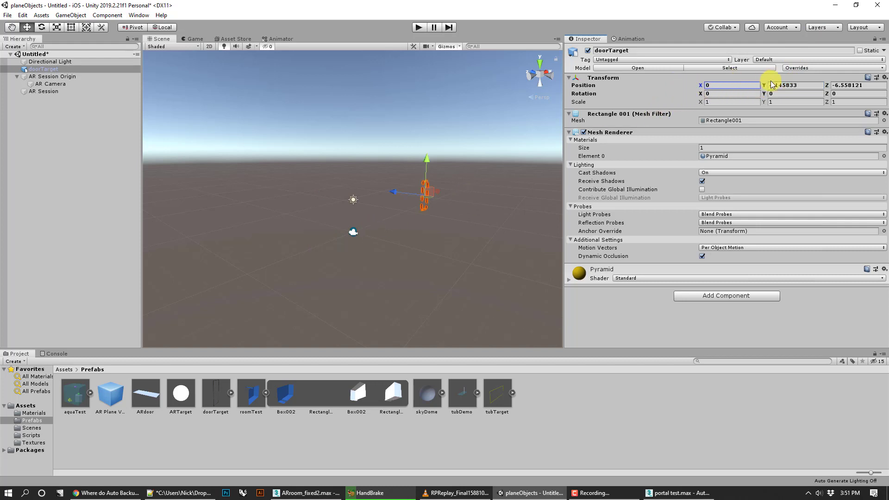
left_click(831, 85)
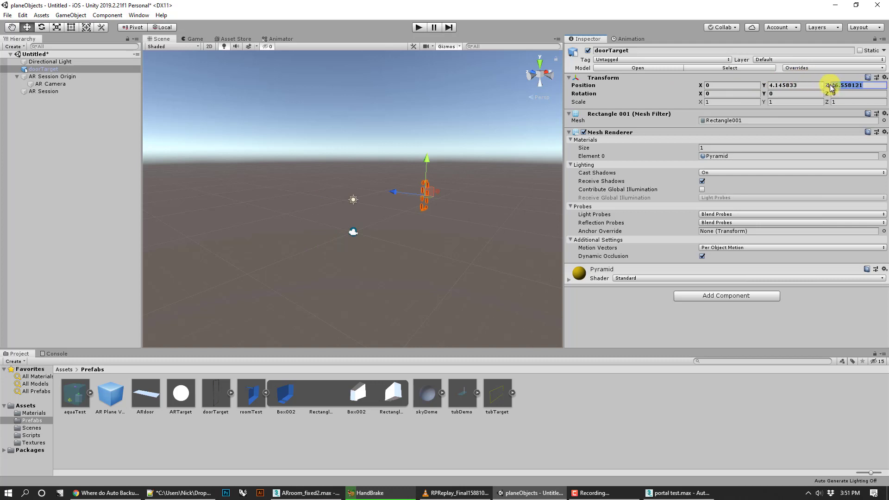
type("0")
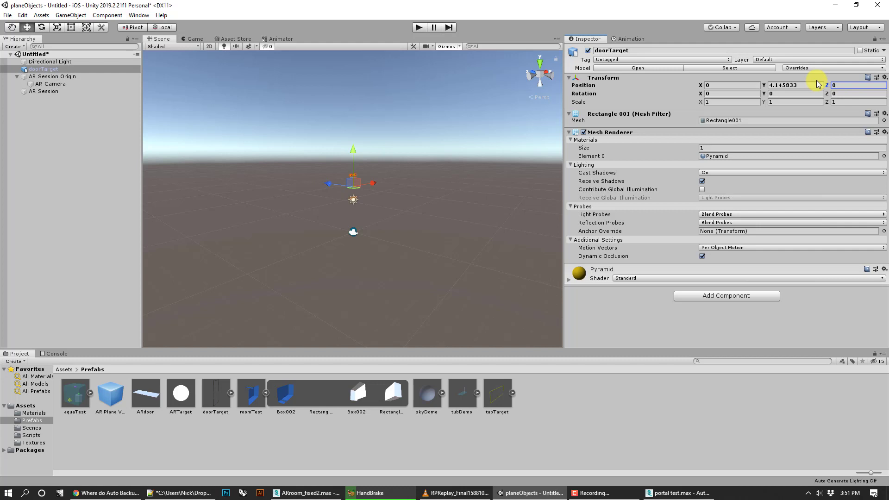
Try a Y position of 0 for the doorTarget, and raise the frame to a Y position of 1.016
left_click(448, 157)
scroll(356, 175, "up", 2)
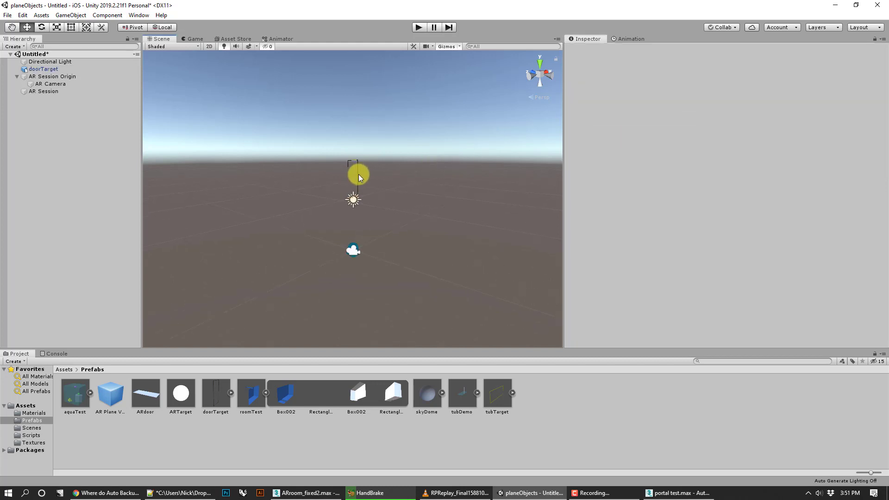
left_click_drag(358, 174, 375, 167)
left_click(355, 169)
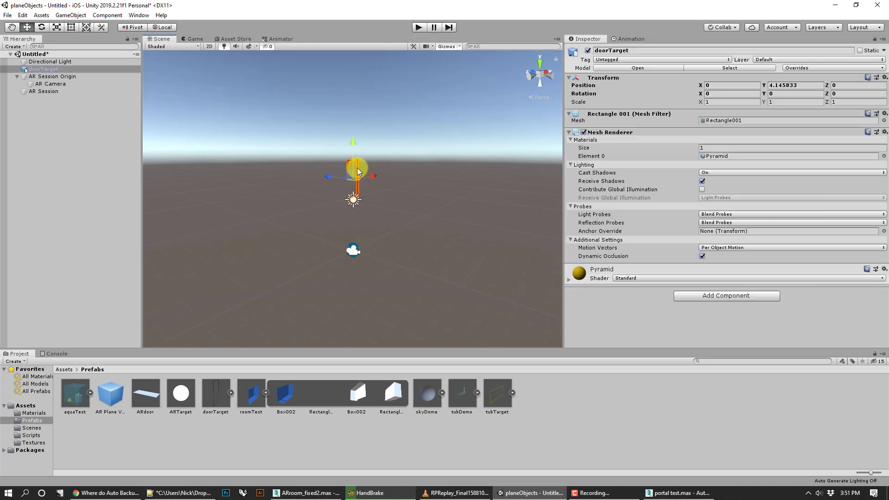
scroll(407, 193, "up", 3)
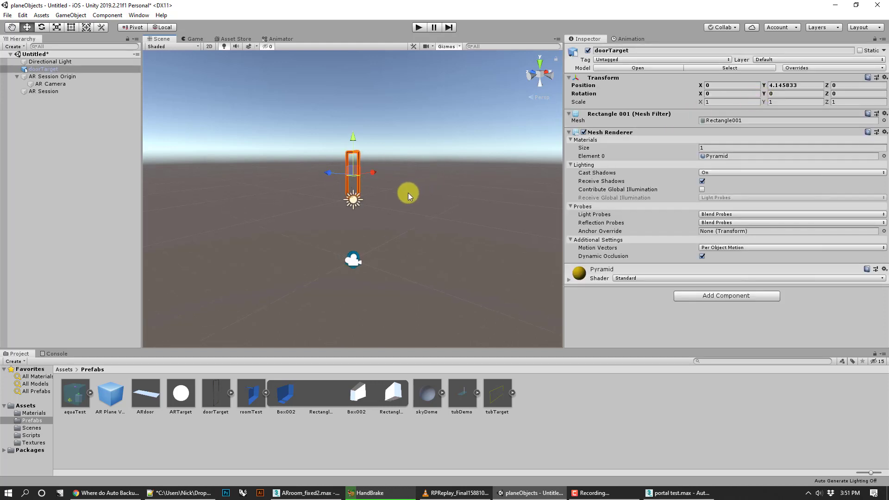
left_click(789, 85)
type("0")
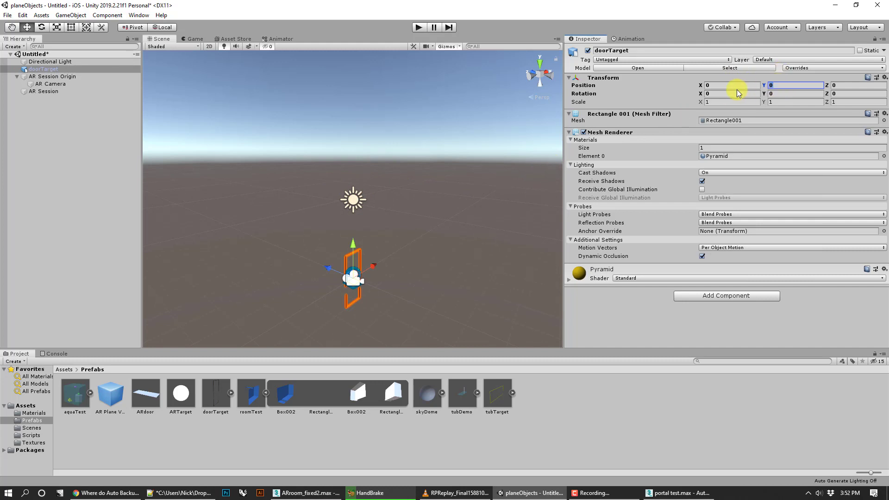
type("1.016")
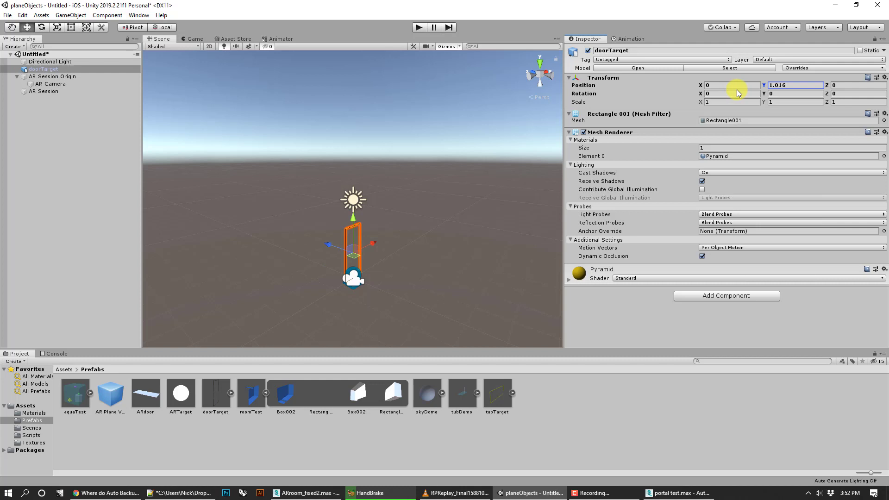
Reselect the doorTarget frame and set its Z position to 2 to move it in front of the camera
left_click(479, 182)
right_click_drag(398, 252, 417, 240)
right_click_drag(388, 279, 337, 305)
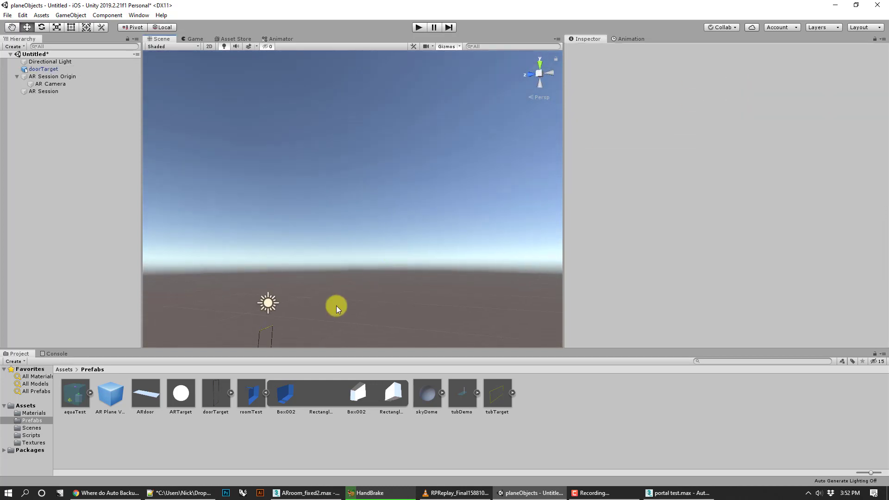
middle_click_drag(347, 279, 253, 304)
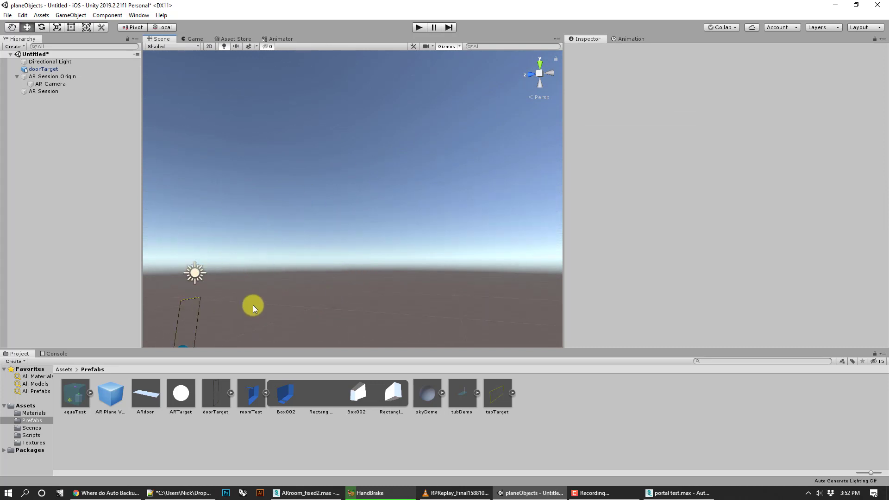
left_click(199, 309)
middle_click_drag(198, 309, 224, 293)
mouse_move(221, 323)
middle_mouse_down()
mouse_move(242, 305)
mouse_move(229, 313)
middle_mouse_up()
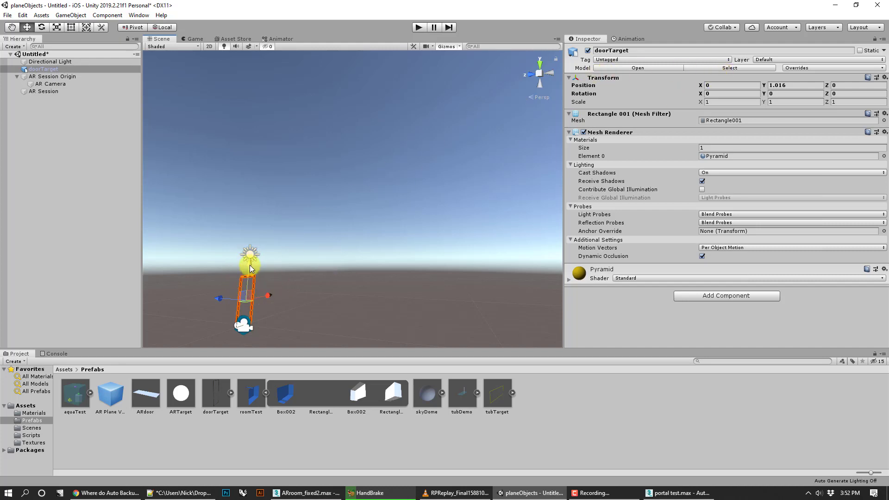
scroll(250, 271, "up", 1)
scroll(248, 272, "down", 1)
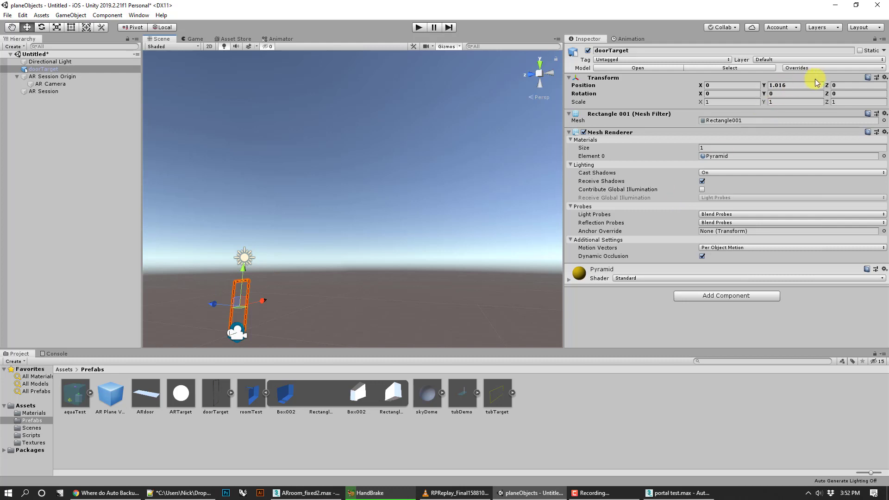
left_click(839, 84)
type("2")
Select the AR Camera and set its Z position to 1.25, closer to the door frame
middle_click_drag(390, 221, 463, 174)
left_click(322, 279)
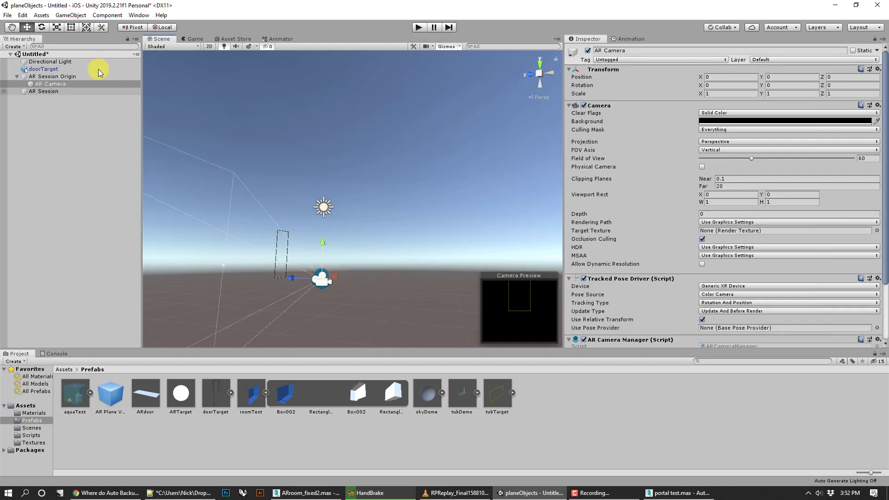
left_click(63, 83)
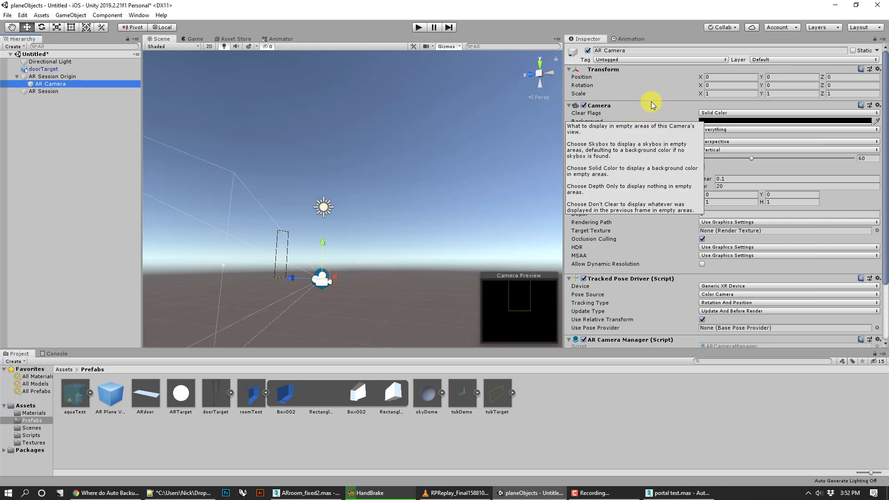
left_click(847, 77)
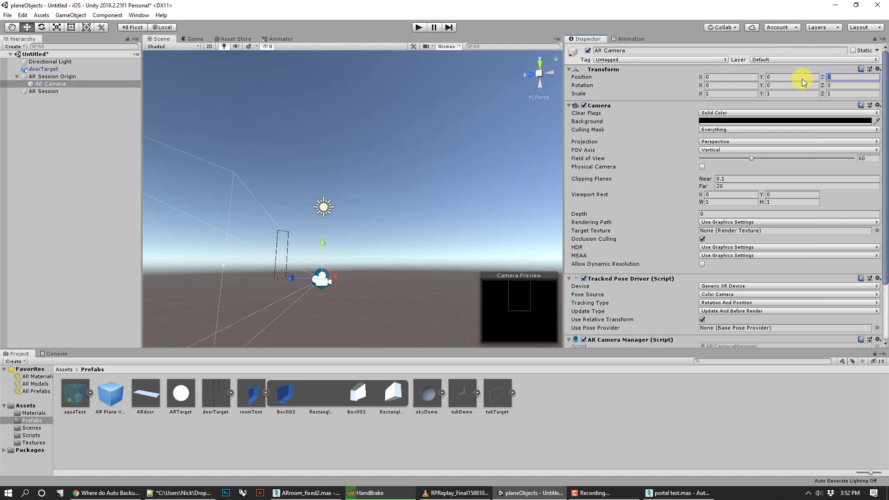
type("1.25")
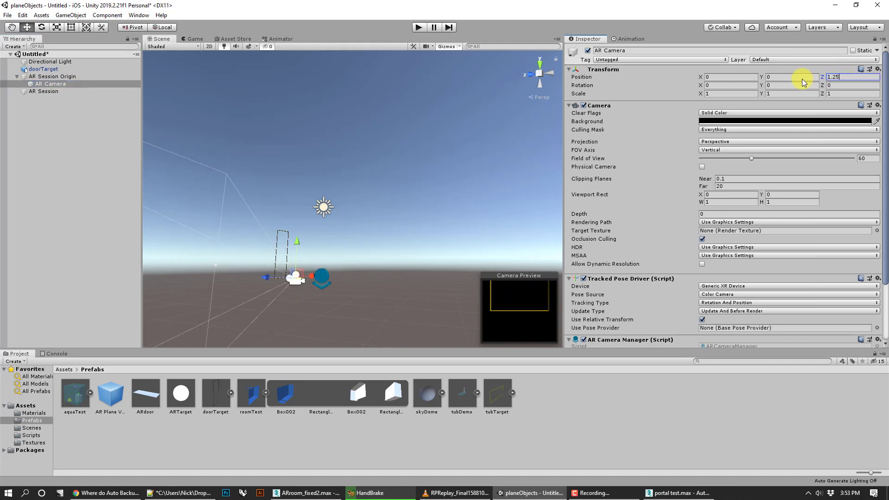
Reset the AR Camera's Z position to 0, try a Y position of 1.25, and settle on a Y position of 1
key("BackSpace")
key("BackSpace")
key("BackSpace")
key("BackSpace")
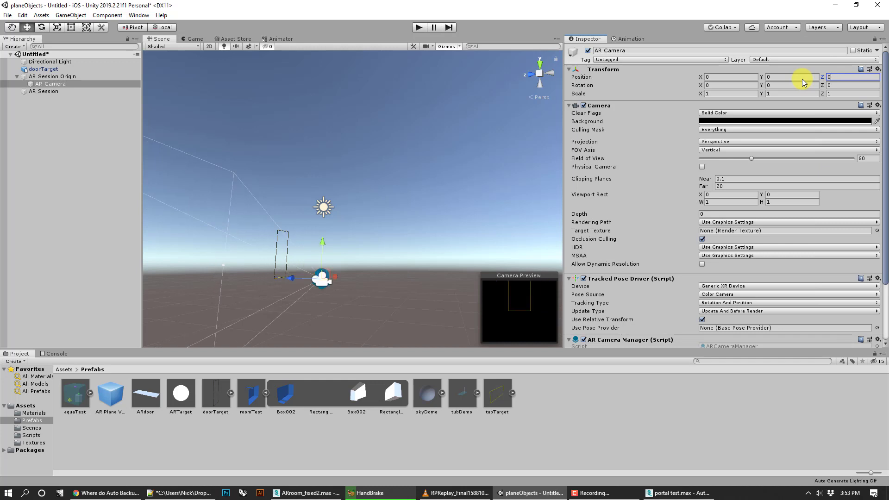
left_click(763, 78)
type("1.25")
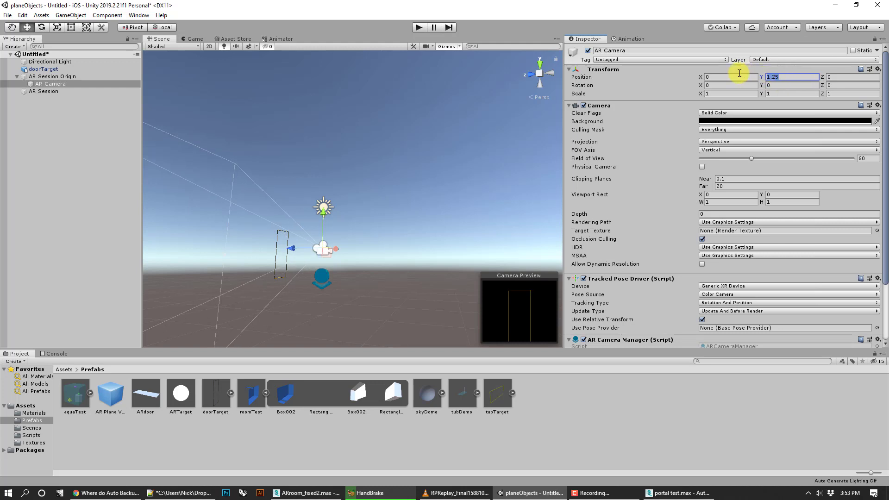
key("BackSpace")
key("BackSpace")
key("BackSpace")
left_click(448, 207)
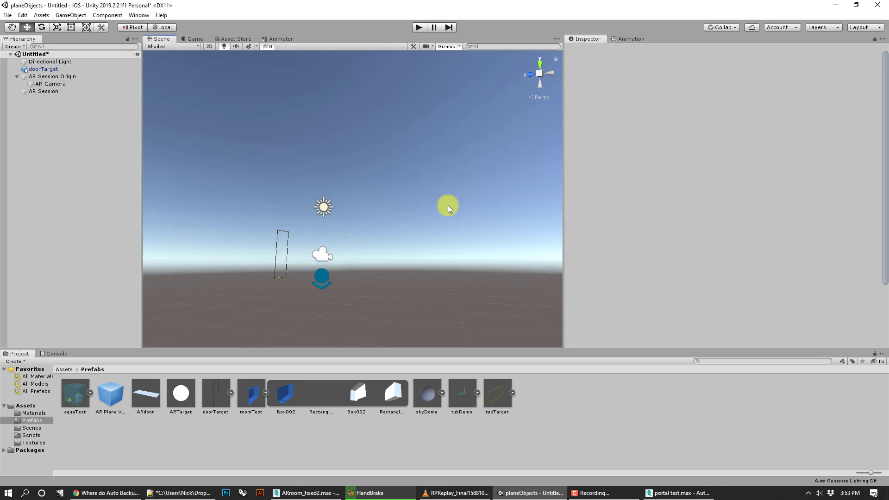
left_click(320, 257)
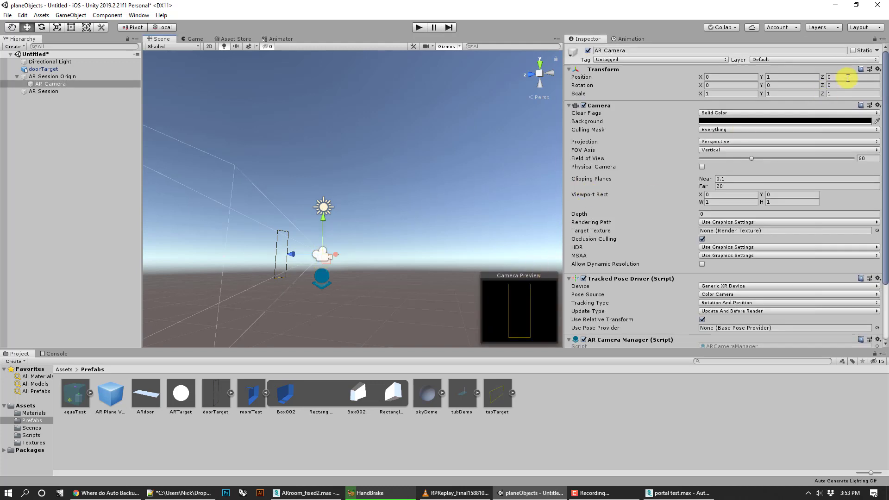
Select the doorTarget frame and set its Z position to 2.25, slightly farther from the camera
left_click(288, 246)
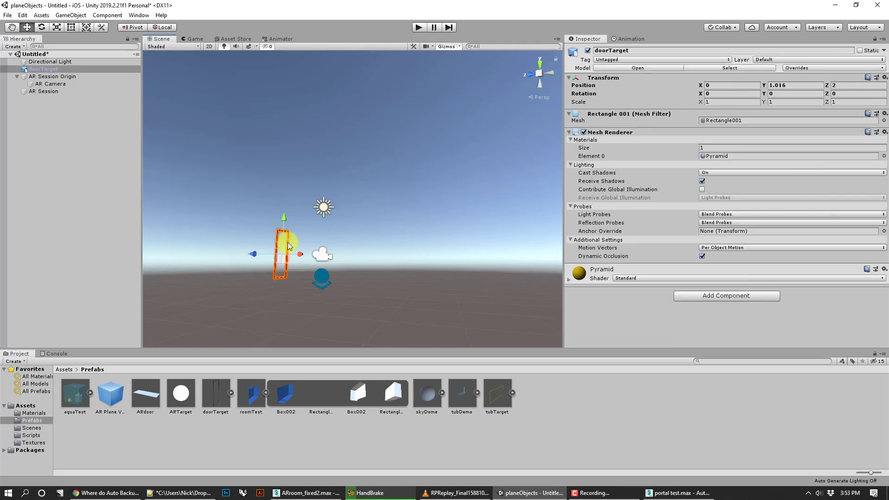
left_click(838, 87)
type("2.25")
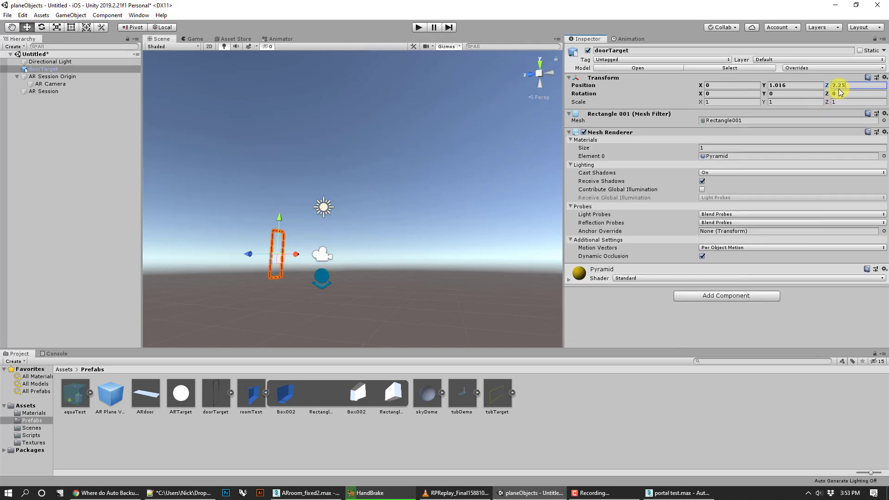
Select the AR Camera and examine its framing of the door and its alignment with the frame in a side view
left_click(90, 84)
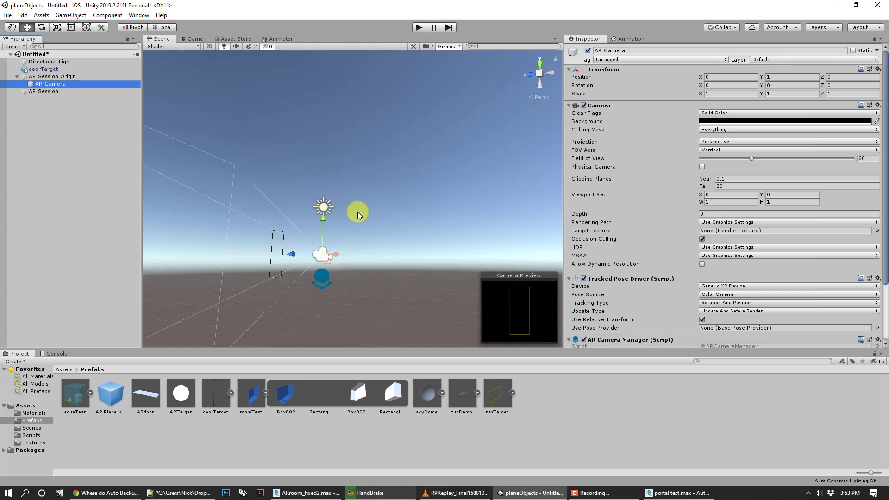
left_click(345, 262)
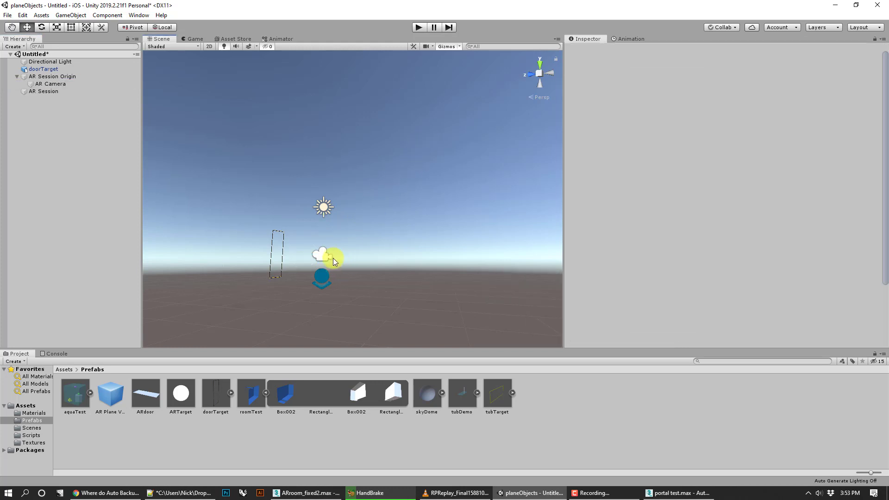
left_click(328, 258)
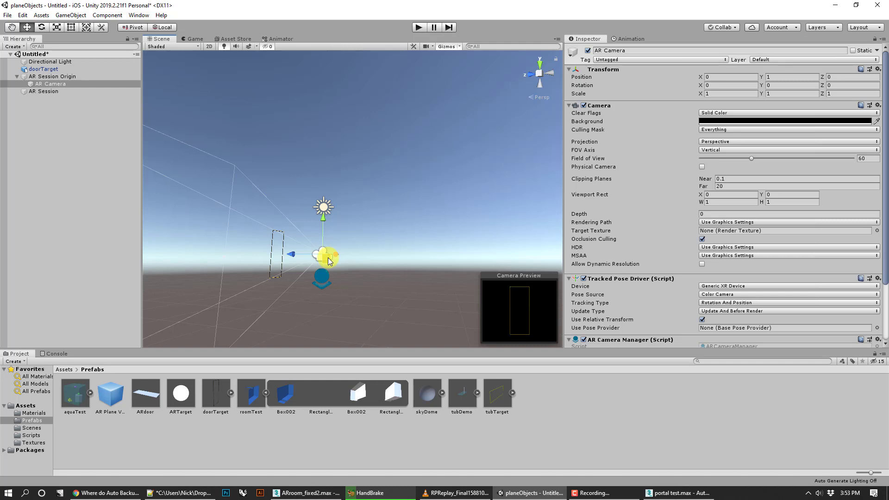
left_click(538, 73)
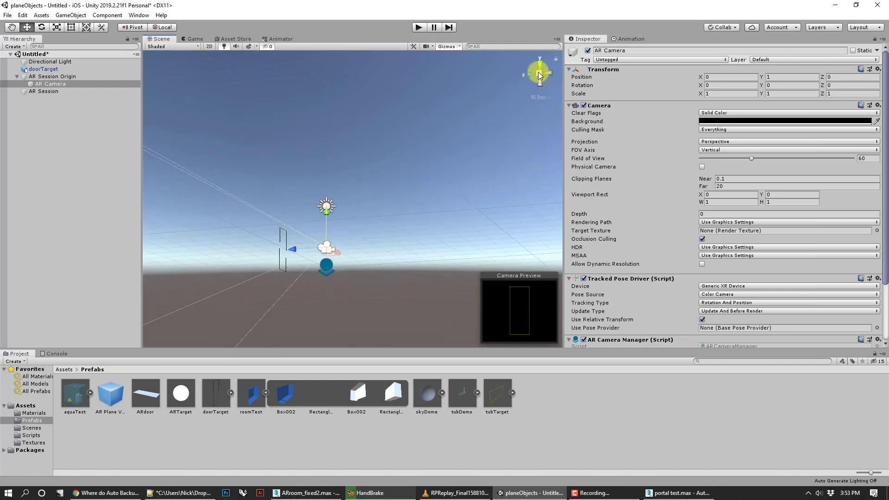
left_click(547, 73)
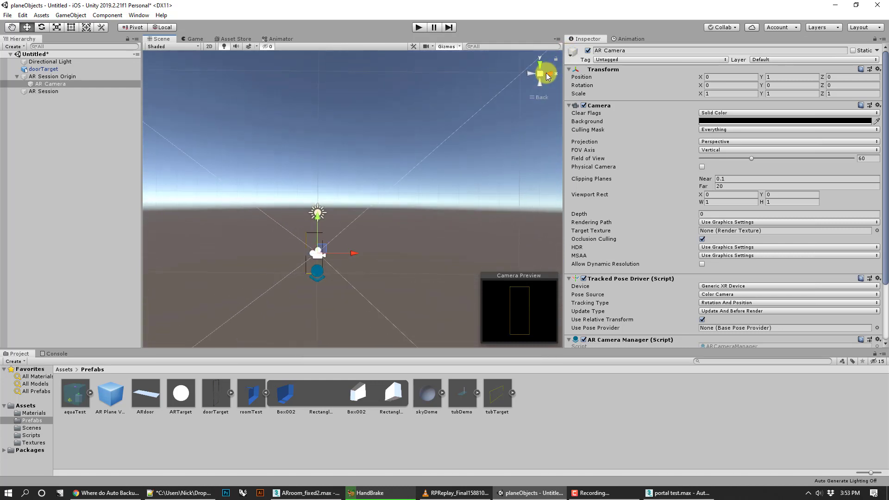
left_click(528, 74)
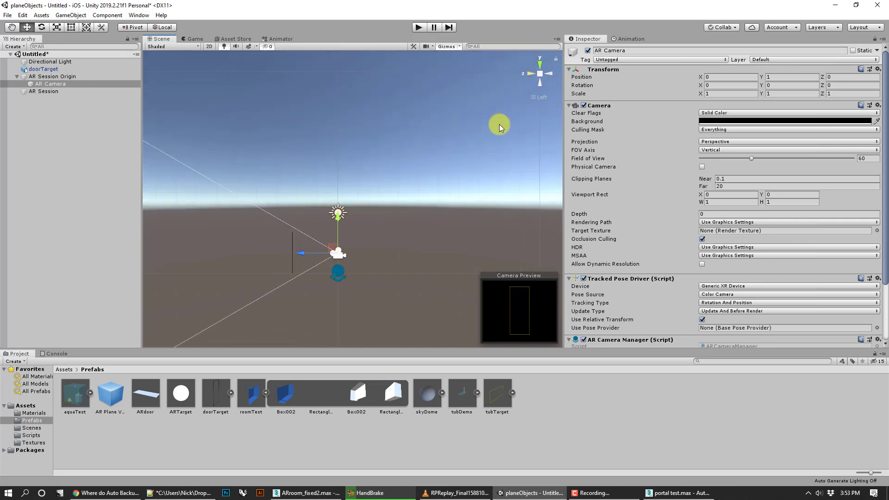
scroll(313, 269, "up", 10)
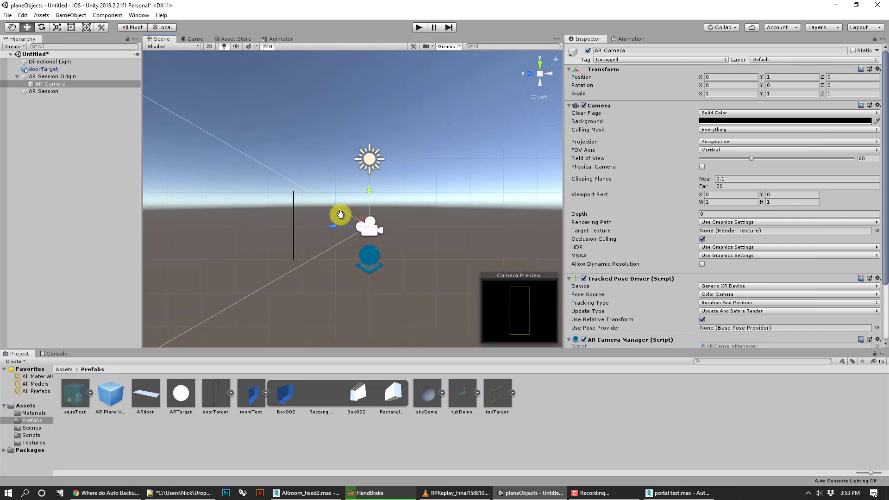
scroll(340, 215, "down", 1)
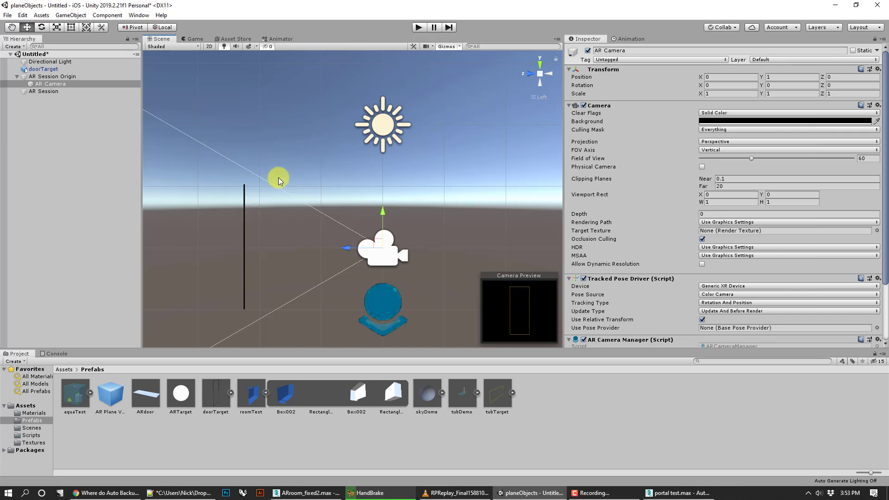
middle_click_drag(279, 177, 298, 162)
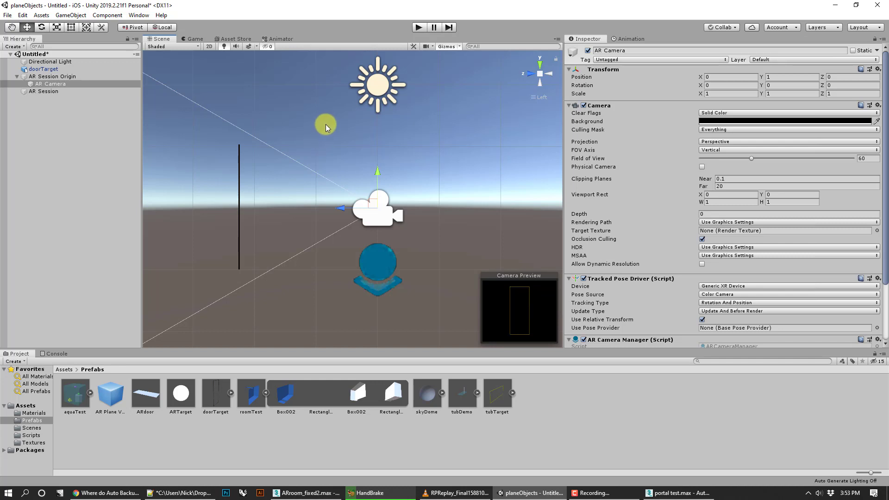
scroll(326, 124, "down", 2)
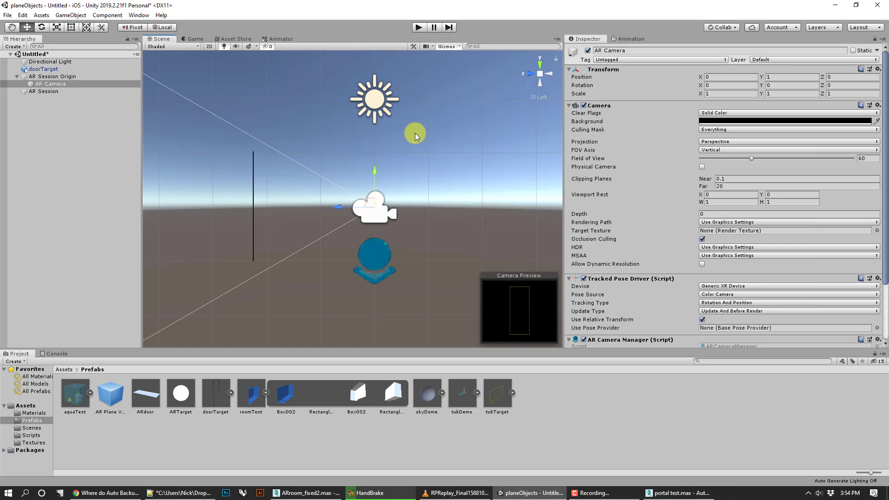
Unpack the doorTarget prefab and make it a child of the AR Camera
left_click(54, 70)
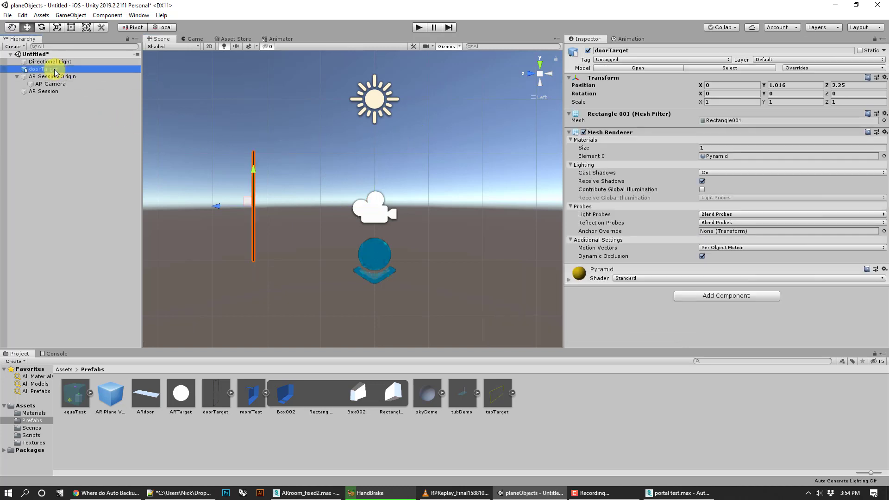
right_click(55, 72)
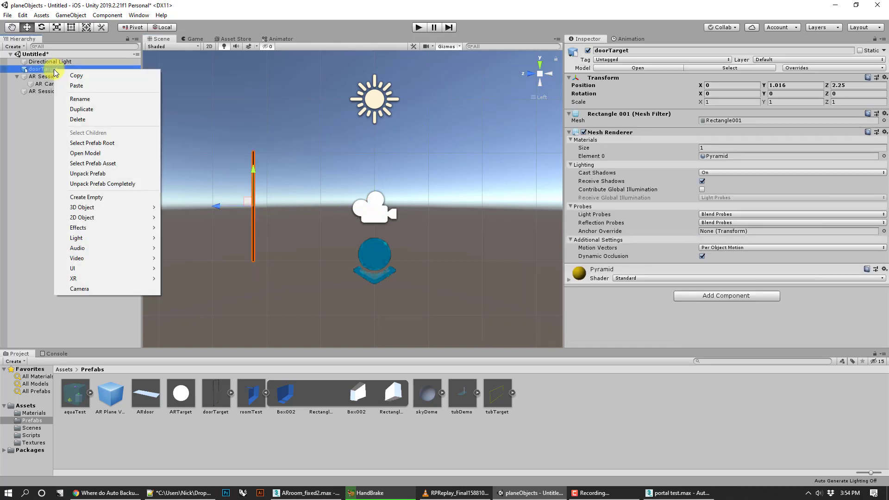
left_click(97, 175)
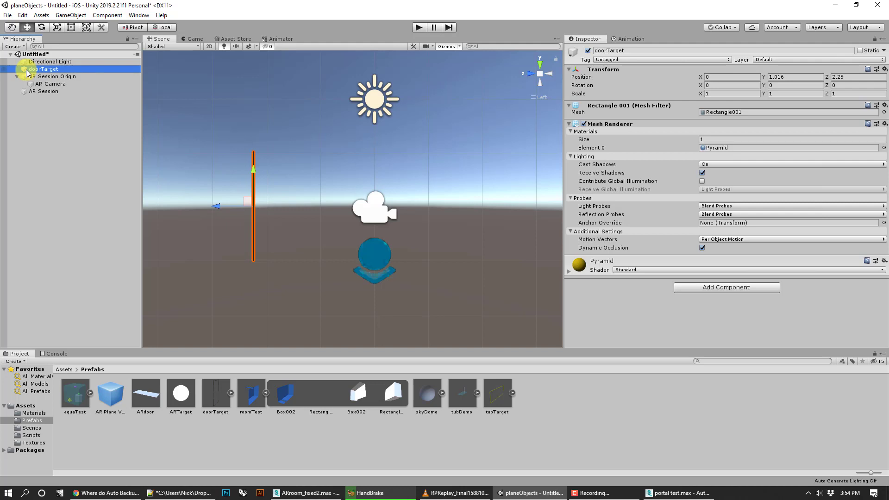
left_click_drag(26, 69, 62, 86)
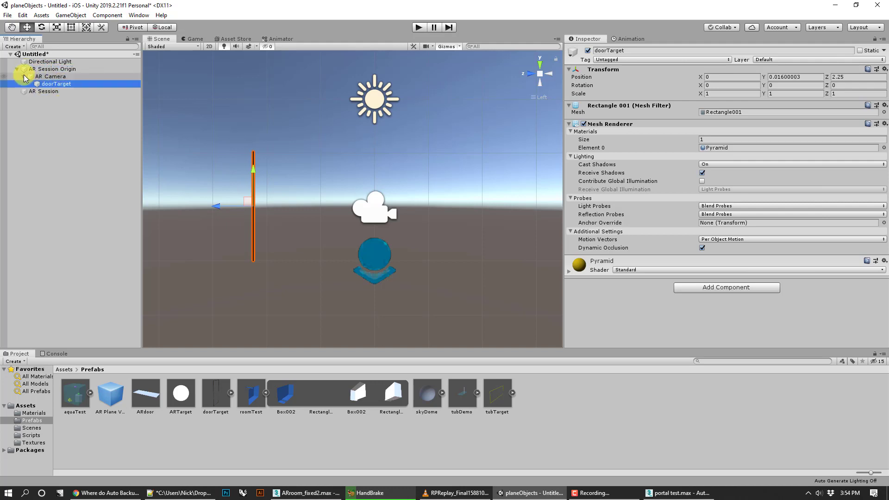
Move the AR Camera back and forth along its Z axis to test whether the child doorTarget follows it
left_click(385, 211)
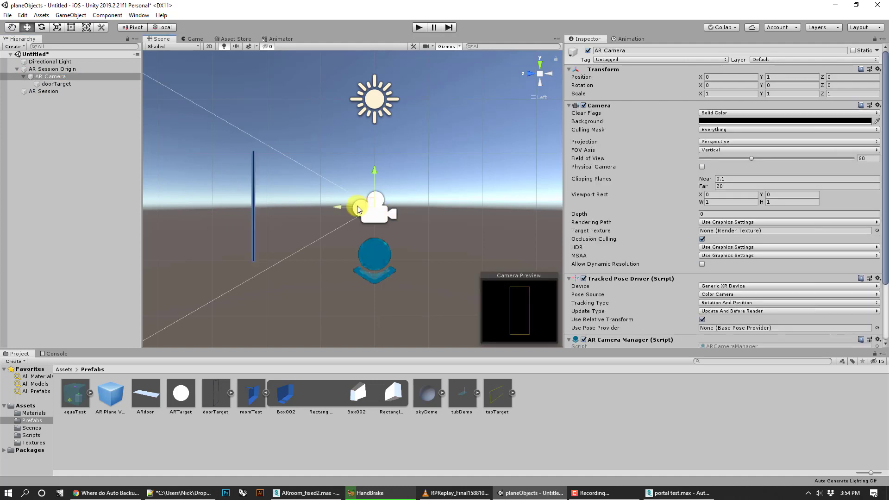
left_click_drag(357, 206, 412, 210)
left_click_drag(375, 213, 339, 209)
Place the roomTest model from the Prefabs folder into the scene behind the door frame, viewed in perspective
left_click(539, 73)
right_click_drag(434, 181, 390, 197)
scroll(390, 197, "down", 6)
right_click_drag(465, 204, 443, 210)
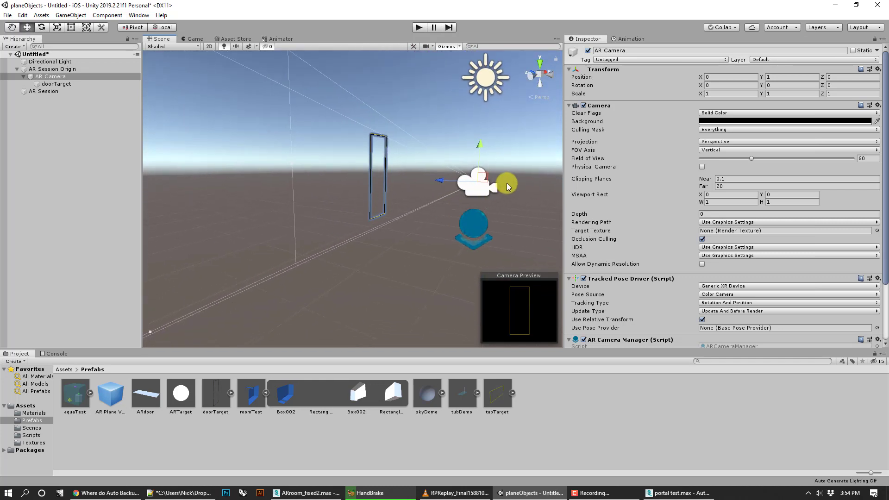
middle_click_drag(515, 183, 394, 192)
scroll(341, 198, "up", 2)
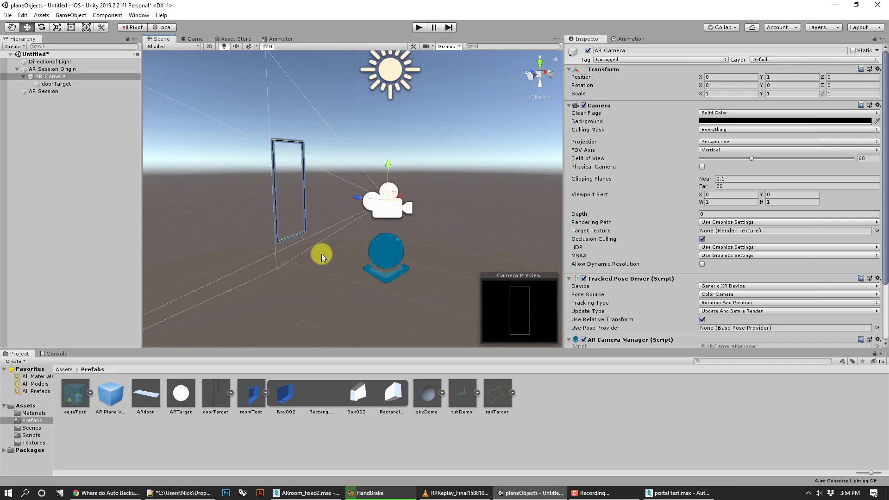
left_click(252, 391)
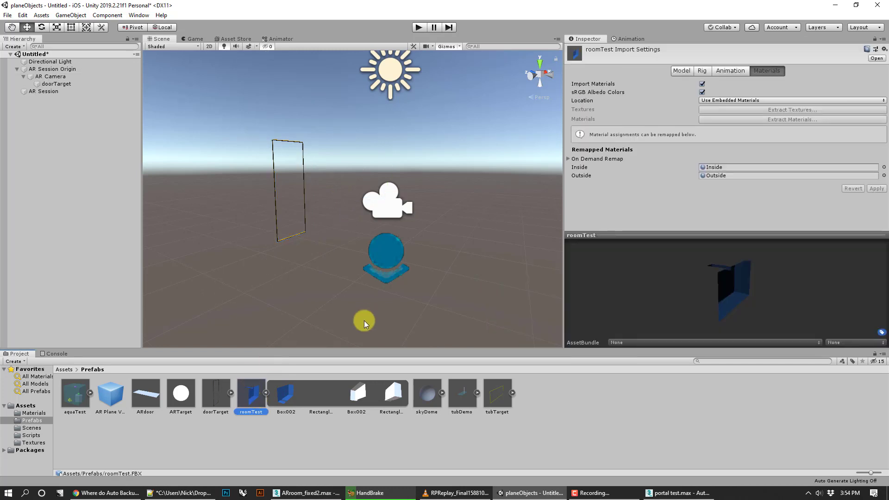
left_click_drag(253, 399, 237, 232)
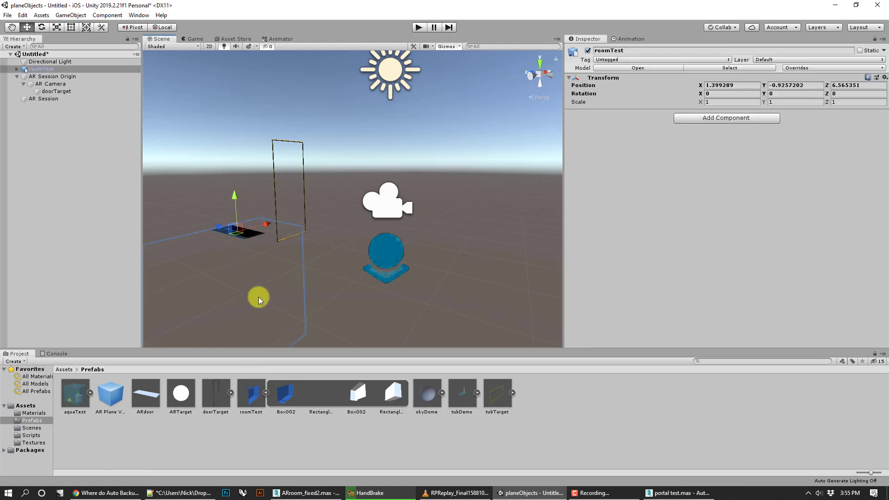
middle_click_drag(259, 295, 316, 295)
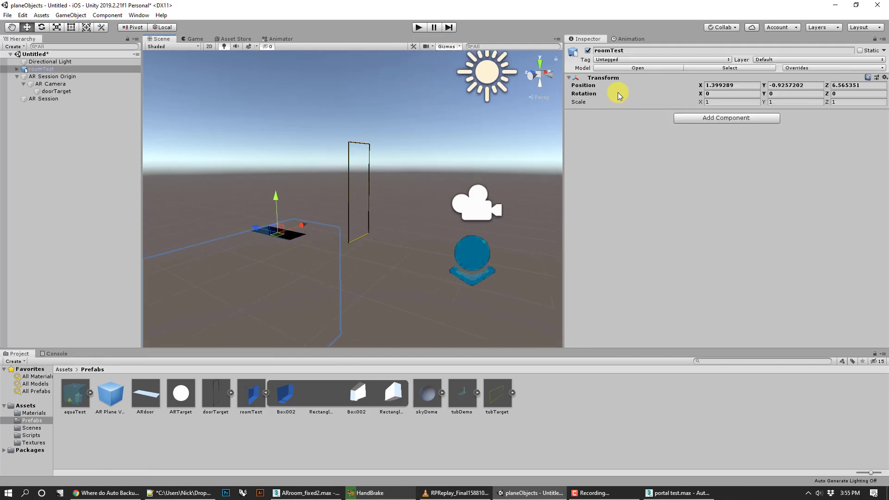
Switch to 3ds Max to check the room model's orientation in ARroom_fixed2.max, and return to Unity
left_click(708, 93)
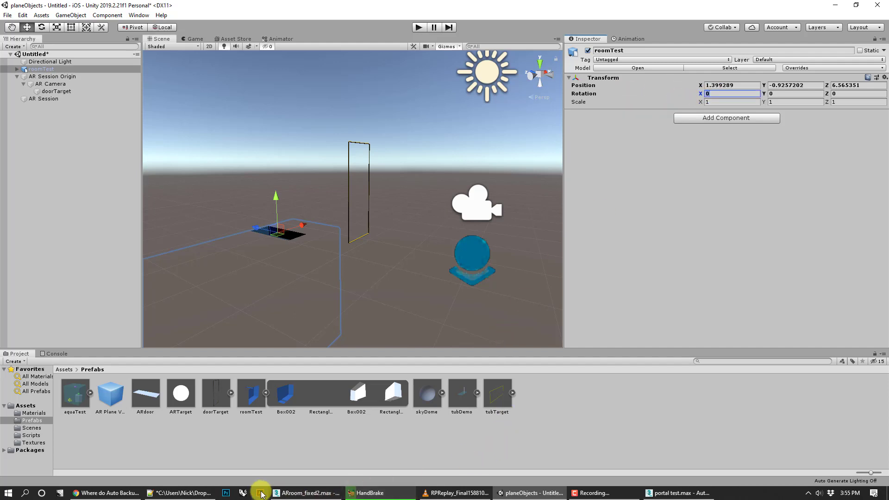
left_click(307, 493)
left_click(409, 176)
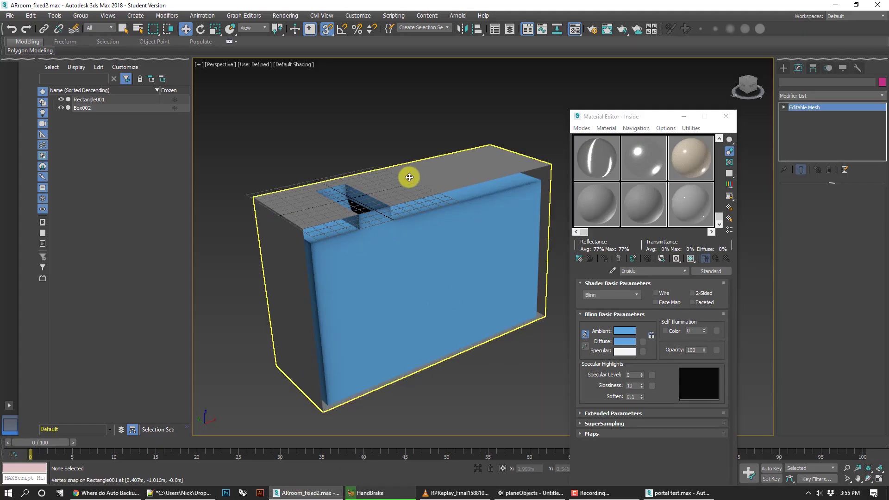
left_click(395, 144)
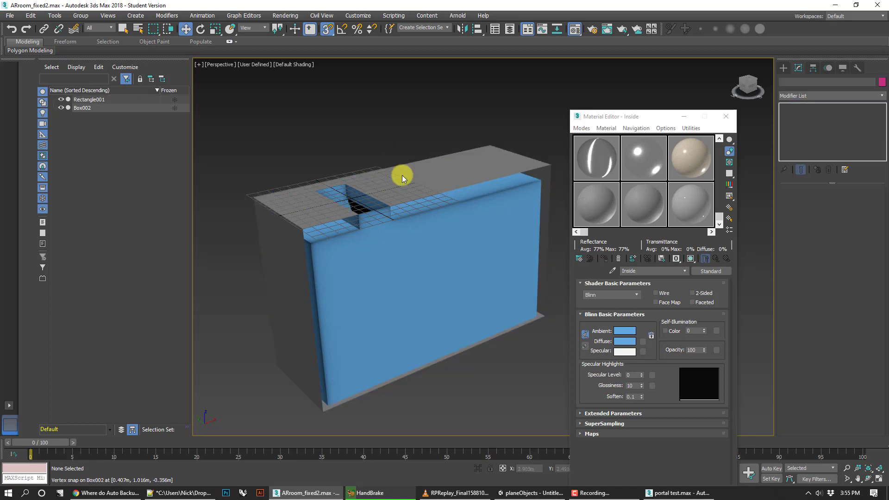
left_click(533, 494)
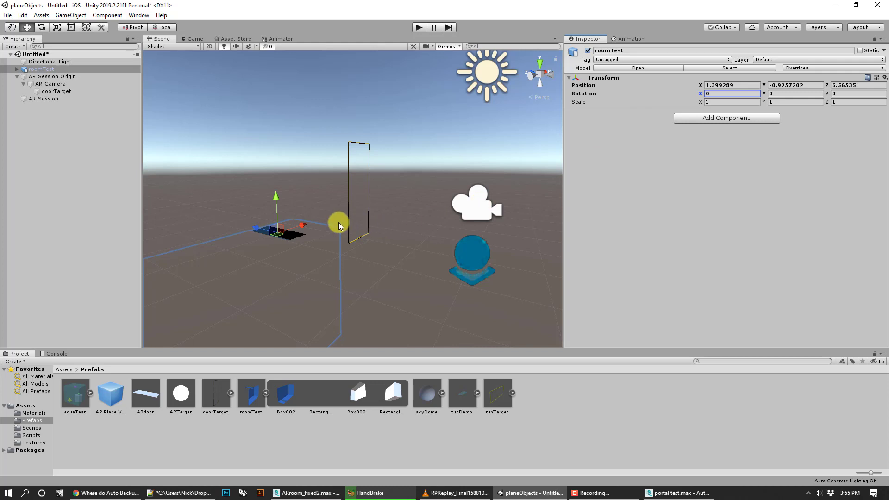
Rotate the roomTest model to 90 on X and 180 on Z so its opening faces the door frame
middle_click_drag(287, 202, 319, 218)
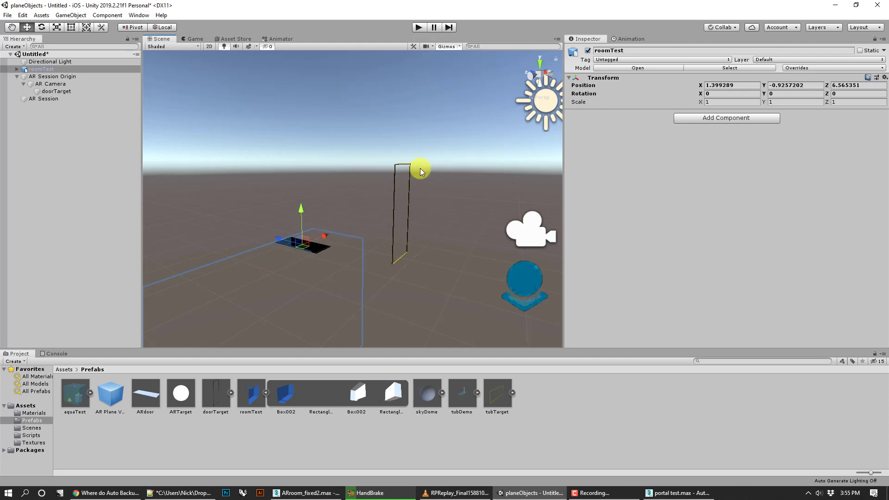
left_click(723, 96)
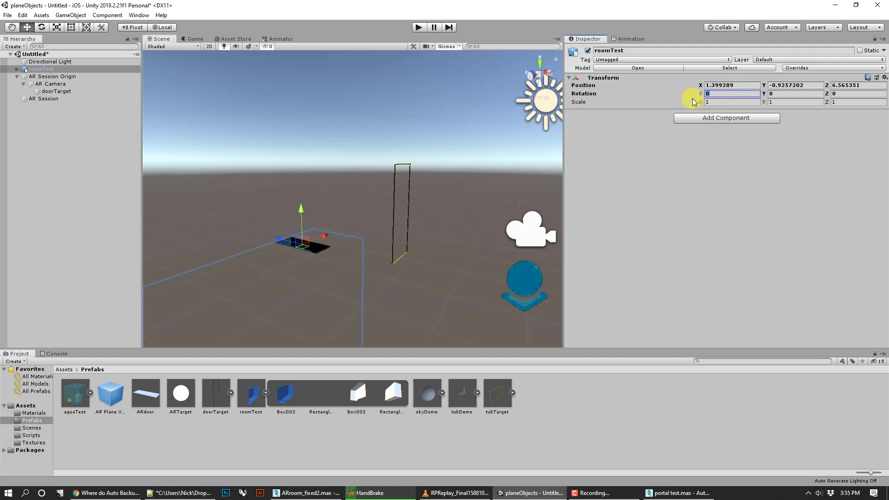
type("90")
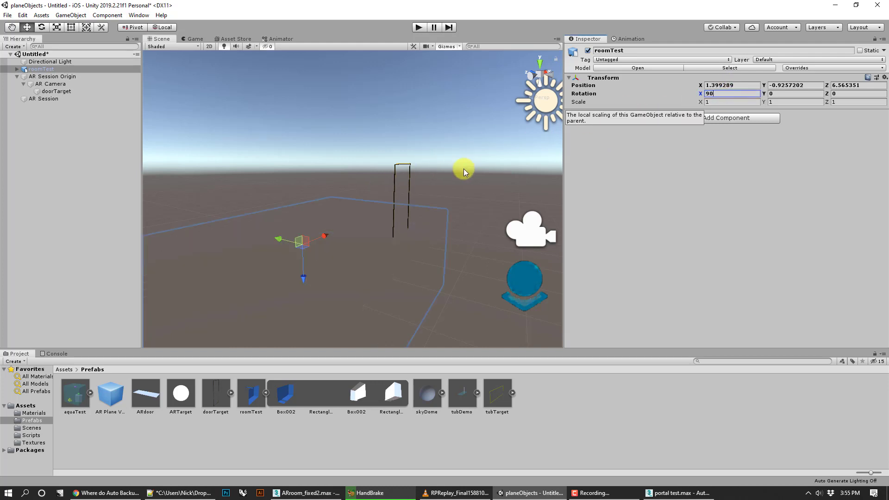
left_click_drag(462, 169, 235, 246, "alt")
left_click(846, 97)
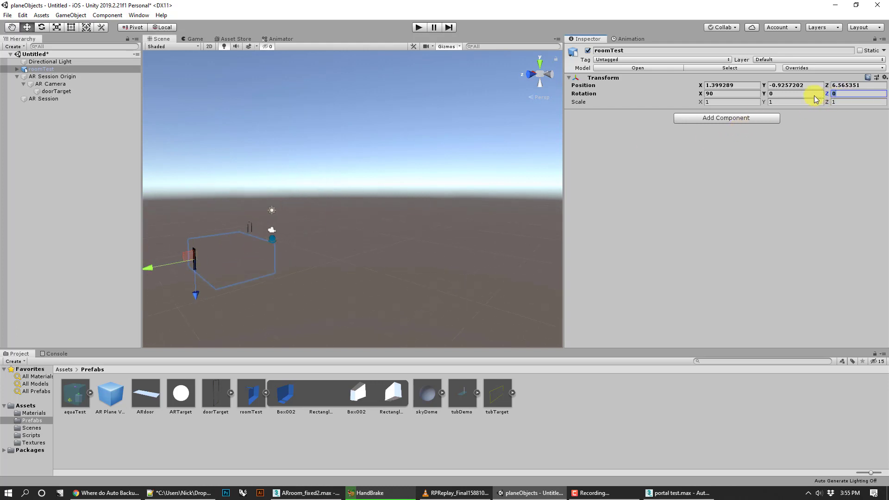
type("180")
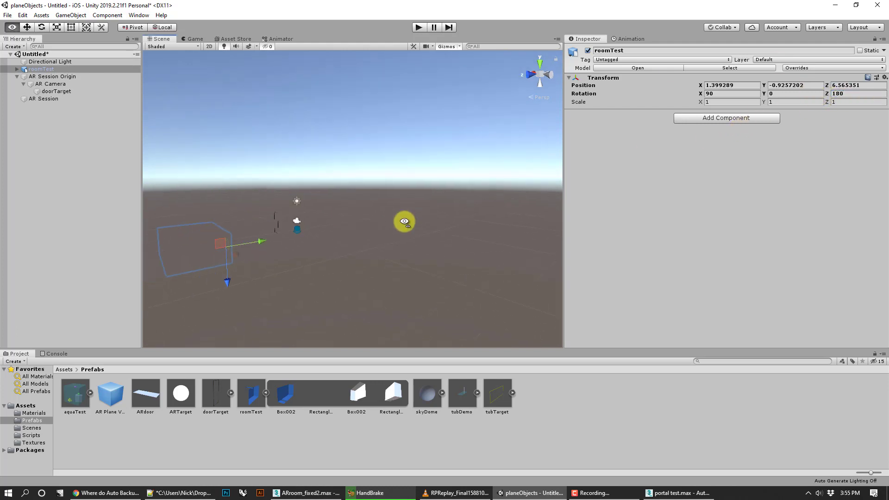
Set the roomTest model's position to 0 on X, 1.016 on Y and 0 on Z
left_click_drag(405, 222, 259, 270, "alt")
left_click_drag(210, 229, 59, 102, "alt")
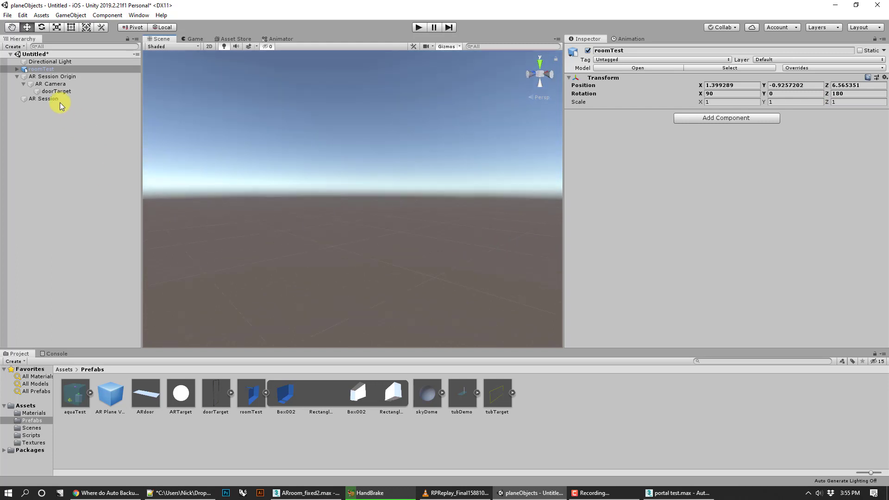
double_click(51, 69)
left_click_drag(409, 206, 353, 276, "alt")
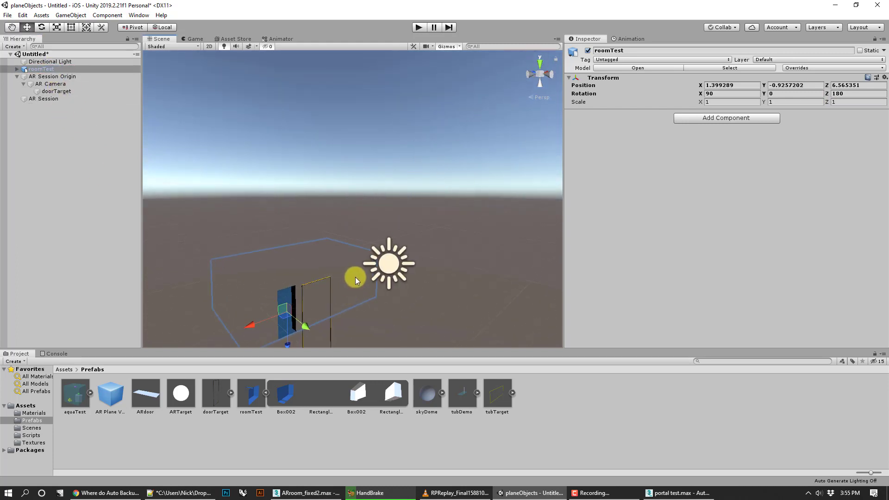
left_click(742, 85)
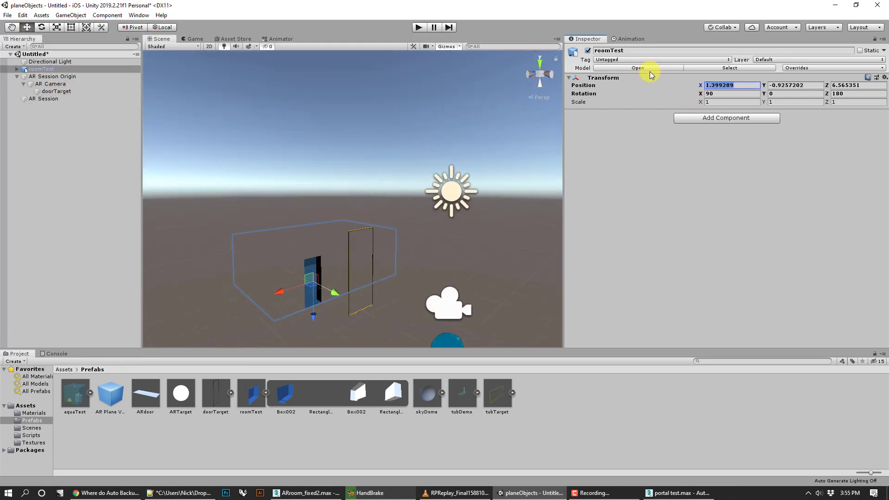
type("0")
left_click(763, 86)
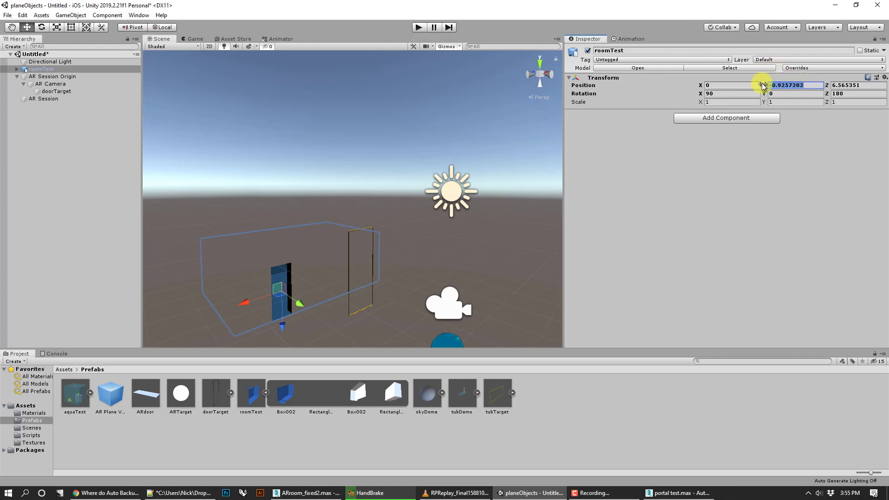
type("1.")
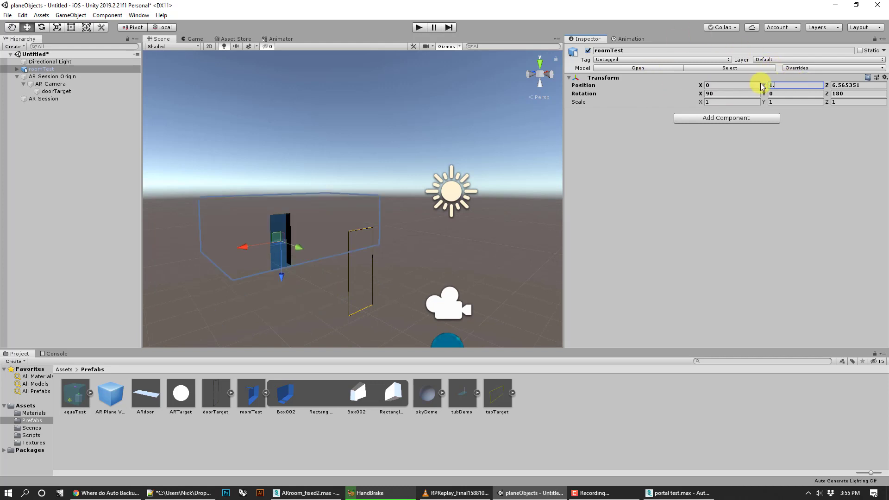
type("016")
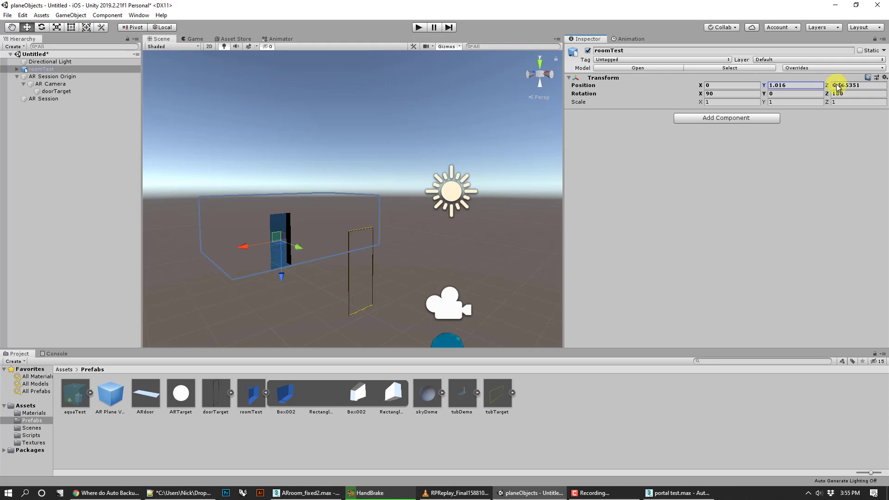
left_click(864, 86)
type("0")
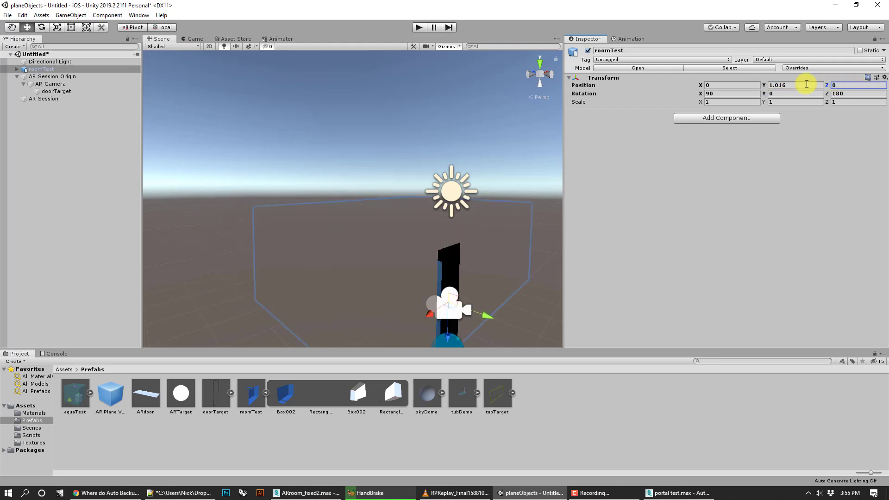
key("Return")
Move roomTest away from the AR Camera to a Z position of about 2.246, so its opening meets the door frame
key("f")
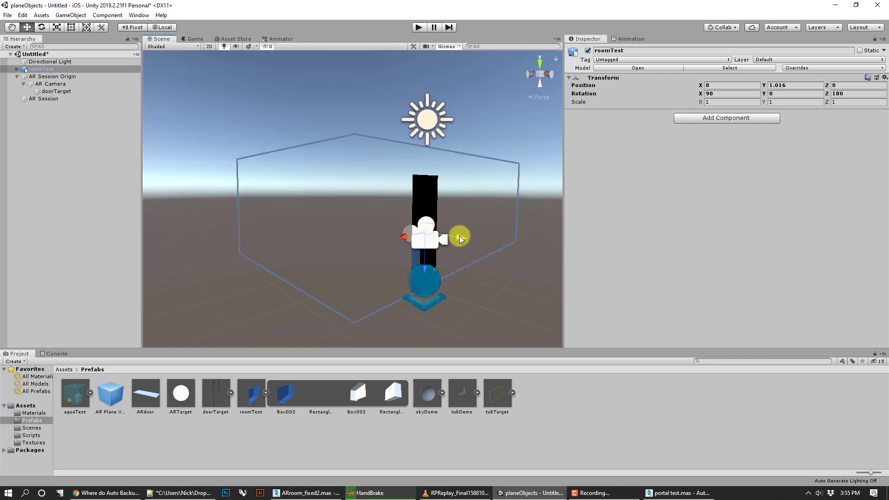
left_click_drag(459, 235, 359, 243)
scroll(340, 238, "up", 6)
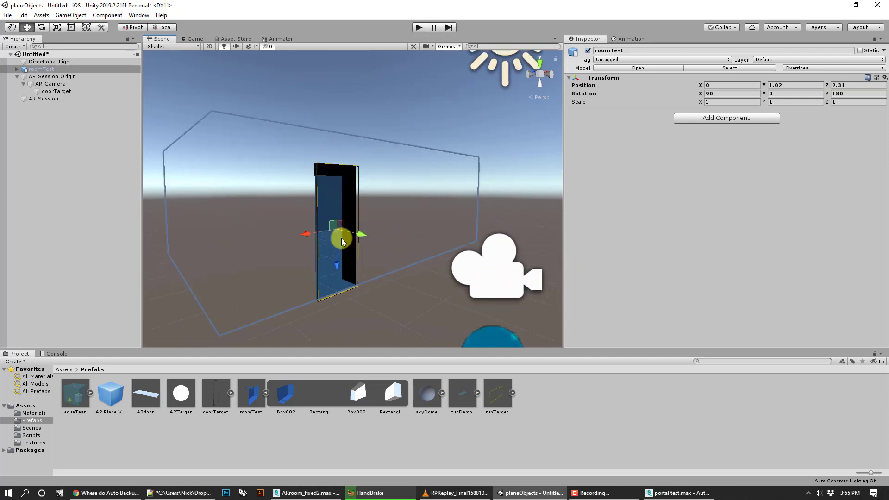
left_click_drag(341, 255, 344, 251)
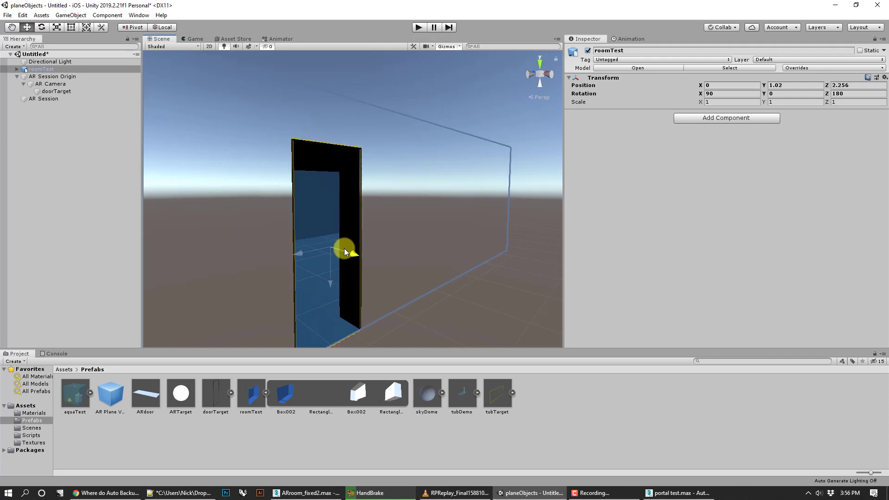
left_click(454, 307)
scroll(454, 302, "down", 2)
scroll(393, 251, "down", 2)
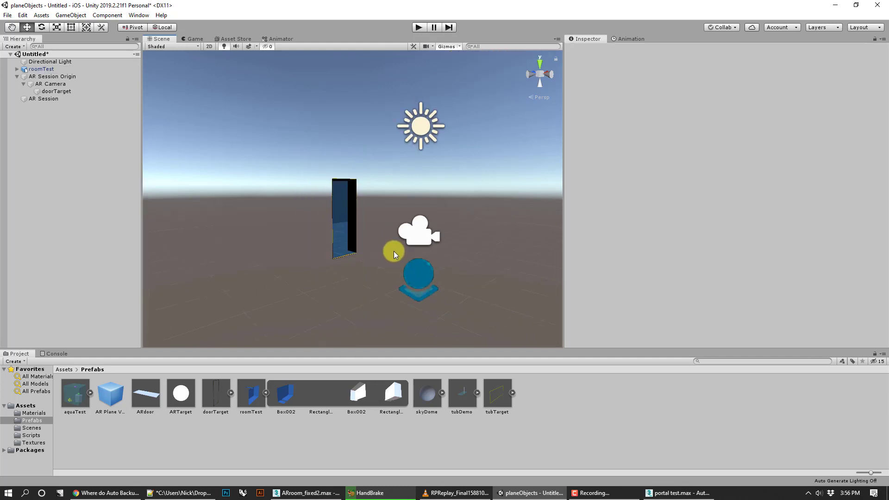
left_click(368, 218)
left_click(366, 303)
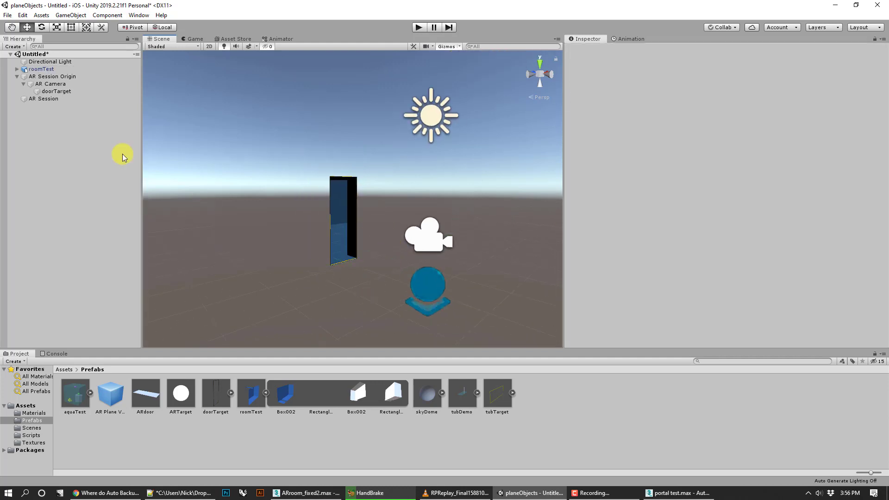
Unpack the roomTest prefab and make it a child of the AR Camera
left_click(34, 71)
right_click(34, 73)
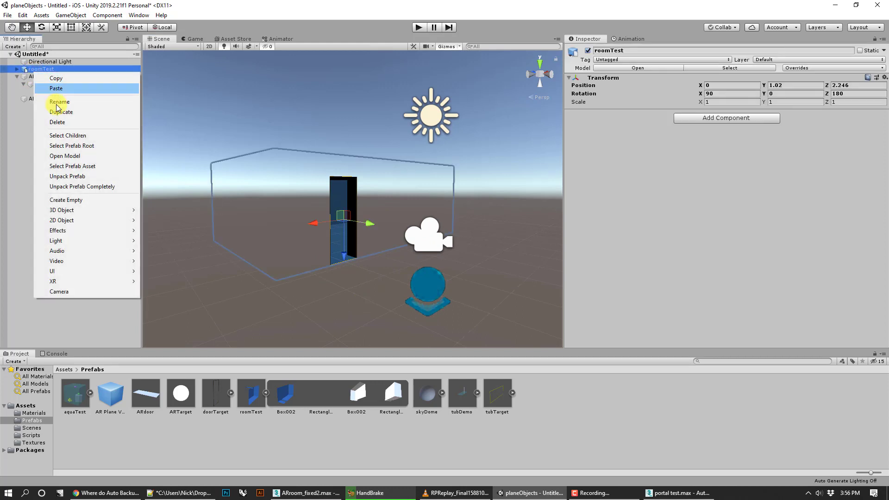
left_click(62, 179)
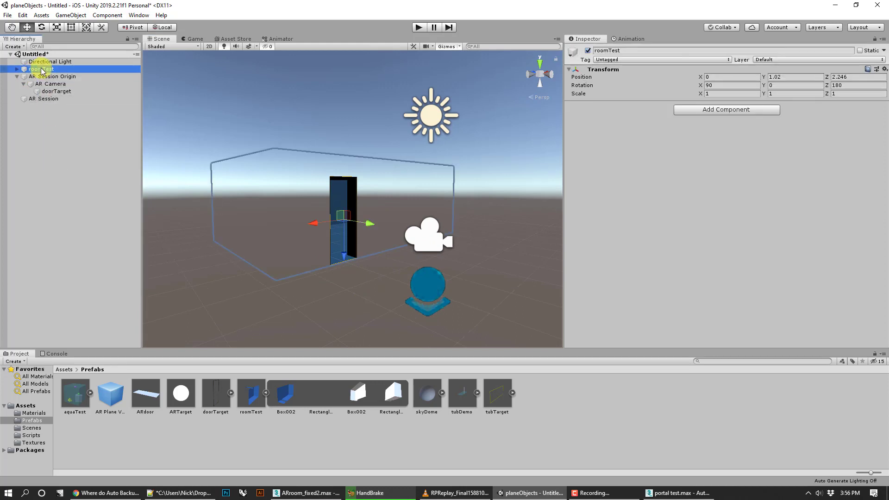
left_click_drag(41, 71, 54, 84)
left_click(261, 117)
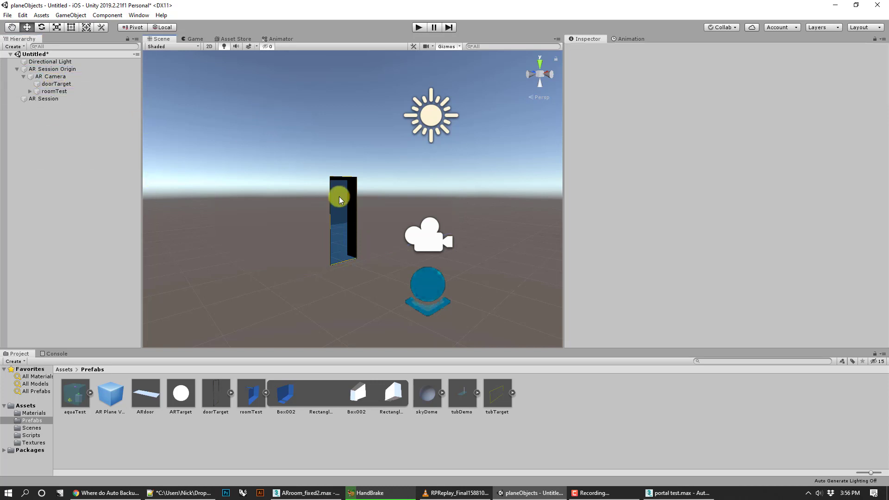
Move the AR Camera along Z to test whether doorTarget and roomTest follow it, and undo the move
left_click(427, 234)
left_click_drag(418, 220, 415, 254)
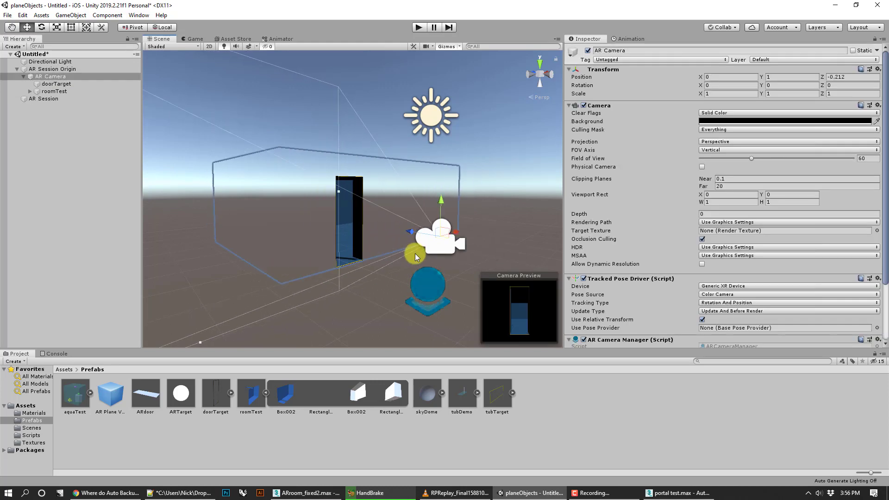
key("ctrl+z")
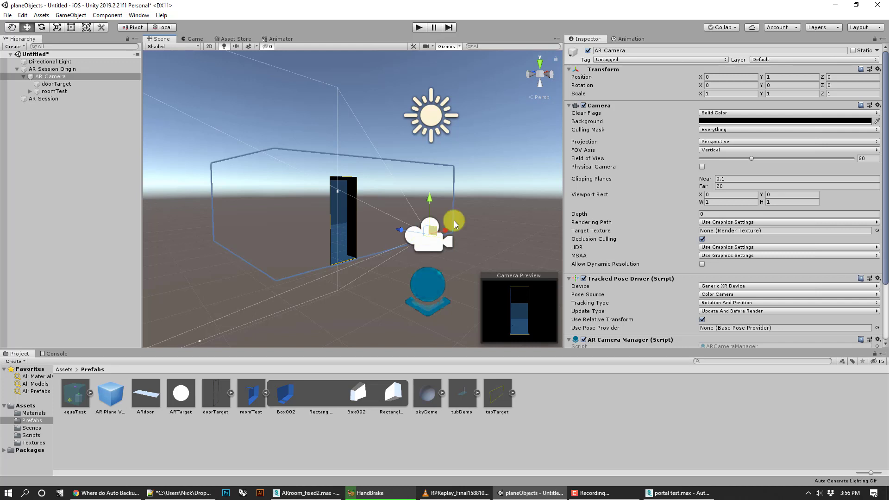
left_click(534, 226)
Inspect the room's Box002 and Rectangle001 parts, the doorTarget frame and the roomTest parent one after another
scroll(373, 206, "up", 5)
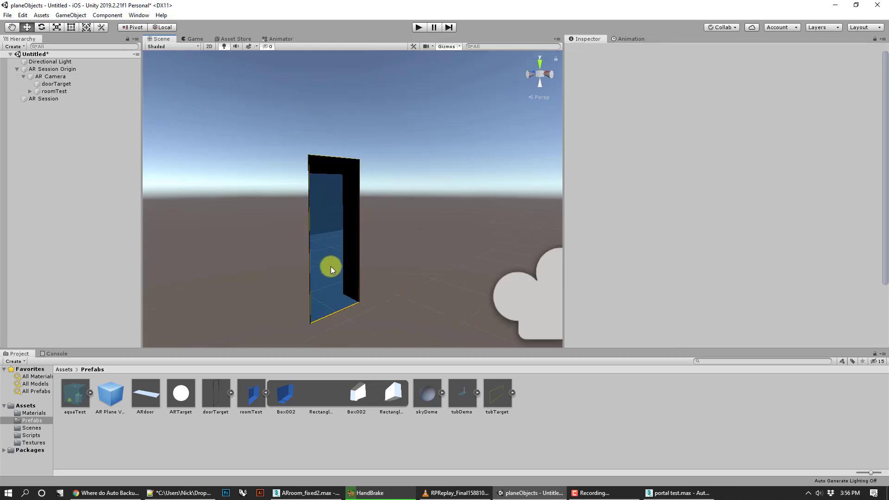
left_click(344, 311)
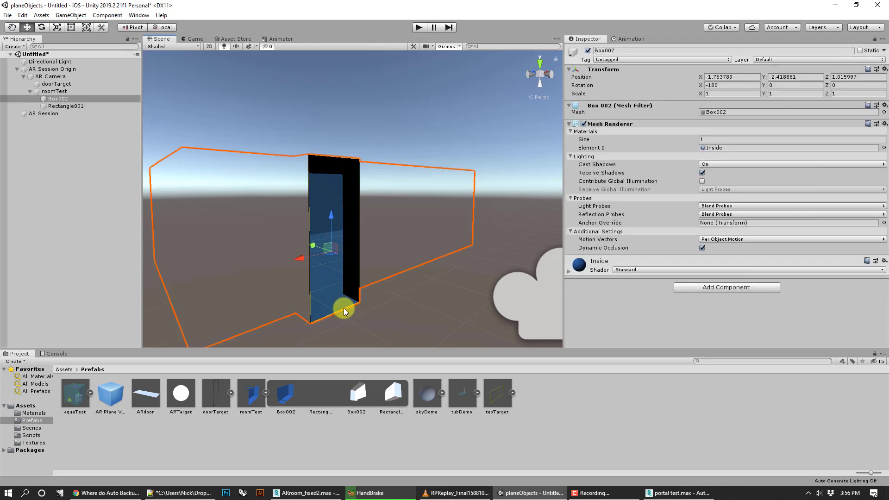
left_click(352, 311)
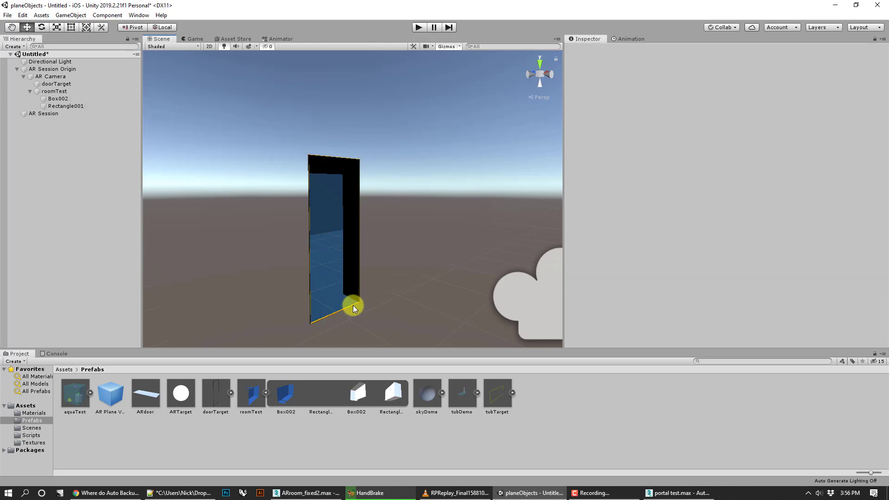
left_click(57, 99)
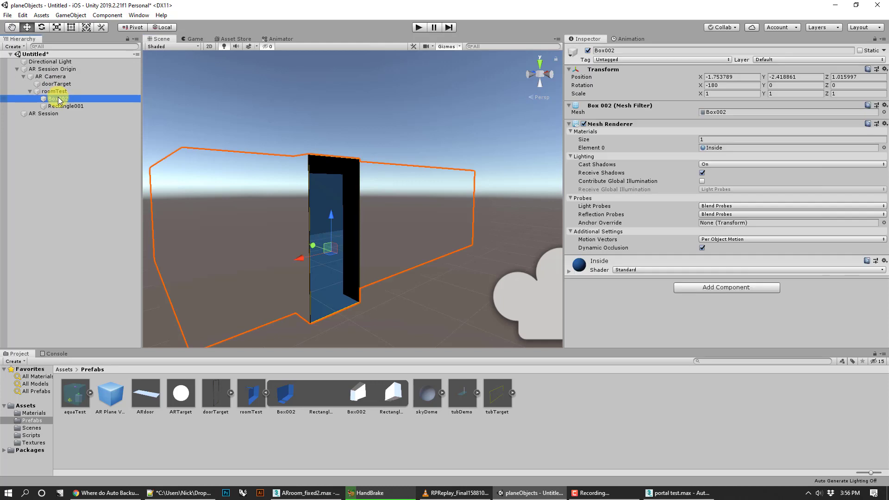
left_click(64, 106)
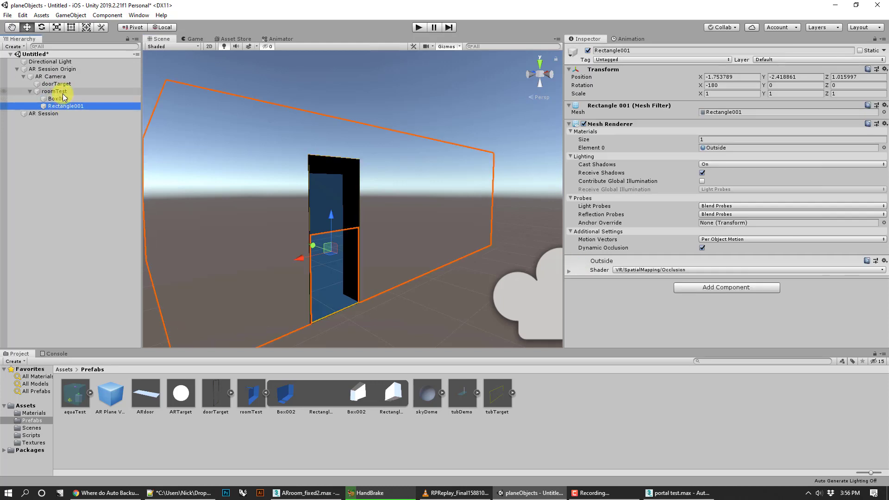
left_click(63, 84)
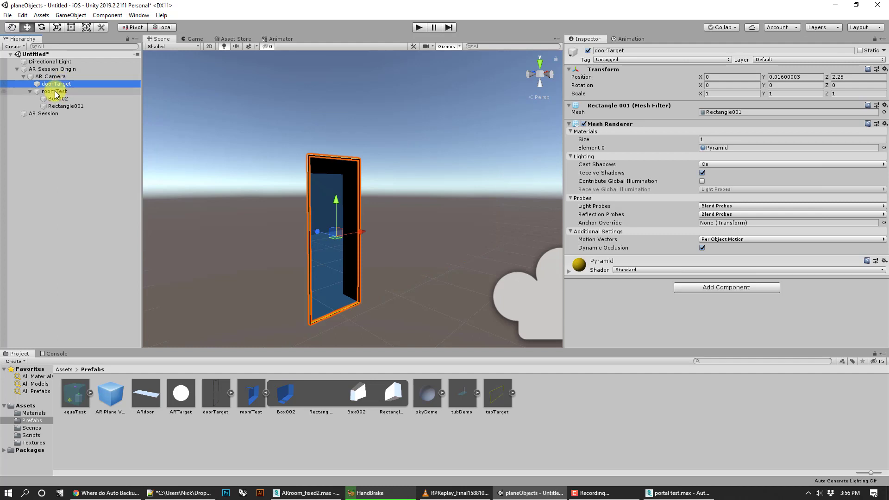
left_click(55, 91)
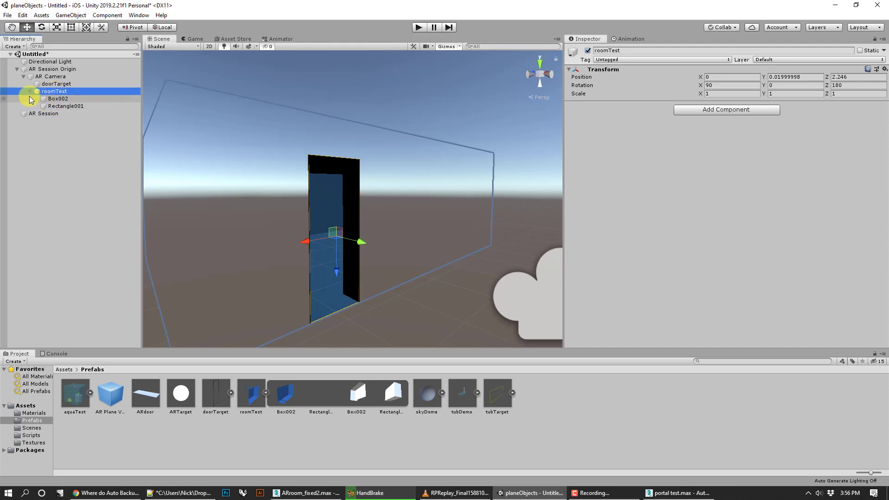
Toggle the scene visibility of roomTest and doorTarget off and on to preview swapping the door frame for the room
left_click(6, 92)
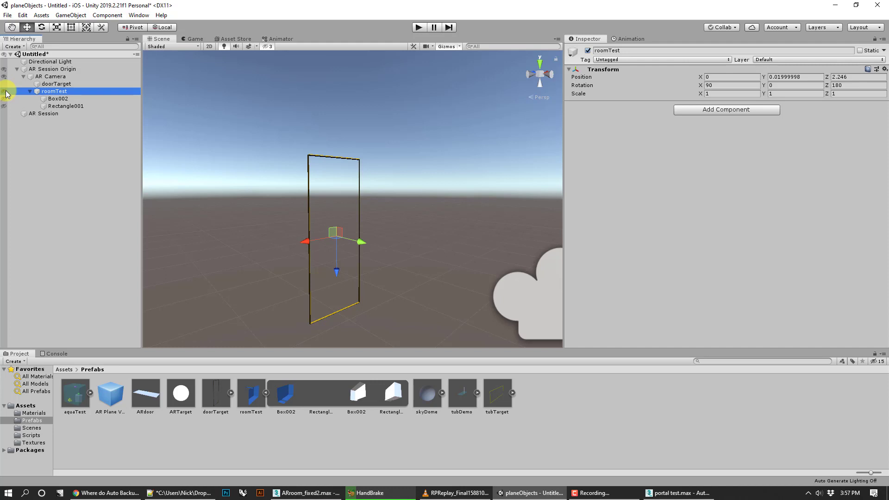
left_click(6, 92)
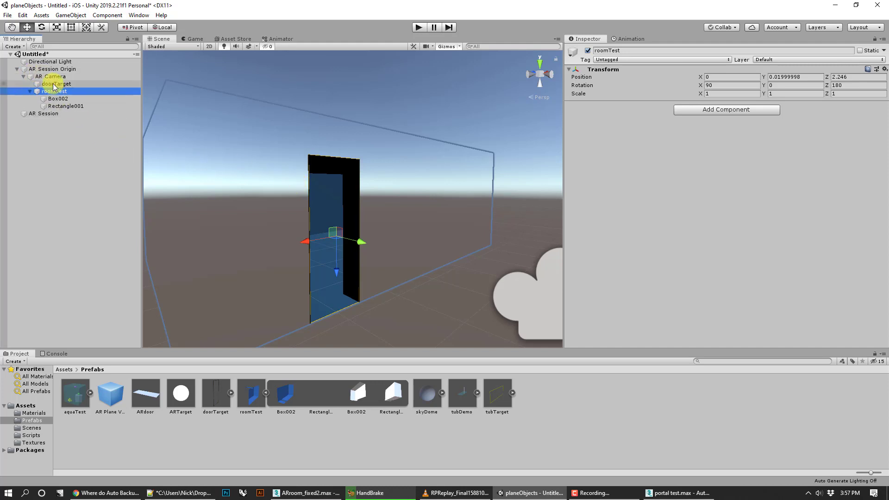
left_click(48, 95)
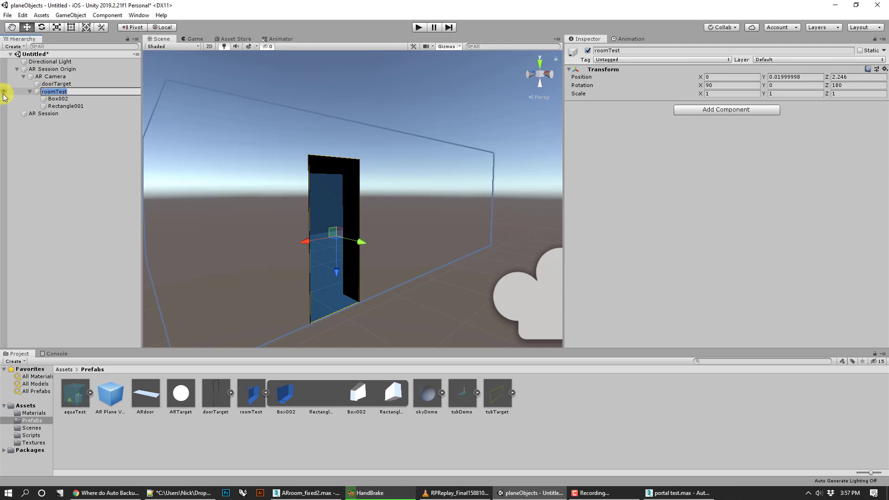
left_click(6, 85)
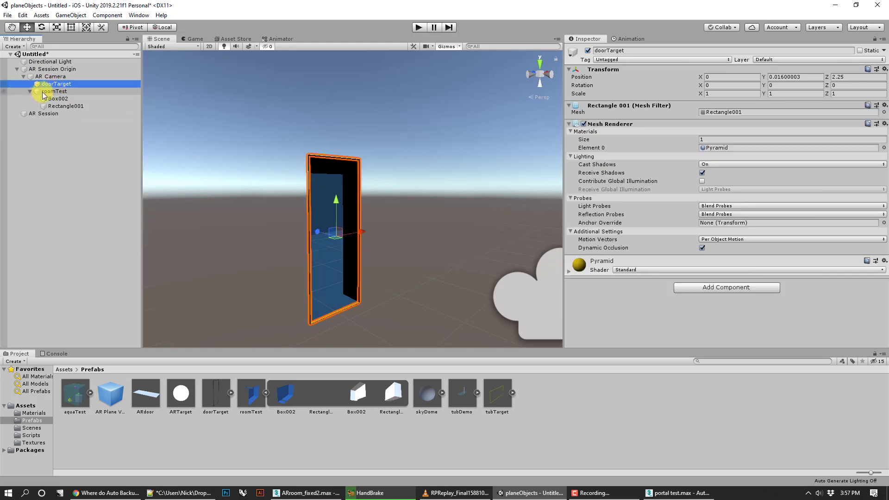
left_click(4, 91)
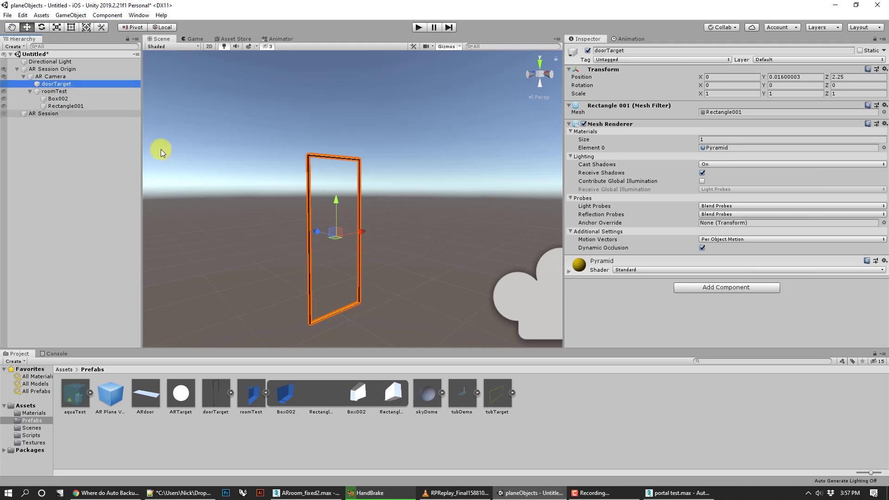
left_click(4, 86)
left_click(4, 88)
left_click(4, 93)
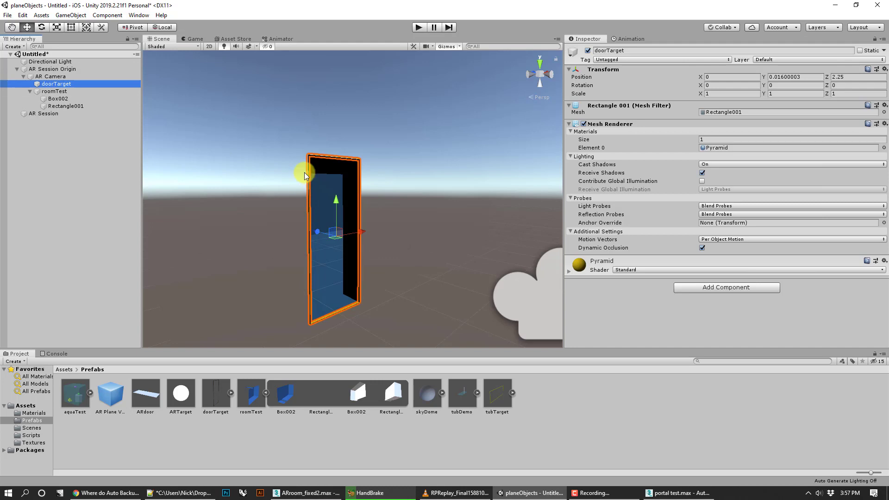
Hide doorTarget in the scene, and switch roomTest off and back on to preview the open doorway alone
left_click(4, 84)
left_click(4, 92)
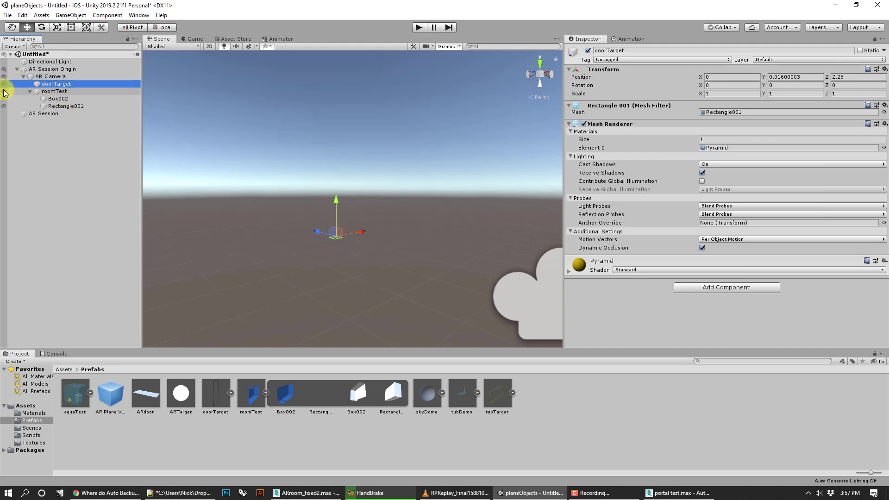
left_click(5, 92)
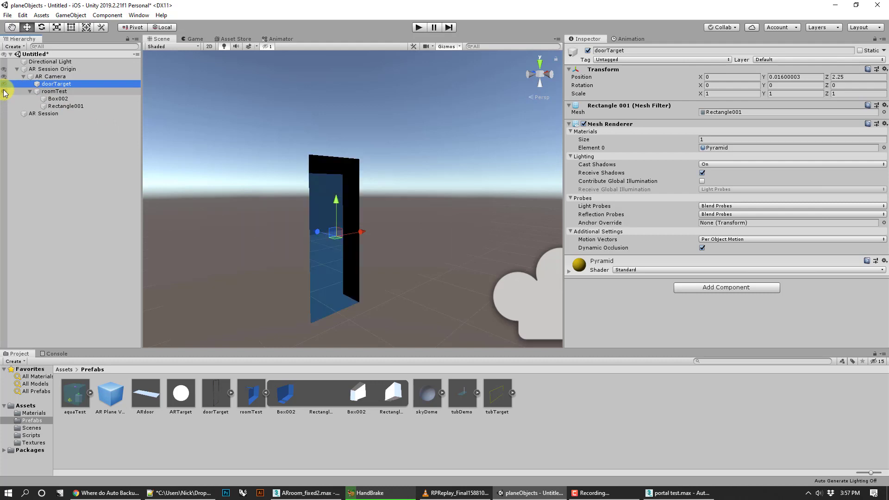
middle_click_drag(324, 193, 368, 208)
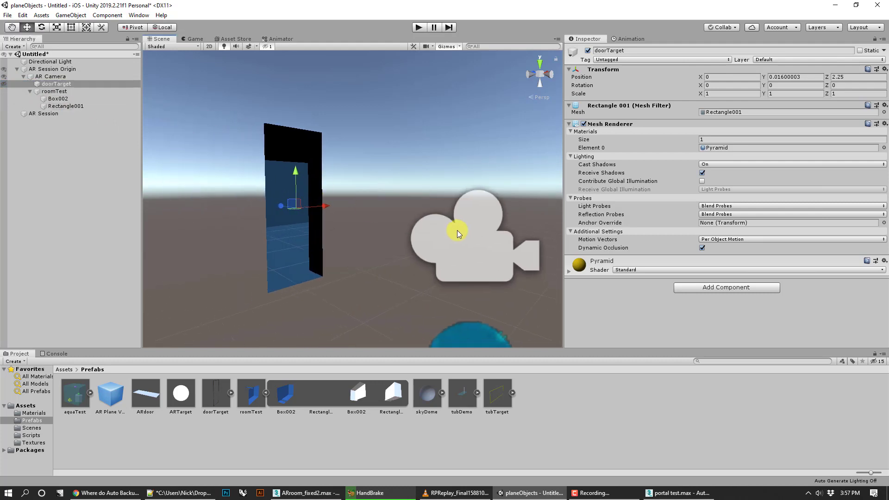
middle_click_drag(256, 188, 267, 186)
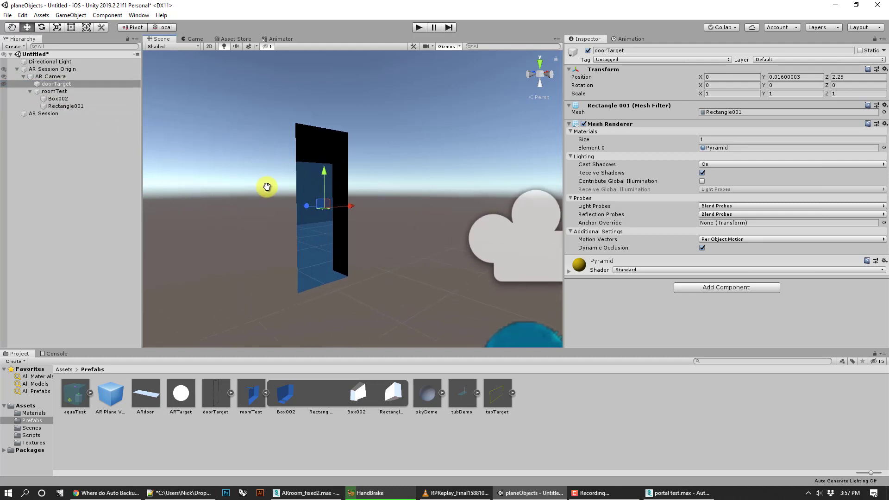
left_click(96, 115)
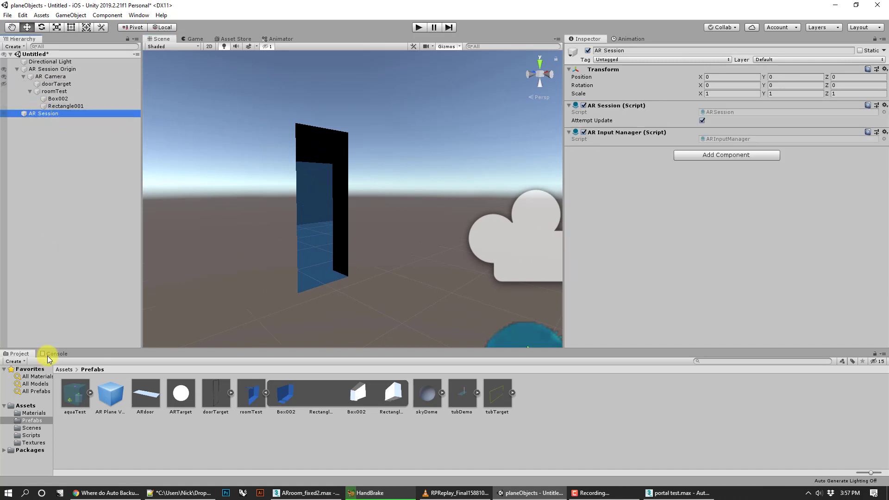
Attach the doorFramePlacementController script from the Scripts folder to the AR Session object
left_click(30, 435)
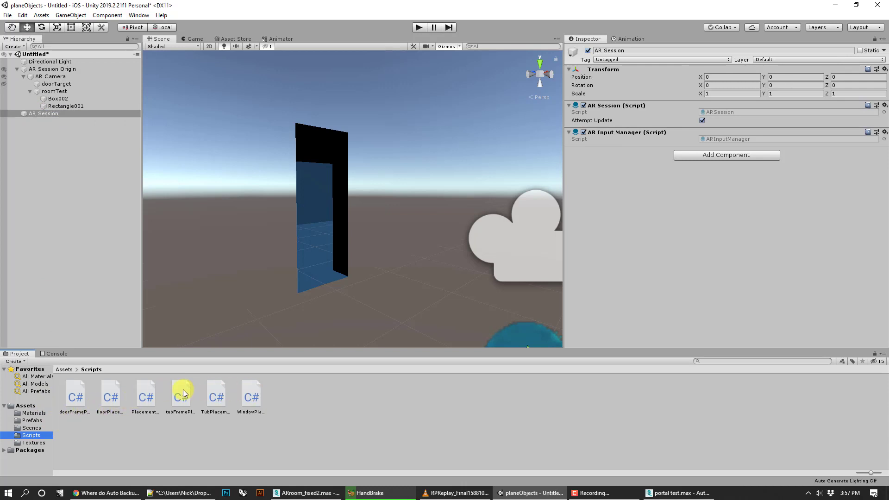
left_click(74, 392)
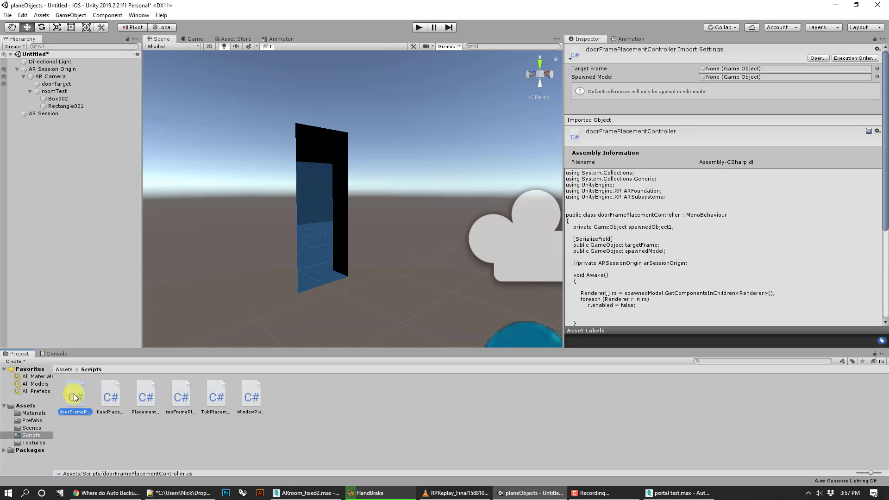
left_click(44, 114)
left_click_drag(75, 395, 632, 208)
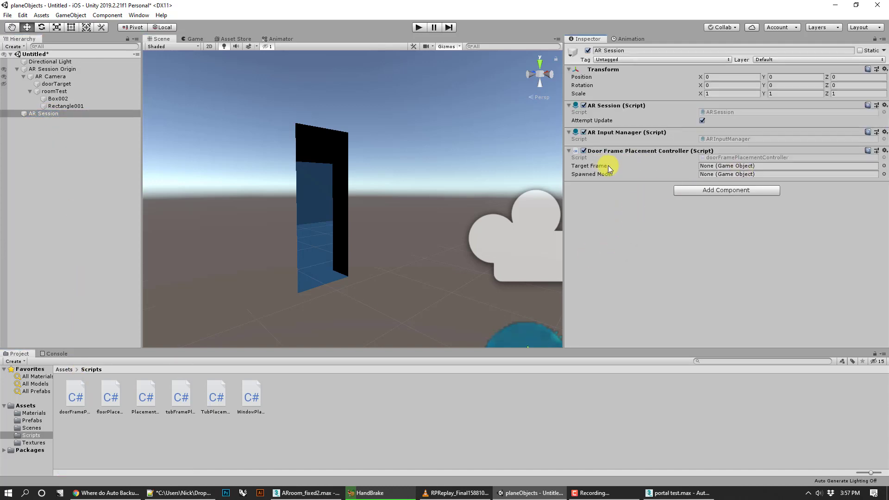
Assign doorTarget as the Target Frame and roomTest as the Spawned Model of AR Session's Door Frame Placement Controller
left_click_drag(61, 84, 713, 166)
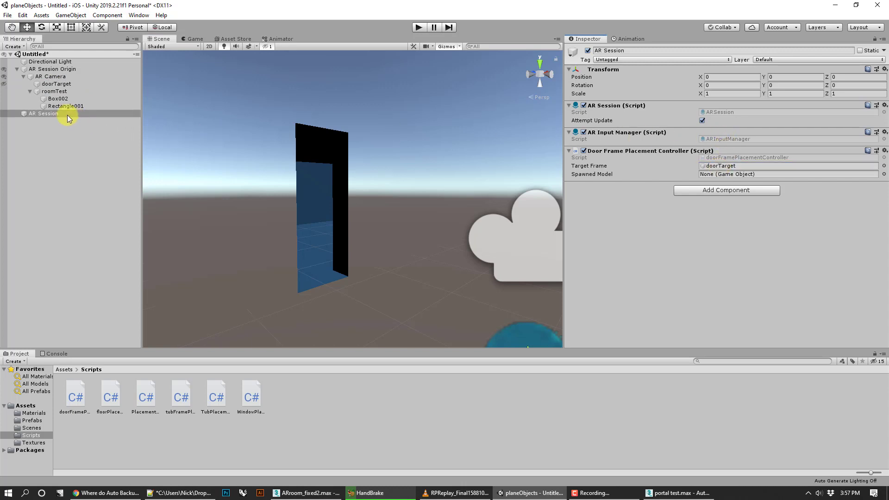
left_click(56, 91)
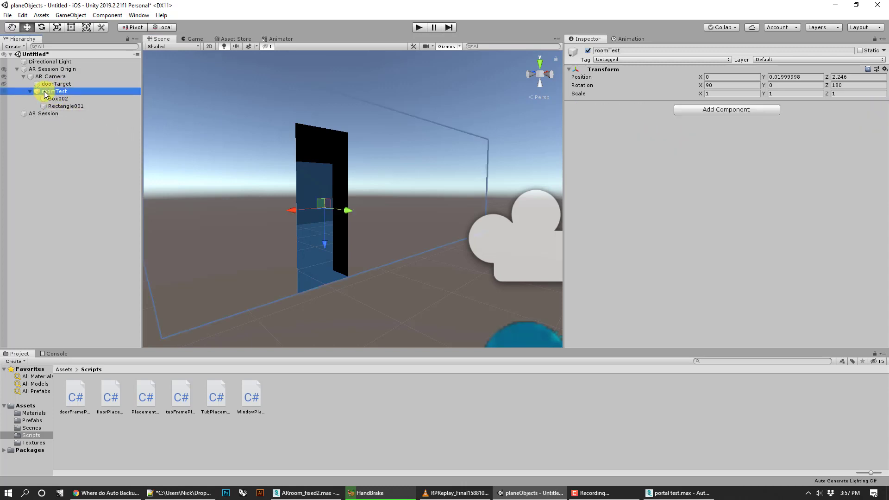
left_click(47, 112)
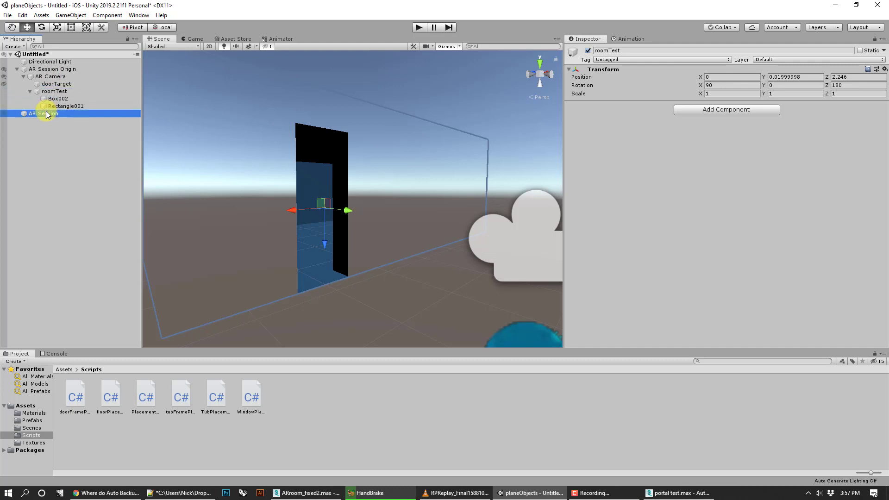
left_click_drag(74, 109, 707, 175)
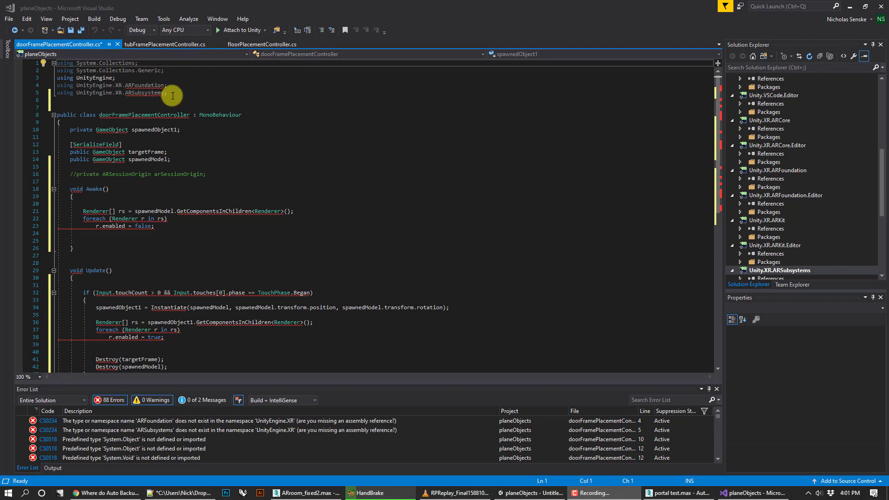
Review the using directives at the start of doorFramePlacementController.cs in Visual Studio, including ARFoundation and ARSubsystems
left_click_drag(171, 93, 36, 65)
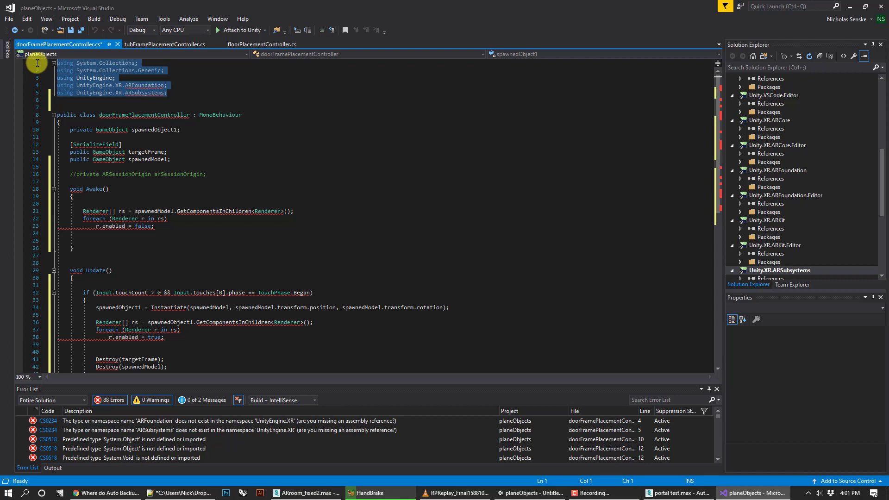
left_click(208, 85)
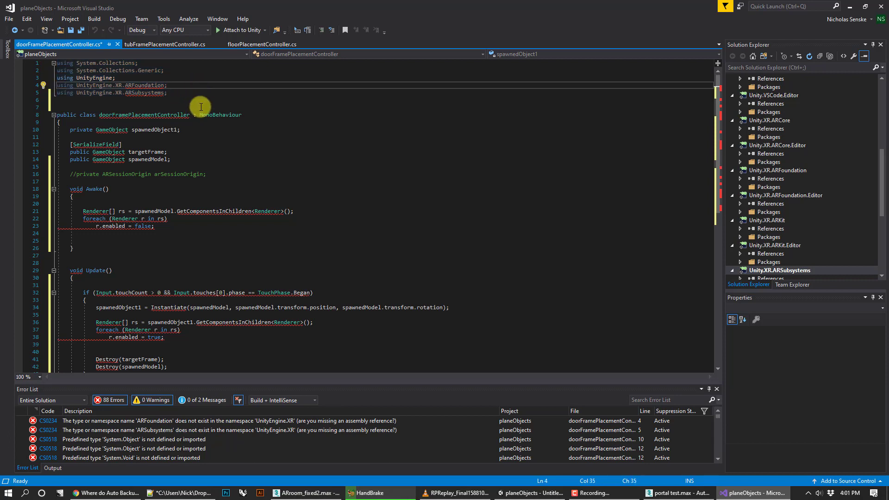
left_click(190, 92)
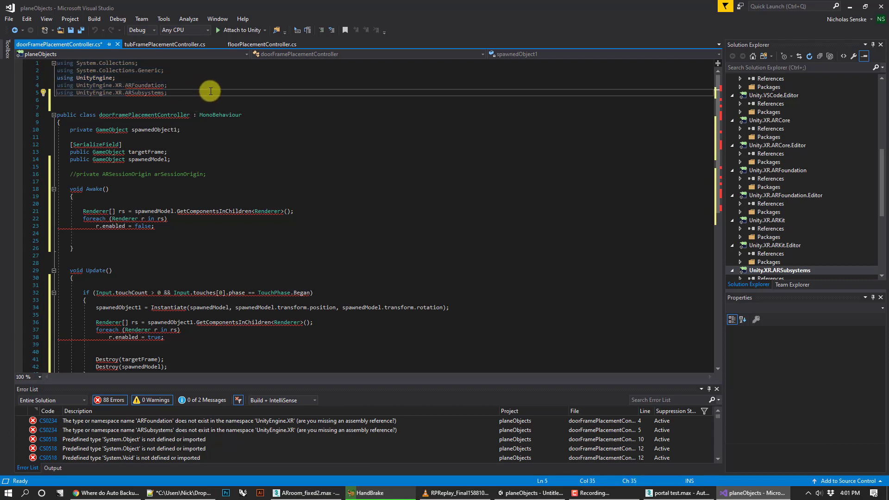
left_click_drag(210, 92, 49, 64)
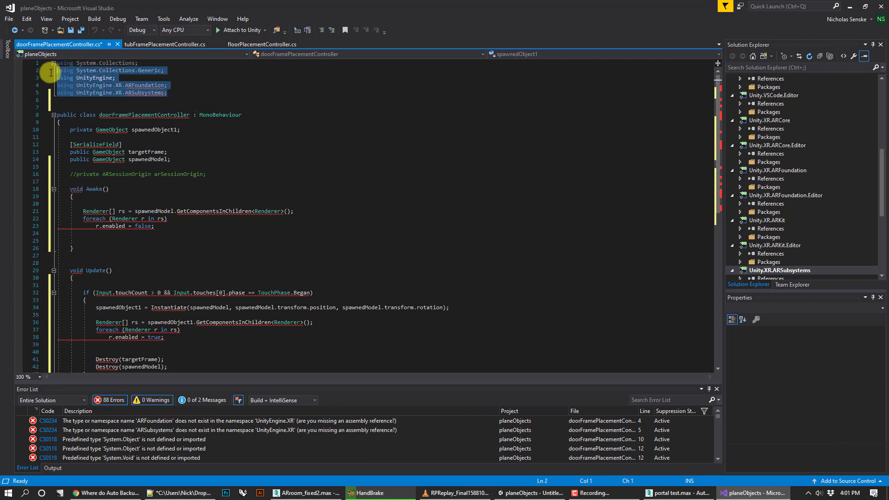
left_click(272, 101)
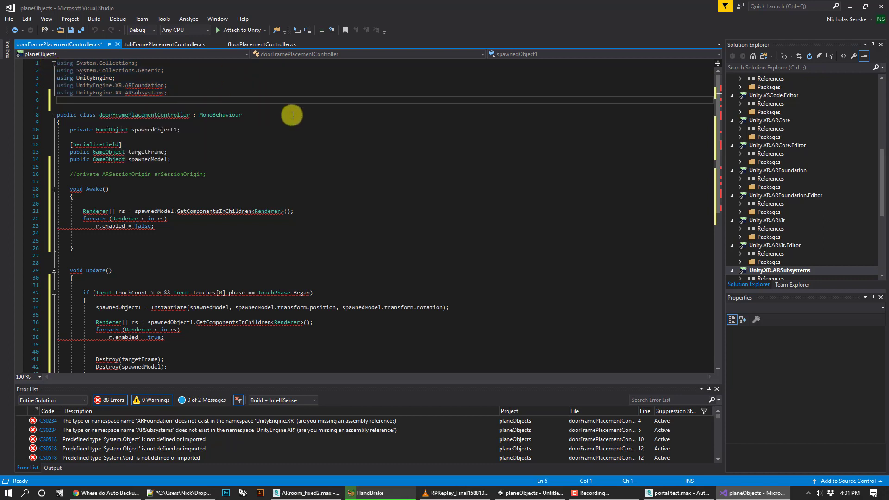
Review the spawnedObject1, targetFrame and spawnedModel GameObject declarations in the doorFramePlacementController class
left_click(240, 130)
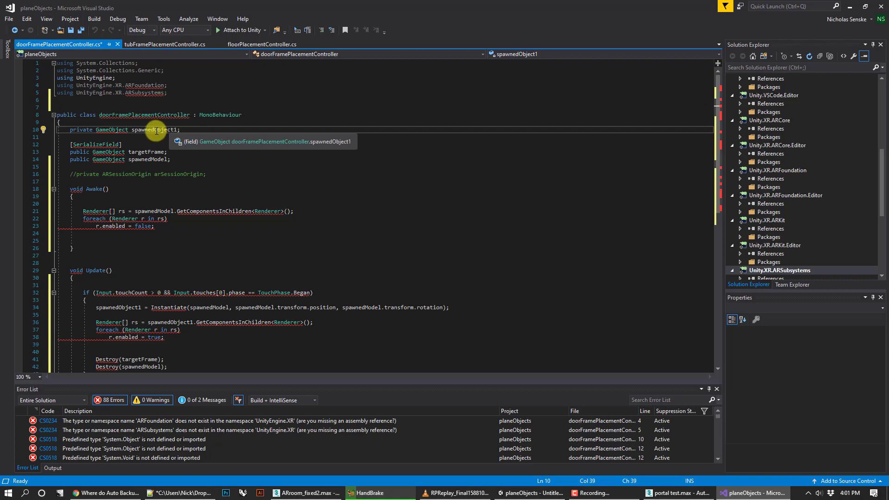
left_click(153, 152)
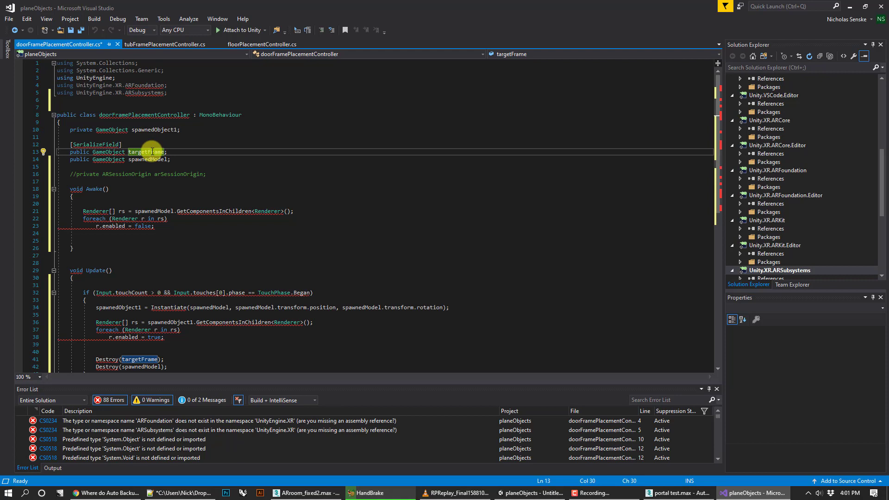
left_click(150, 160)
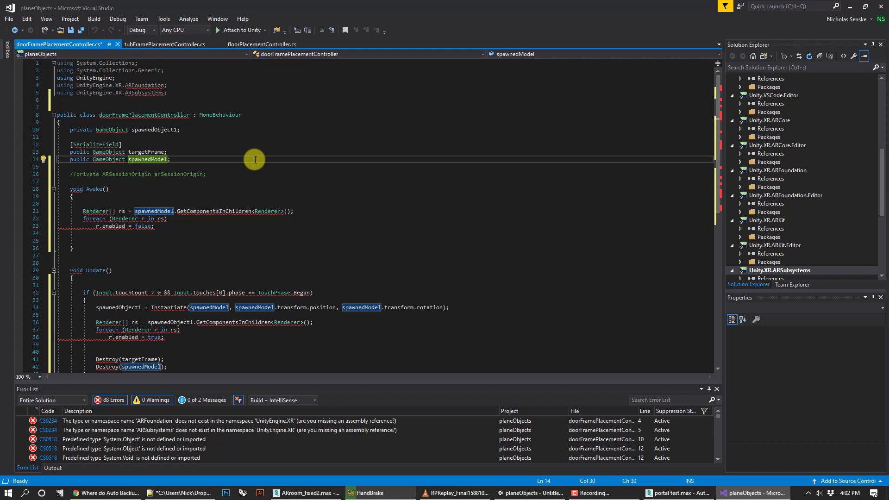
Examine how the Awake method collects spawnedModel's child renderers and disables them in the foreach loop
left_click(119, 189)
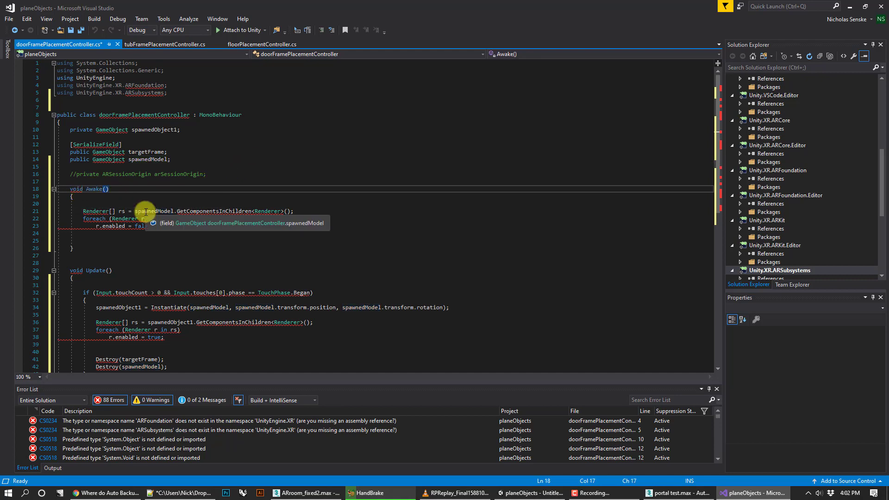
left_click(200, 211)
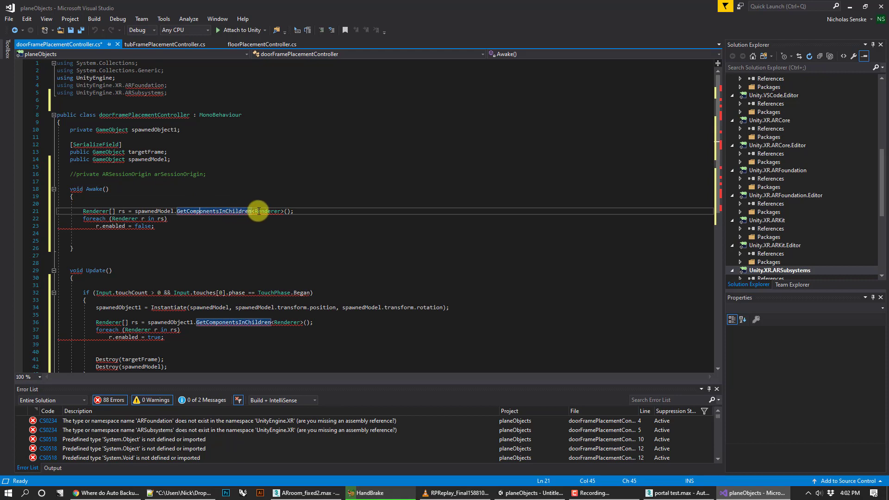
mouse_move(165, 227)
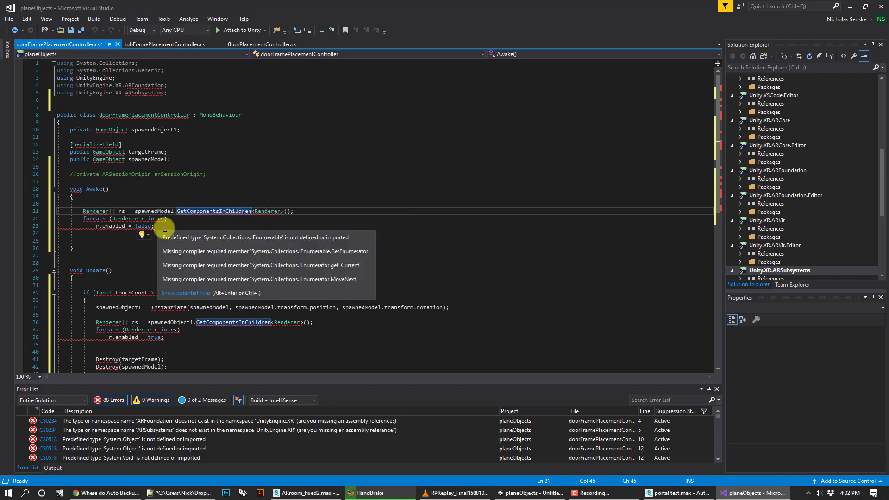
left_click_drag(164, 228, 83, 234)
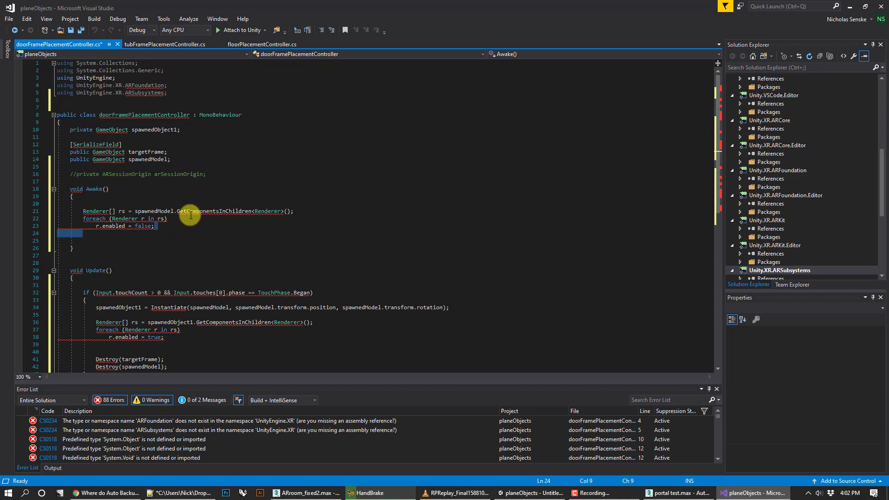
mouse_move(150, 151)
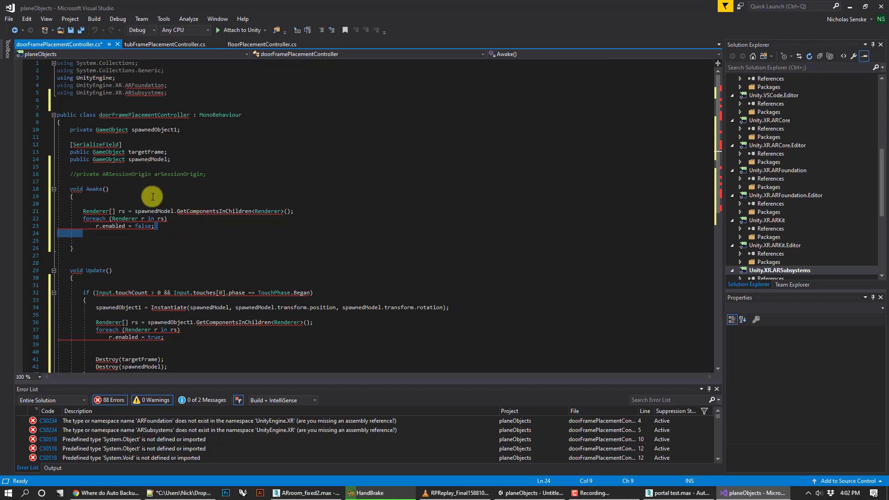
mouse_move(152, 208)
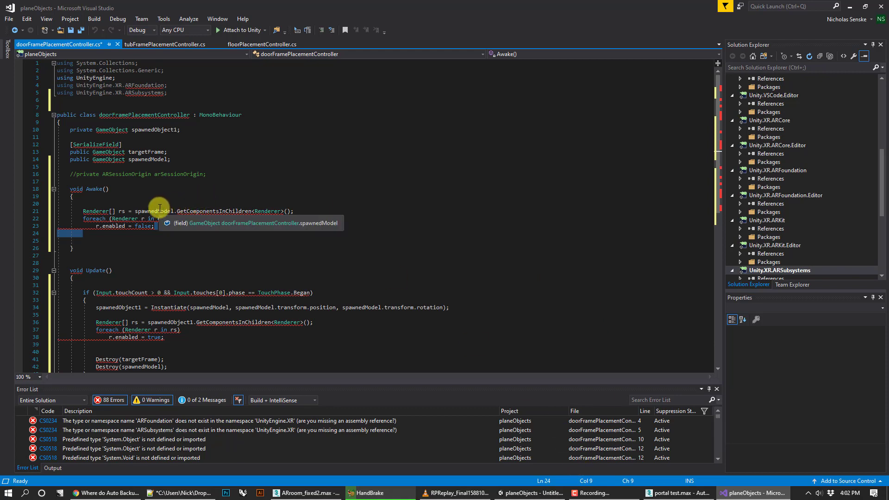
Switch to Unity and inspect roomTest's children Rectangle001 and Box002 along with their Mesh Renderer components
left_click(530, 492)
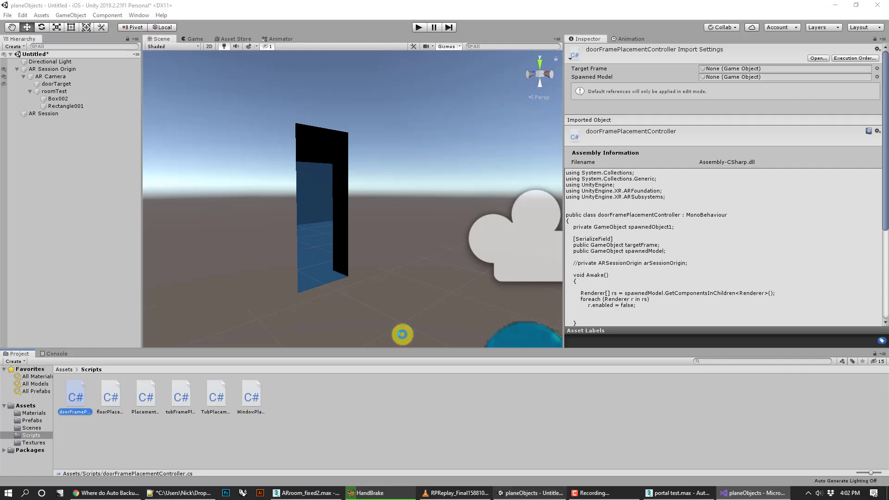
left_click(30, 91)
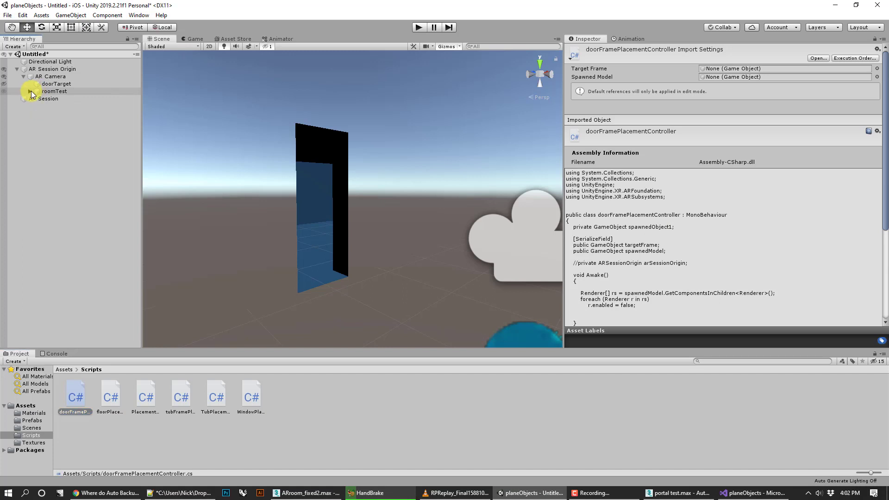
left_click(31, 91)
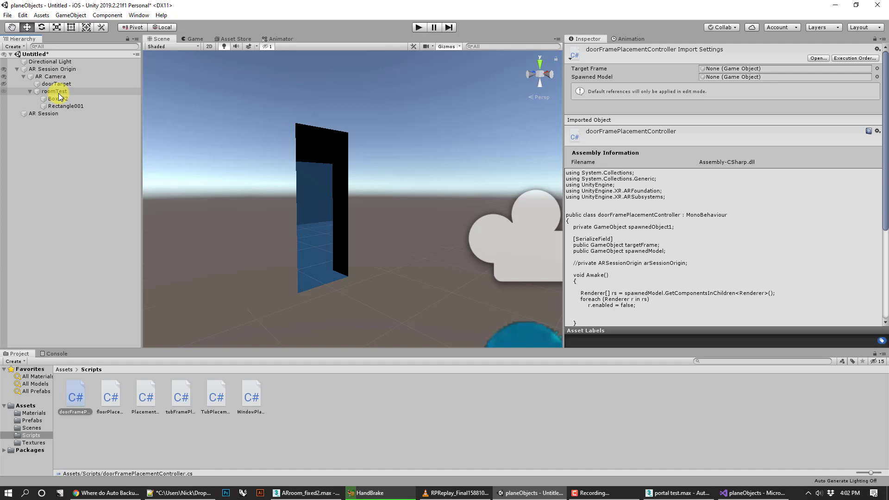
left_click(65, 106)
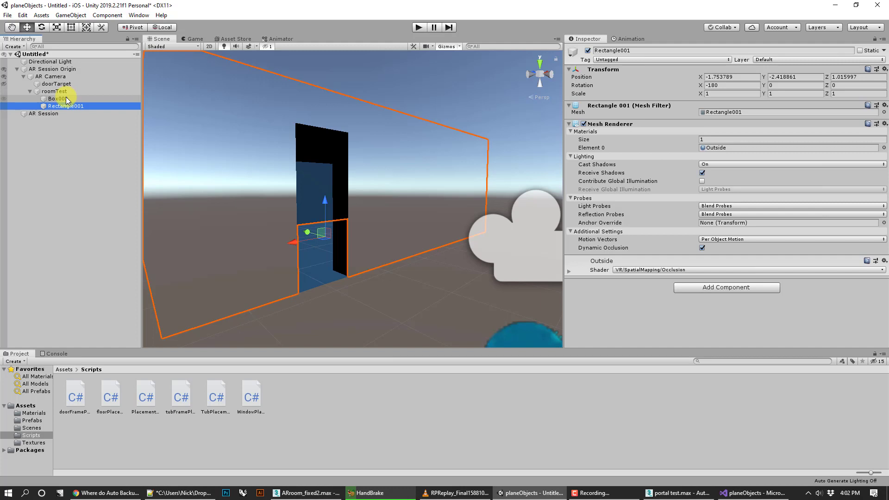
left_click(66, 99)
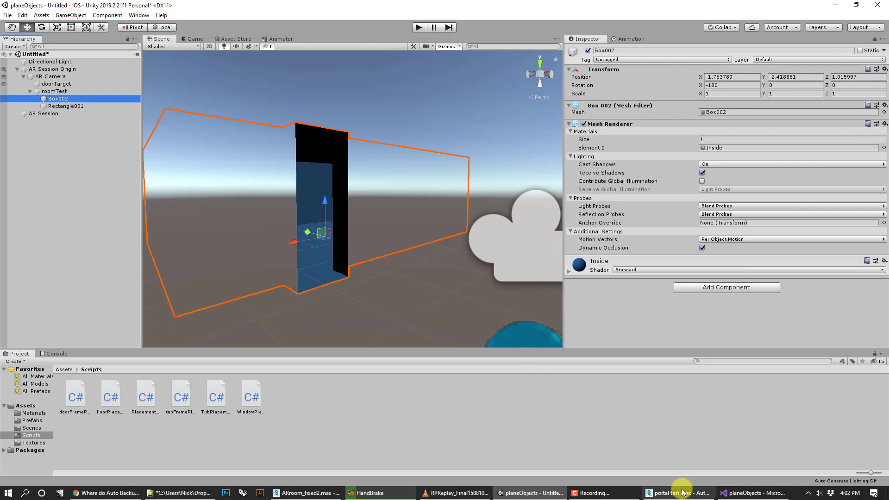
Return to Visual Studio and compare the renderer-enabling loop in Update with the disabling loop in Awake
left_click(736, 492)
scroll(215, 234, "down", 3)
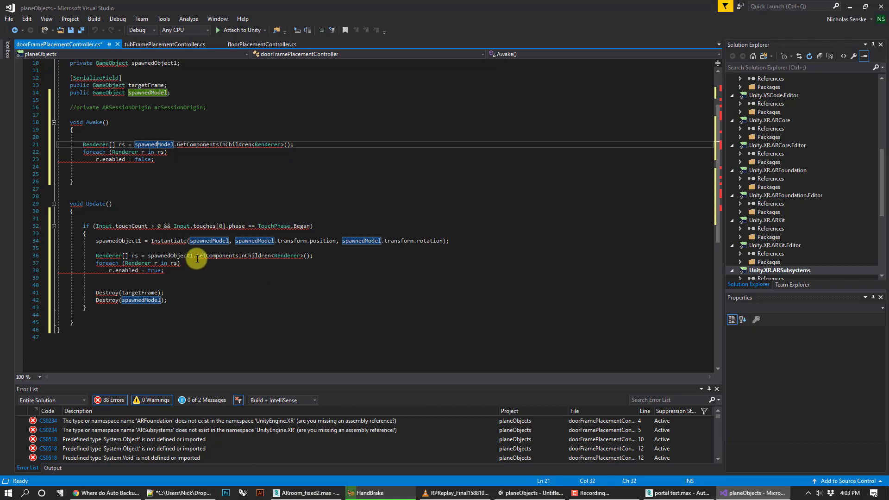
mouse_move(197, 258)
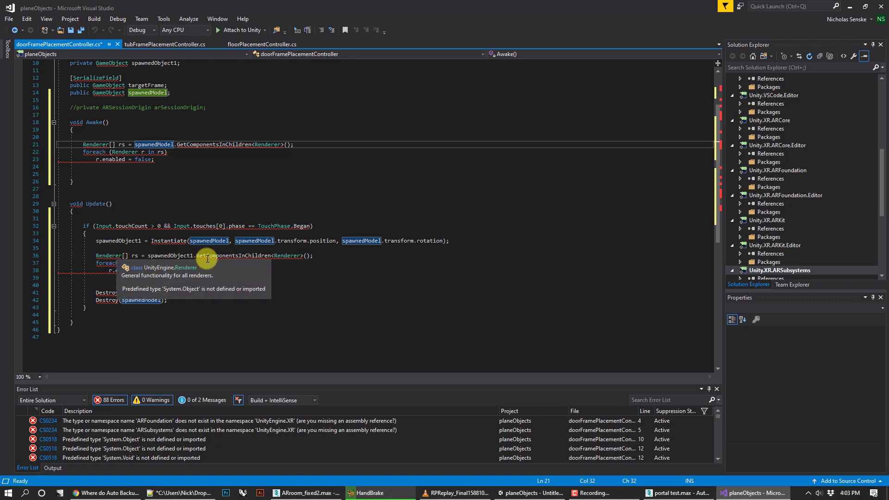
mouse_move(135, 267)
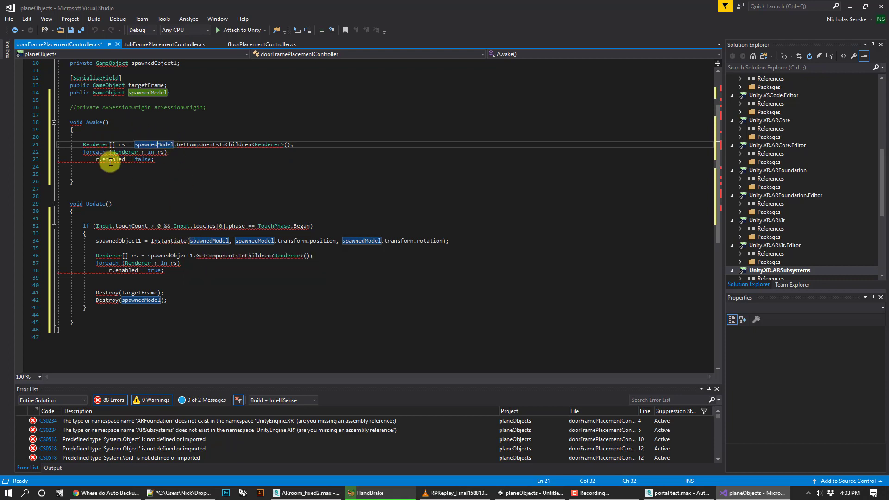
mouse_move(129, 148)
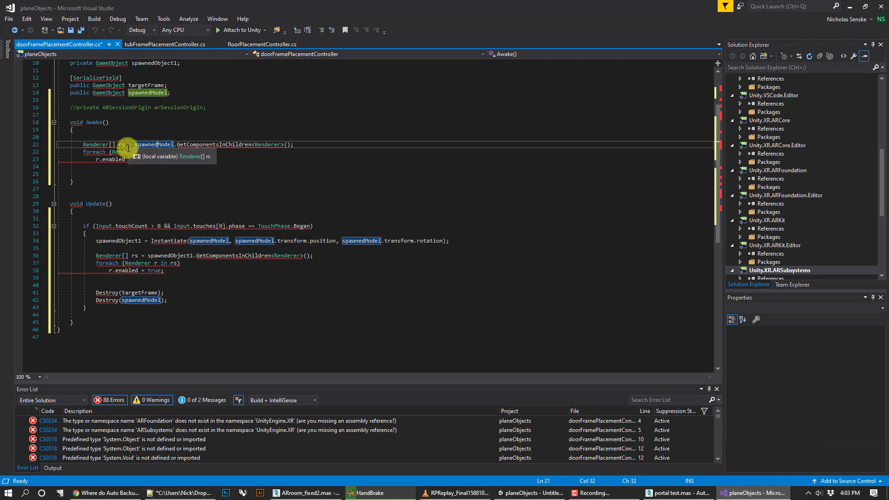
Examine the Destroy calls for targetFrame and spawnedModel in Update against the rest of the script, and return to Unity
left_click(147, 293)
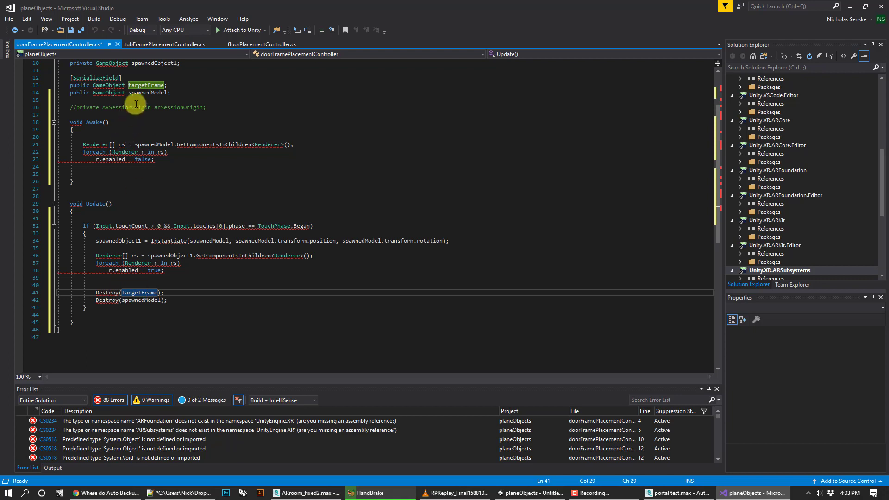
left_click(134, 300)
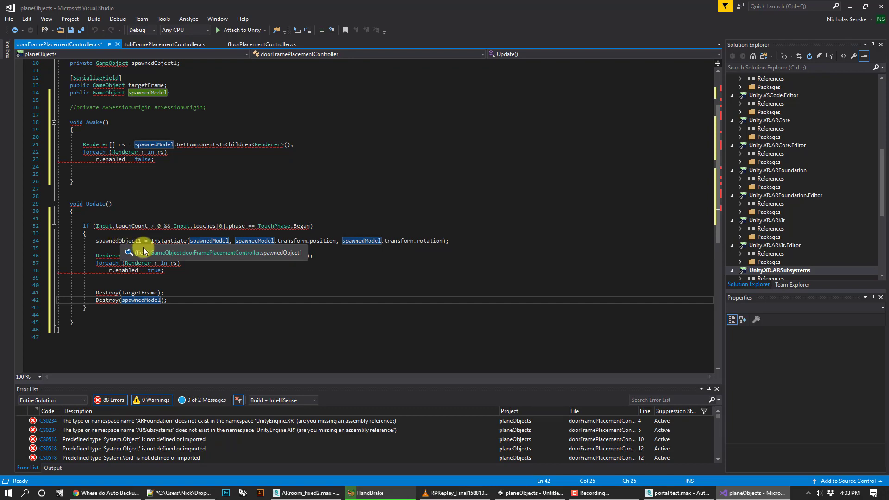
scroll(307, 314, "up", 3)
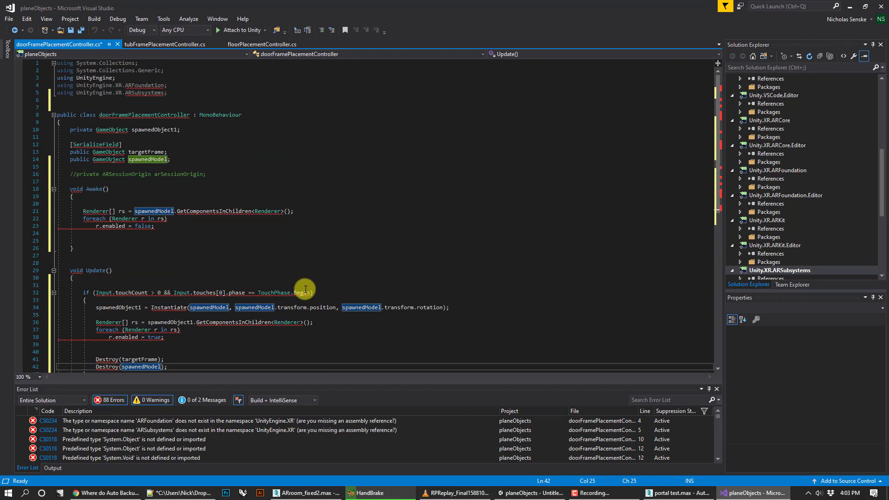
scroll(224, 242, "down", 1)
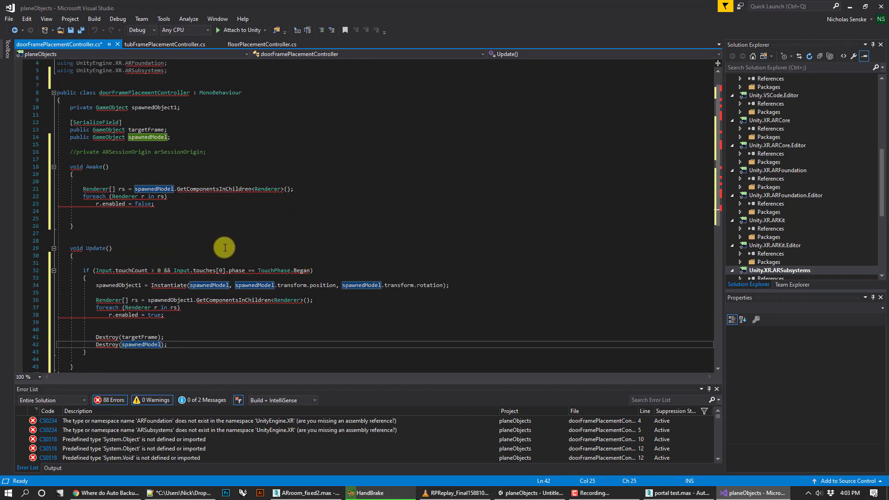
left_click(513, 490)
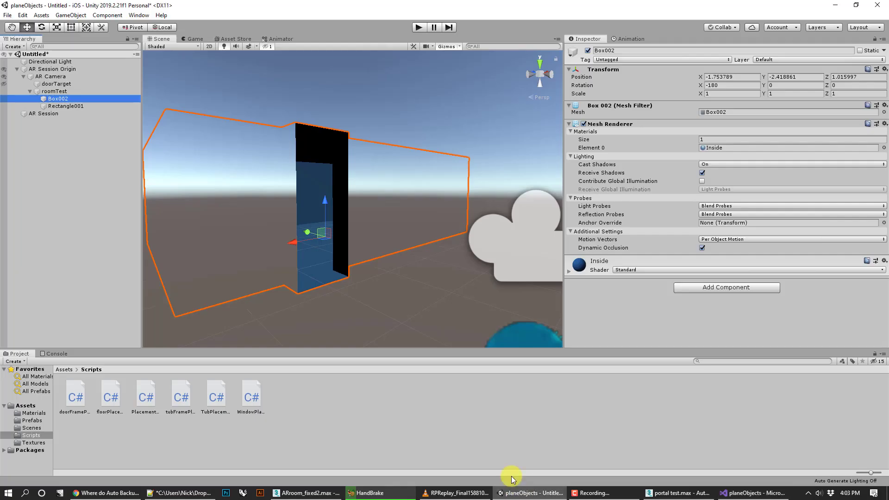
Inspect the AR Camera, its roomTest child and the Rectangle001 mesh in relation to the doorway, and clear the selection
left_click_drag(401, 291, 426, 270, "alt")
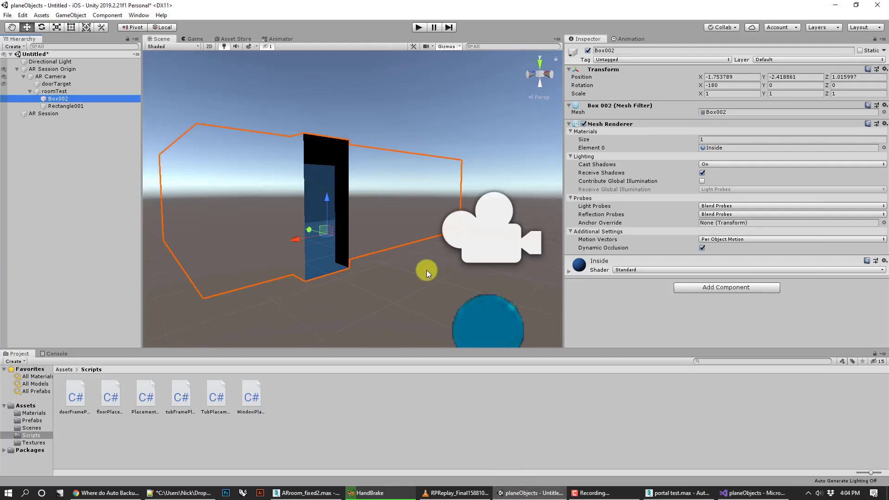
left_click(468, 237)
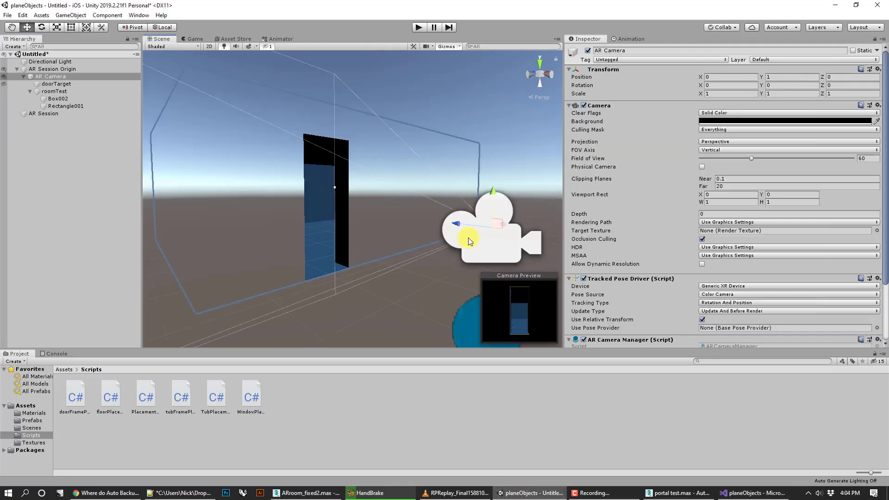
left_click(431, 316)
left_click(377, 118)
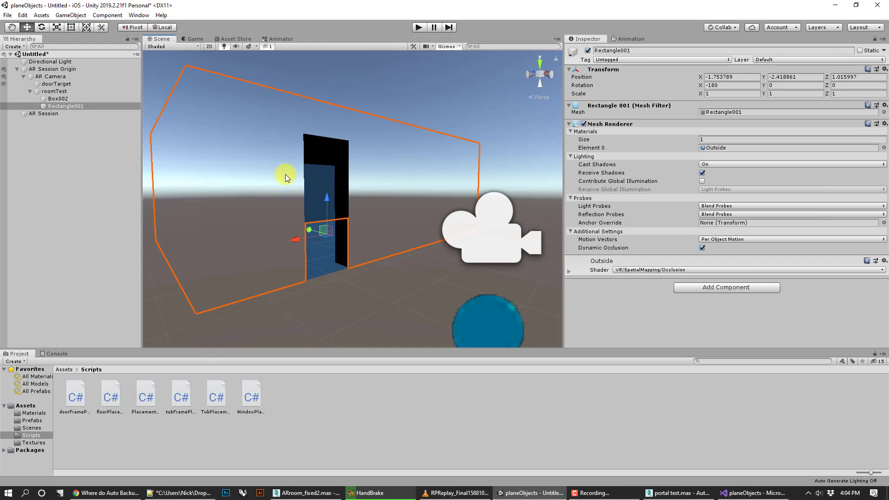
left_click(474, 243)
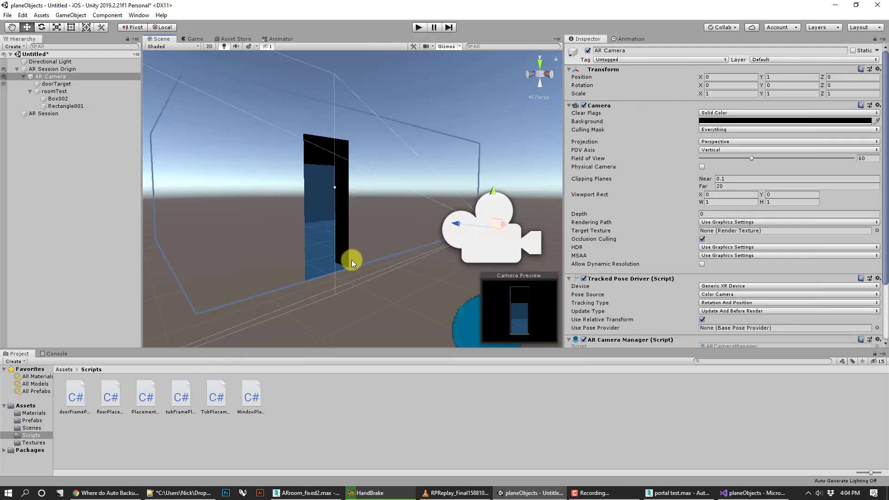
left_click(82, 92)
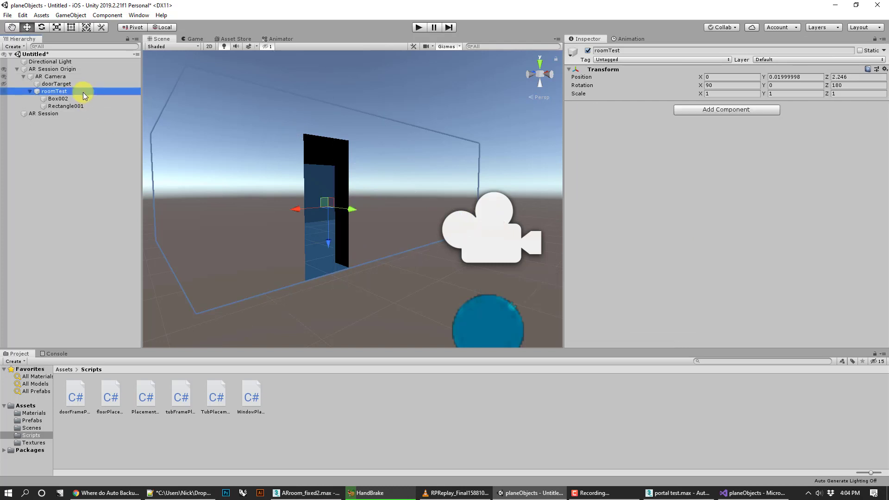
left_click(429, 289)
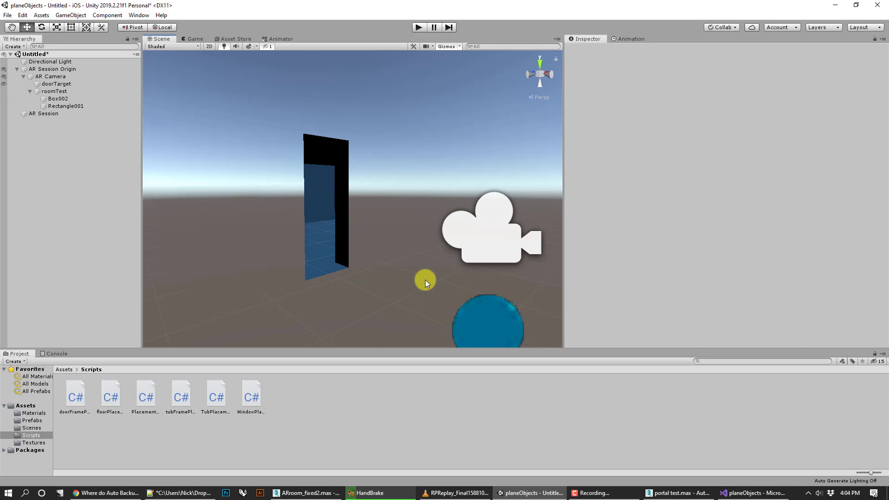
Switch to VLC and examine how the yellow door frame lines up with the real doorway between 00:04 and 00:09
left_click(456, 492)
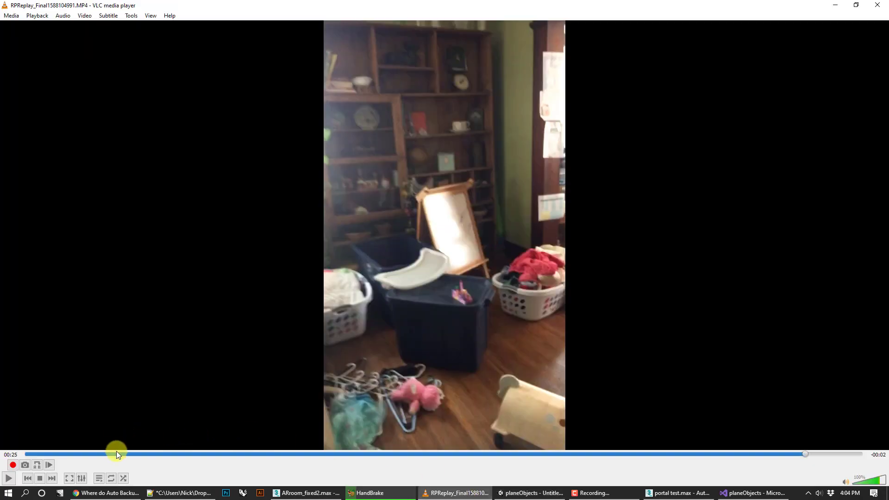
left_click(117, 451)
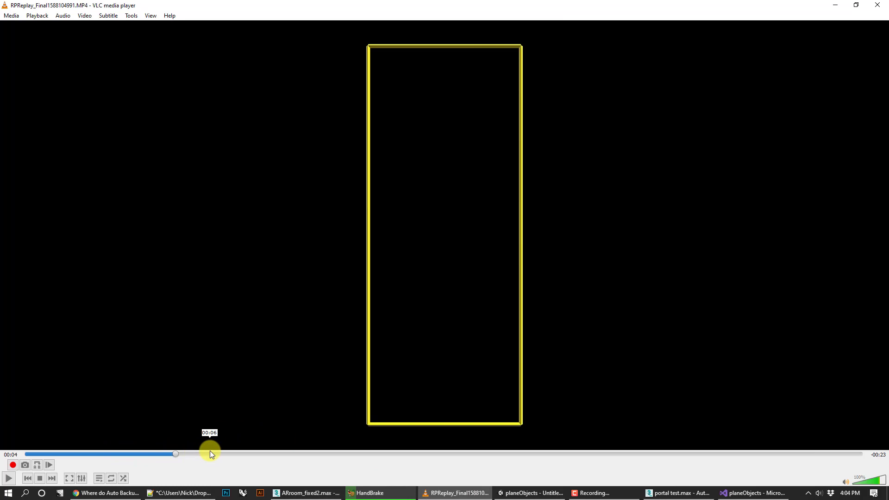
left_click(209, 452)
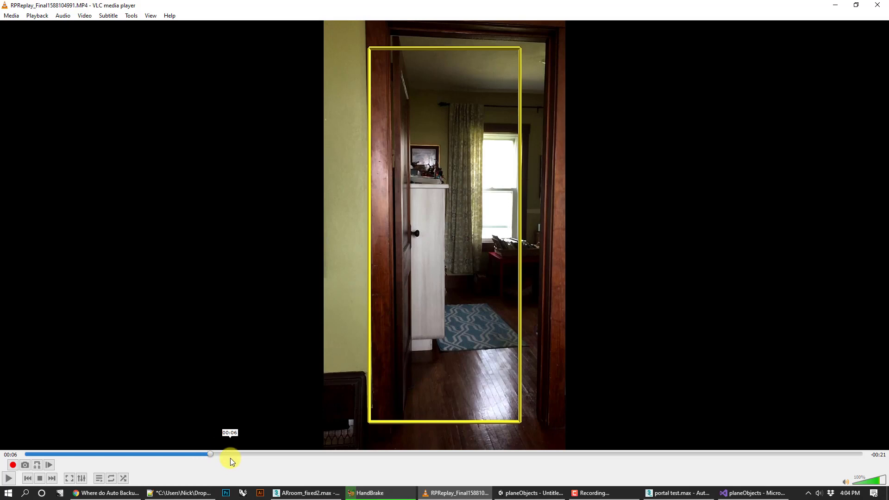
left_click(230, 456)
left_click_drag(231, 457, 253, 453)
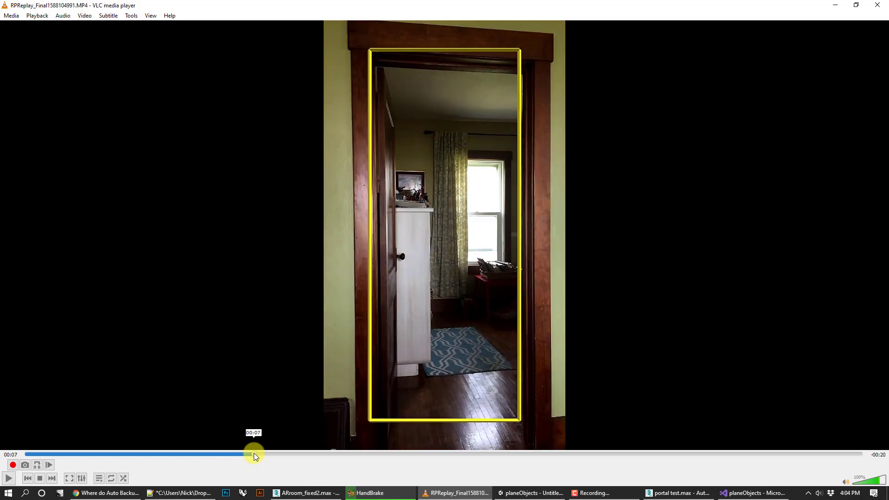
left_click(278, 453)
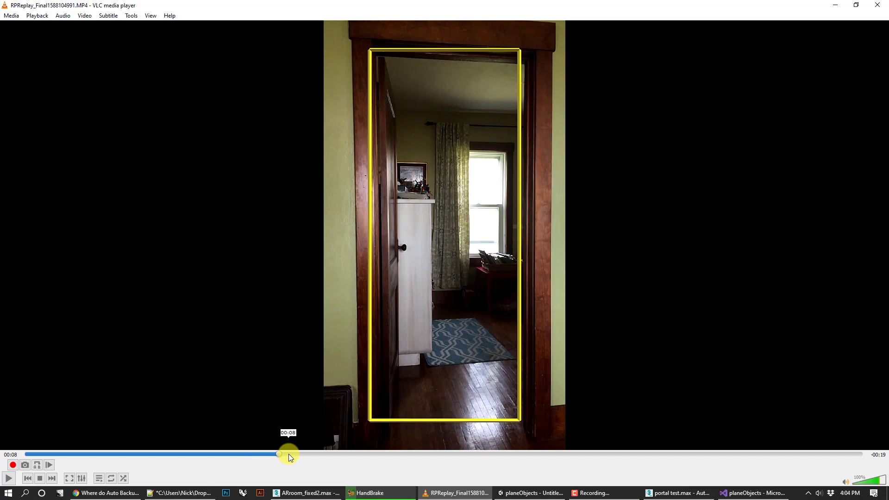
left_click(288, 455)
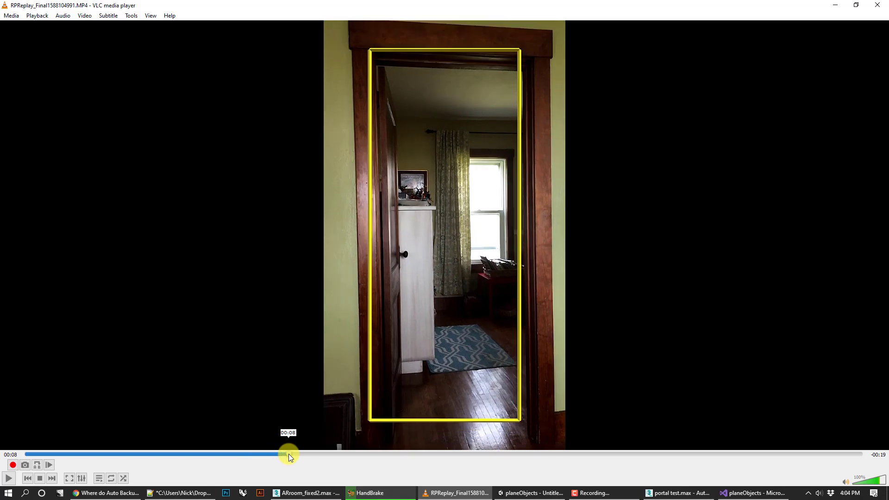
left_click(302, 455)
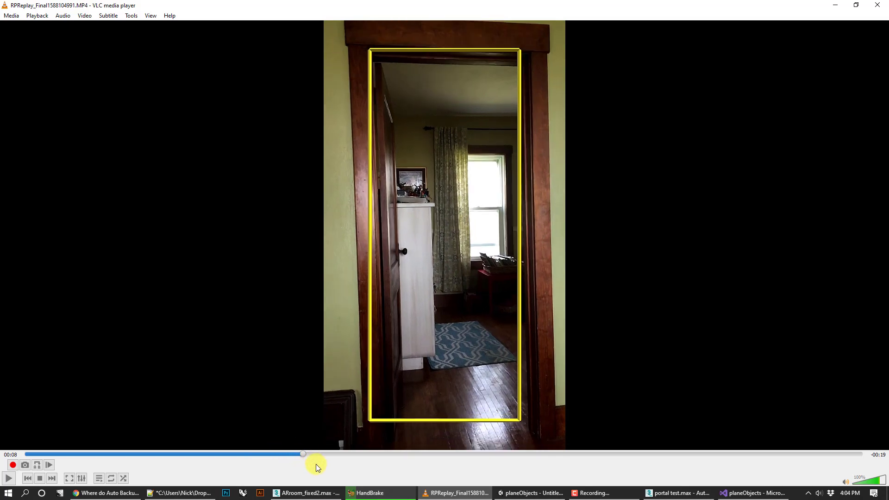
left_click(318, 455)
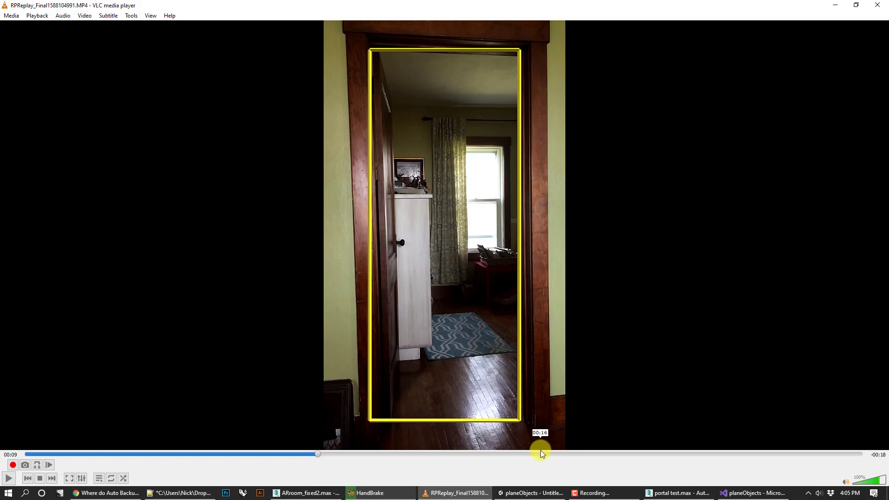
Switch to Visual Studio and review doorFramePlacementController.cs from its using directives to the end of Update
mouse_move(518, 493)
left_click(753, 492)
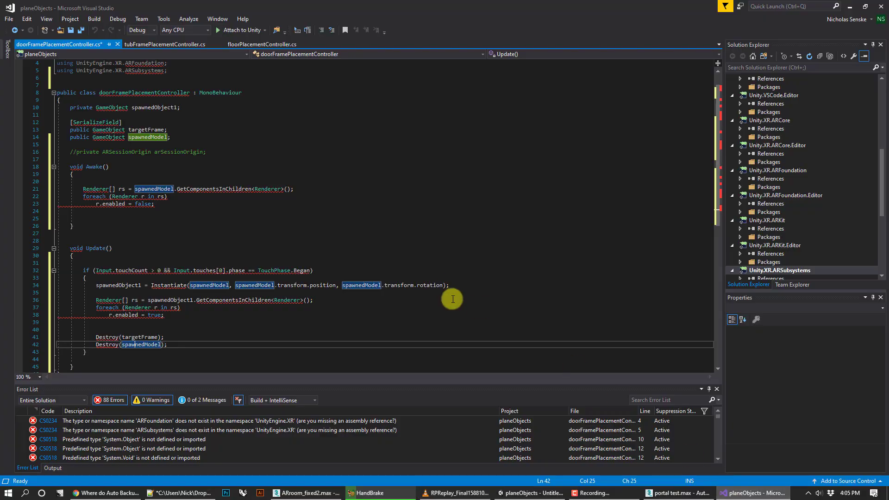
scroll(329, 254, "up", 3)
scroll(329, 255, "up", 1)
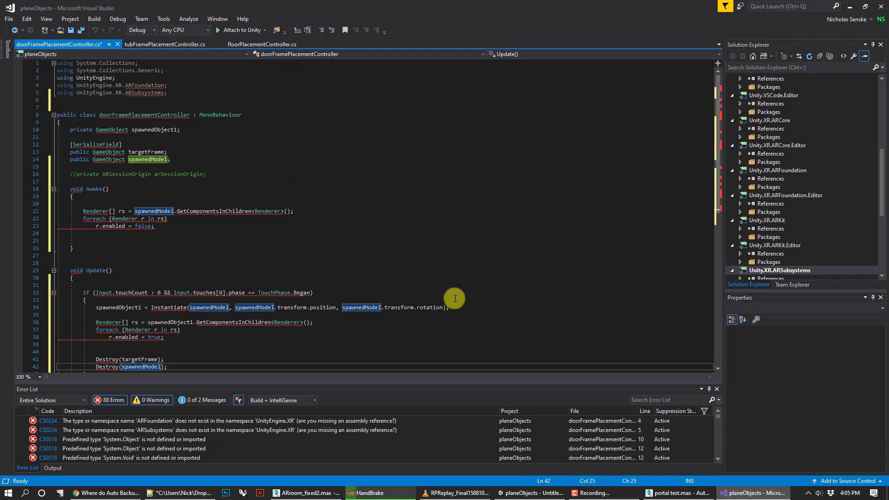
scroll(496, 310, "down", 2)
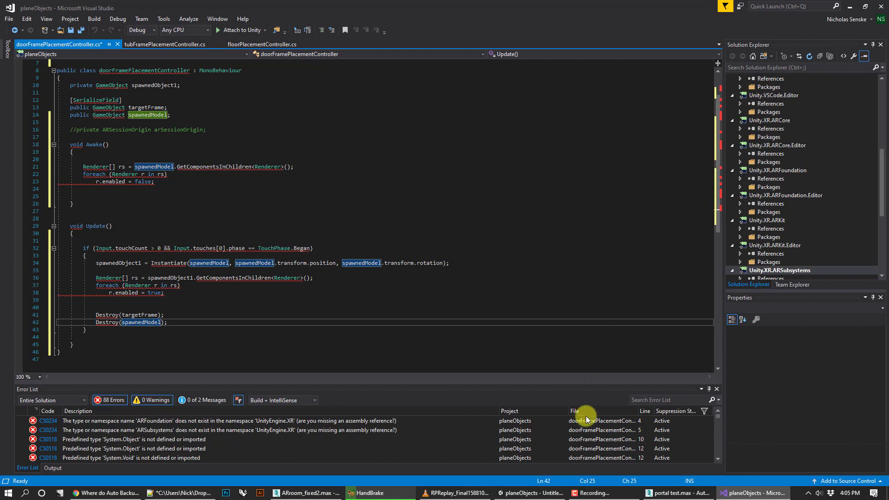
Return to Unity, face the doorway in the Back view and examine the room's interior through the opening
left_click(547, 495)
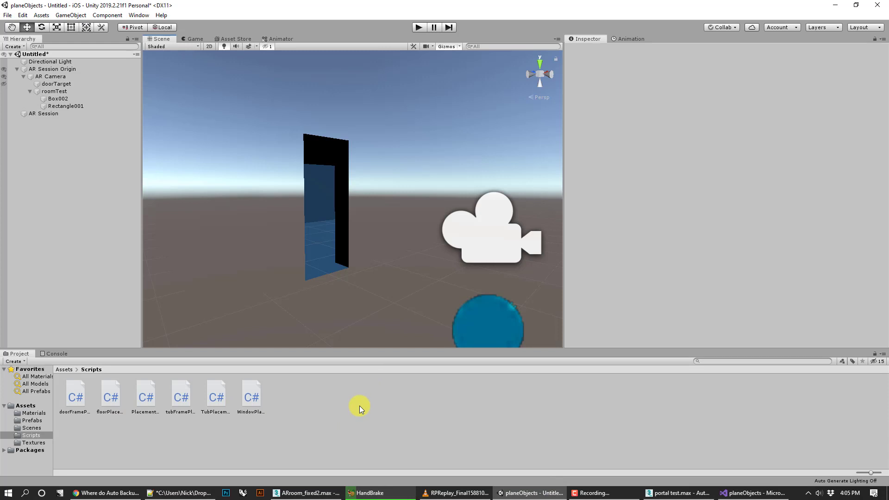
left_click(393, 244)
left_click(541, 72)
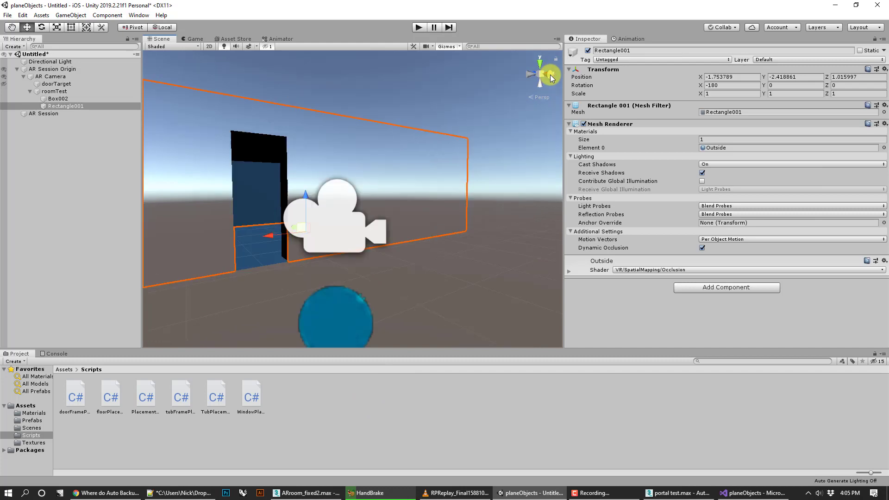
middle_click_drag(327, 188, 476, 182)
middle_click_drag(409, 198, 428, 214)
scroll(428, 214, "up", 10)
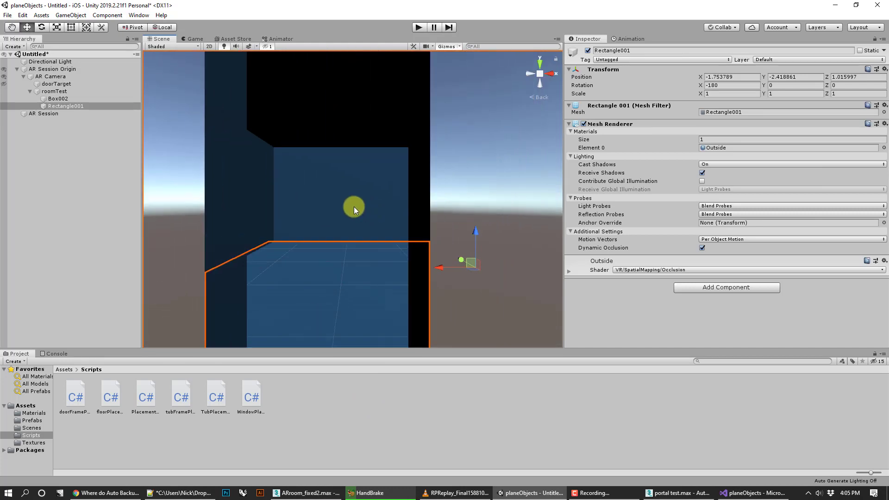
scroll(355, 206, "up", 2)
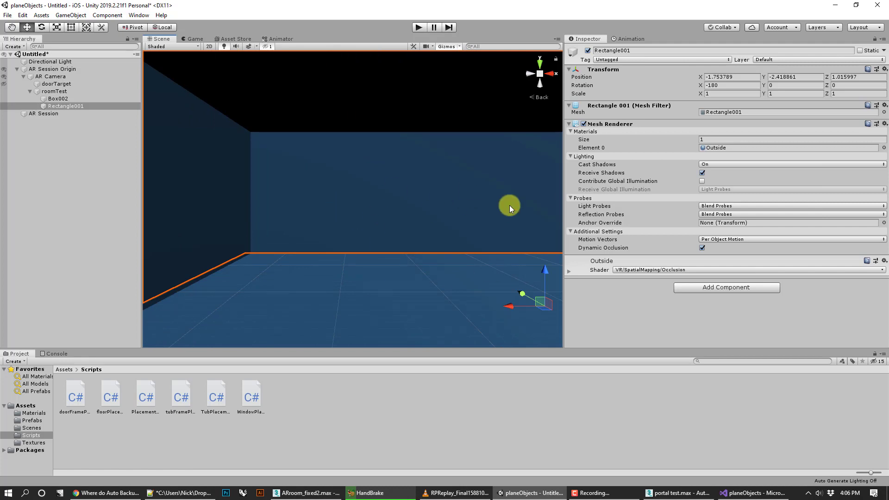
scroll(510, 204, "down", 5)
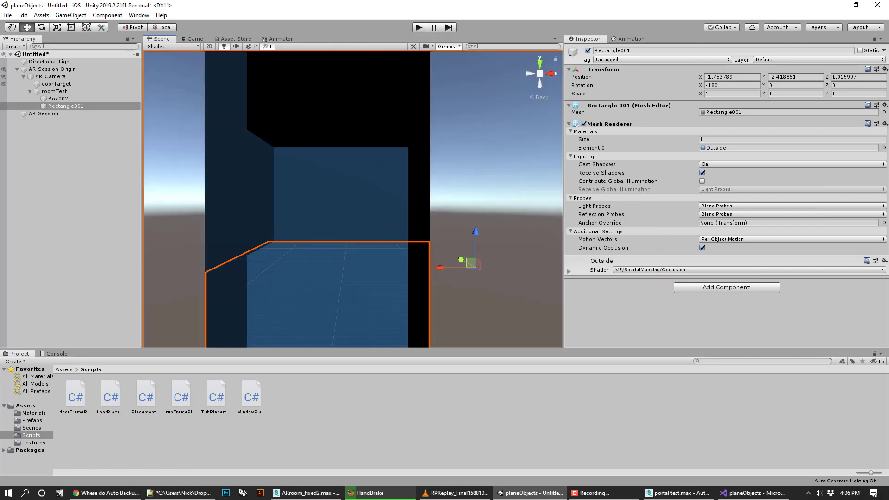